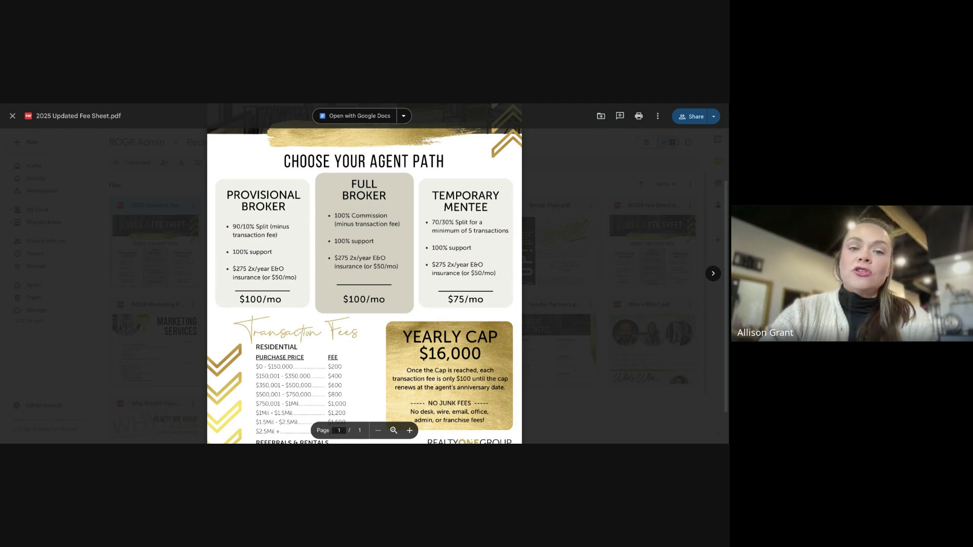
Scroll through the fee sheet preview, then close it to return to the Recruiting folder
scroll(365, 274, "down", 1)
scroll(364, 273, "up", 2)
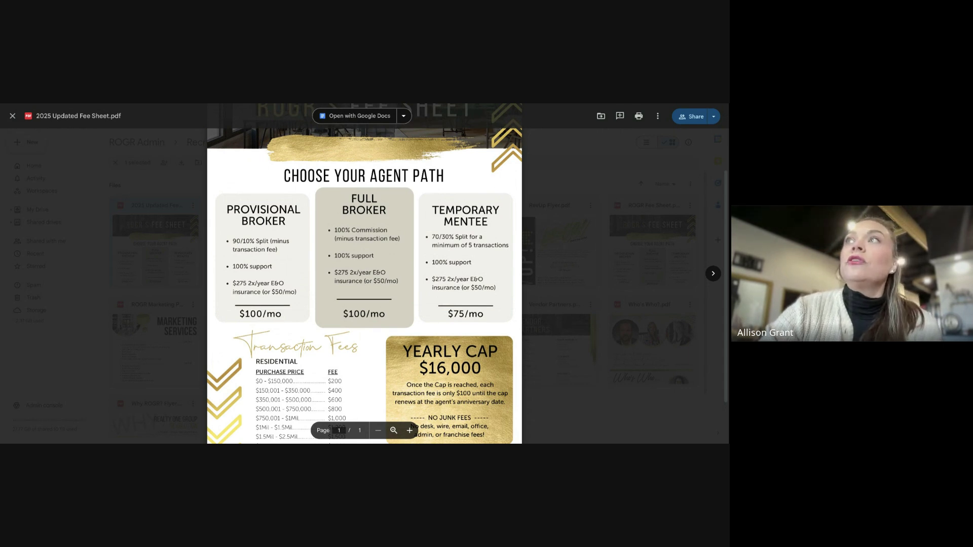
scroll(364, 273, "down", 2)
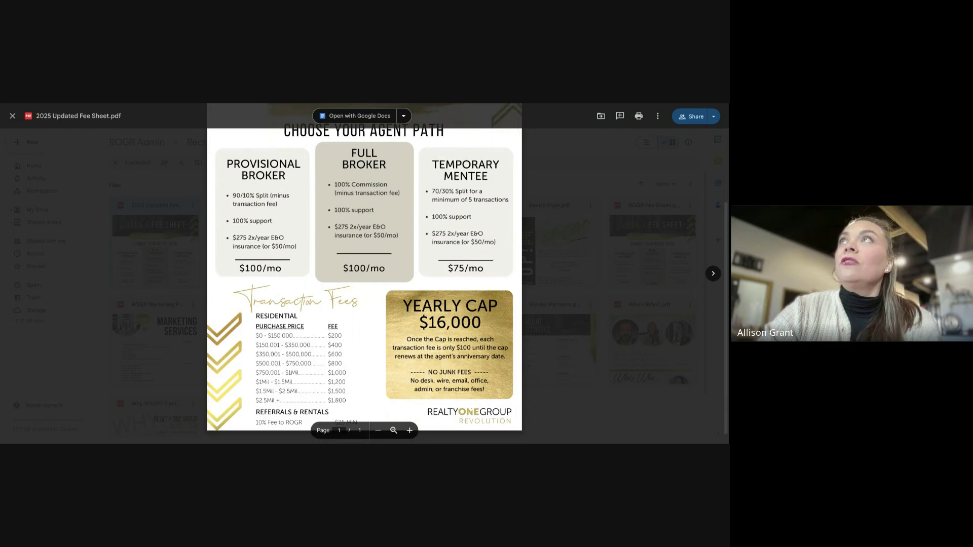
scroll(365, 274, "down", 1)
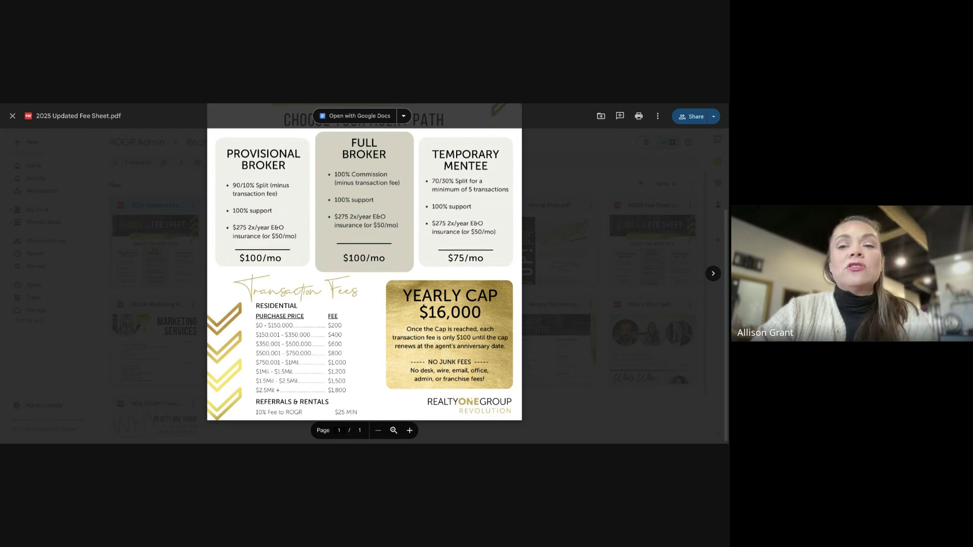
scroll(365, 273, "up", 1)
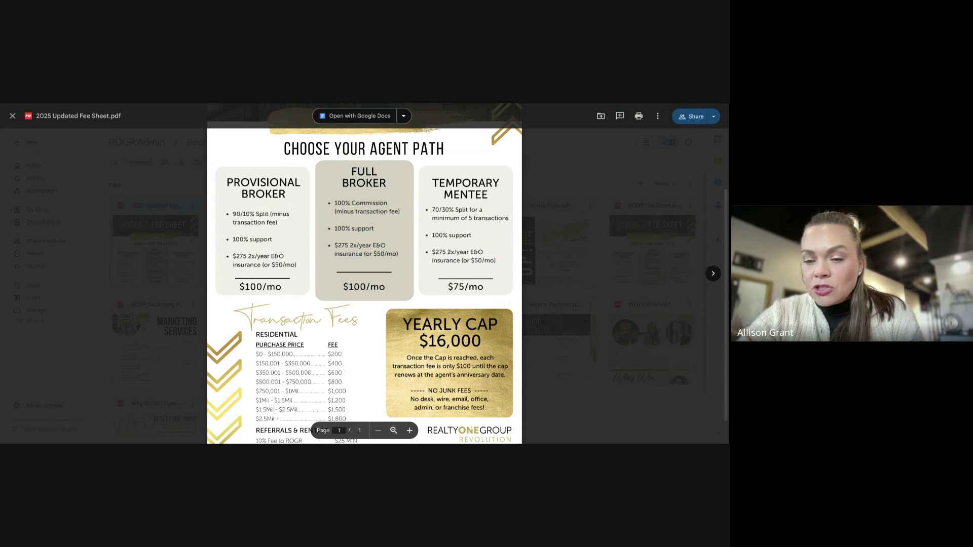
scroll(365, 286, "up", 1)
scroll(364, 286, "down", 1)
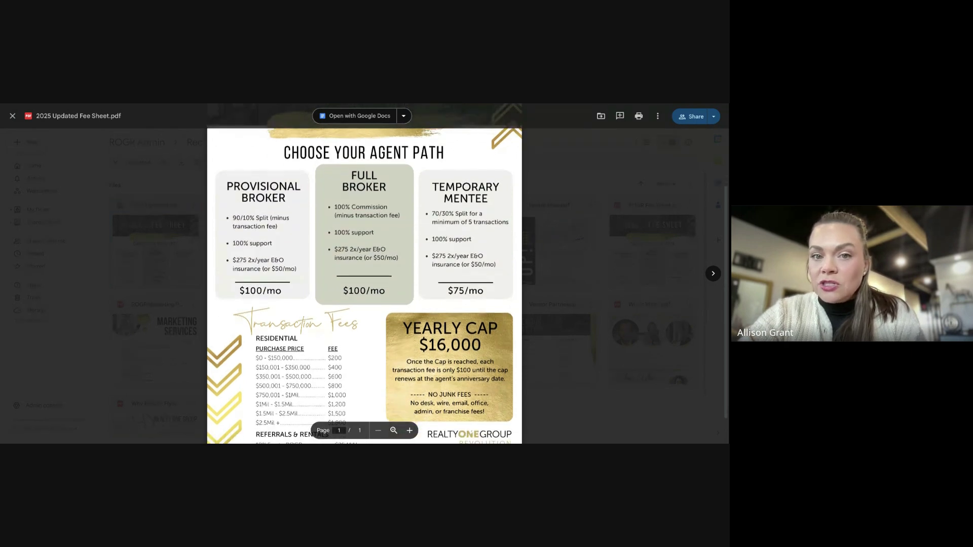
scroll(365, 286, "down", 1)
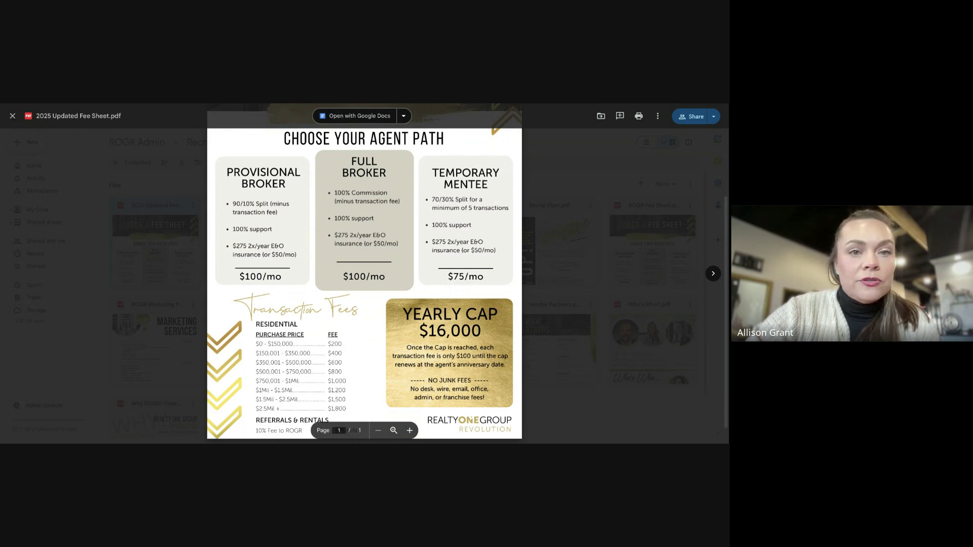
left_click(13, 116)
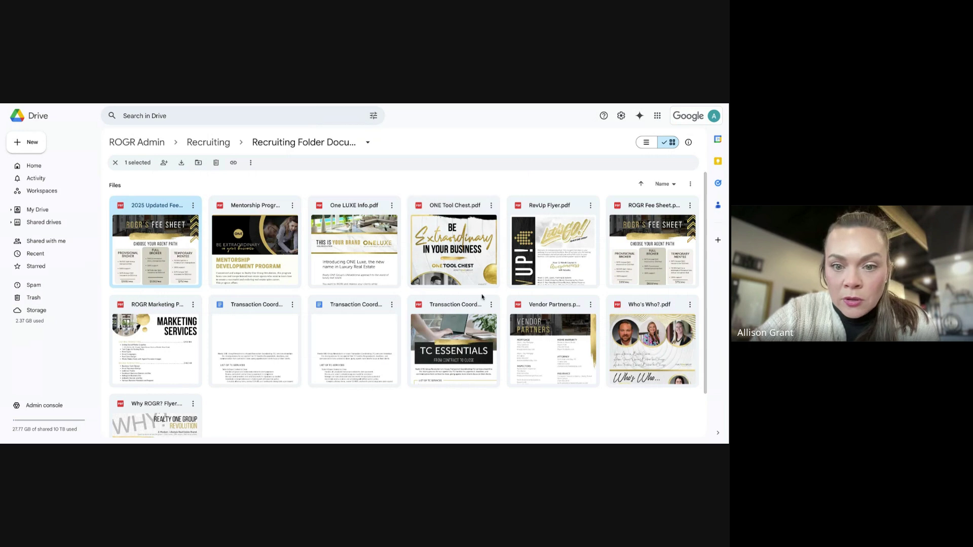
Open Transaction Coordinating Info.pdf and scroll through its TC Essentials services flyer
left_click(464, 318)
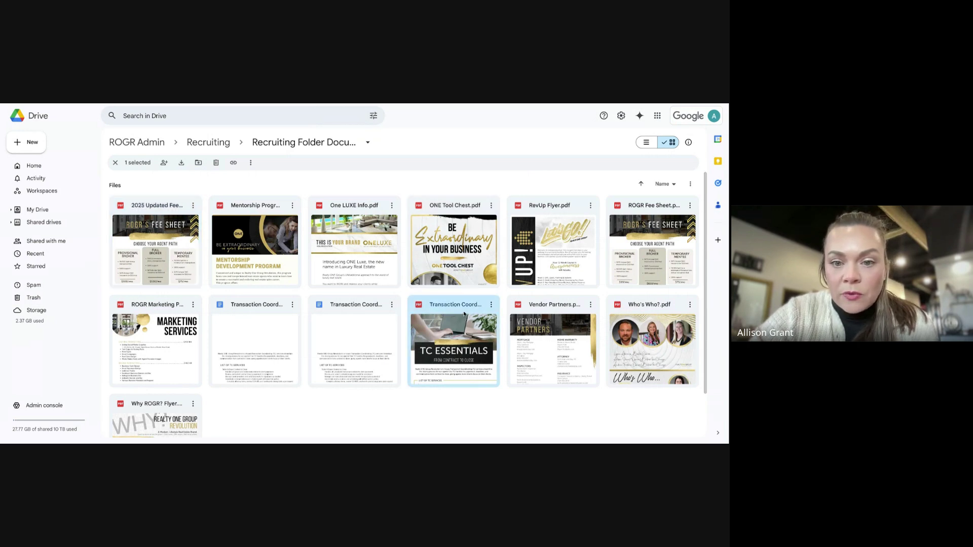
double_click(459, 329)
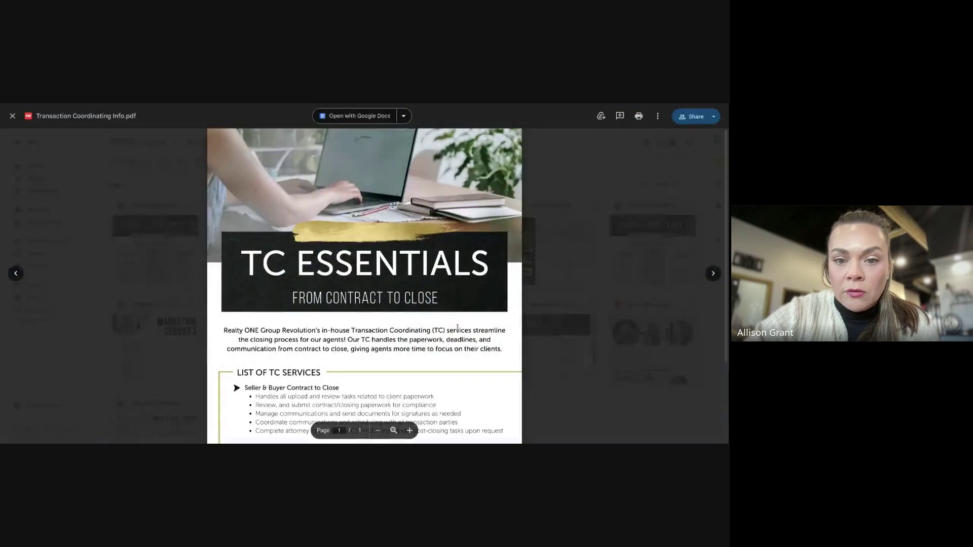
scroll(572, 234, "down", 1)
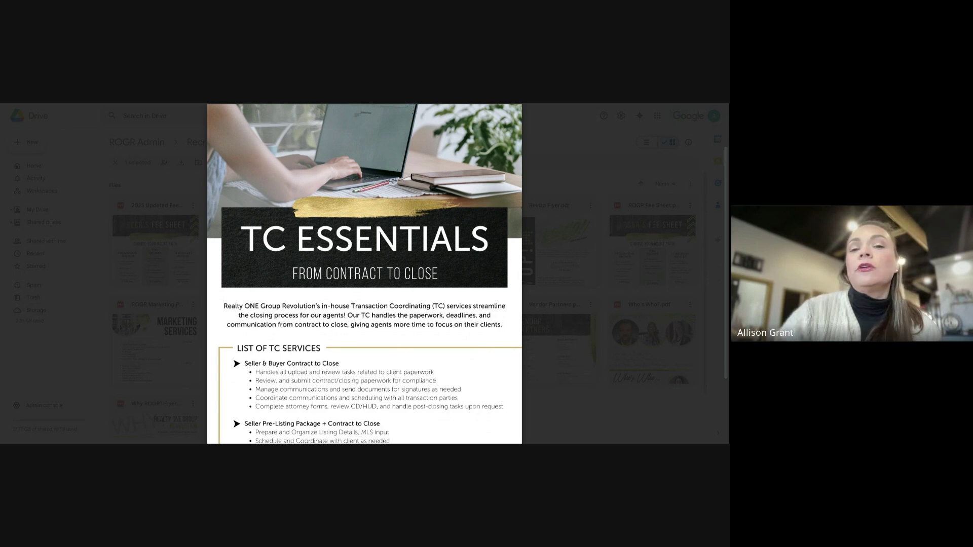
scroll(365, 274, "down", 2)
scroll(365, 273, "down", 1)
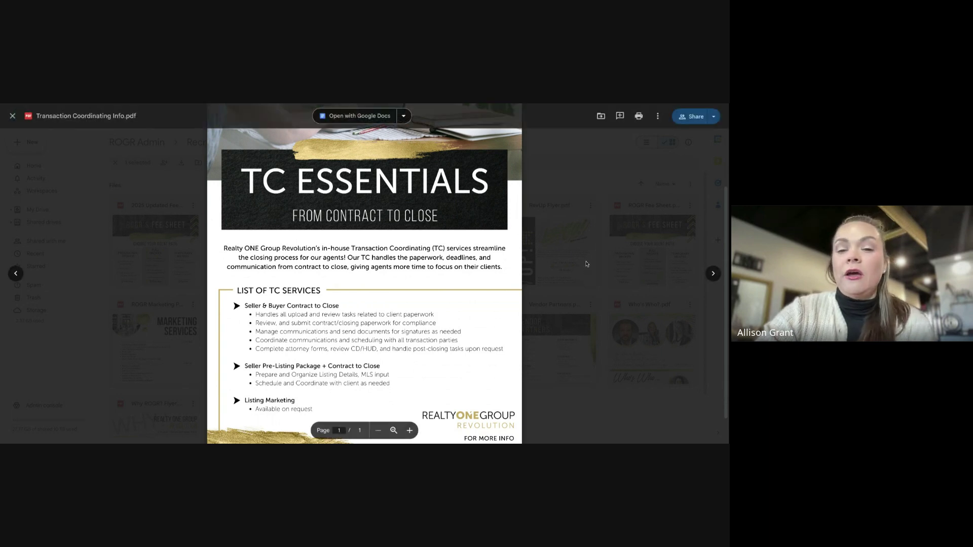
scroll(553, 245, "down", 1)
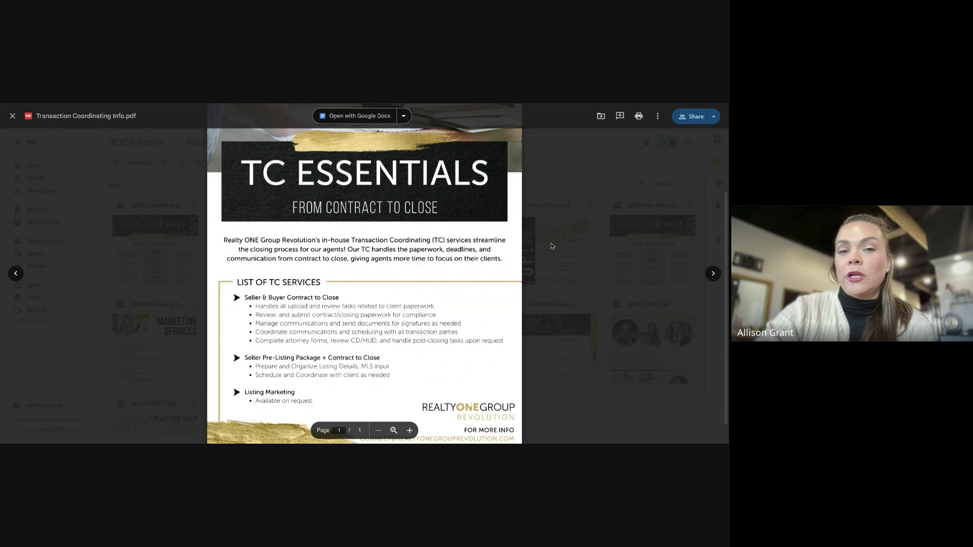
scroll(553, 246, "down", 1)
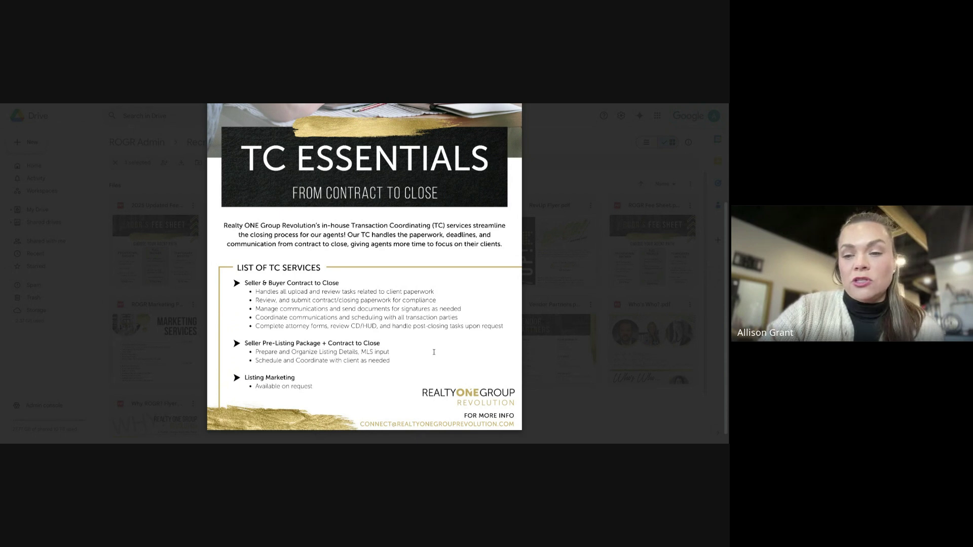
scroll(447, 351, "down", 1)
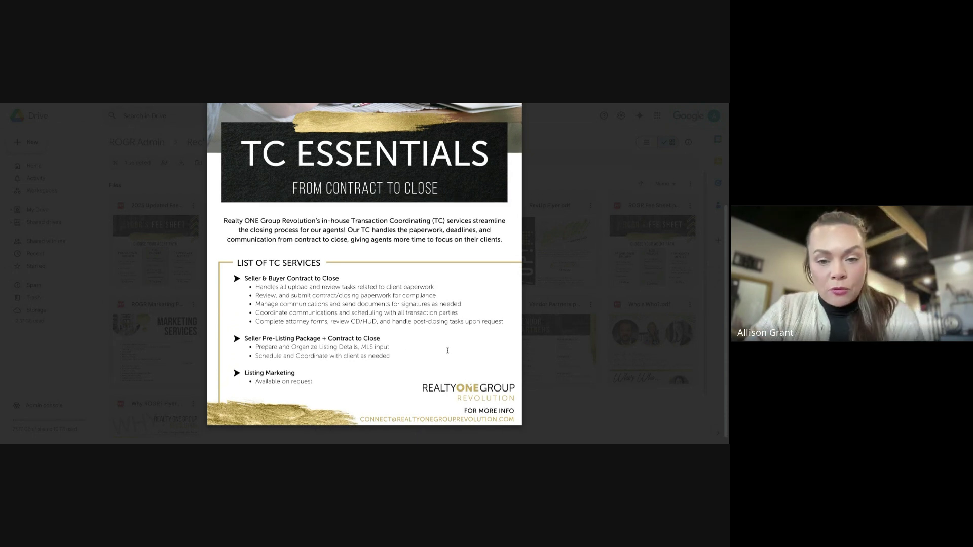
scroll(449, 358, "down", 1)
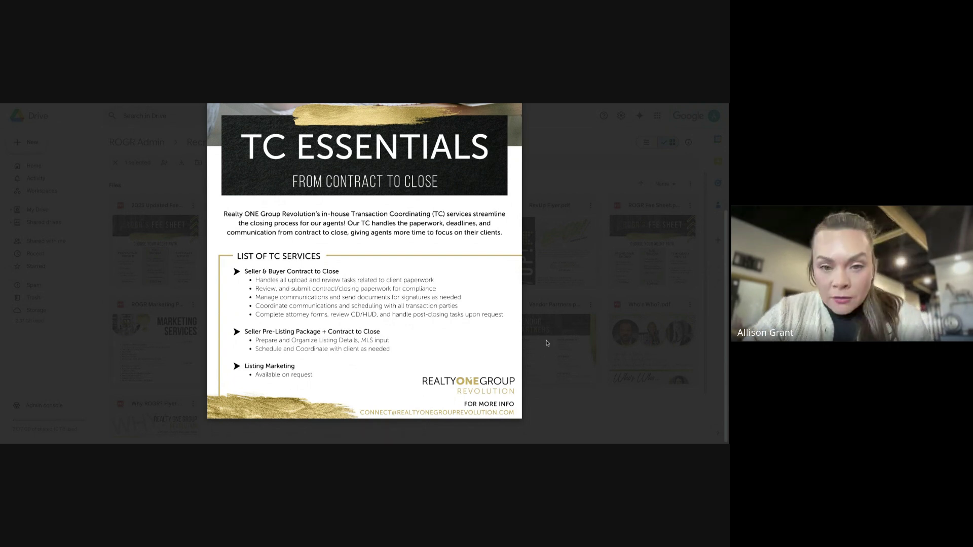
scroll(547, 343, "up", 1)
scroll(547, 344, "down", 1)
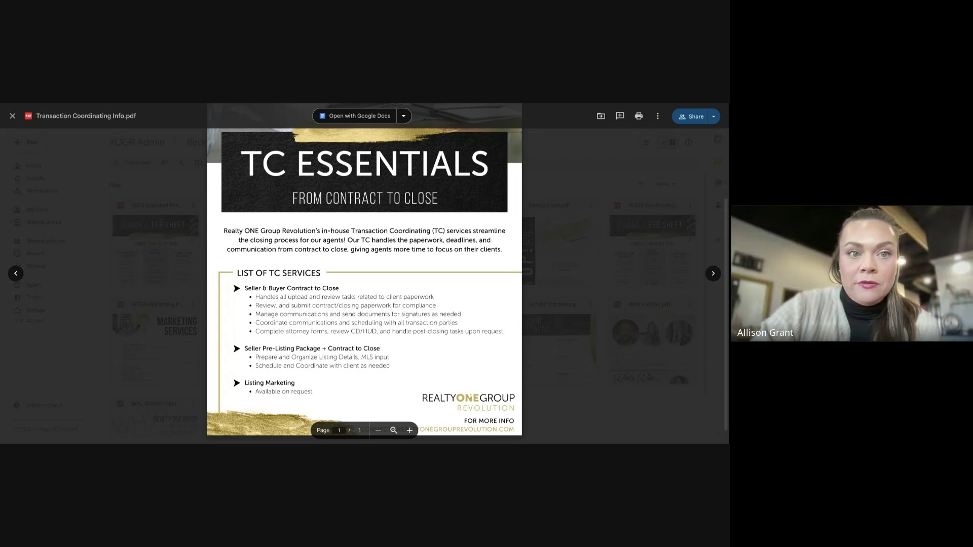
Switch to the Realty ONE Group app portal window showing the Frequents apps
key("ctrl+Tab")
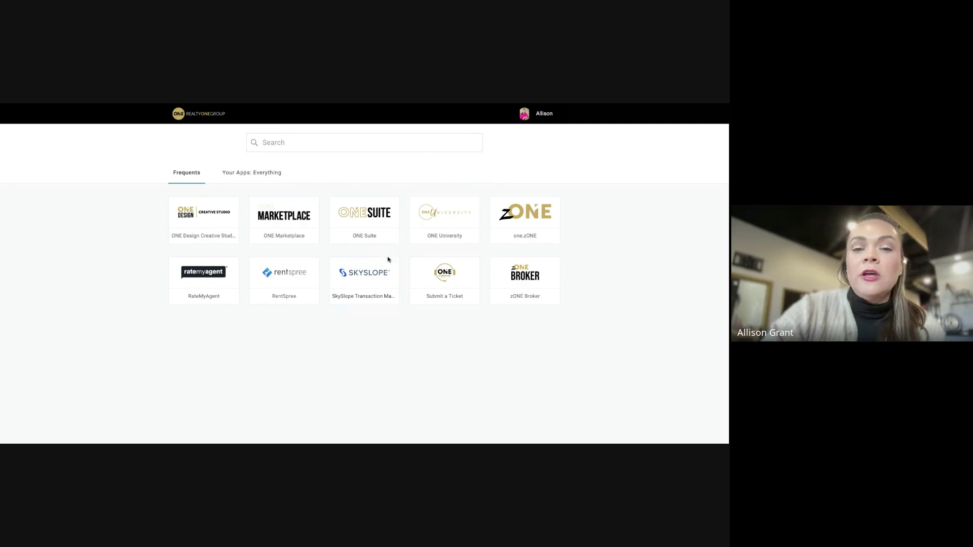
Search the portal apps for 'sky', trimmed to 'sk', leaving only SkySlope Transaction Management
left_click(297, 141)
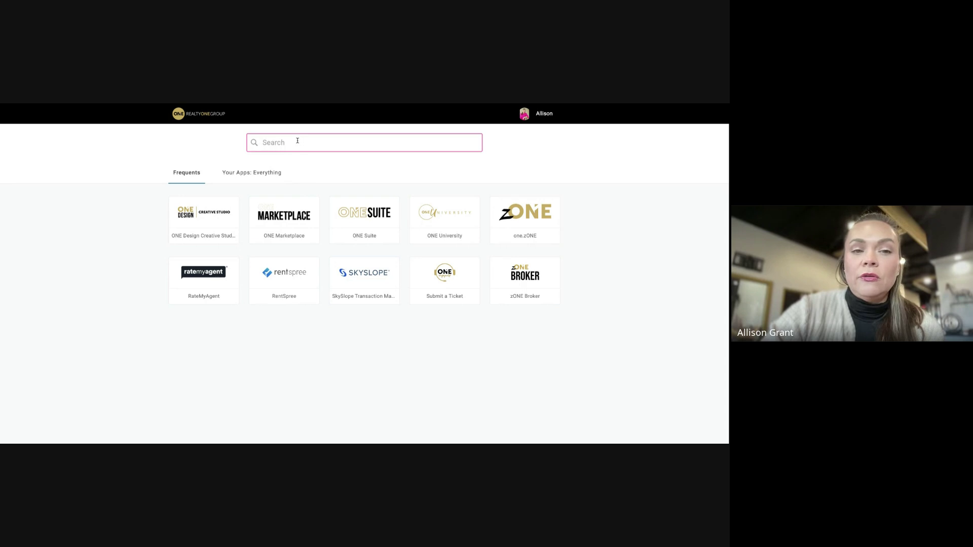
type("sky")
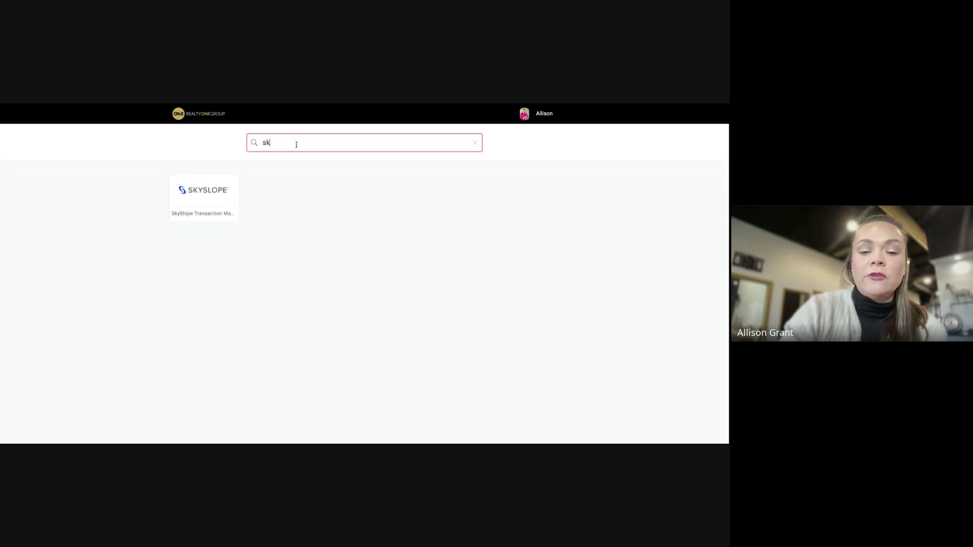
key("BackSpace")
key("BackSpace")
key("BackSpace")
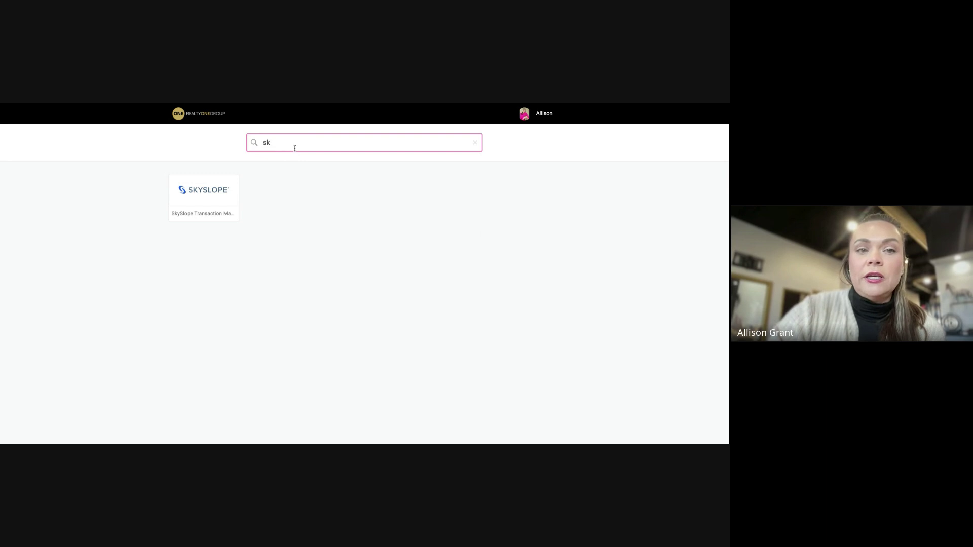
Show the 'Your Apps: Everything' list and scroll down through the app grid
left_click(262, 174)
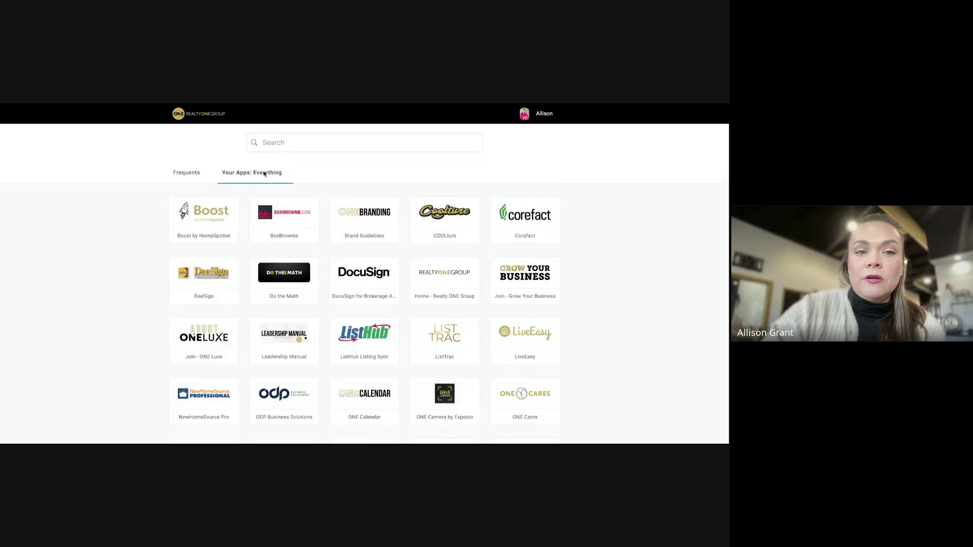
scroll(385, 275, "down", 3)
scroll(385, 276, "down", 6)
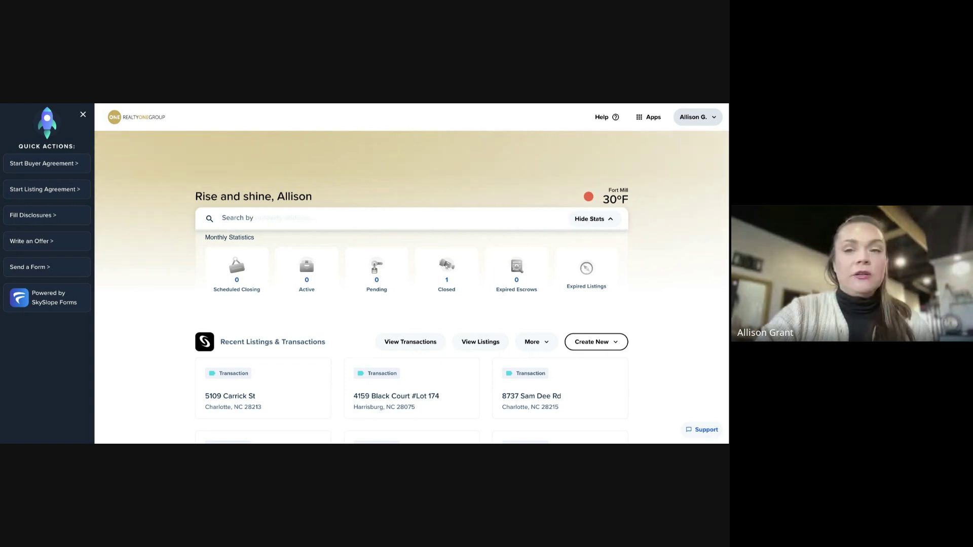
Open the SkySlope user-name dropdown showing My Account, Privacy Policy, Terms of Use and Log Out
left_click(699, 118)
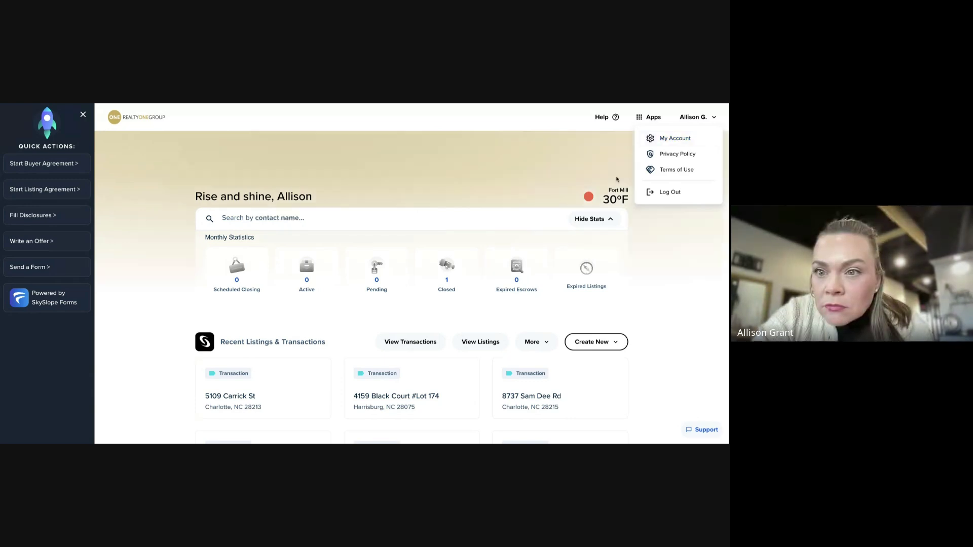
scroll(617, 179, "up", 1)
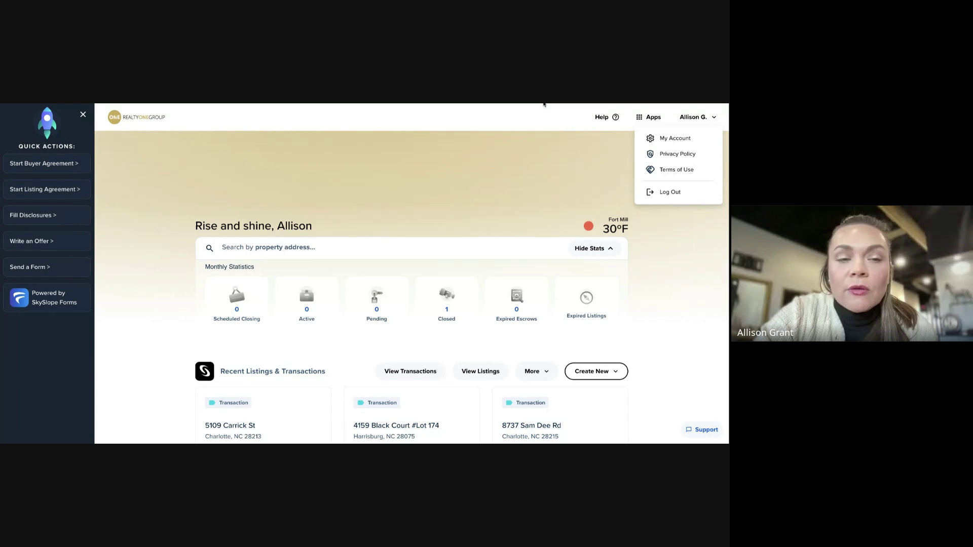
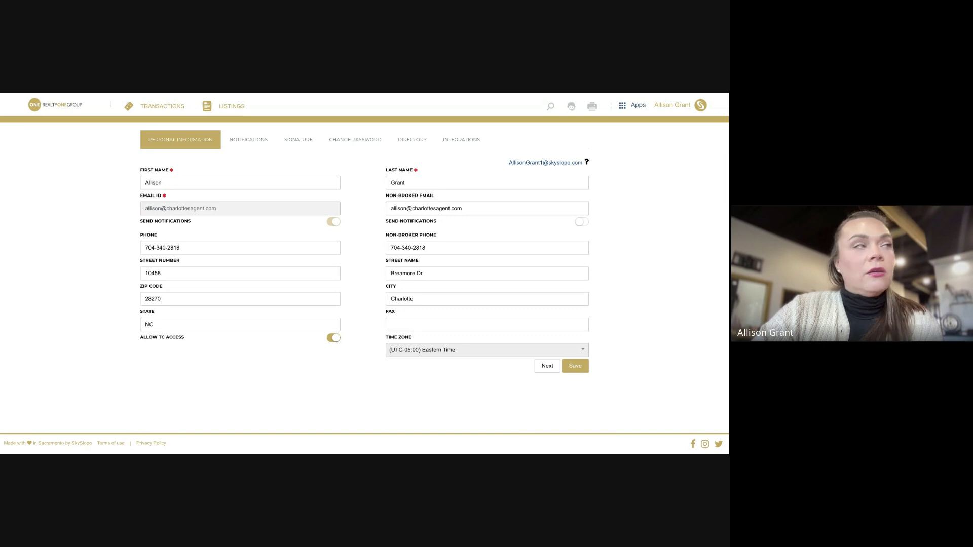
Switch to the SkySlope Forms tab showing the Files page with 1029 files
key("ctrl+Tab")
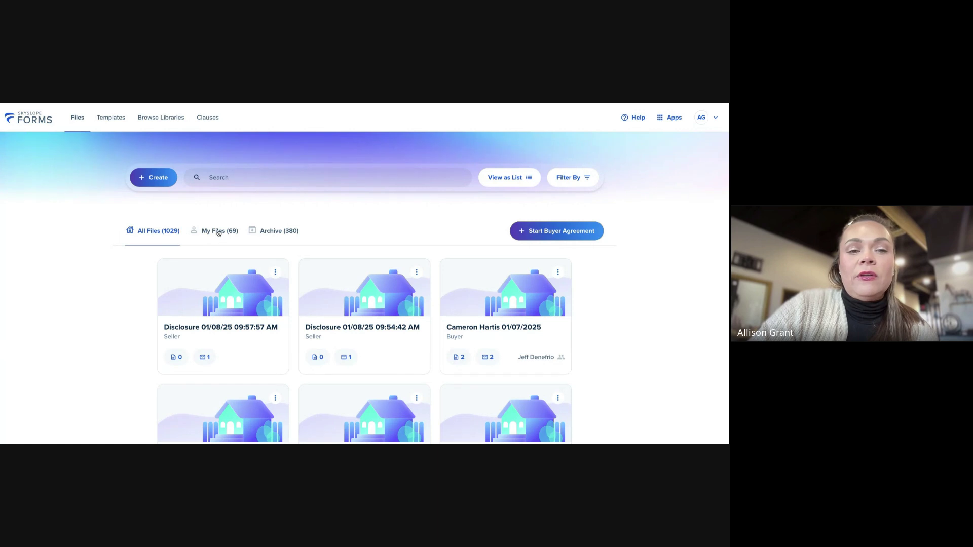
Switch to My Files (69 files) and scroll through the disclosure and buyer property cards
left_click(205, 232)
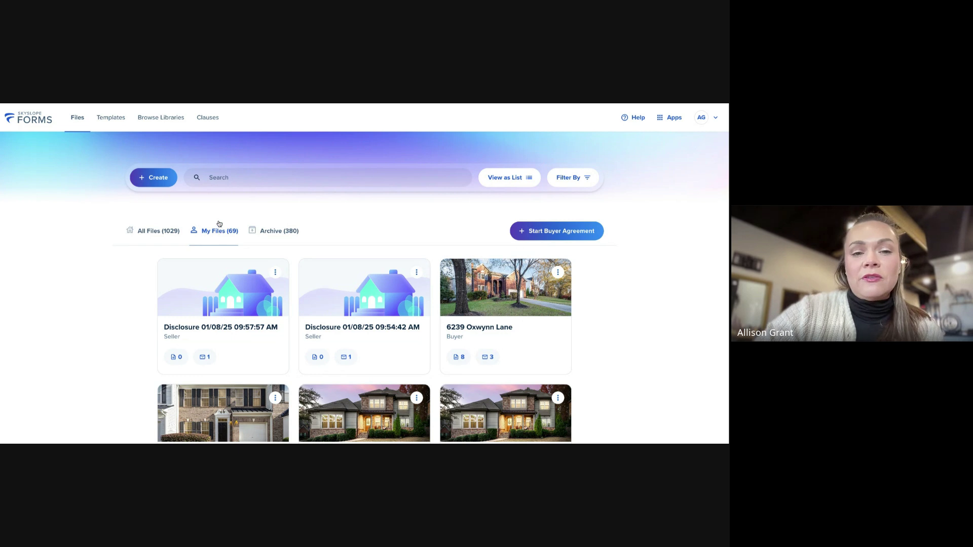
scroll(365, 248, "down", 2)
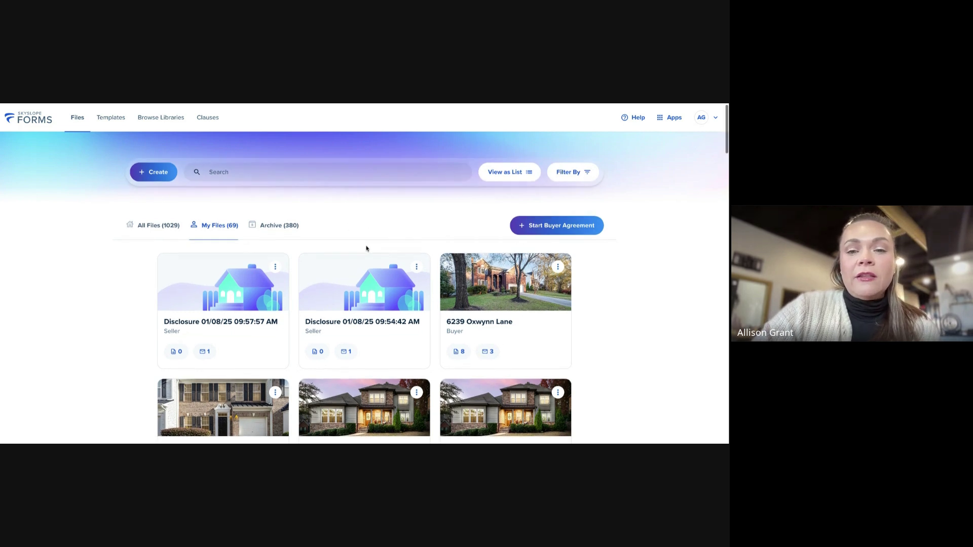
scroll(392, 282, "down", 3)
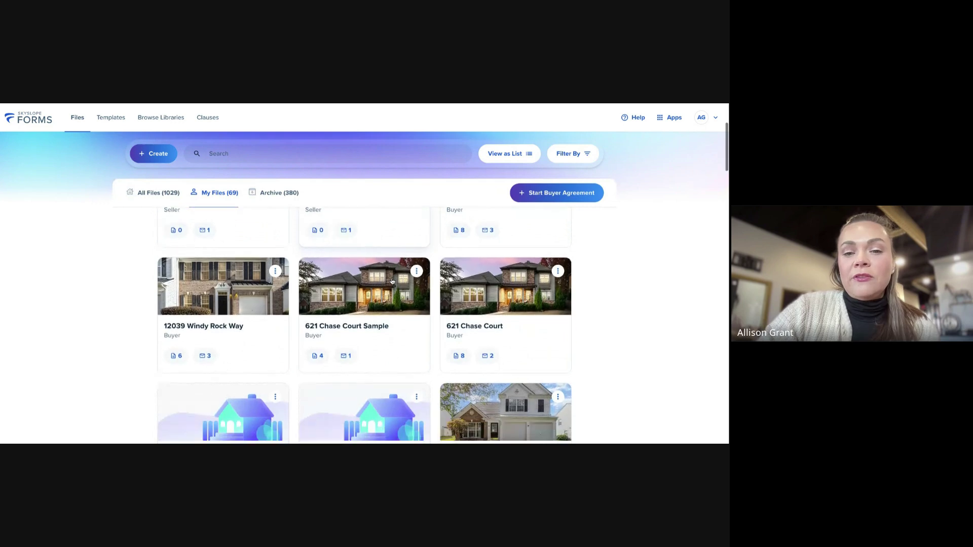
scroll(393, 281, "down", 2)
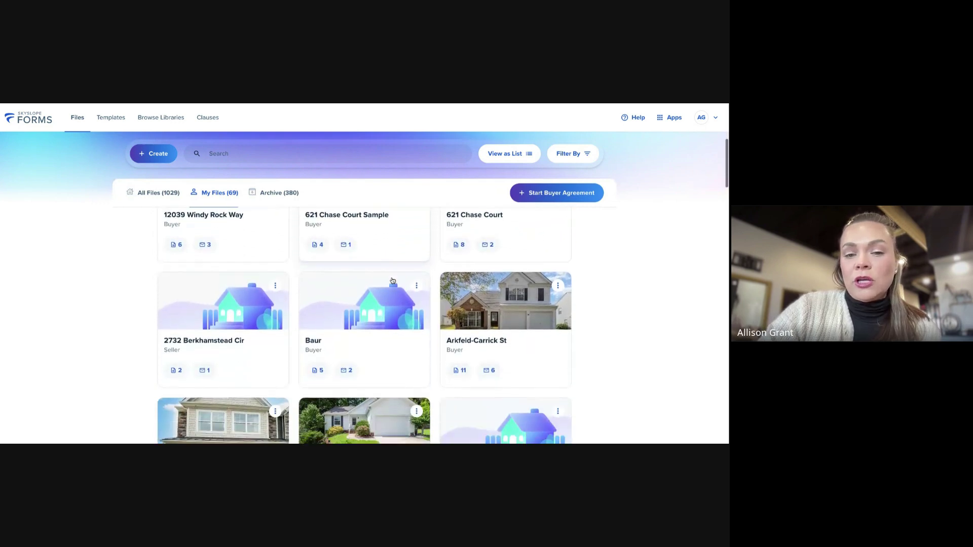
scroll(393, 280, "down", 4)
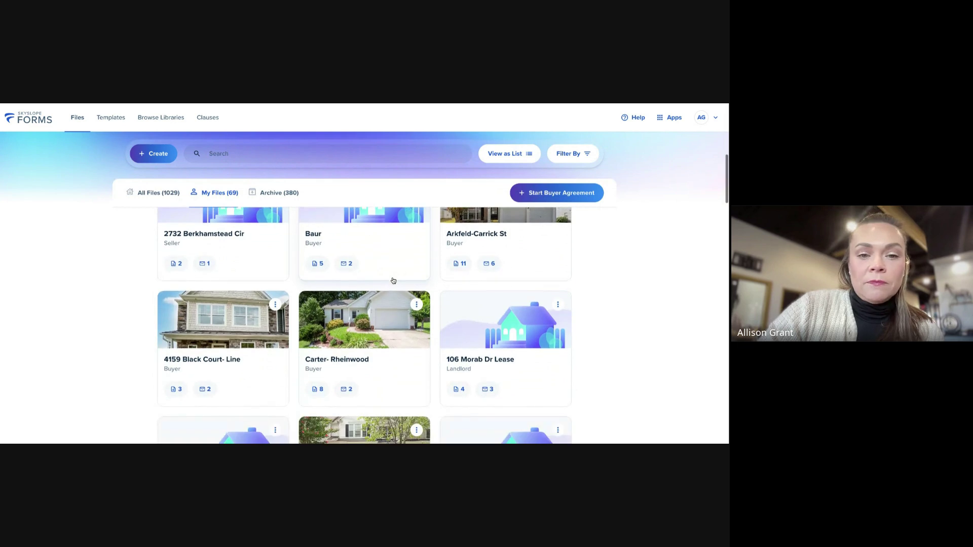
scroll(392, 281, "up", 3)
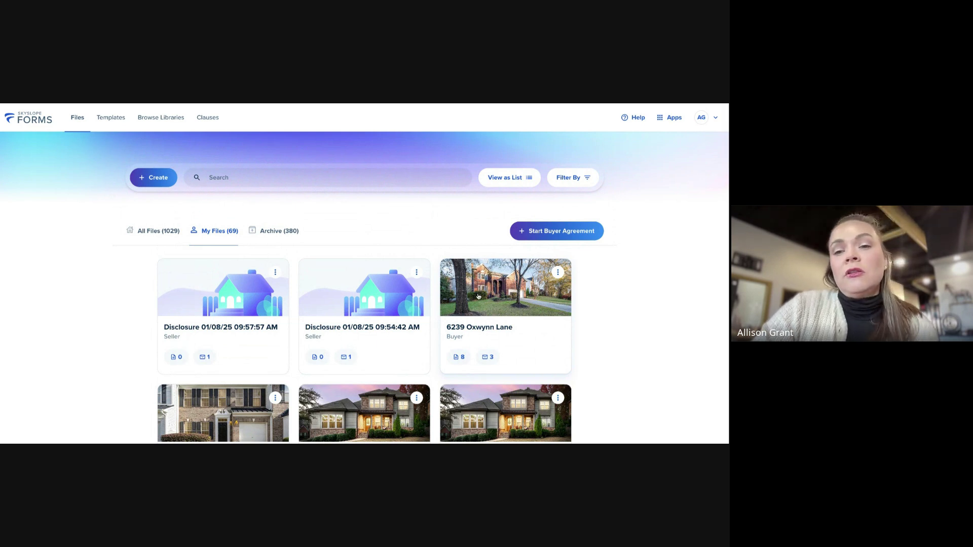
scroll(478, 296, "down", 1)
scroll(471, 299, "down", 2)
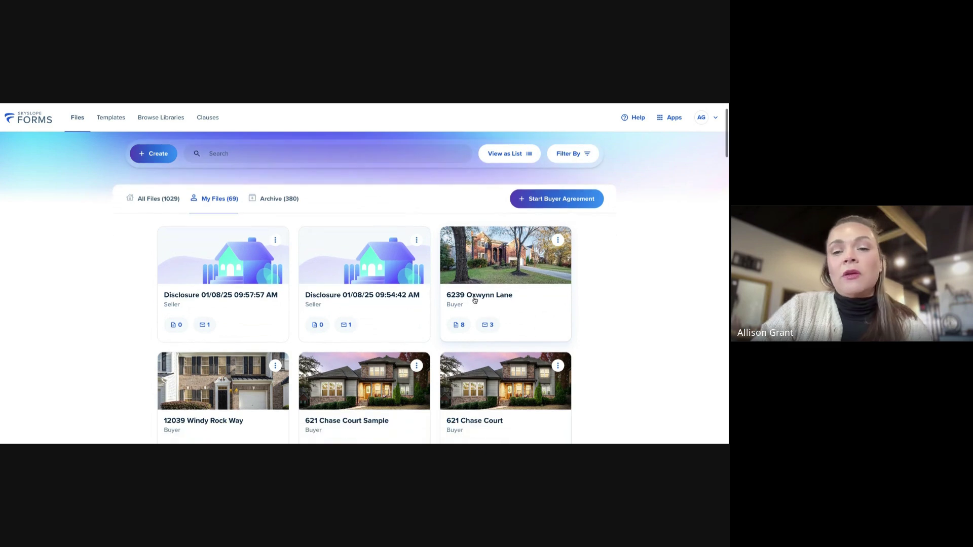
scroll(465, 300, "down", 5)
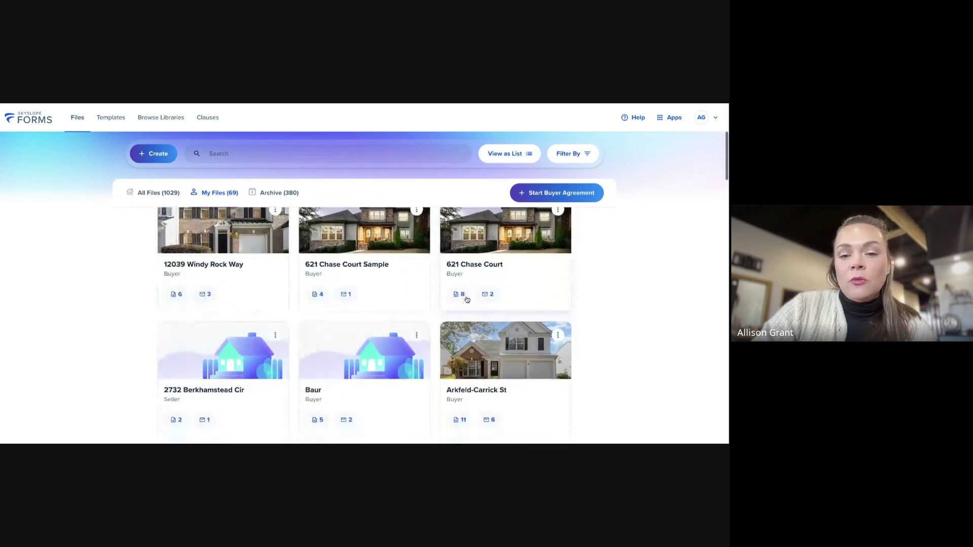
scroll(466, 299, "down", 1)
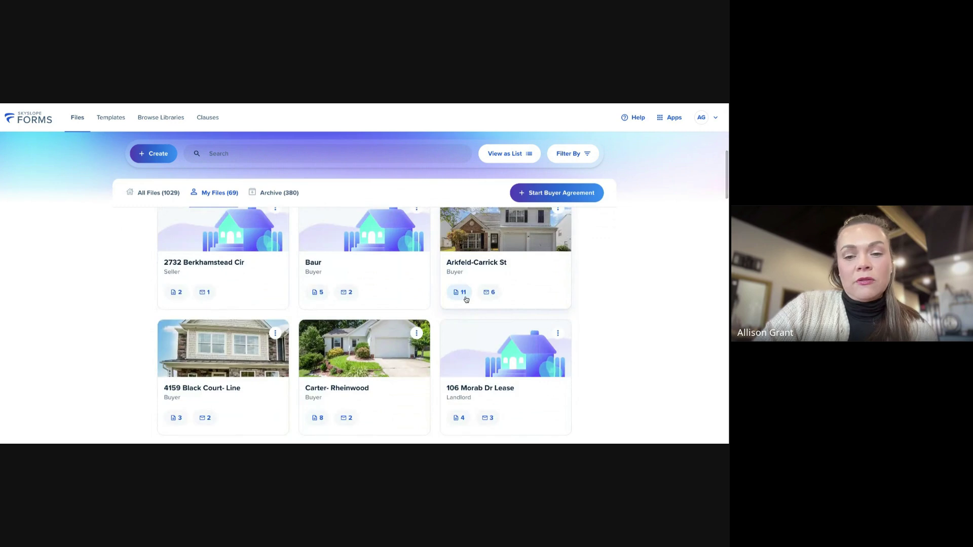
scroll(466, 300, "down", 1)
scroll(466, 300, "down", 3)
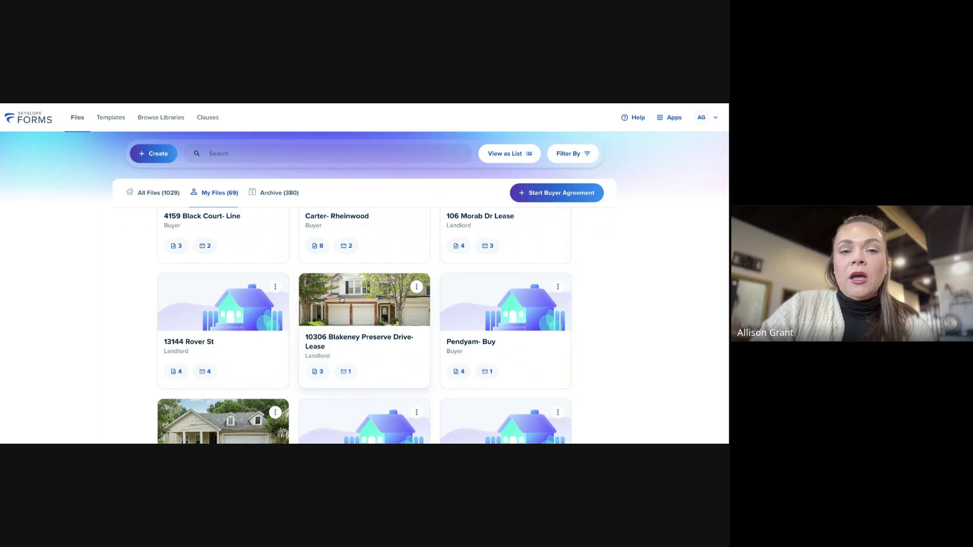
scroll(297, 304, "up", 8)
scroll(298, 304, "up", 2)
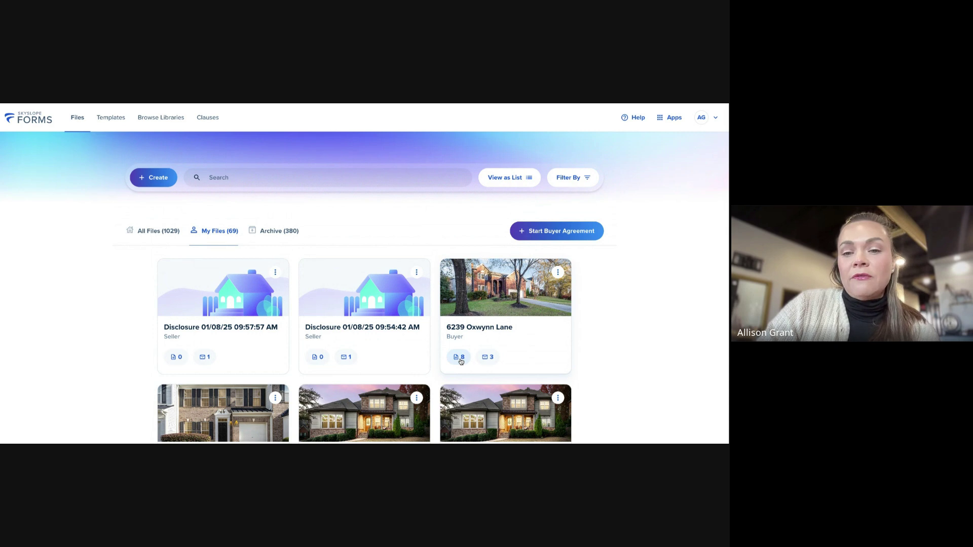
scroll(461, 362, "down", 2)
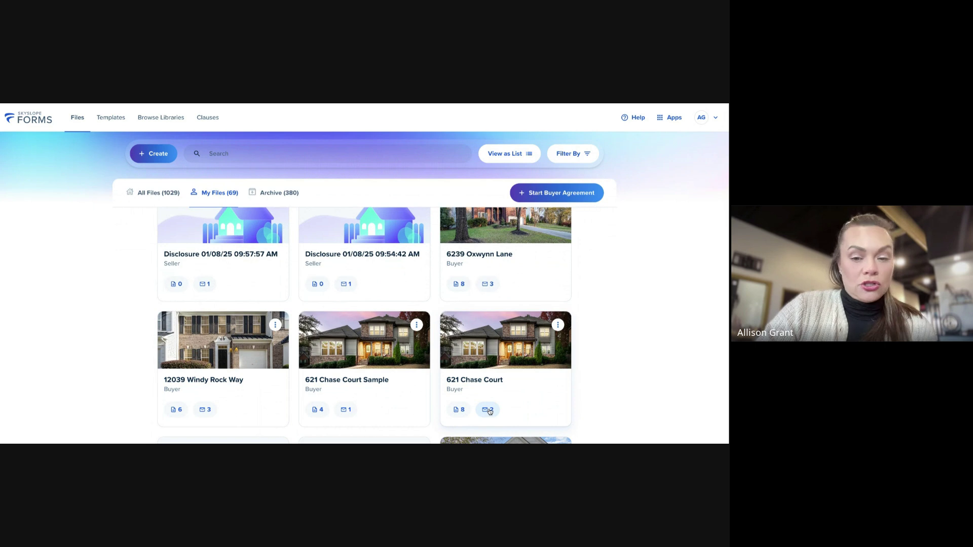
scroll(398, 260, "up", 3)
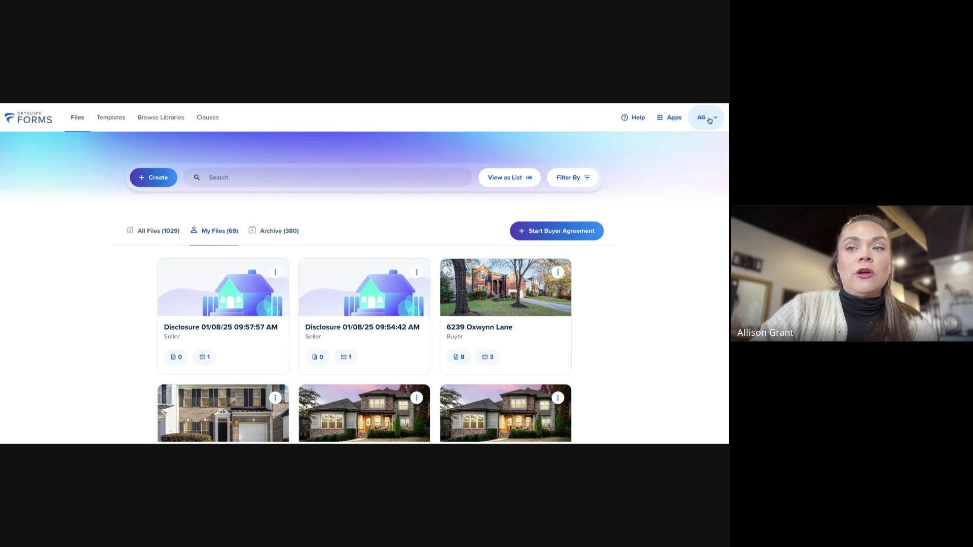
Open the User Settings profile page from the account menu and scroll through its fields
left_click(710, 120)
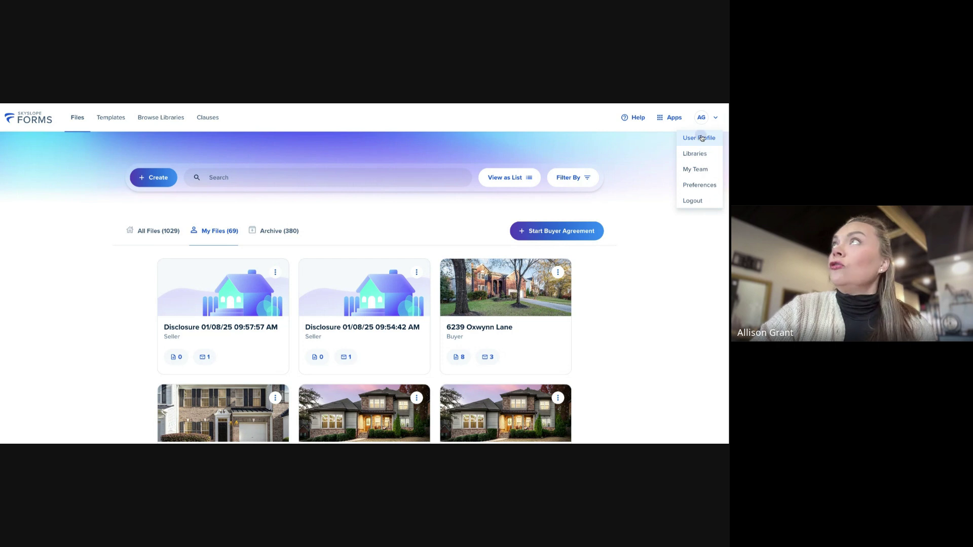
left_click(701, 138)
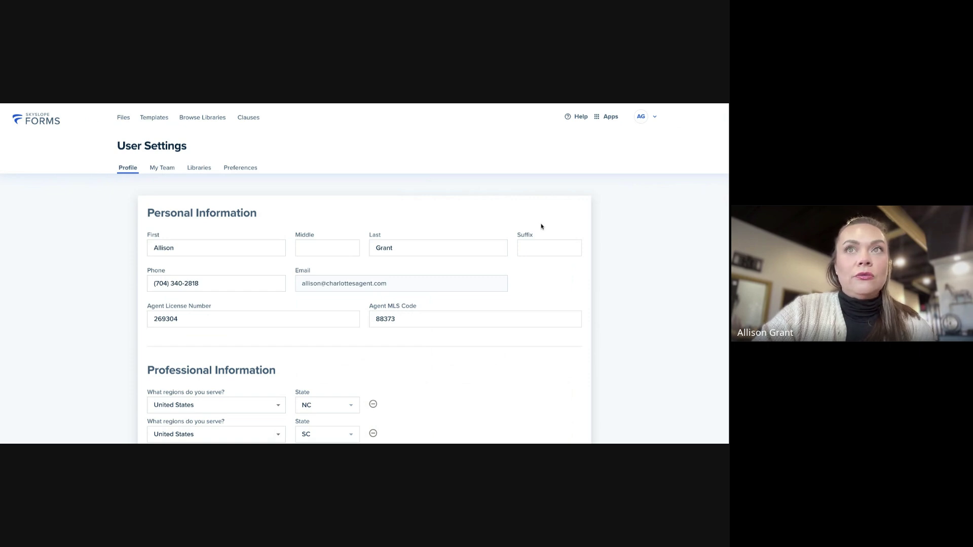
scroll(541, 227, "down", 3)
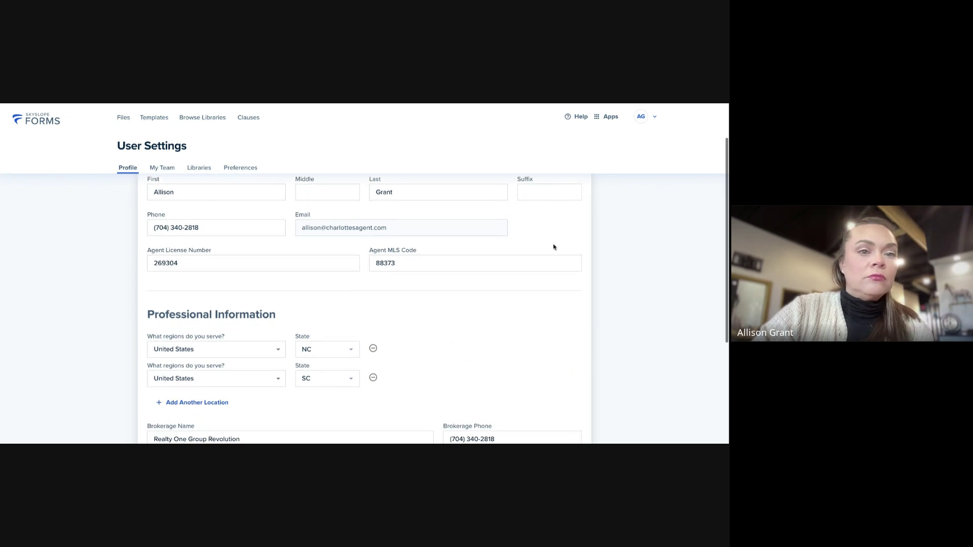
scroll(540, 240, "down", 1)
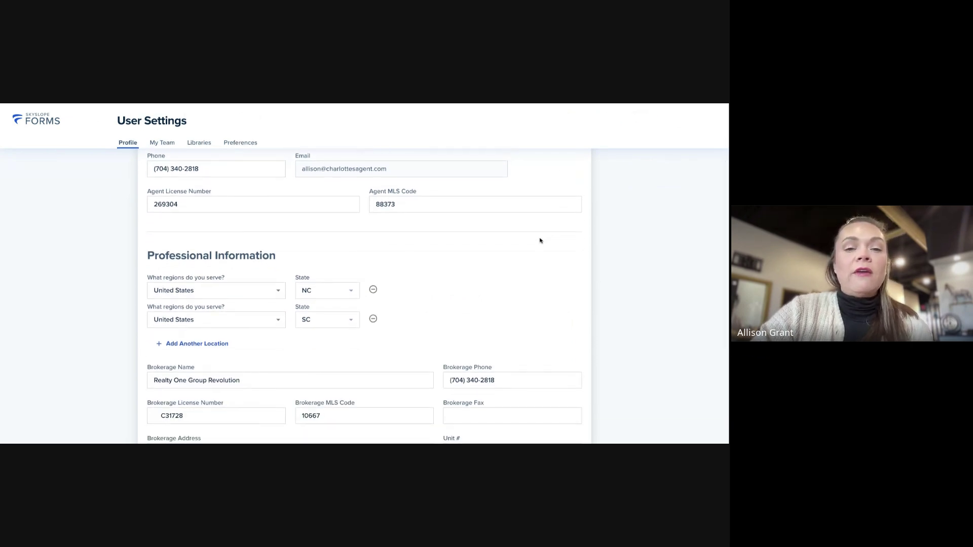
scroll(541, 241, "down", 1)
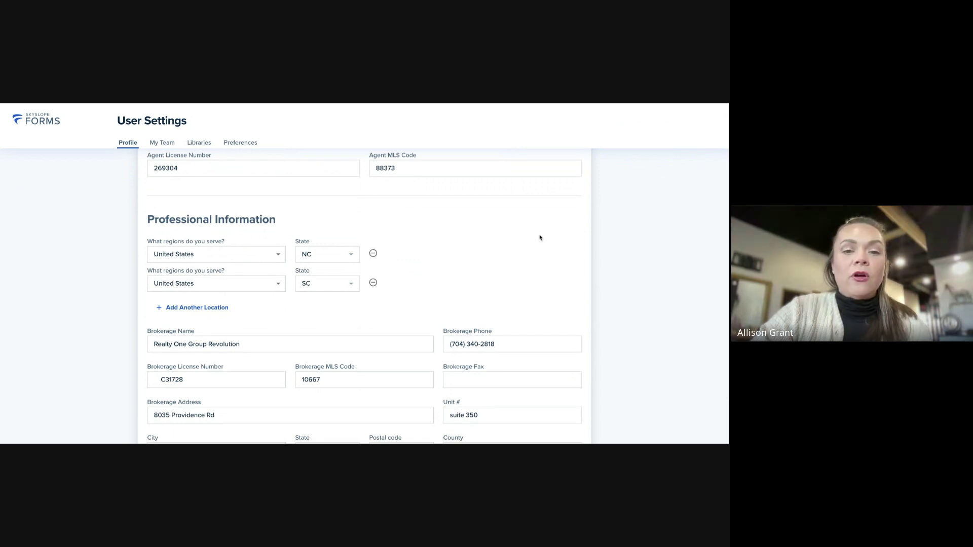
scroll(540, 239, "down", 2)
scroll(541, 238, "down", 1)
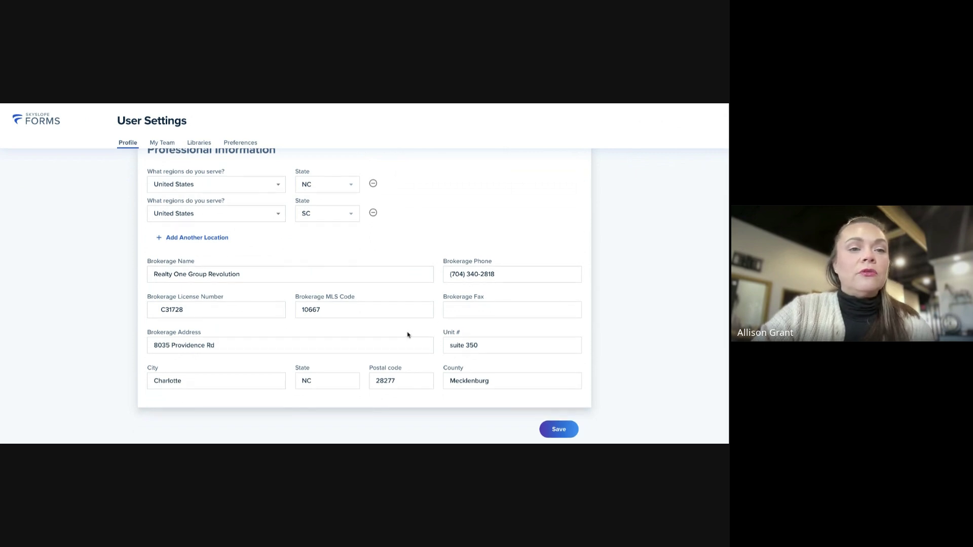
scroll(411, 333, "up", 2)
scroll(414, 333, "up", 2)
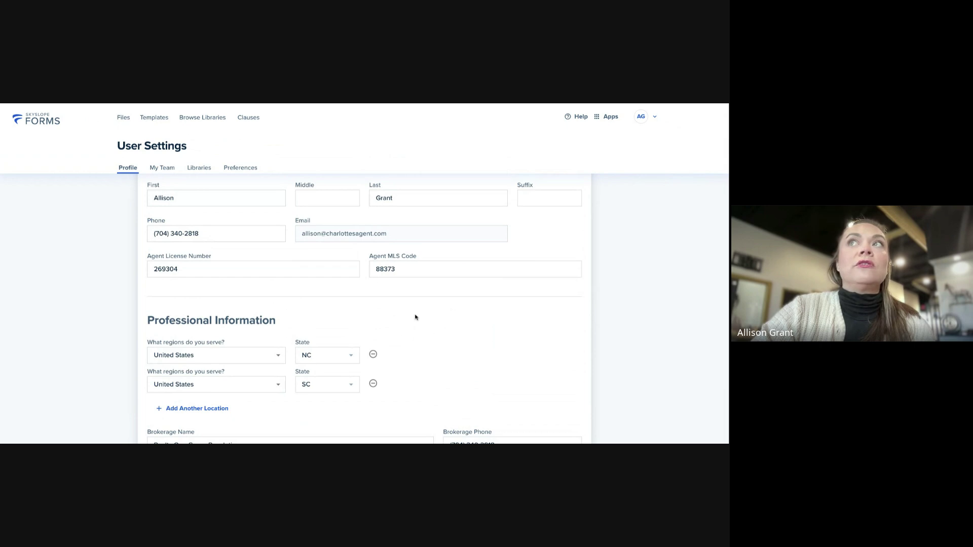
scroll(434, 317, "up", 1)
scroll(434, 317, "down", 1)
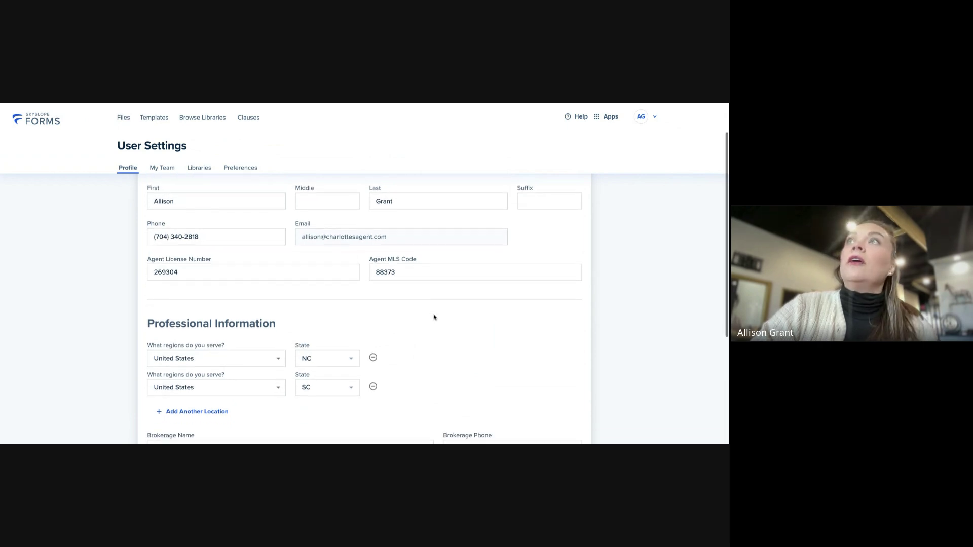
scroll(434, 317, "down", 5)
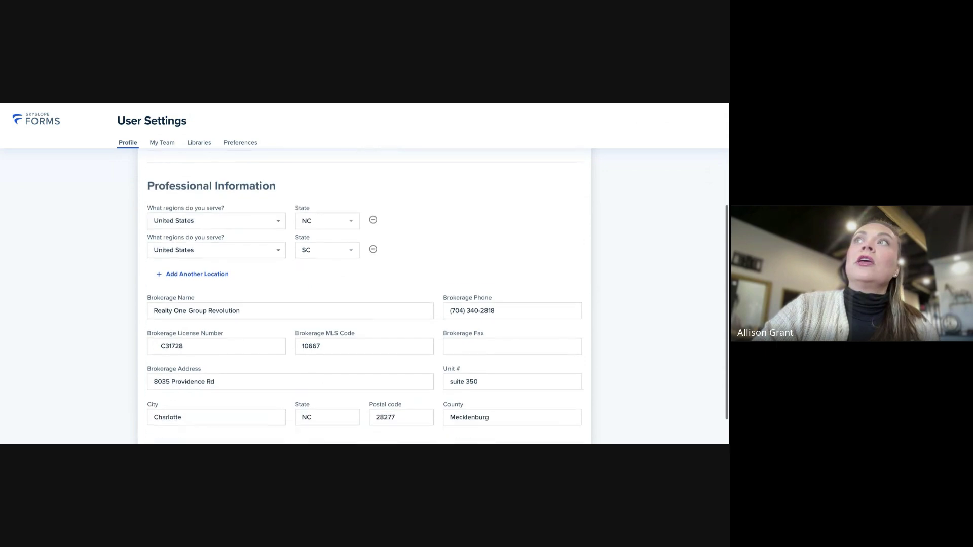
scroll(434, 318, "down", 1)
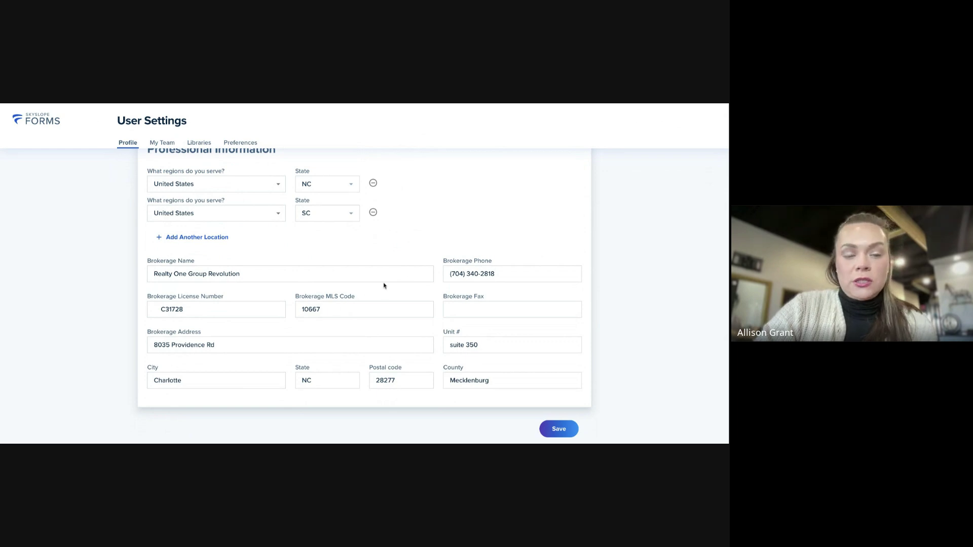
scroll(399, 304, "up", 1)
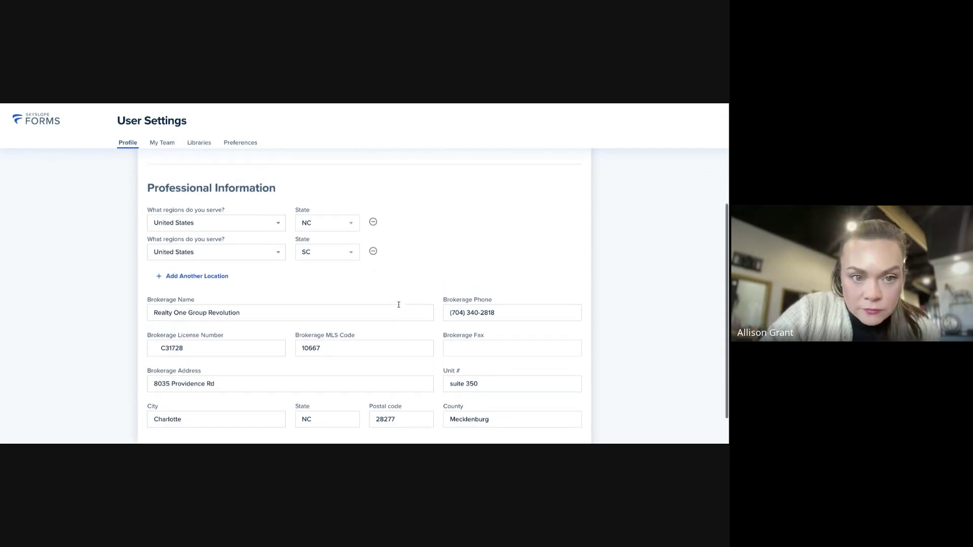
scroll(398, 304, "up", 3)
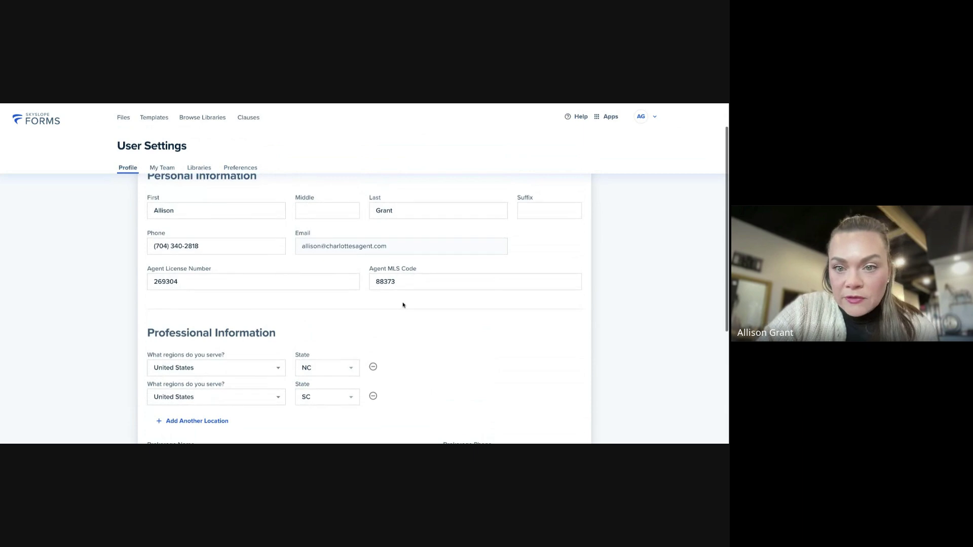
scroll(403, 304, "up", 1)
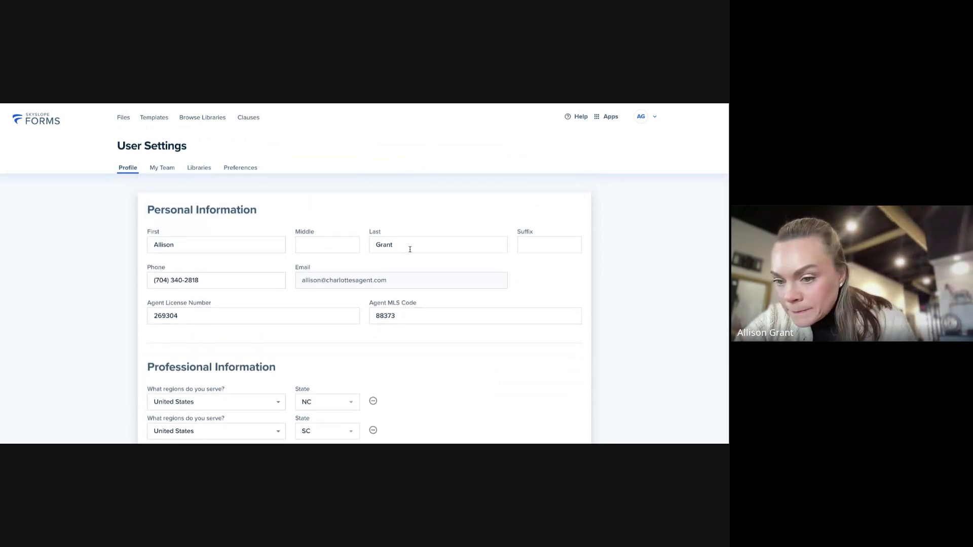
scroll(411, 256, "up", 1)
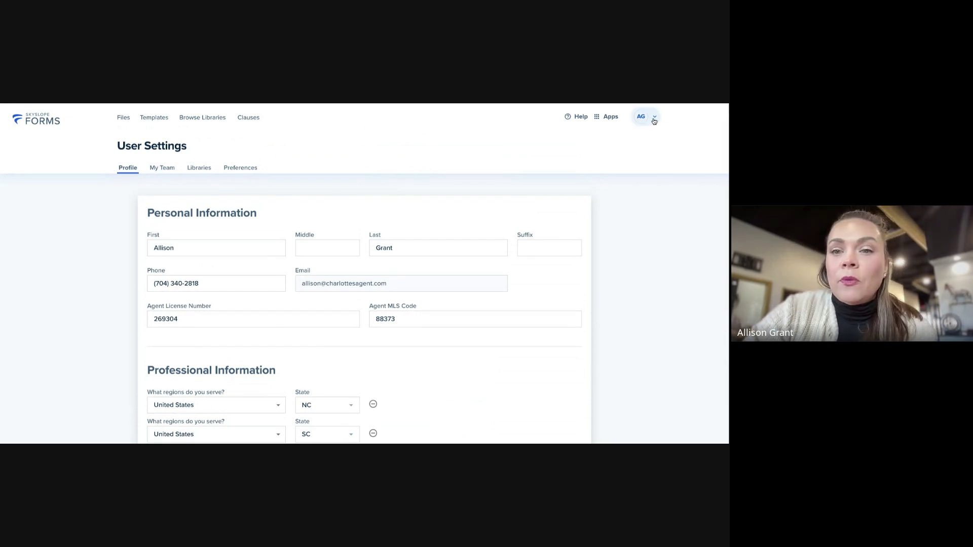
scroll(493, 223, "down", 5)
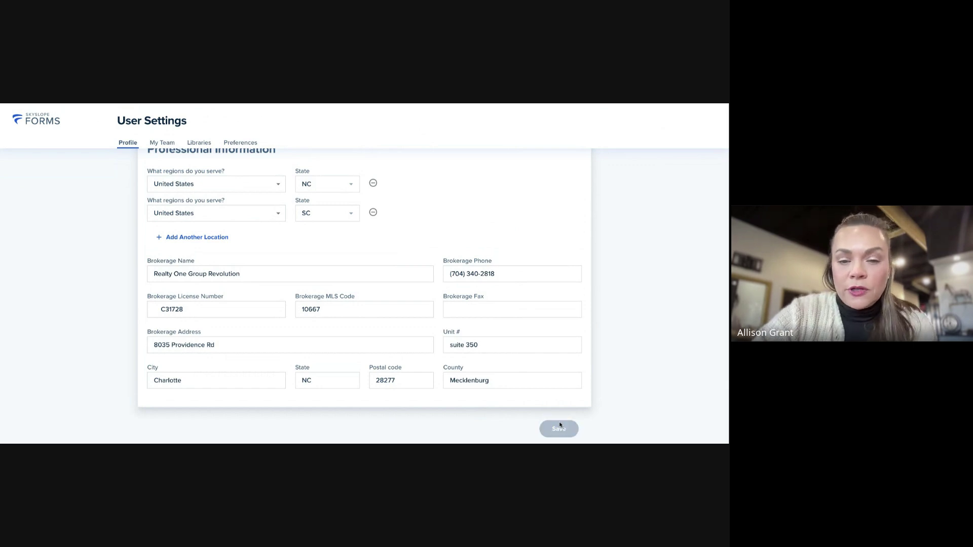
Save the User Settings profile and go back to the Files dashboard
left_click(560, 429)
scroll(376, 232, "up", 5)
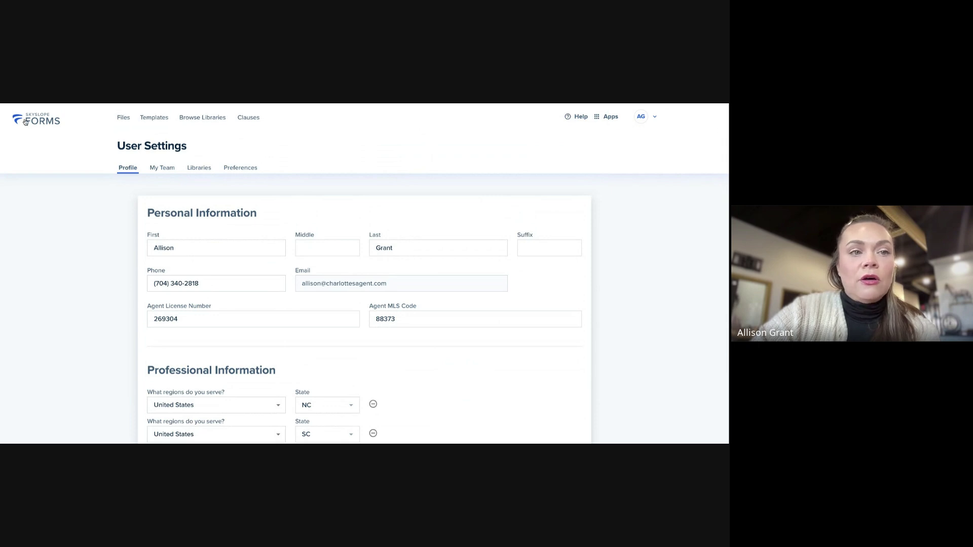
left_click(124, 118)
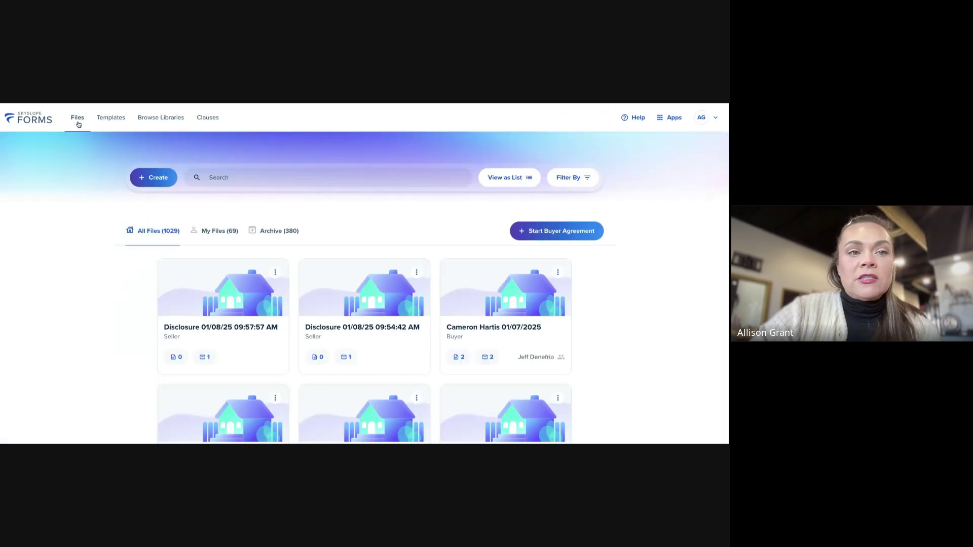
Open Templates and scroll through the 2 personal and 9 brokerage templates
left_click(115, 122)
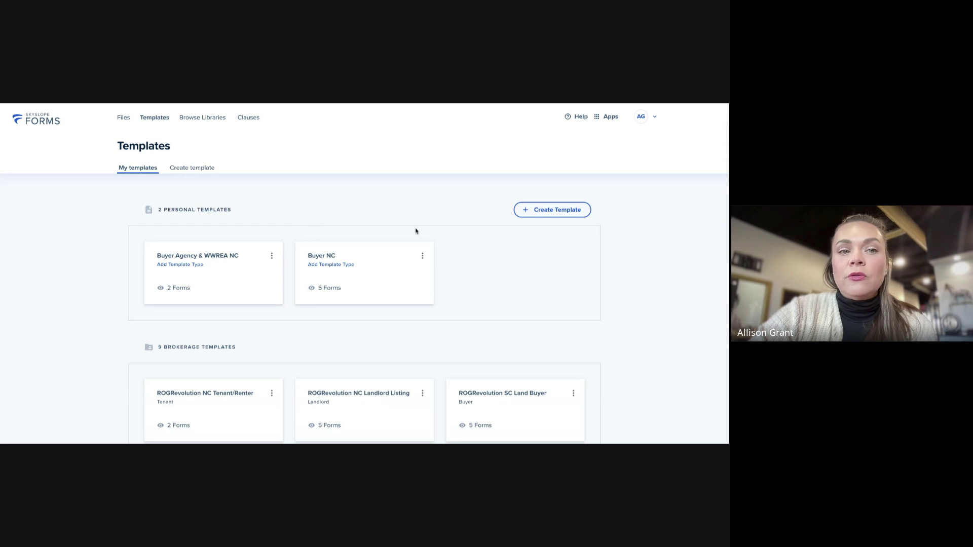
scroll(497, 286, "down", 1)
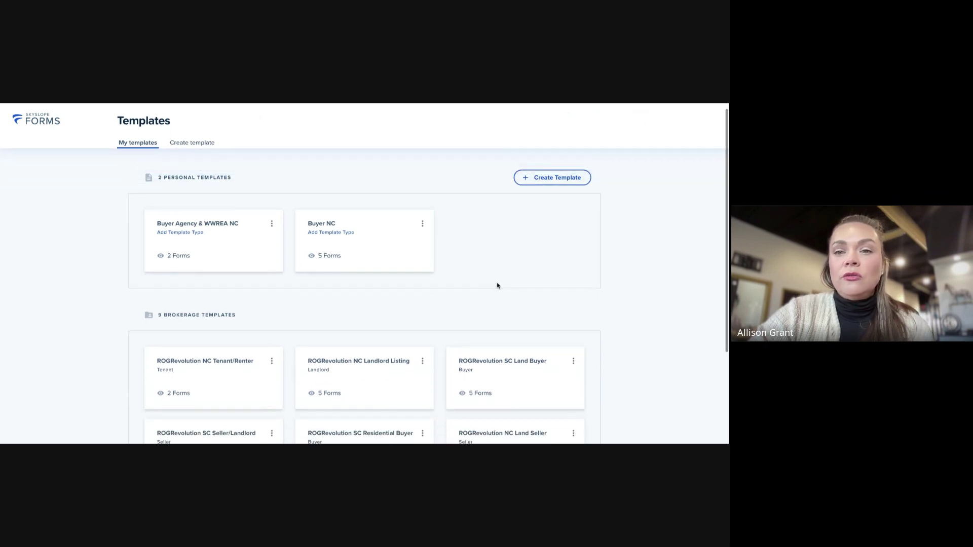
scroll(498, 298, "down", 1)
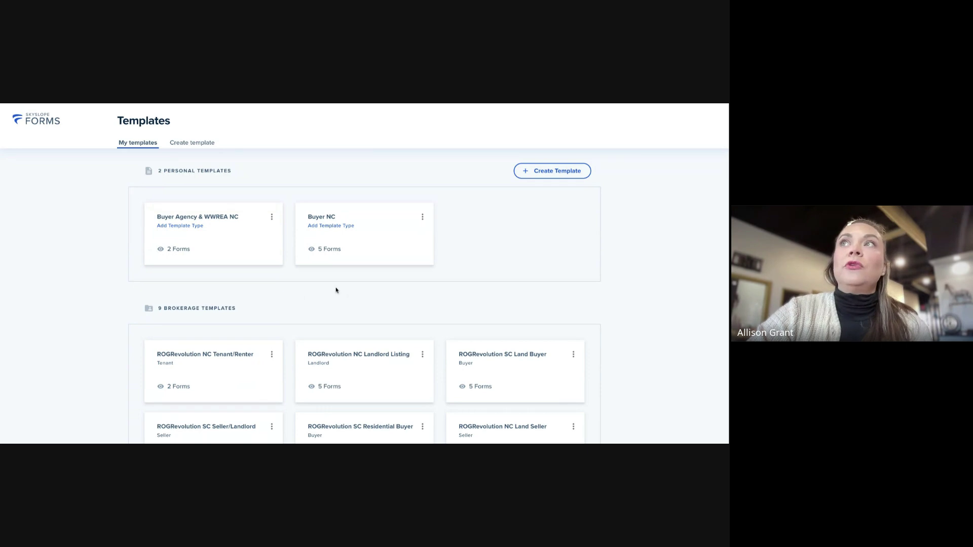
scroll(337, 289, "down", 1)
scroll(300, 263, "down", 3)
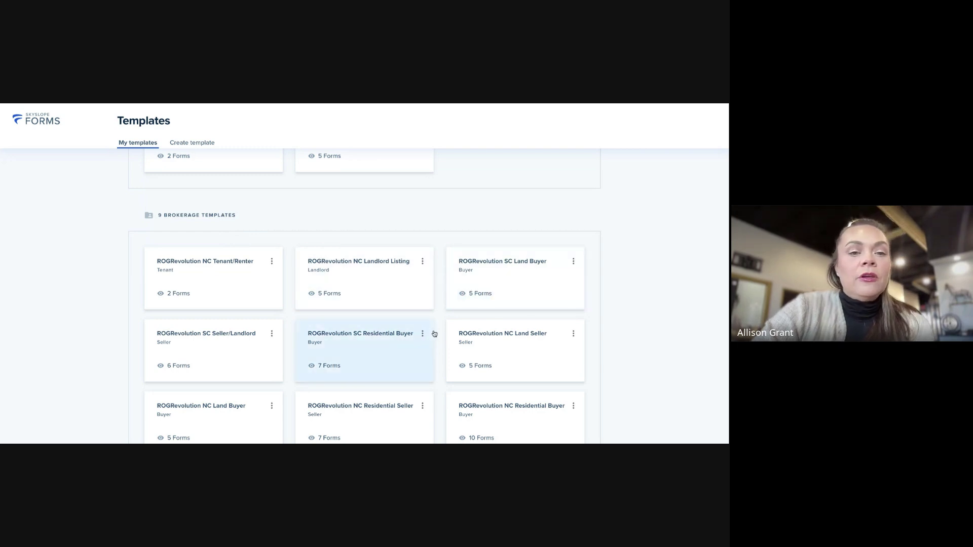
scroll(434, 337, "down", 1)
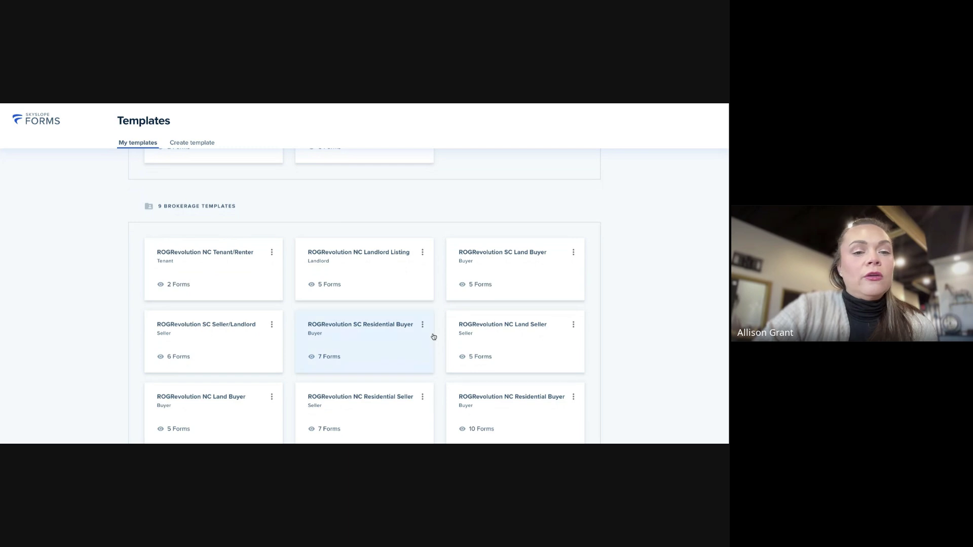
scroll(438, 338, "down", 1)
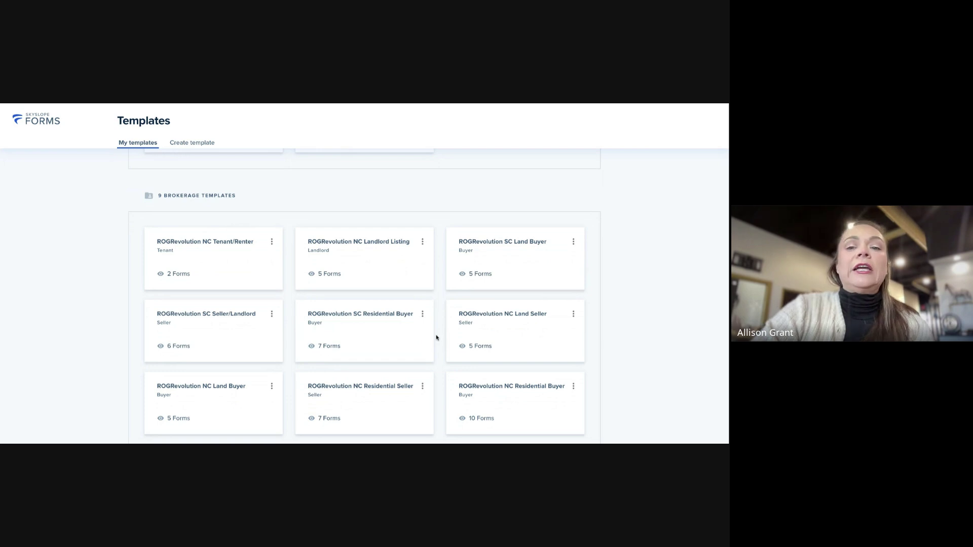
scroll(440, 331, "down", 1)
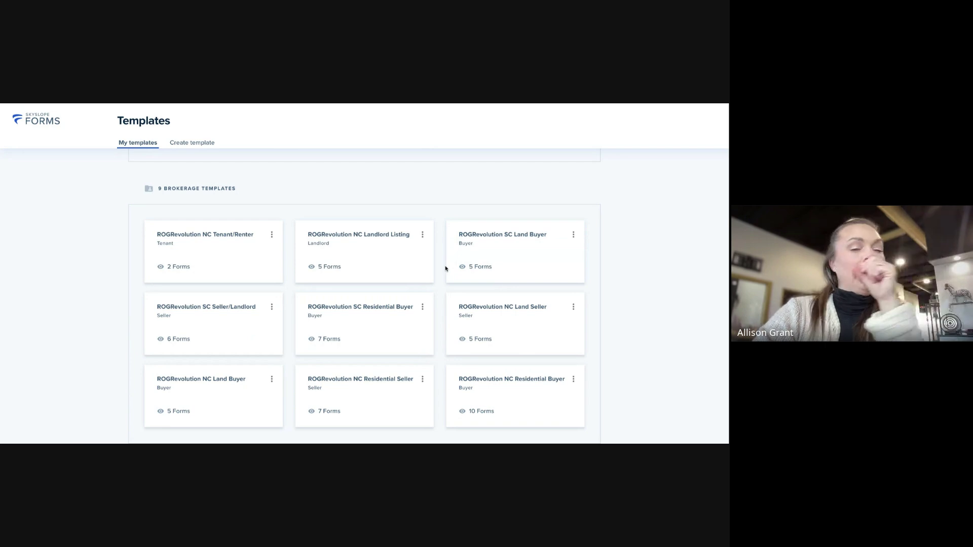
scroll(446, 269, "up", 4)
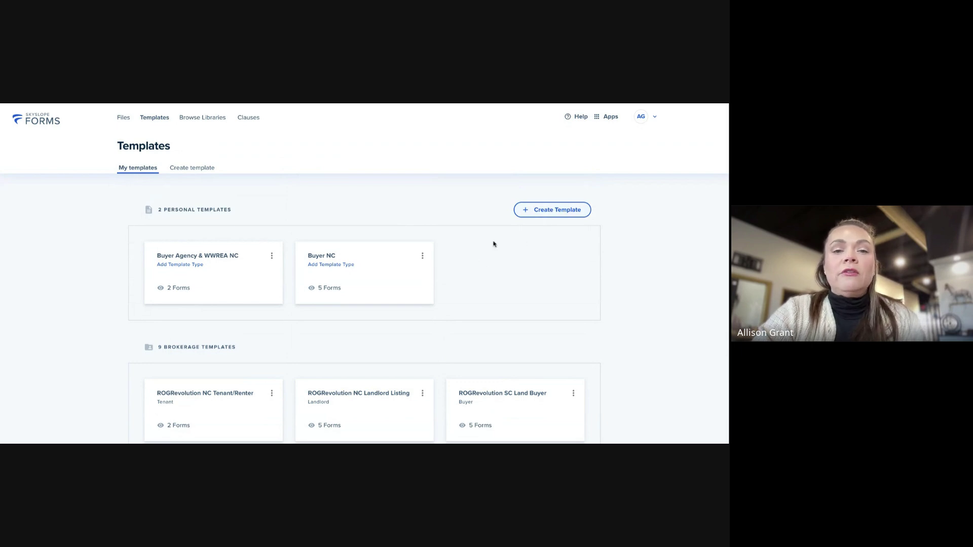
Create a new Buyer template and enter the name 'Showing Homes in NC'
left_click(553, 214)
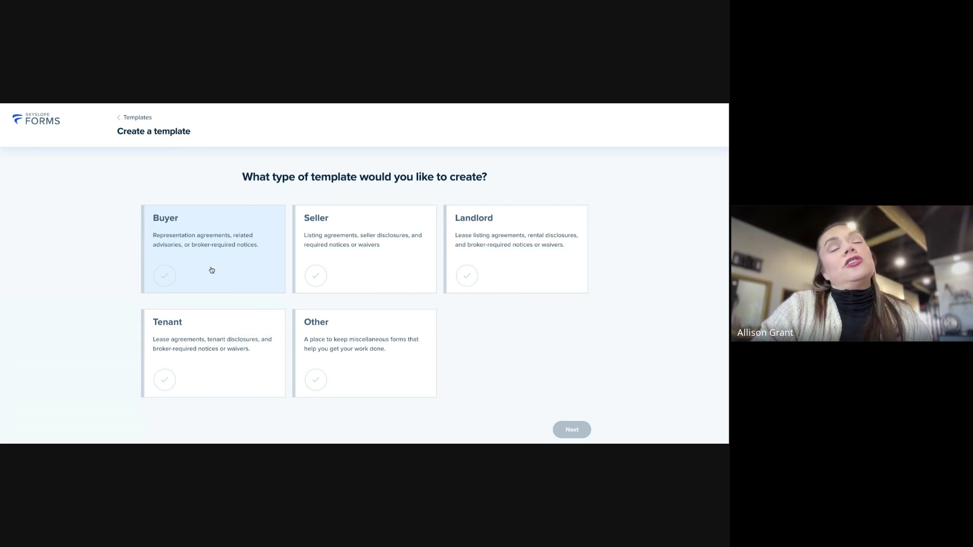
left_click(212, 271)
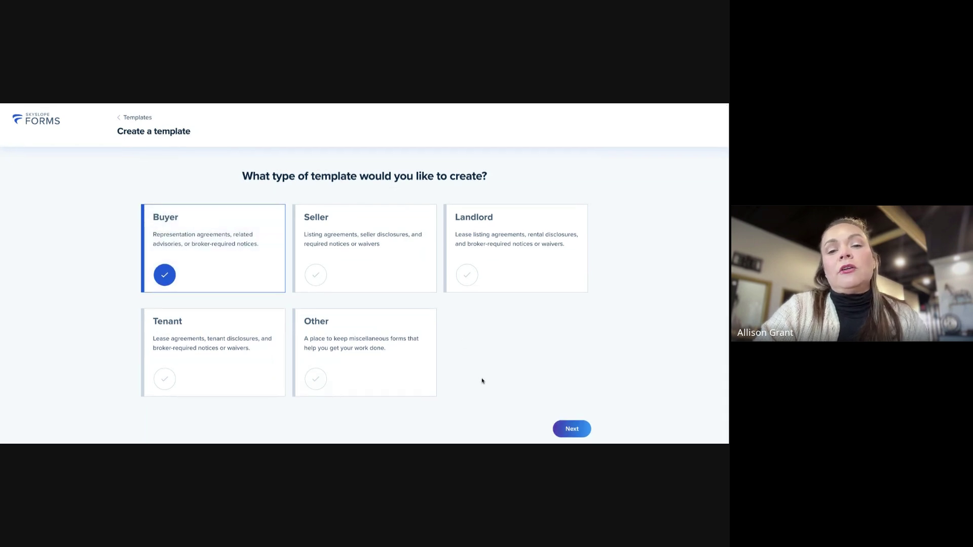
left_click(573, 430)
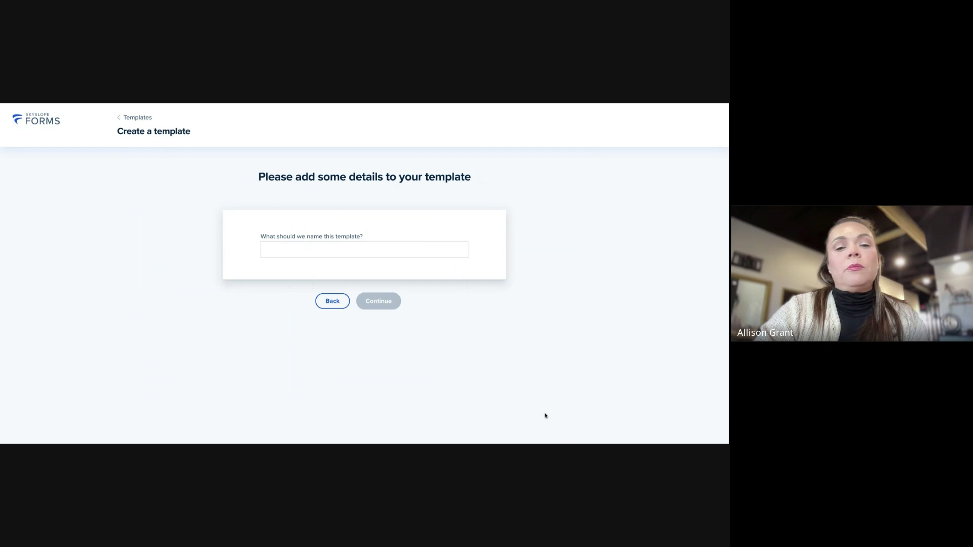
left_click(323, 250)
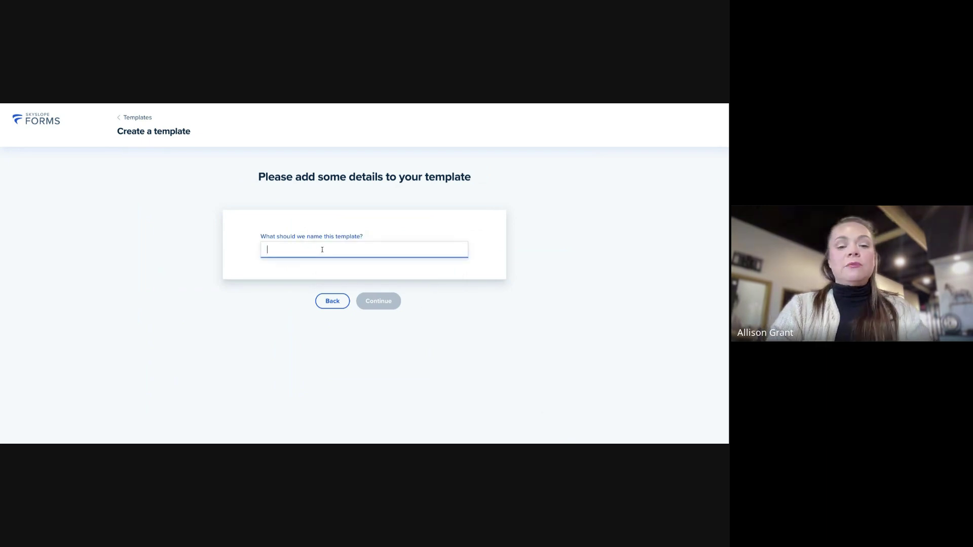
type("Showing ")
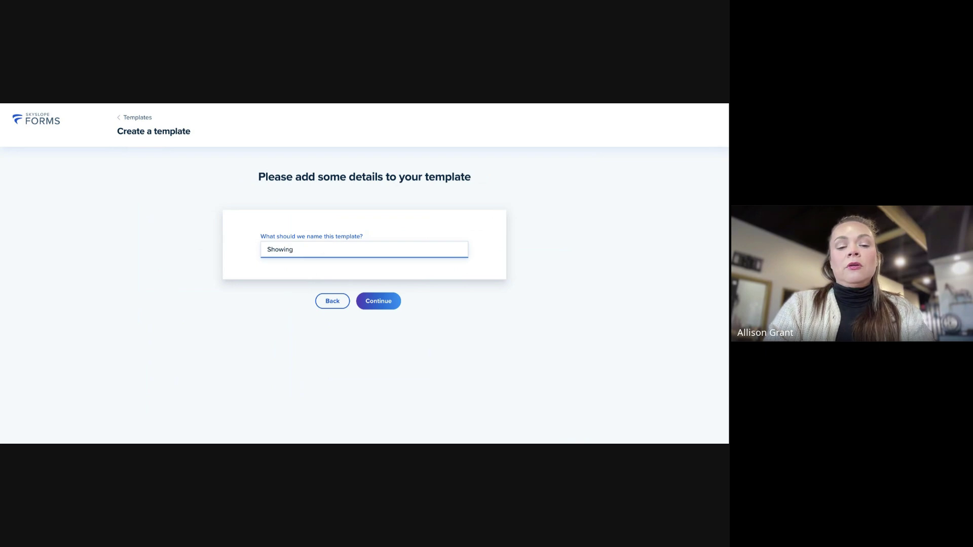
type("Homes in NC")
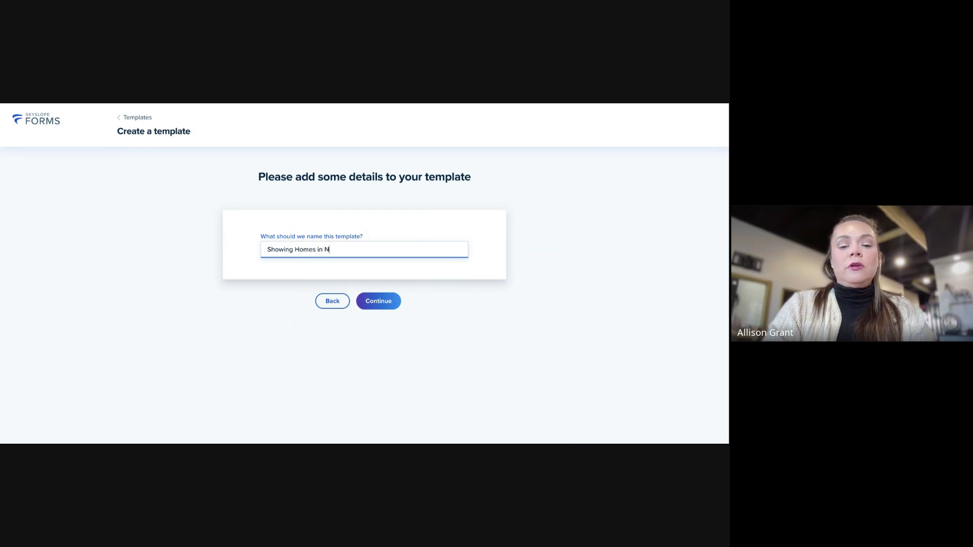
Confirm the template name and move on to the Add Forms step
left_click(387, 304)
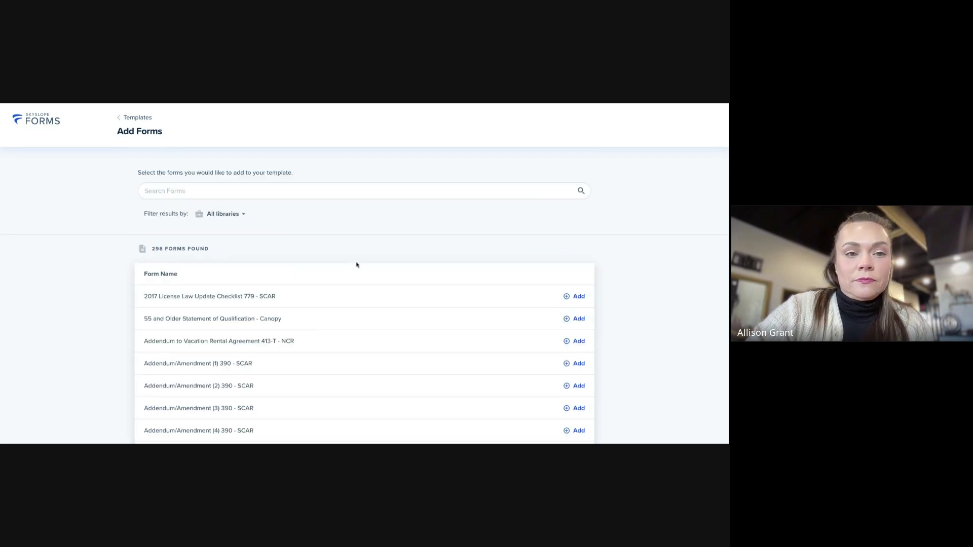
scroll(262, 248, "down", 1)
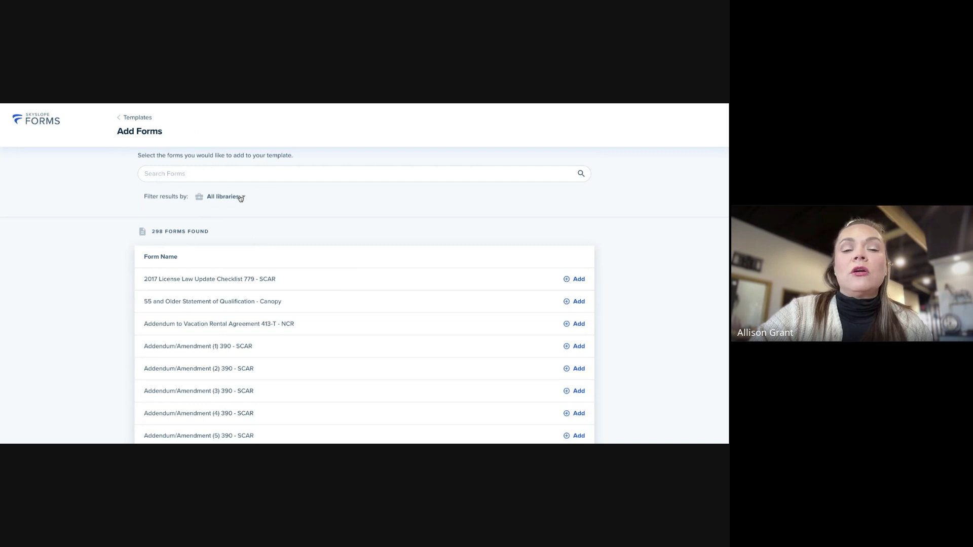
scroll(239, 198, "up", 1)
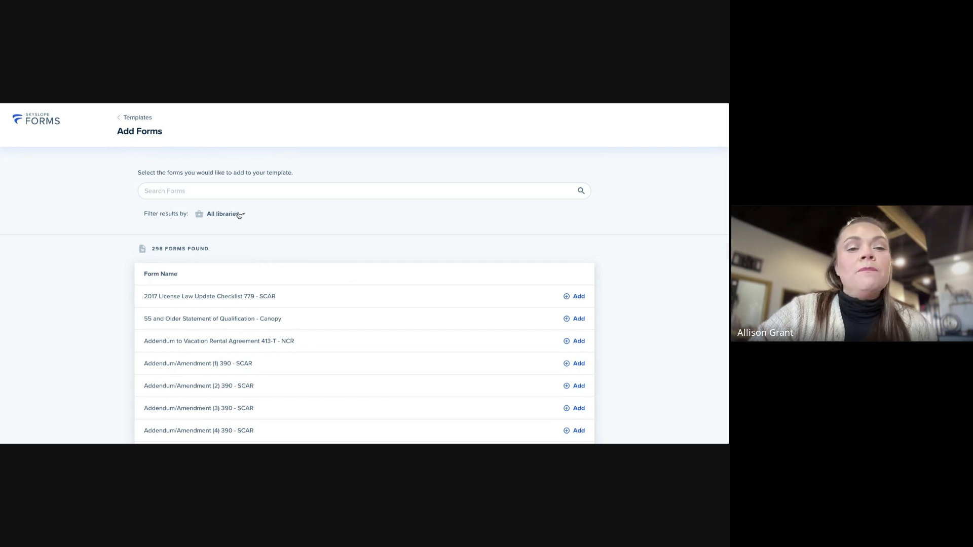
Filter forms to the North Carolina Realtors - NCR library and search 'buyer', showing 24 forms
left_click(237, 214)
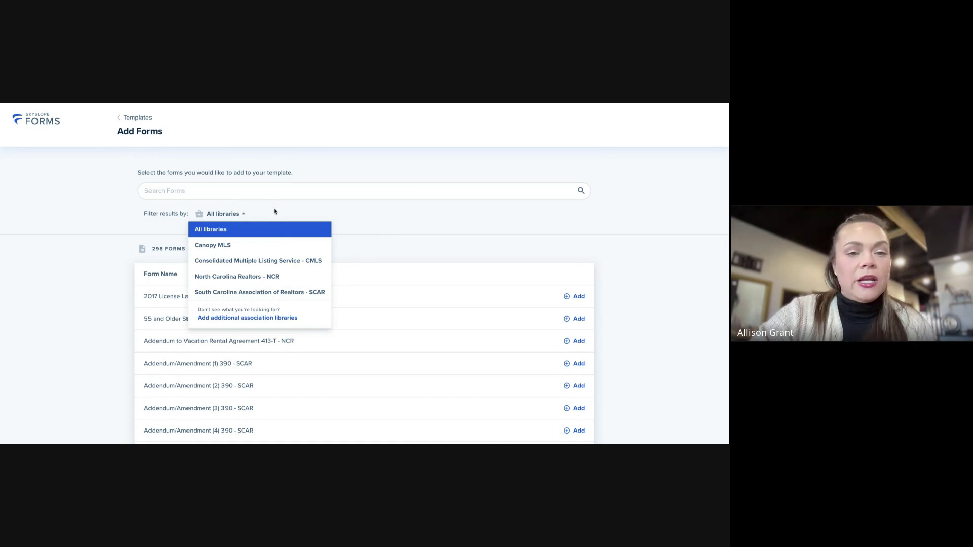
left_click(256, 276)
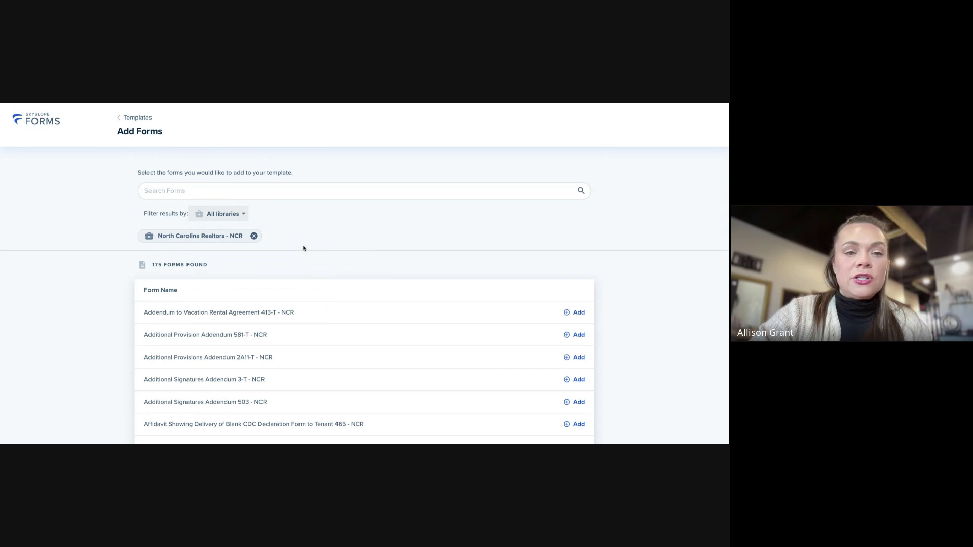
left_click(205, 191)
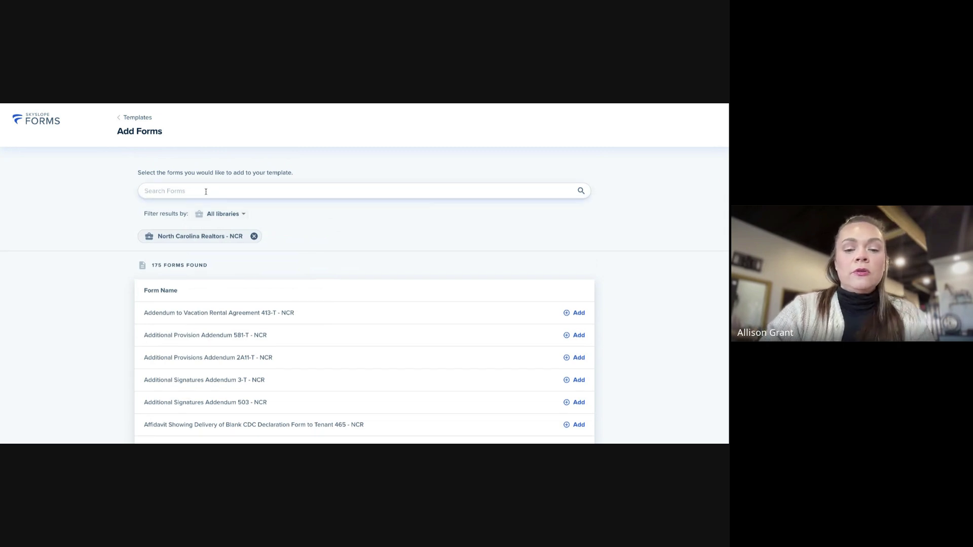
type("buyer")
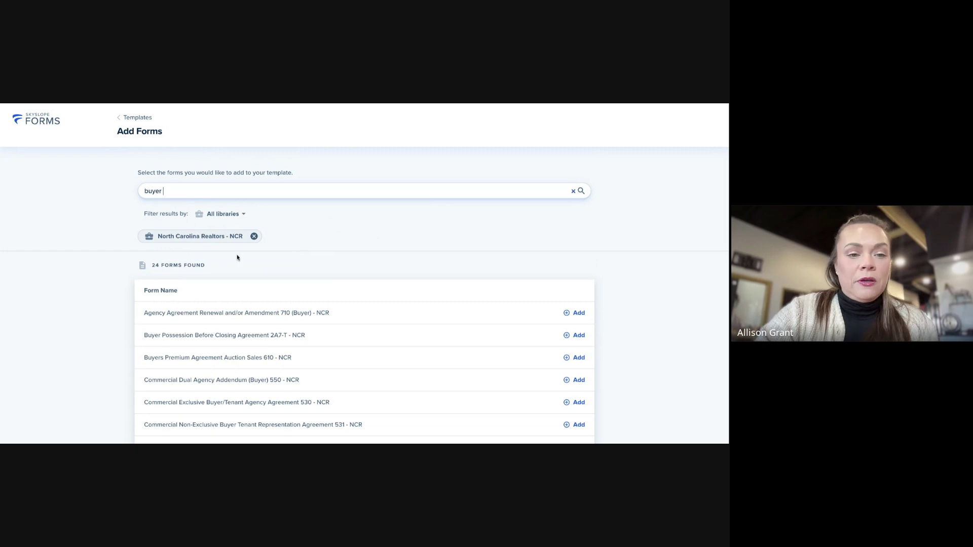
scroll(263, 361, "down", 1)
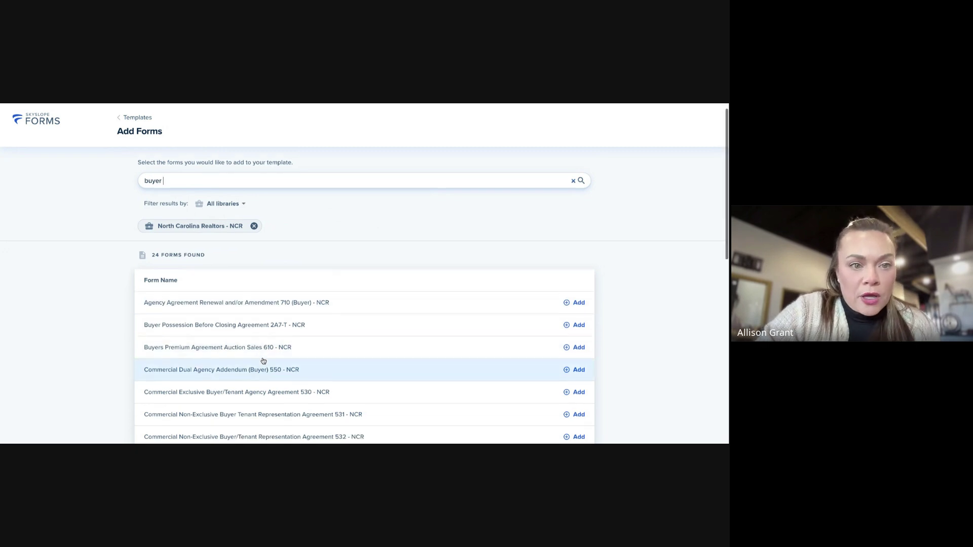
scroll(263, 361, "down", 3)
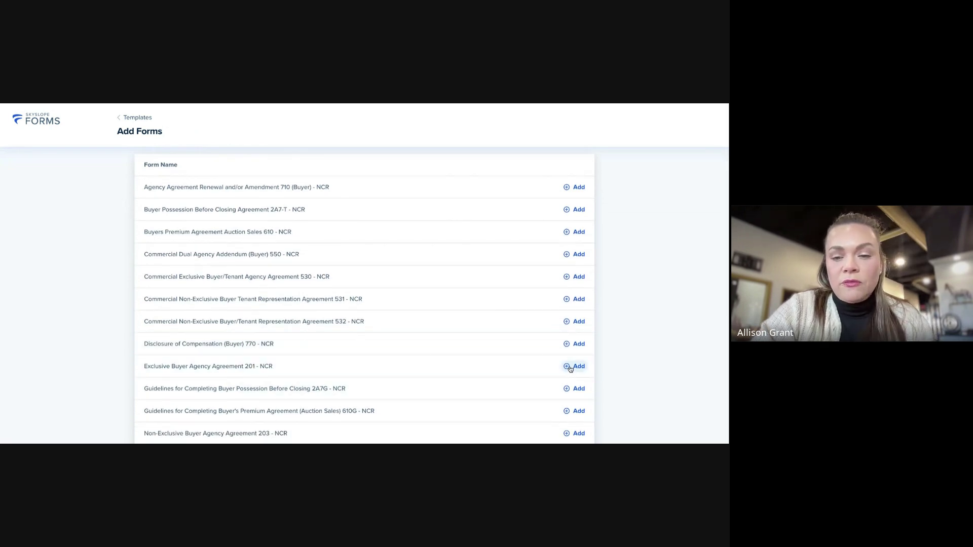
left_click(191, 369)
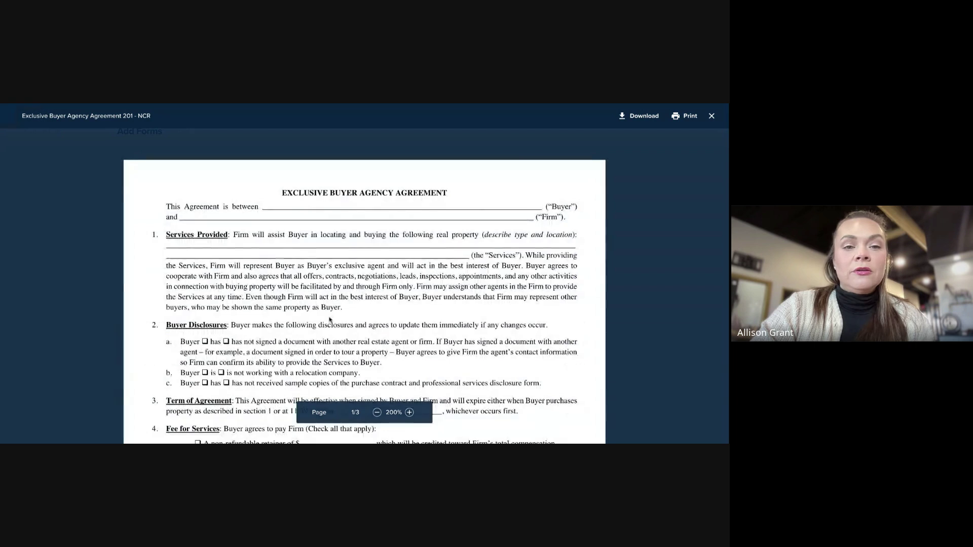
scroll(331, 321, "down", 5)
scroll(332, 320, "down", 5)
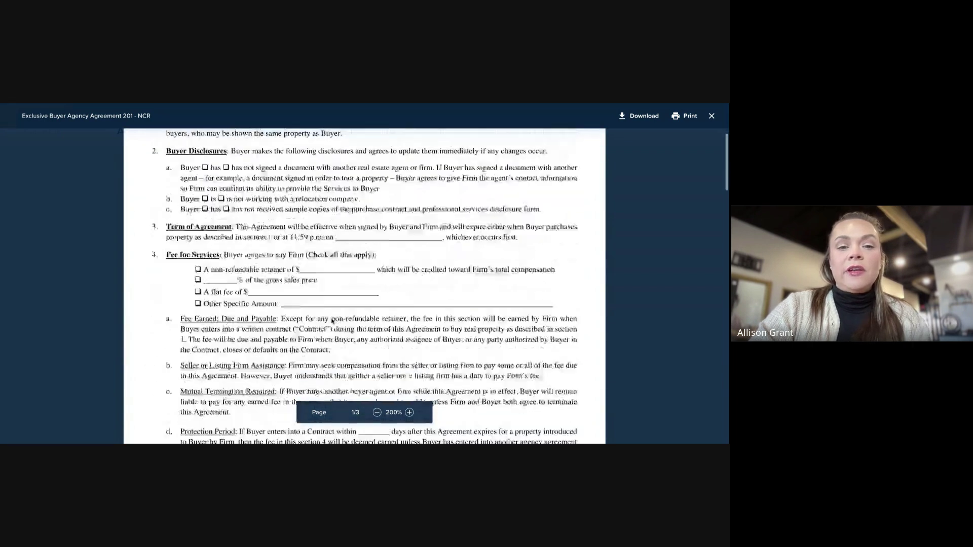
scroll(349, 326, "up", 10)
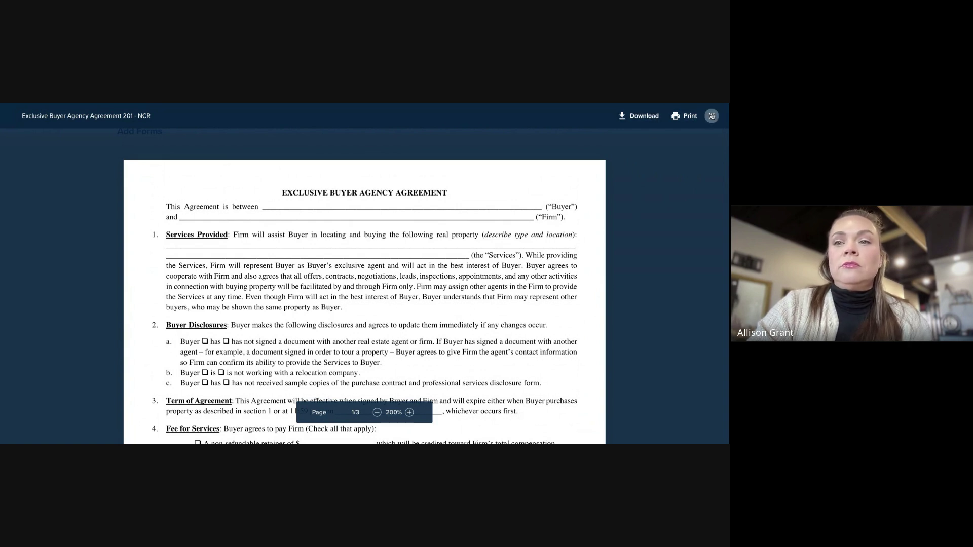
left_click(711, 116)
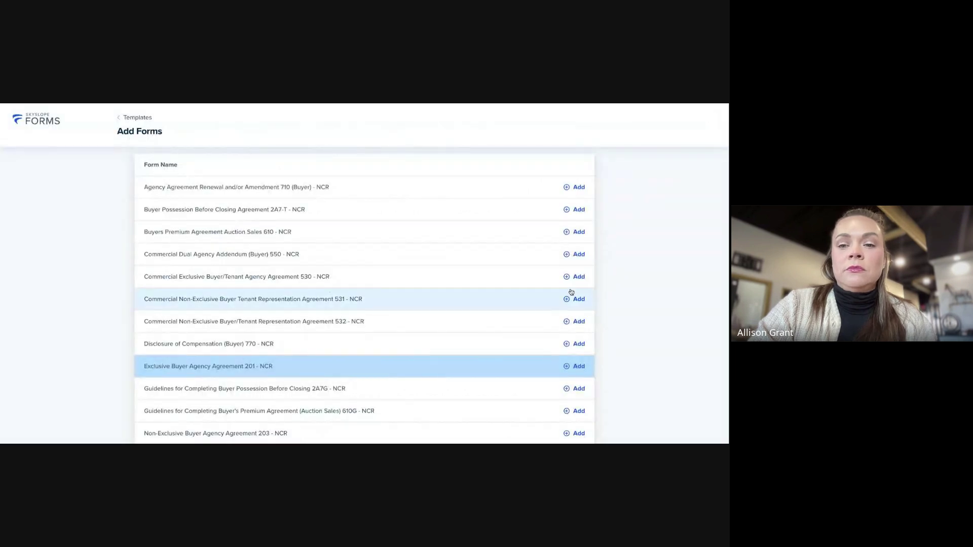
left_click(577, 367)
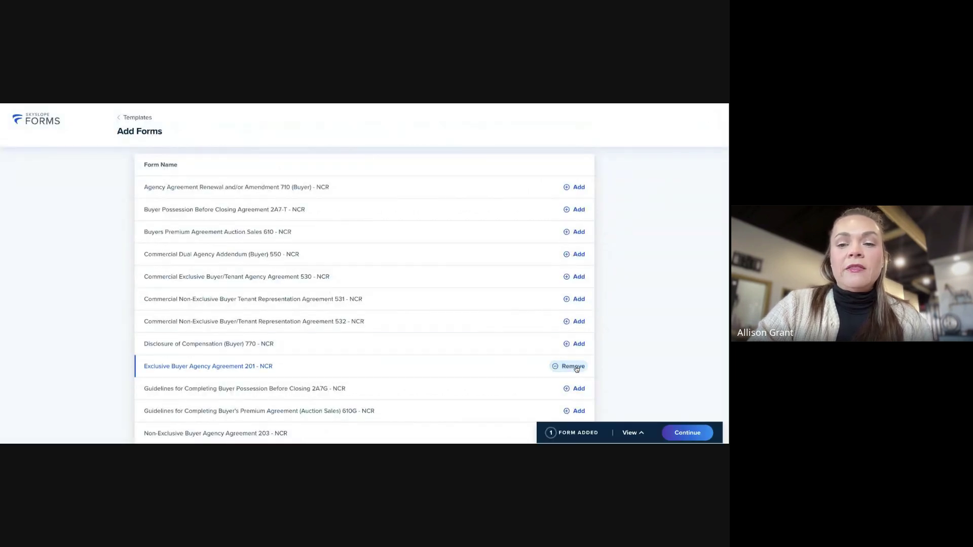
scroll(408, 324, "up", 5)
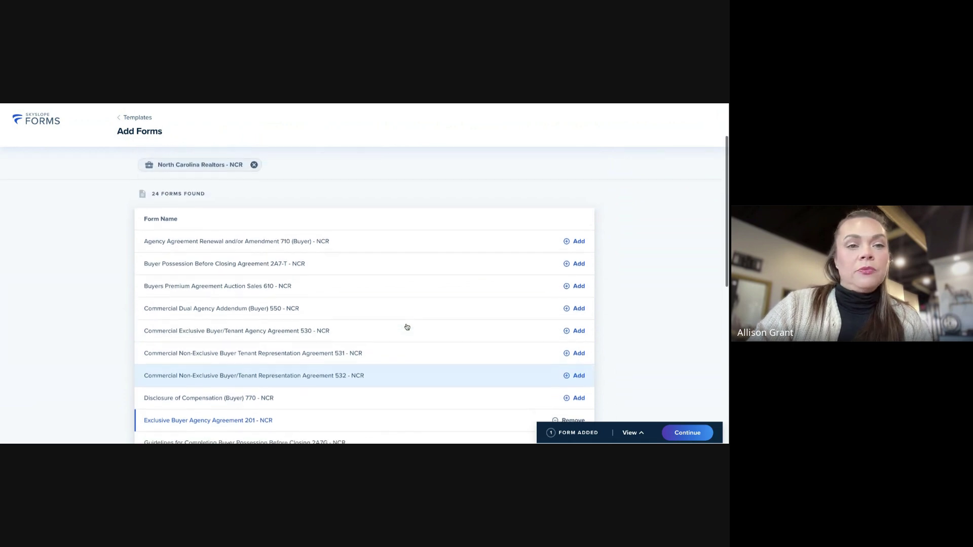
Replace the form search term 'buyer' with 'working'
left_click(166, 191)
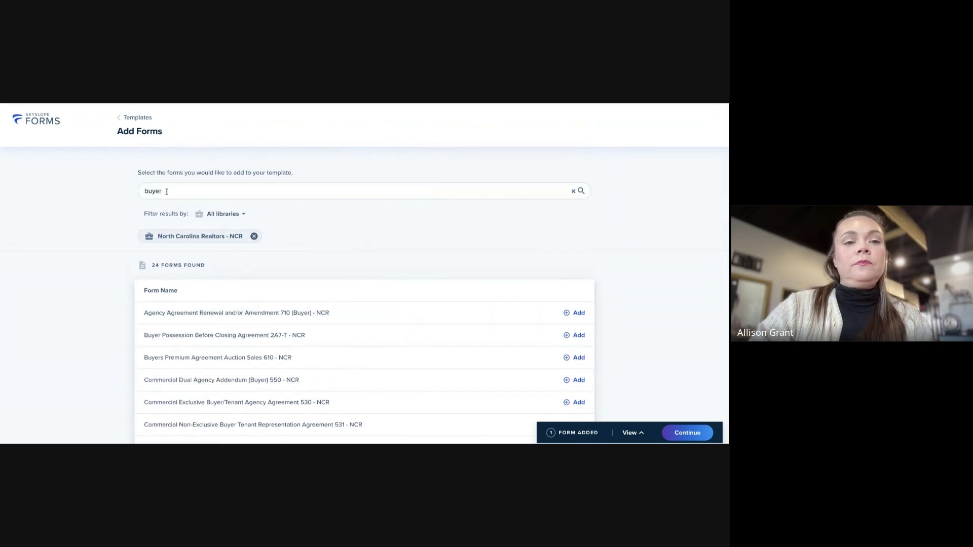
double_click(167, 191)
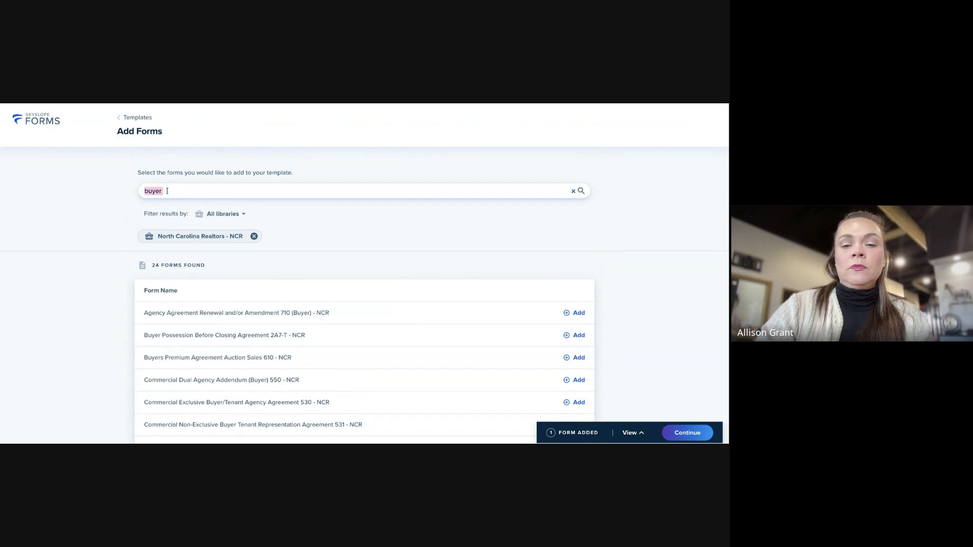
key("BackSpace")
type("work")
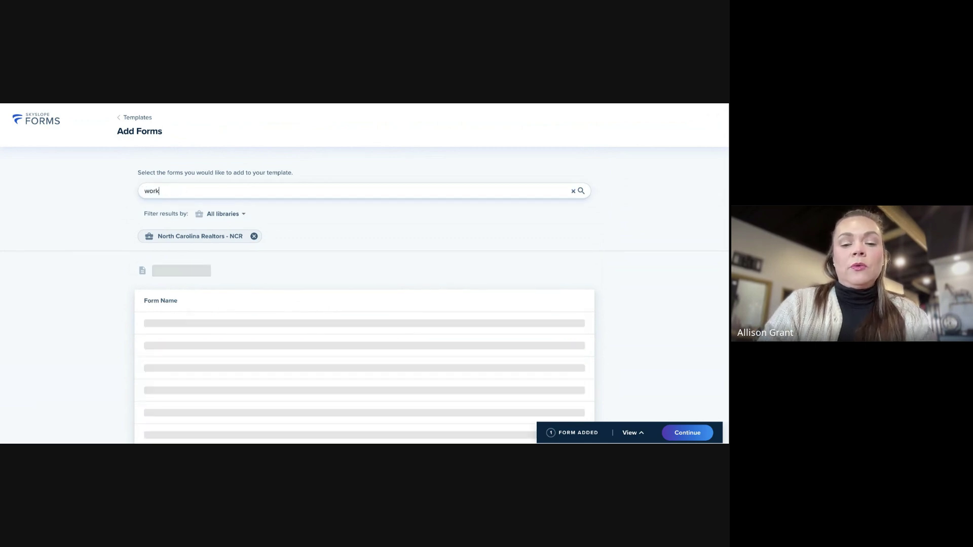
type("ing")
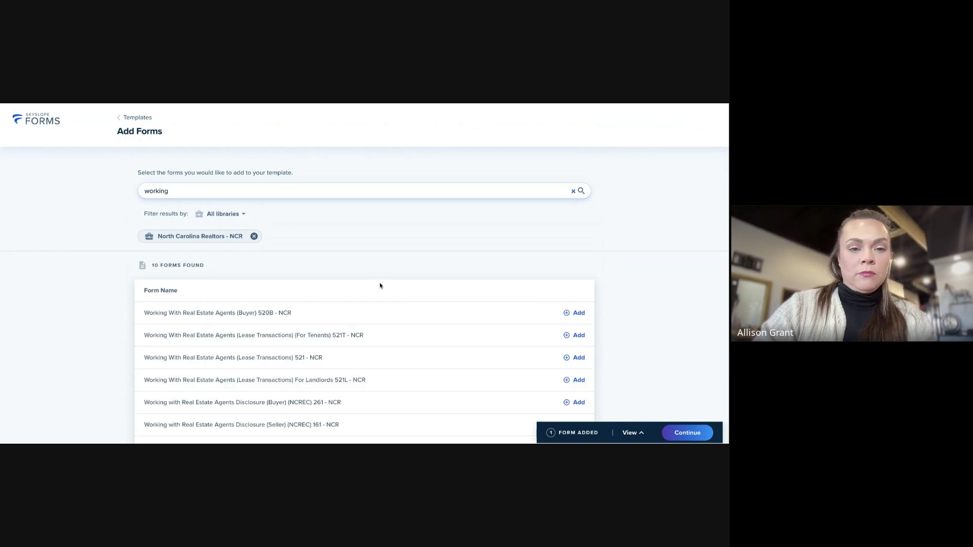
scroll(413, 287, "down", 1)
scroll(411, 283, "down", 1)
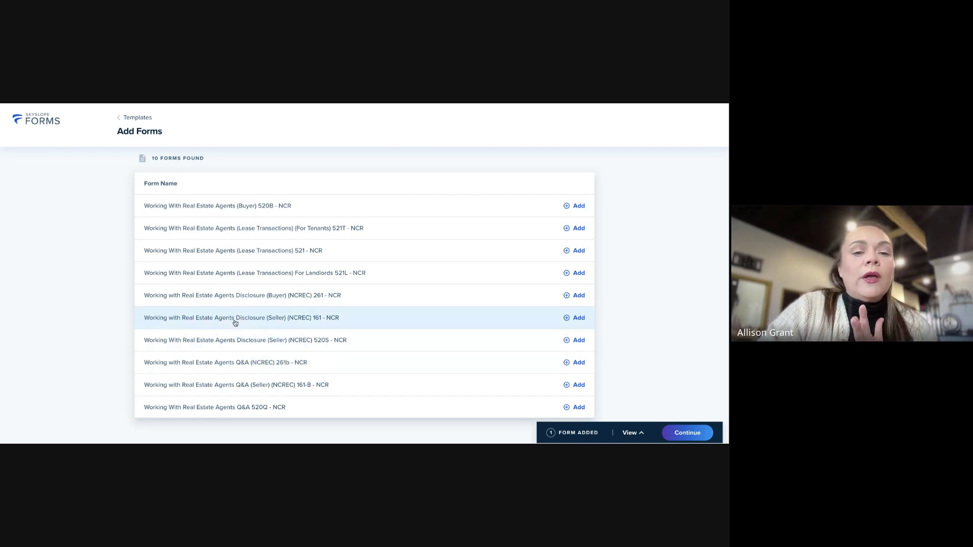
Preview the Working with Real Estate Agents Disclosure (Buyer) 261 - NCR form, then add it
left_click(237, 302)
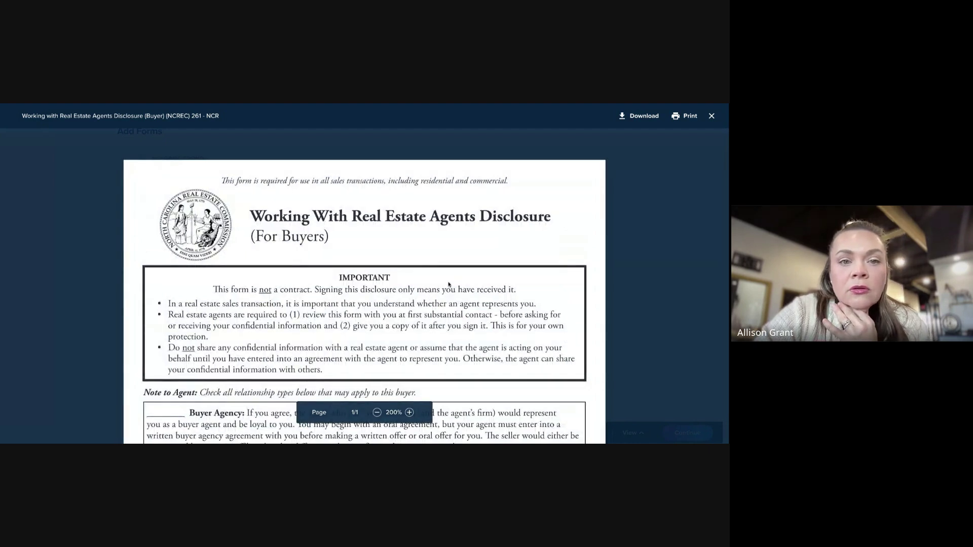
scroll(448, 285, "down", 10)
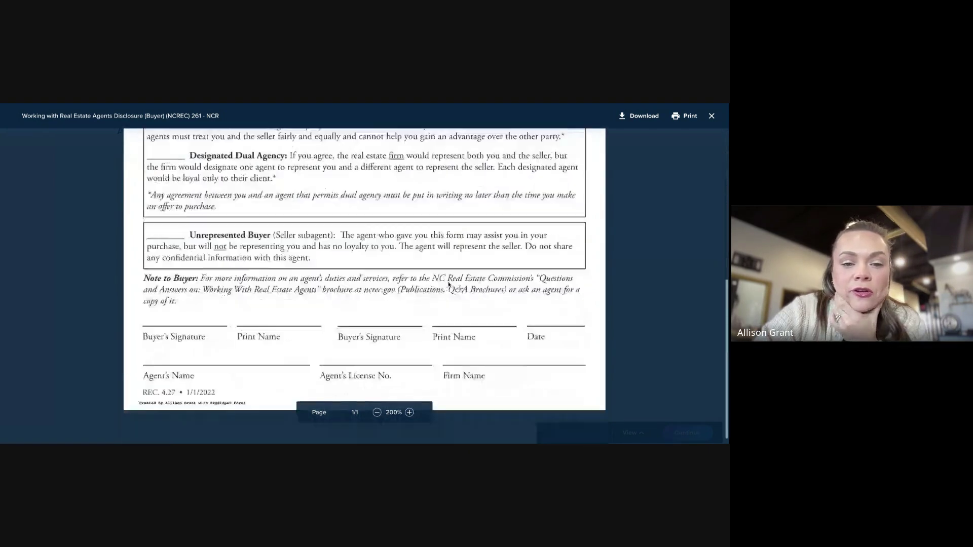
left_click(712, 116)
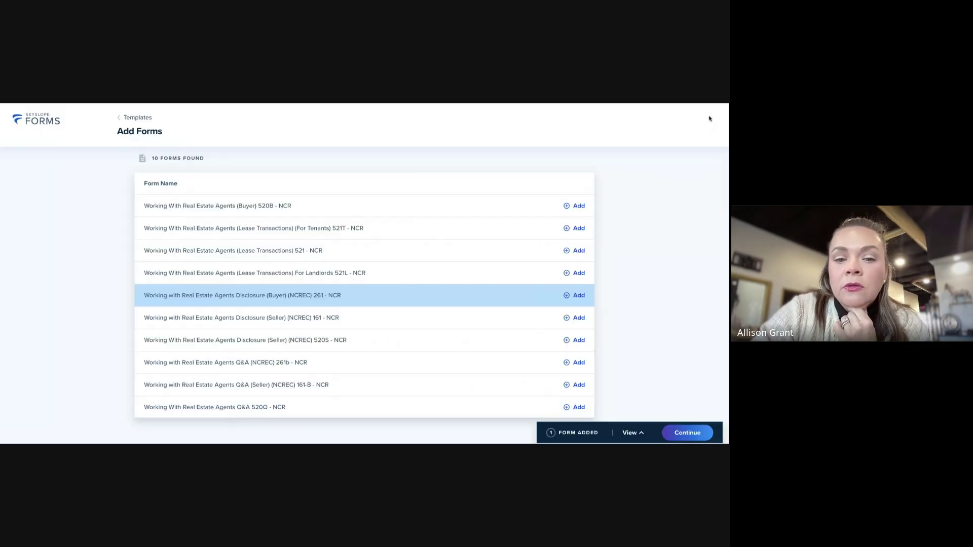
left_click(578, 296)
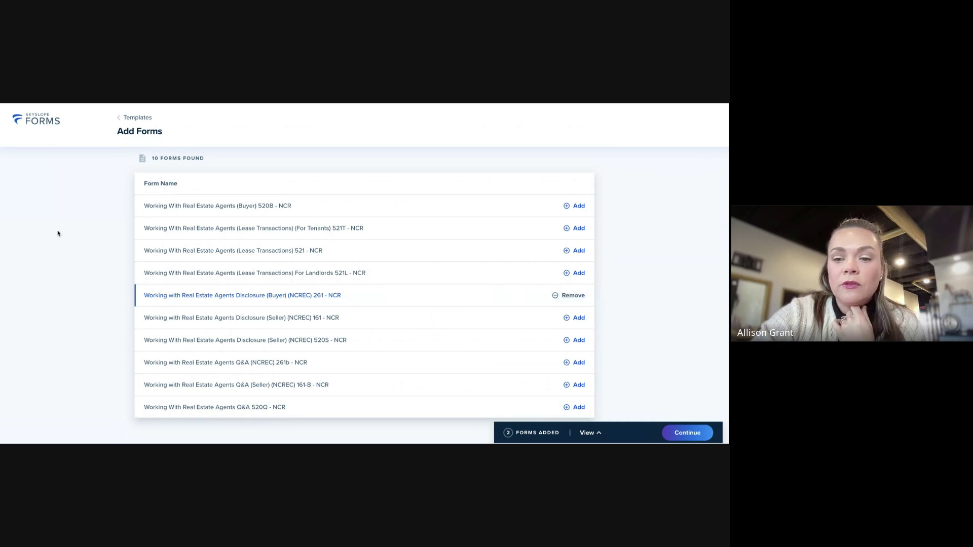
Check the two added forms, then continue into the template editor
left_click(599, 434)
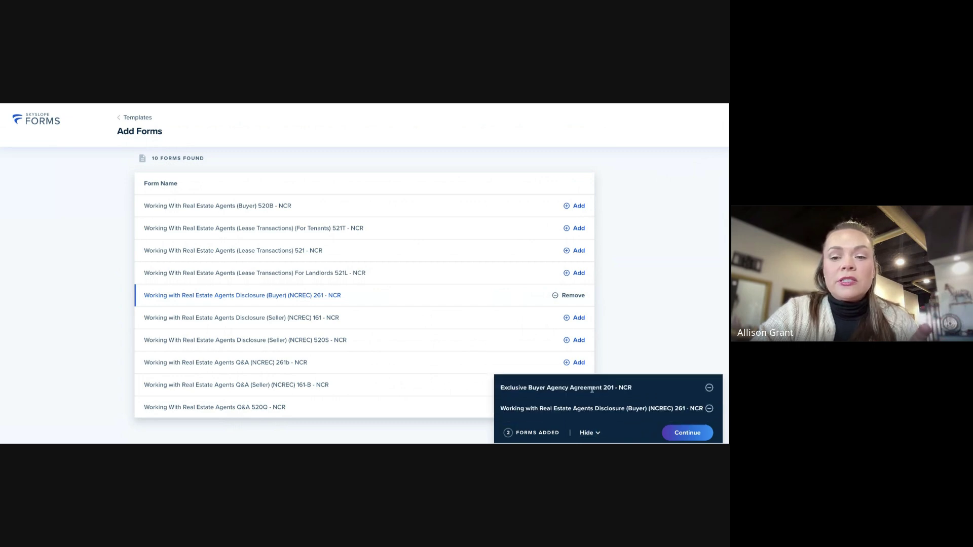
left_click(689, 435)
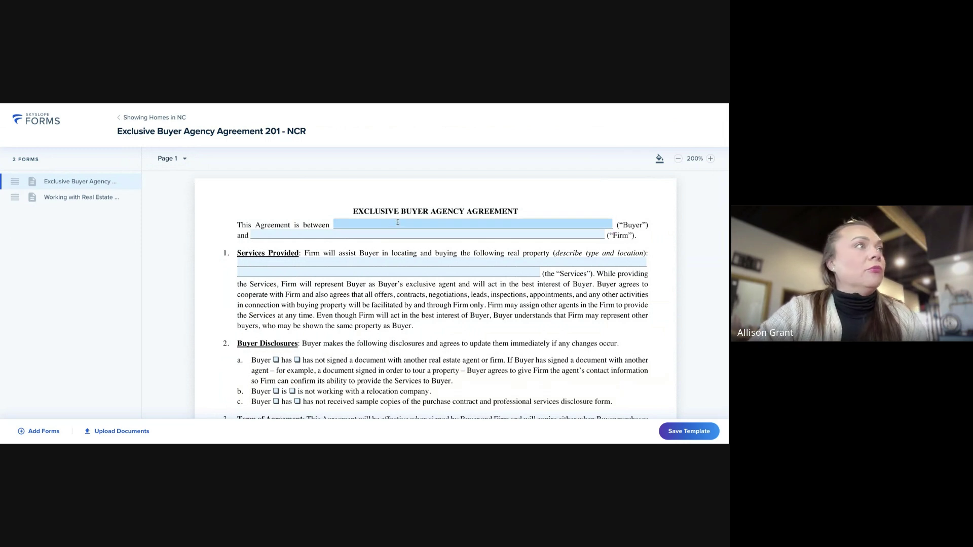
left_click(336, 235)
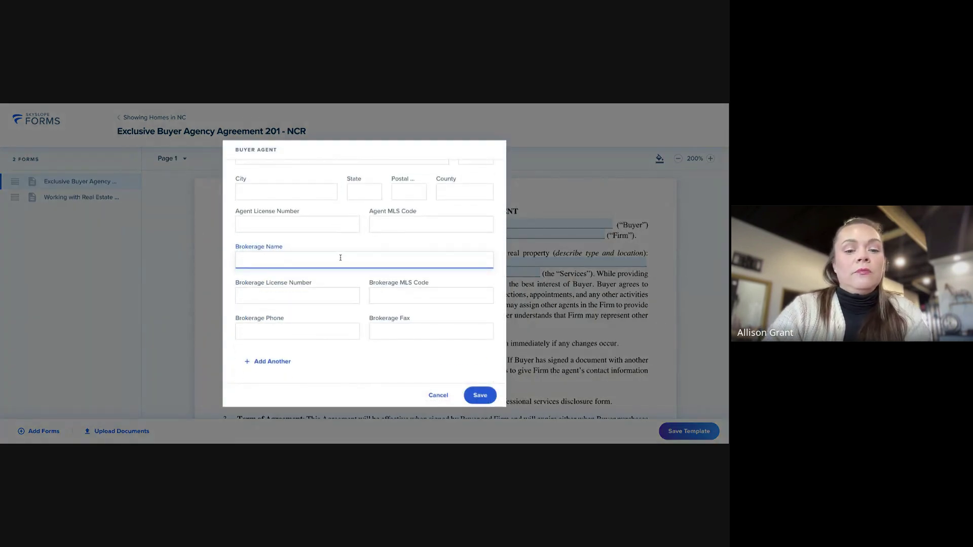
type("Realty On")
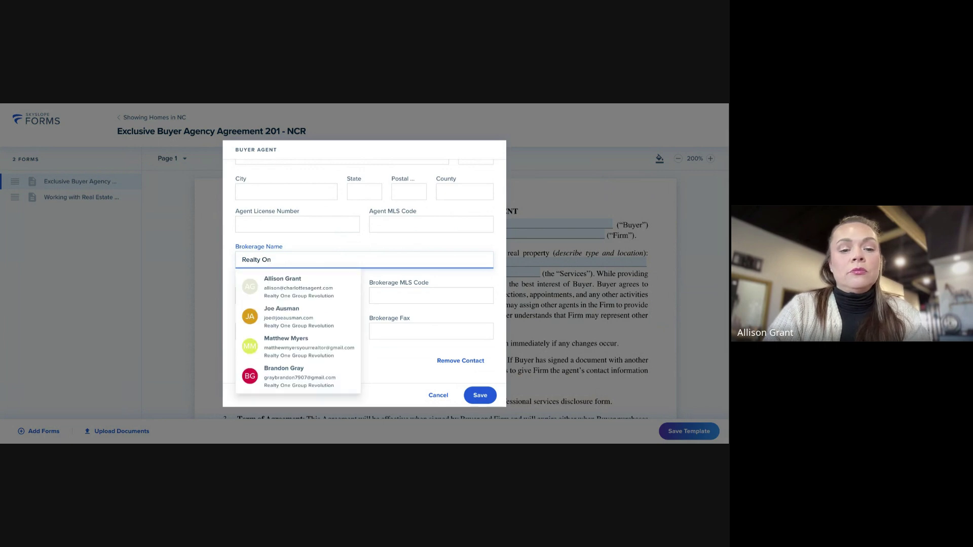
type("e Group Rev")
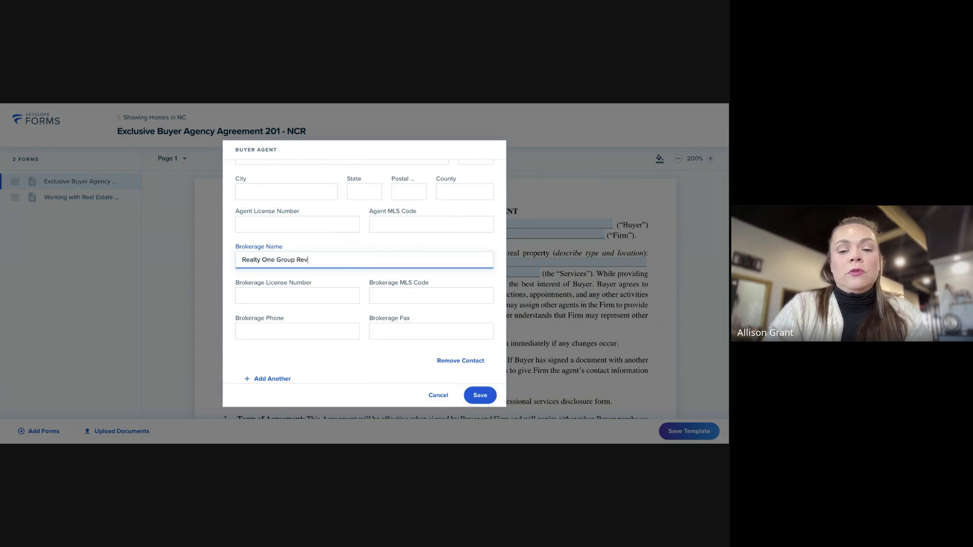
type("olution")
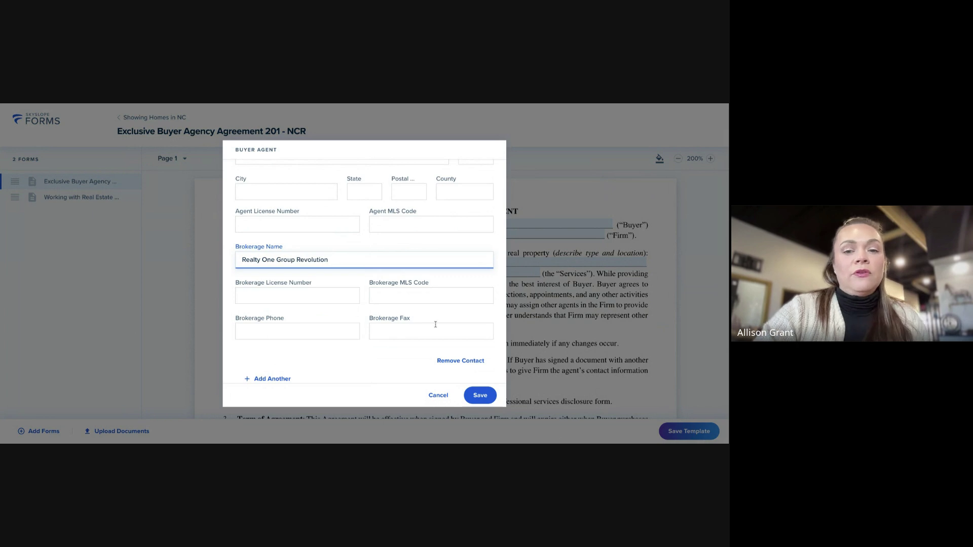
left_click(483, 401)
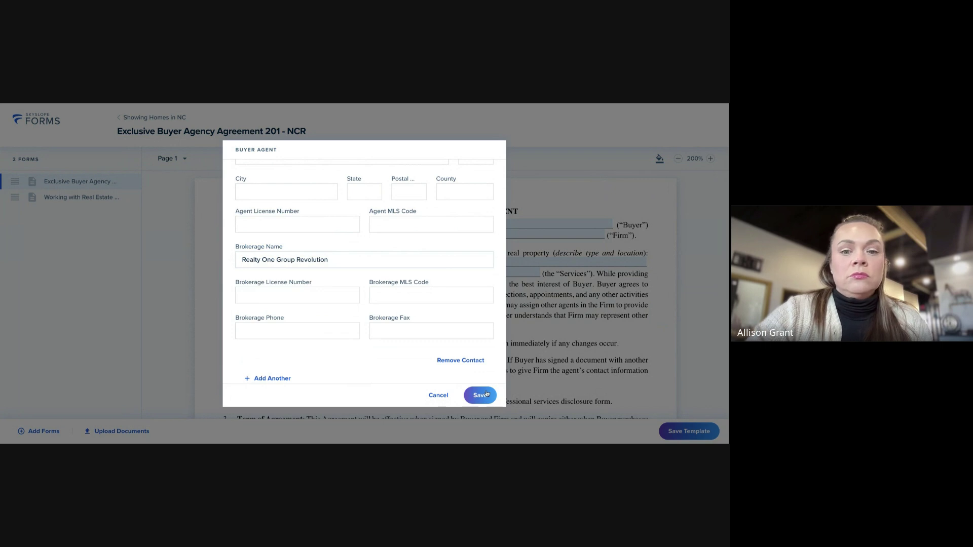
scroll(504, 336, "down", 1)
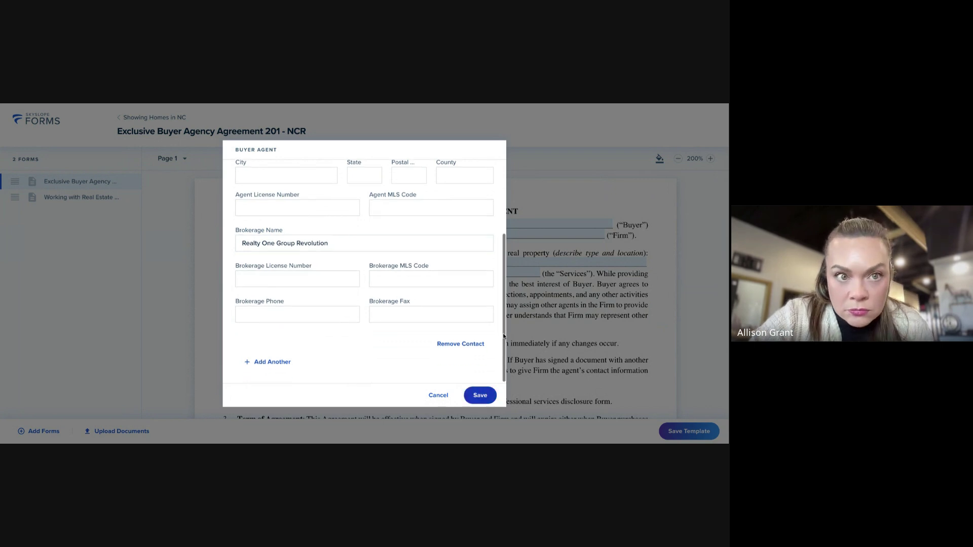
left_click(482, 392)
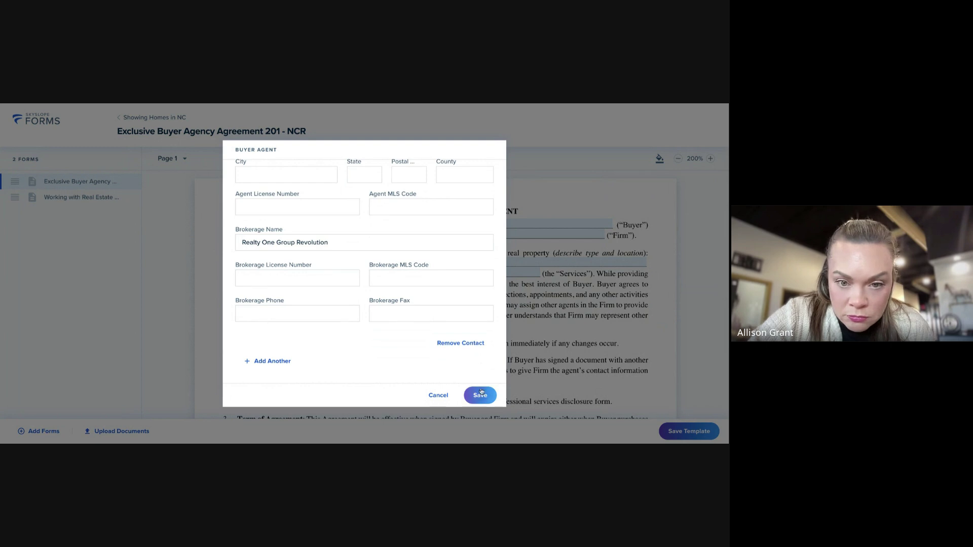
left_click(388, 273)
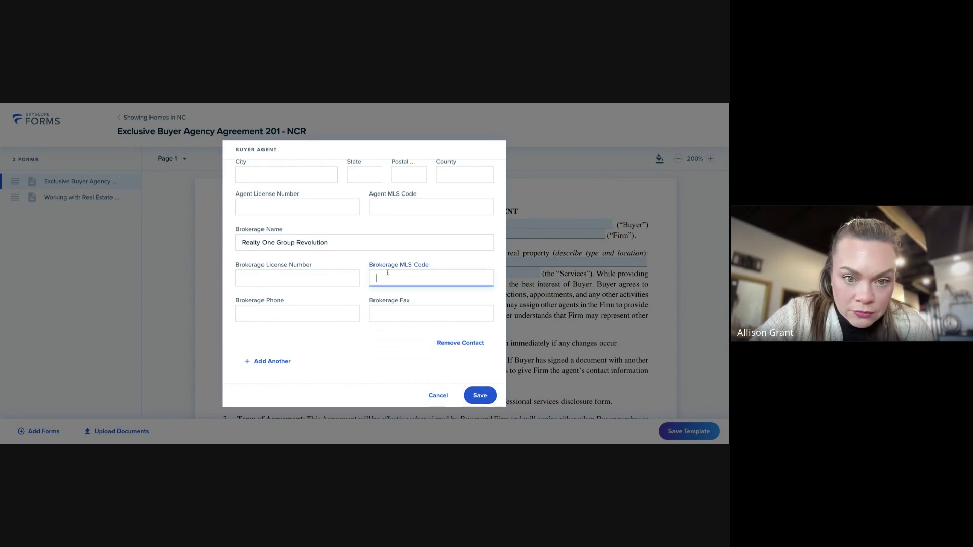
left_click(480, 396)
left_click(480, 397)
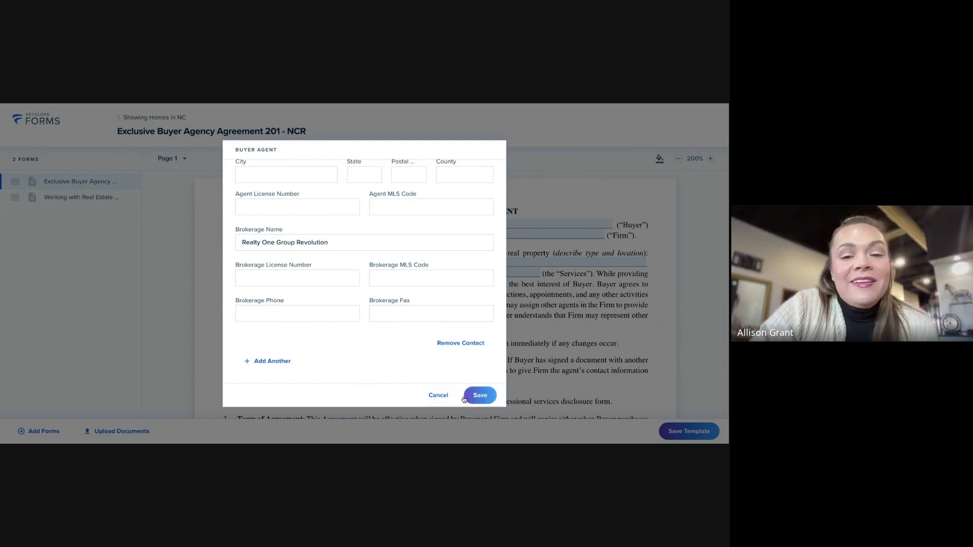
left_click(438, 396)
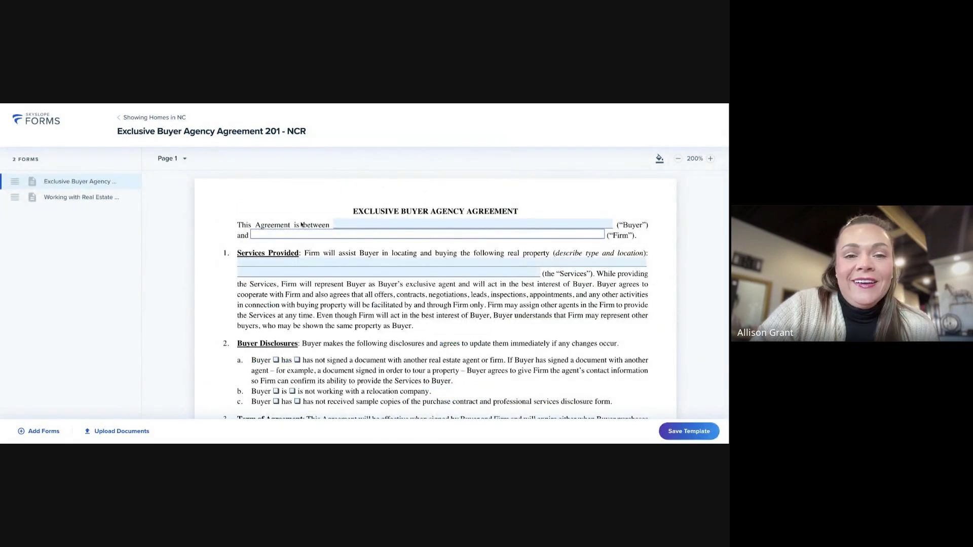
Open the buyer agent details, paste in the agent license number, then close without saving
scroll(357, 235, "down", 1)
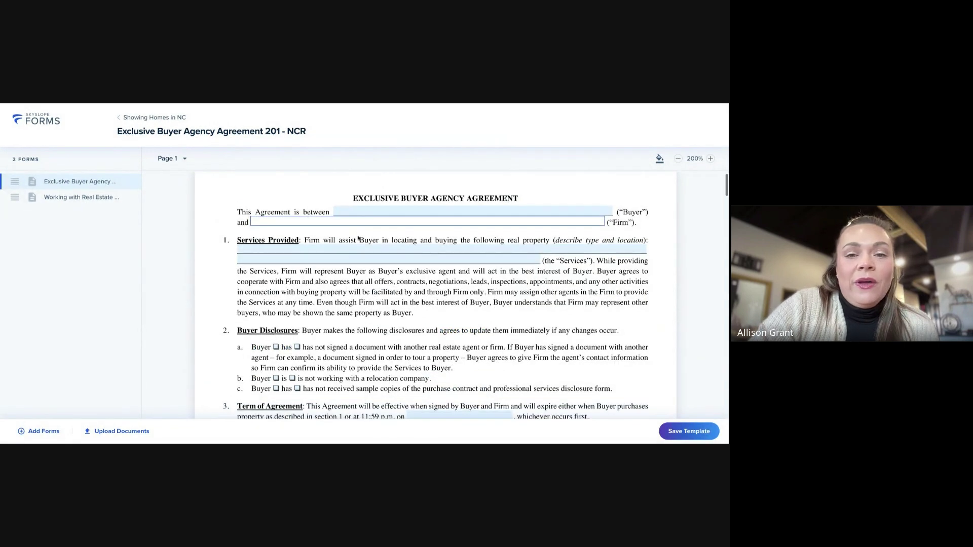
left_click(412, 222)
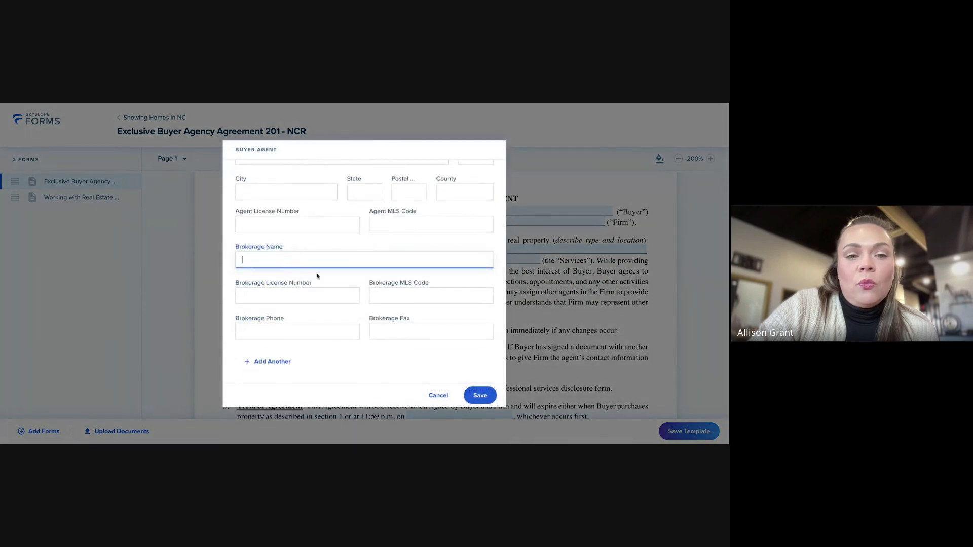
scroll(320, 289, "up", 3)
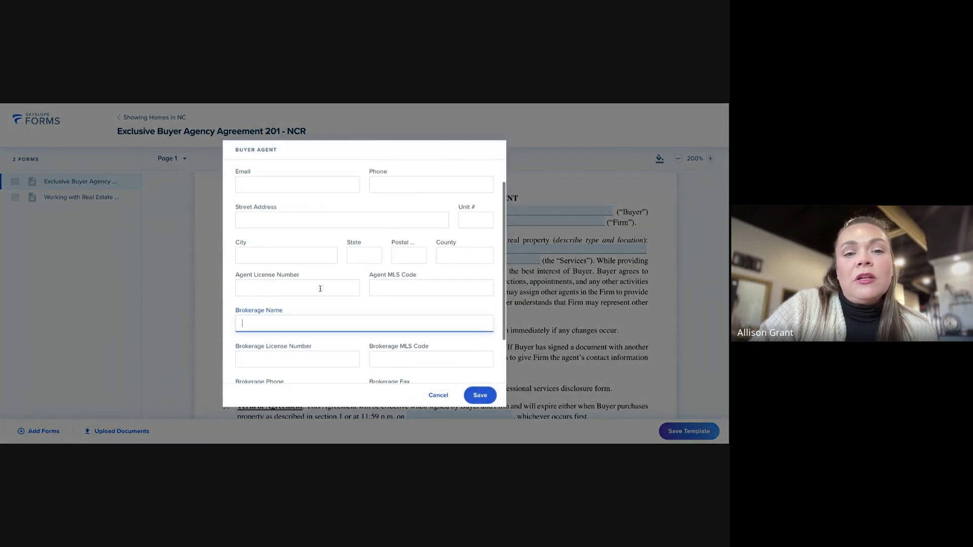
scroll(321, 290, "down", 3)
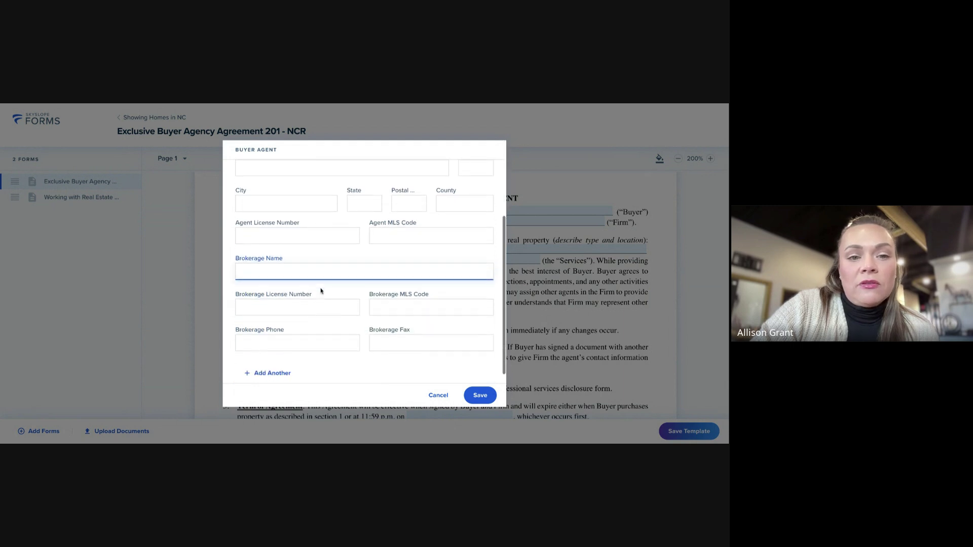
left_click(295, 232)
key("ctrl+v")
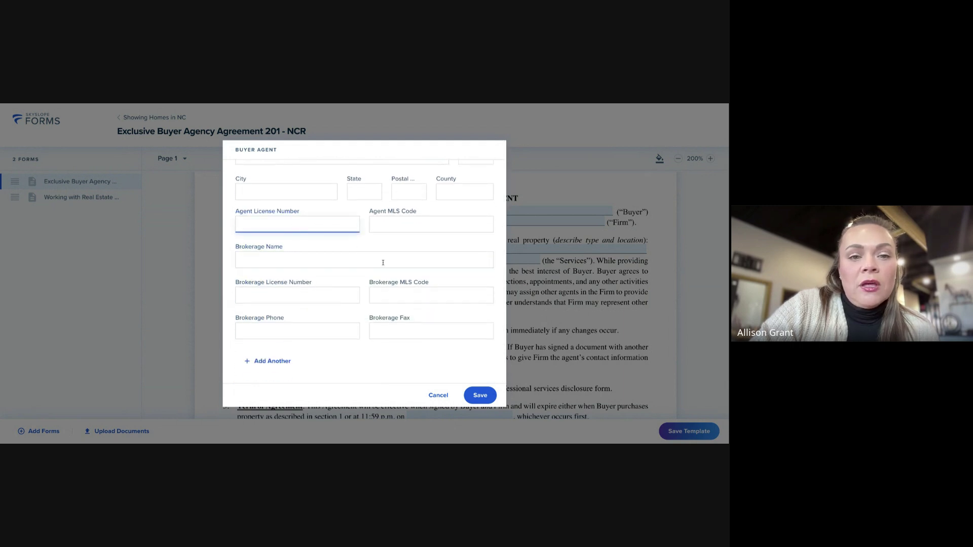
left_click(439, 396)
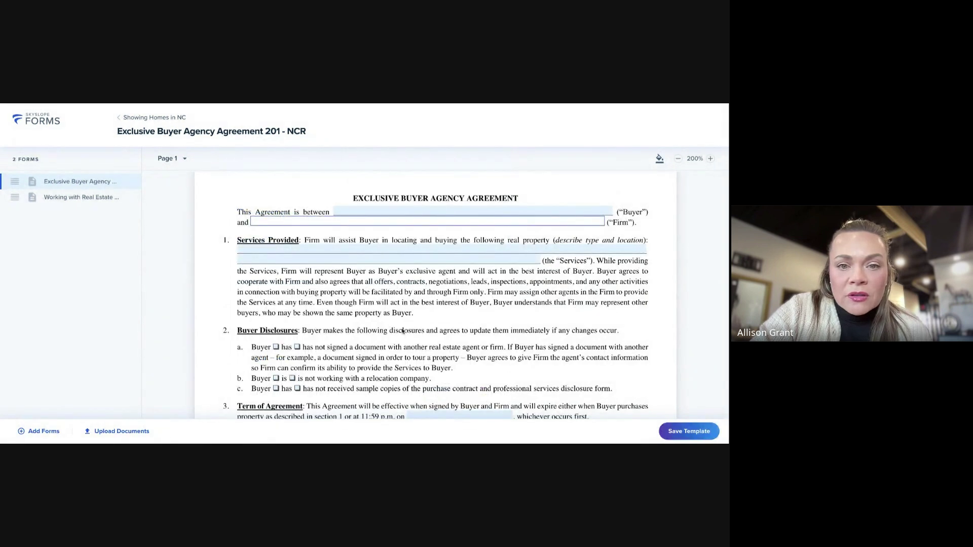
Scroll through both forms and save the Showing Homes in NC template
scroll(446, 322, "down", 1)
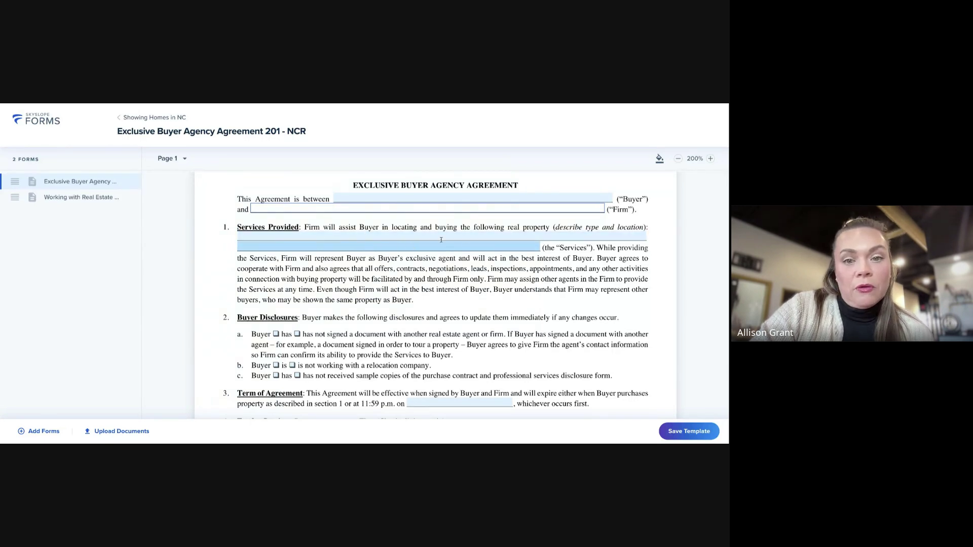
scroll(454, 249, "up", 2)
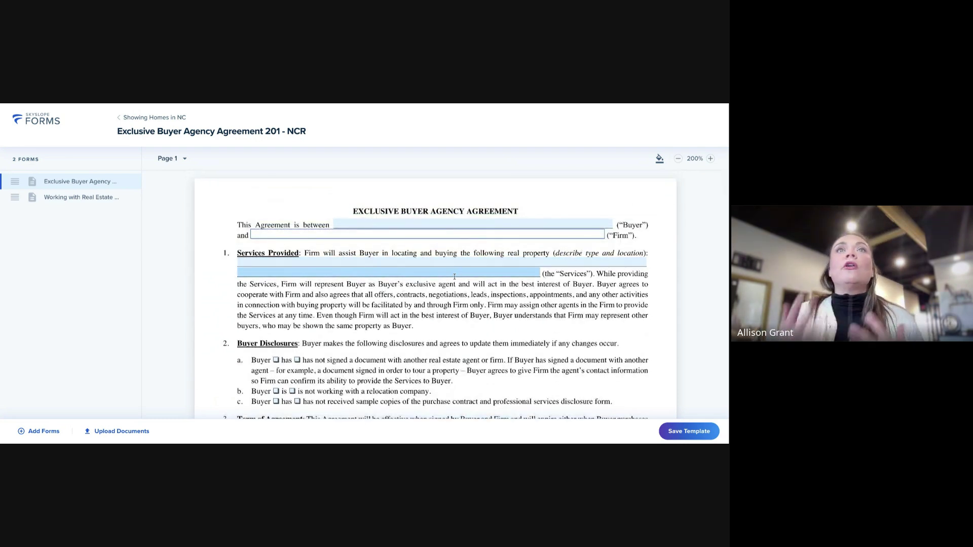
scroll(463, 280, "down", 5)
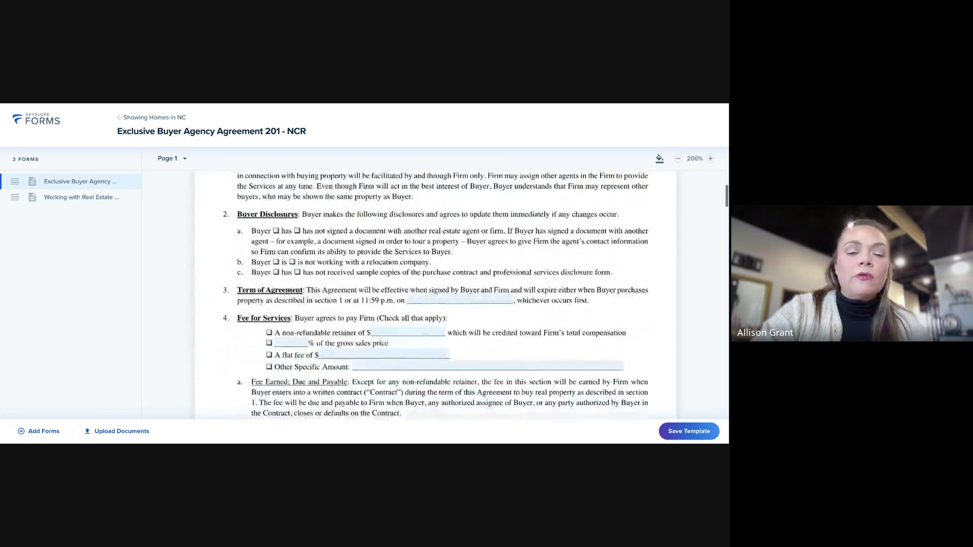
scroll(463, 280, "down", 1)
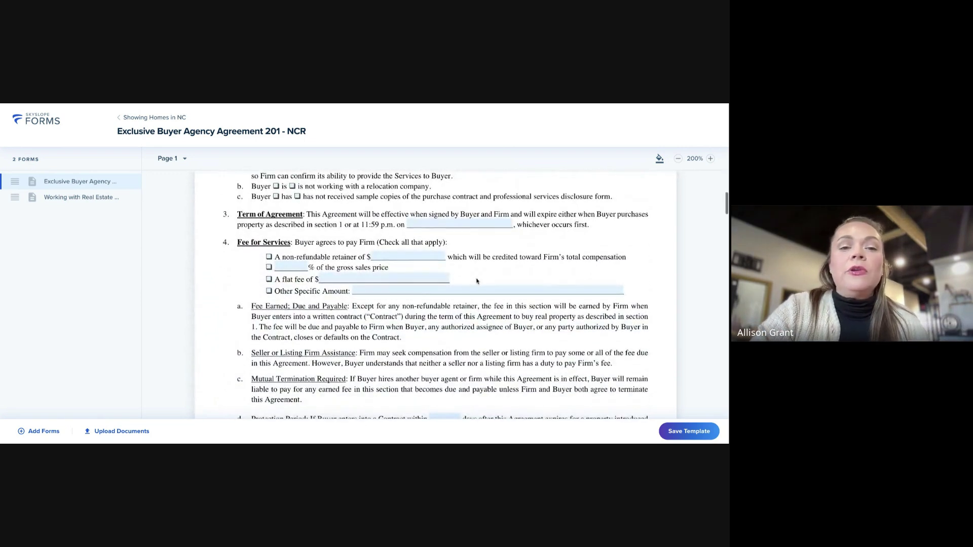
scroll(482, 290, "down", 15)
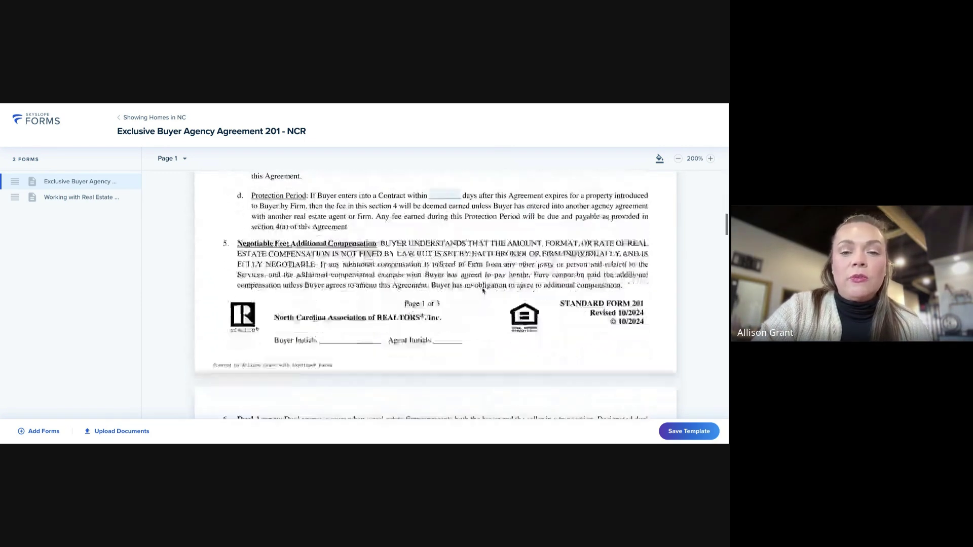
scroll(483, 290, "down", 20)
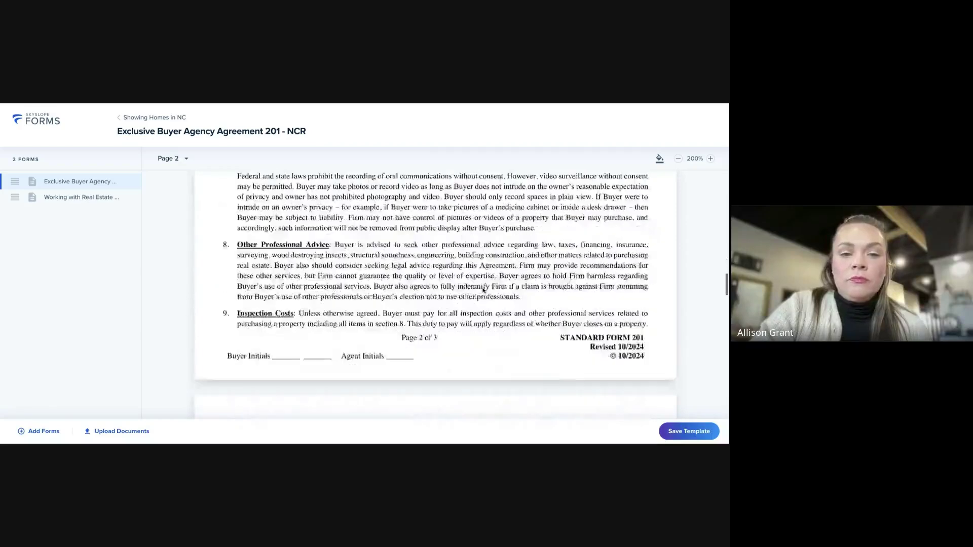
scroll(484, 290, "down", 10)
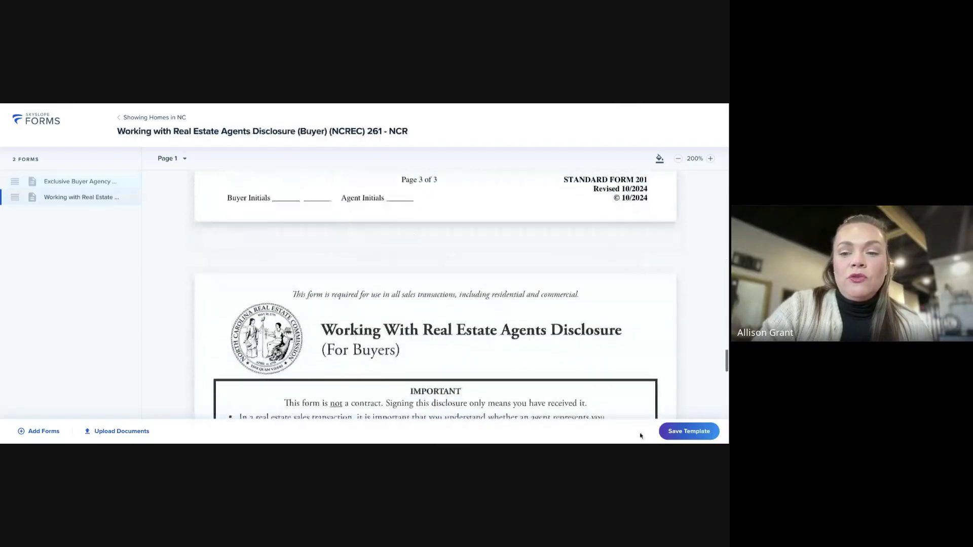
left_click(686, 432)
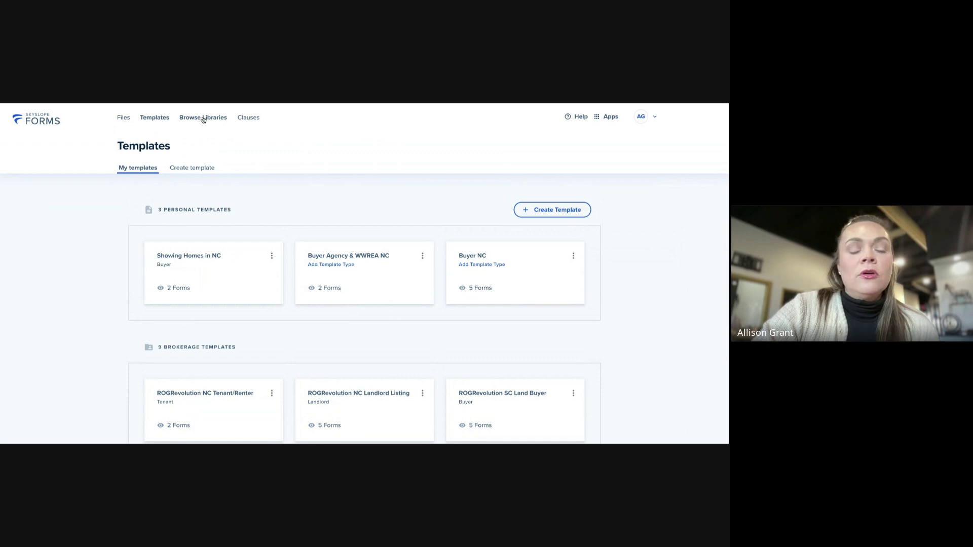
Open Browse Libraries and remove the North Carolina Realtors - NCR filter chip to show 298 forms
left_click(203, 119)
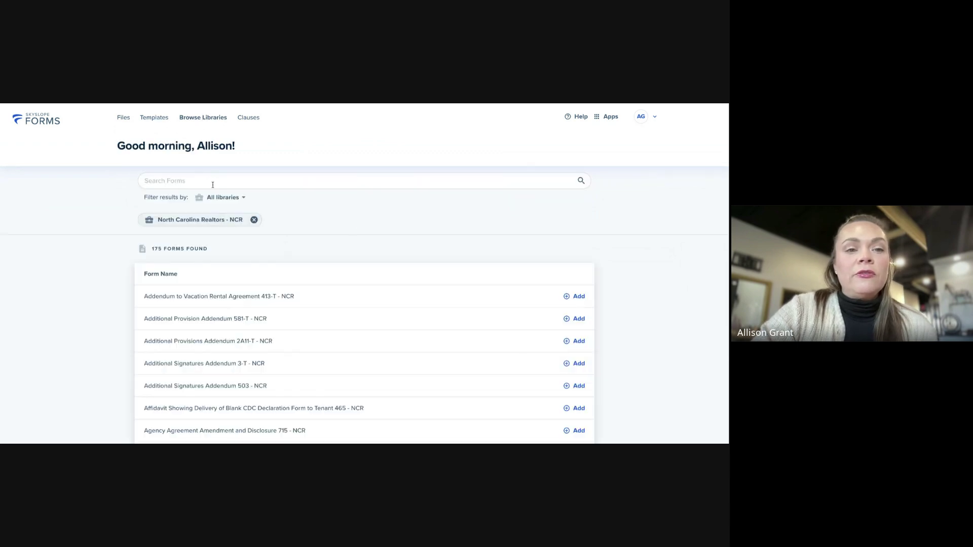
scroll(339, 256, "down", 2)
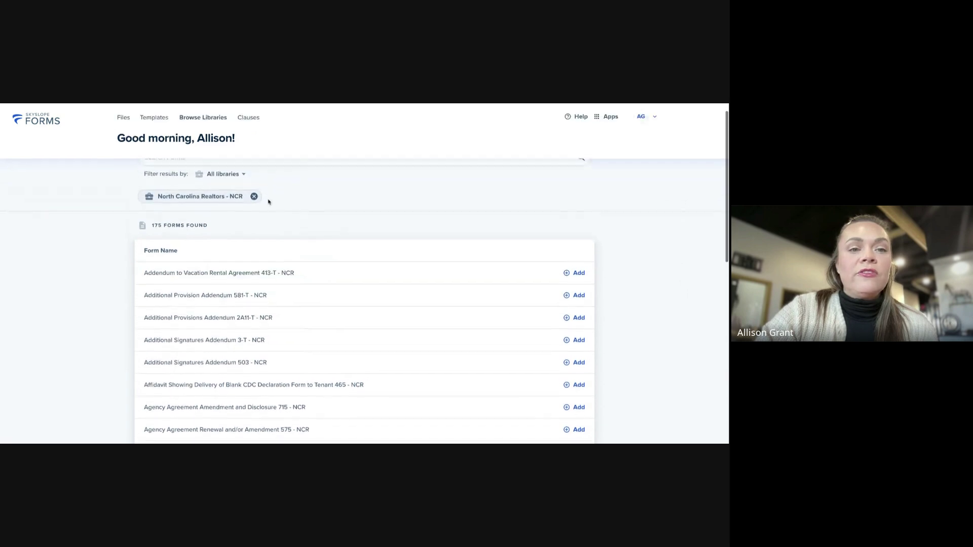
scroll(267, 202, "up", 2)
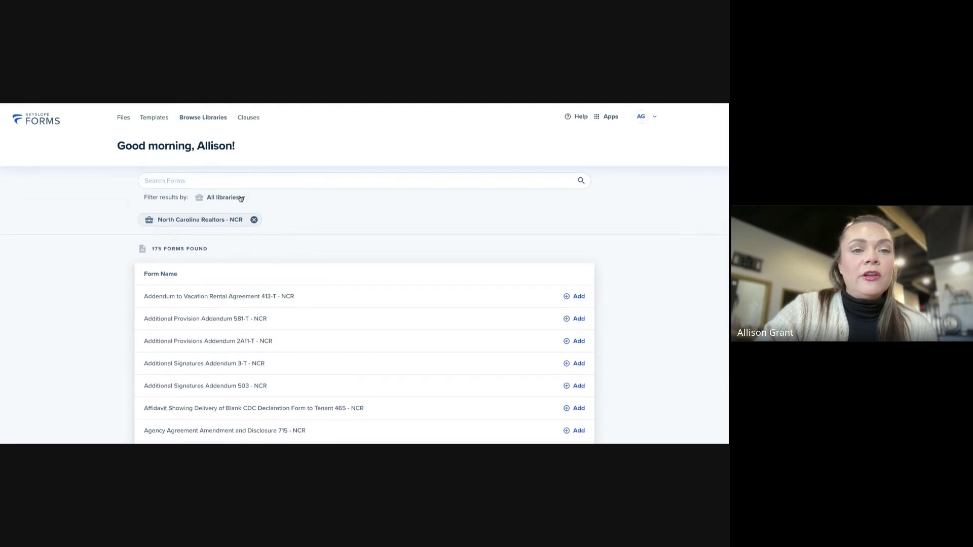
left_click(242, 198)
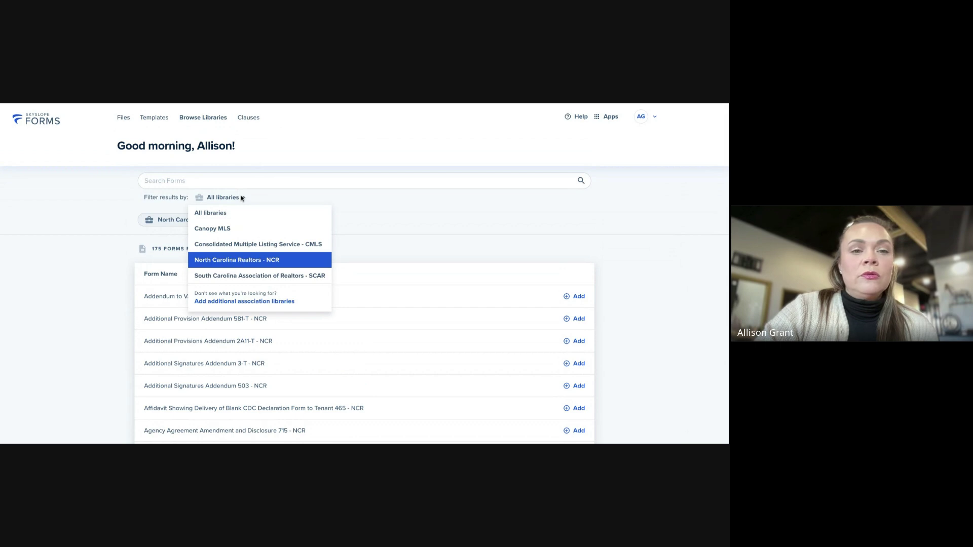
left_click(242, 198)
left_click(253, 220)
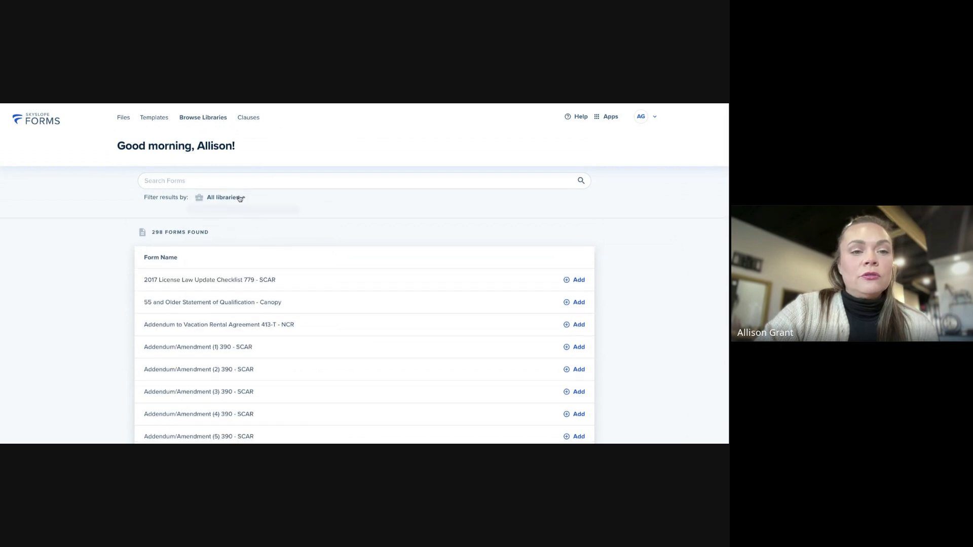
left_click(240, 198)
left_click(394, 226)
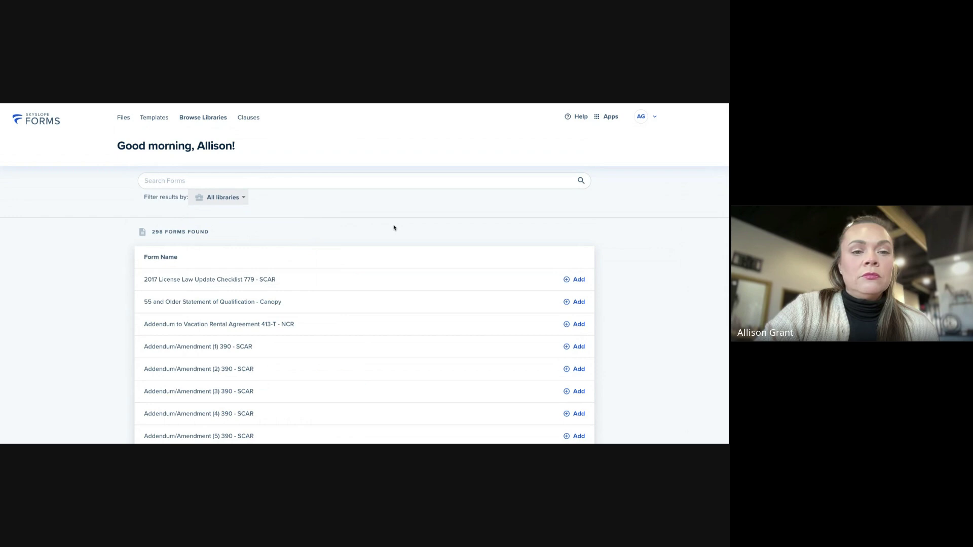
left_click(244, 198)
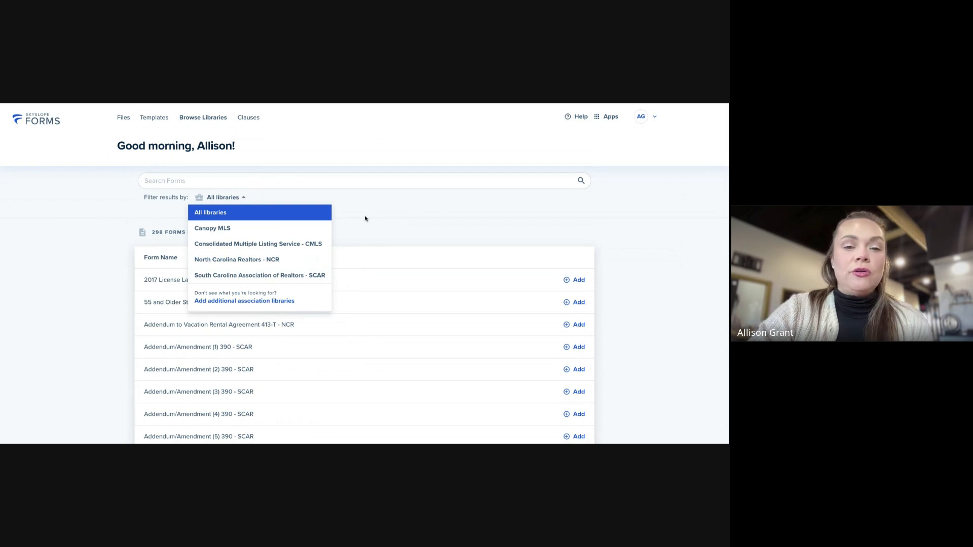
Close the library list and return to the Files dashboard listing all 1029 files
left_click(390, 230)
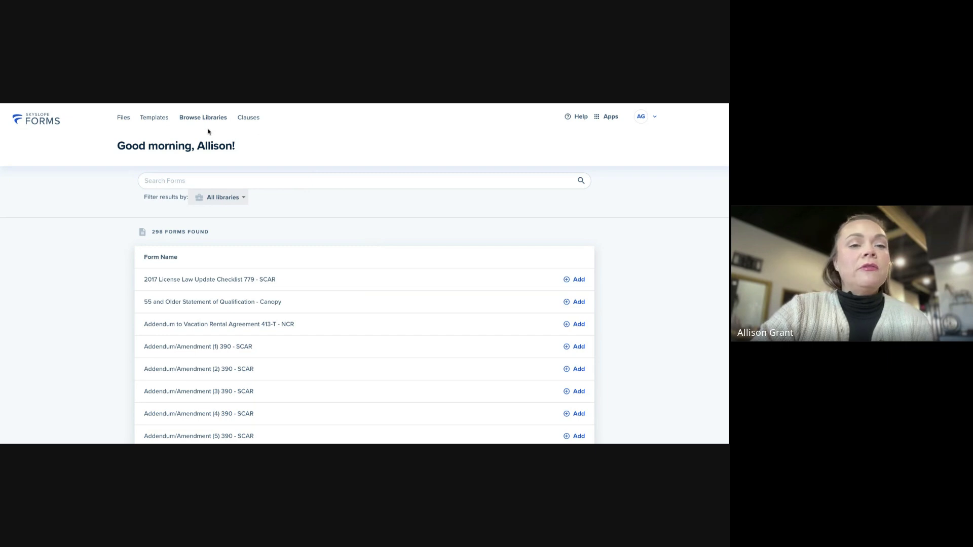
left_click(124, 119)
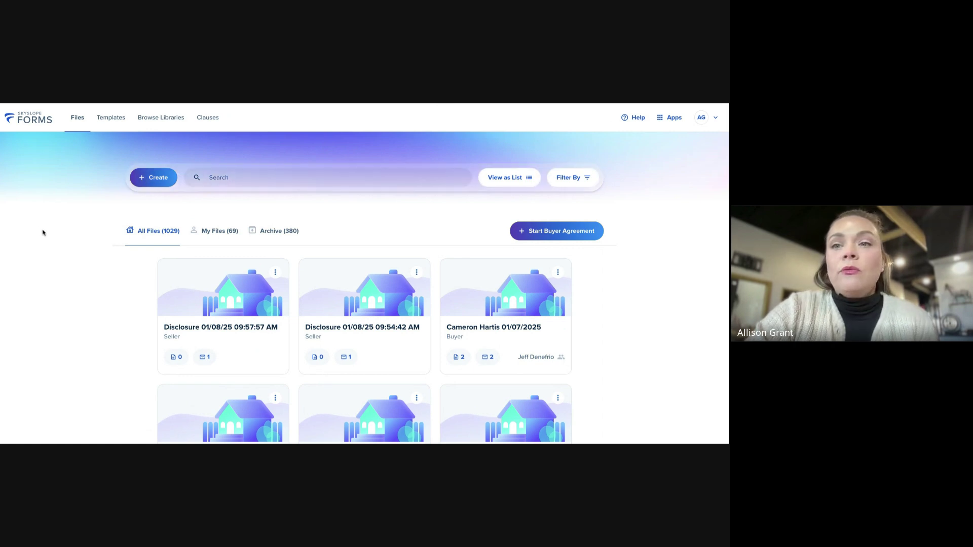
Switch from SkySlope Forms to the SkySlope app's Realty ONE Group dashboard via Apps
left_click(666, 120)
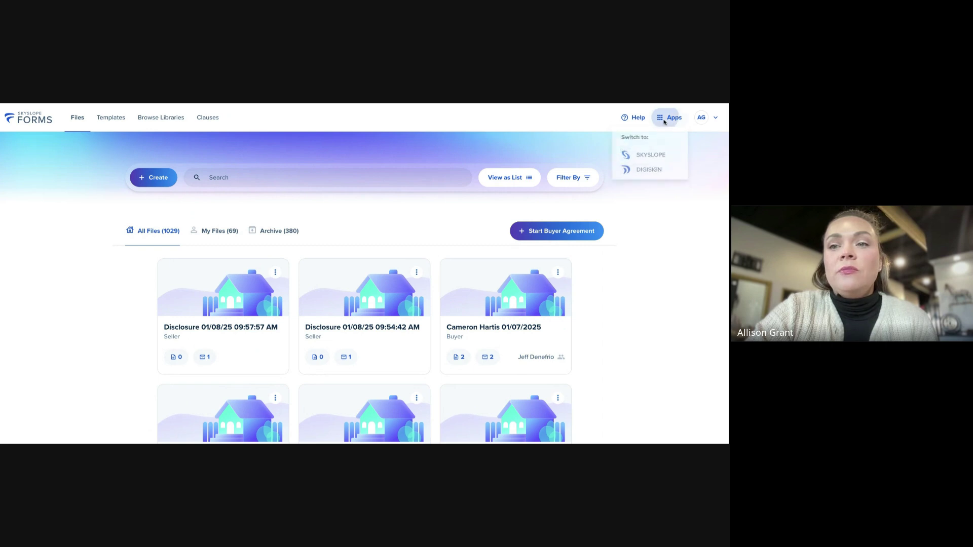
left_click(644, 157)
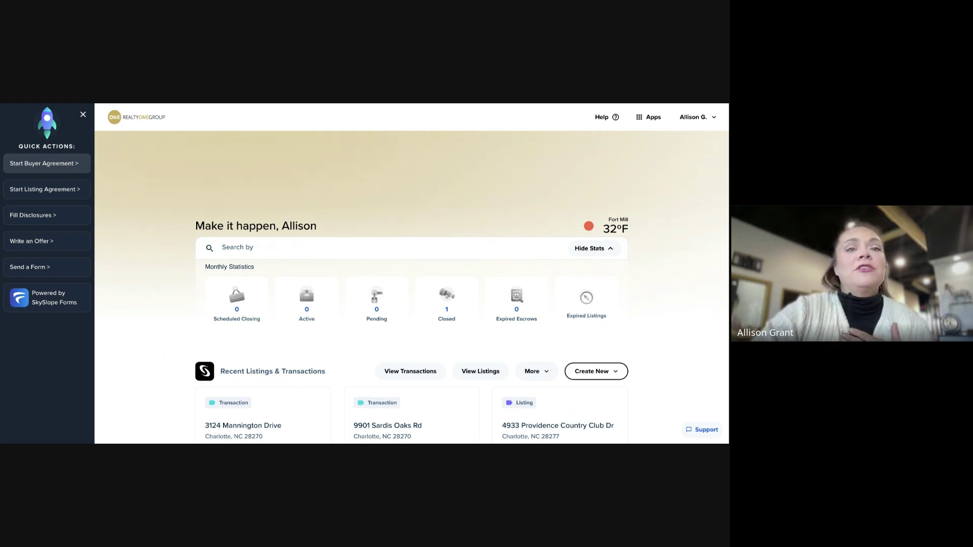
Start a buyer agreement from Quick Actions to list the 135 - SCAR and 201 - NCR forms
left_click(47, 164)
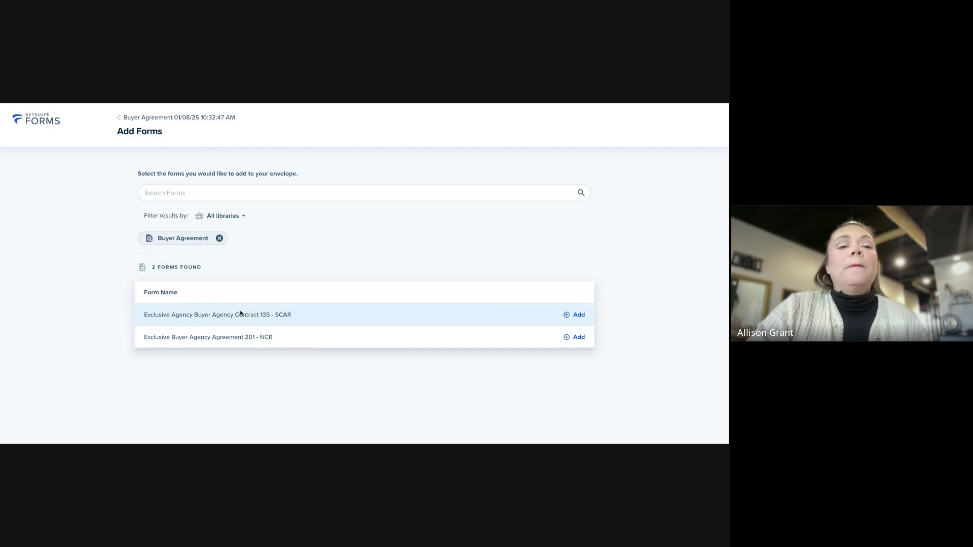
Add the 135 - SCAR Exclusive Agency Buyer Agency Contract and begin preparing it for signature
left_click(577, 315)
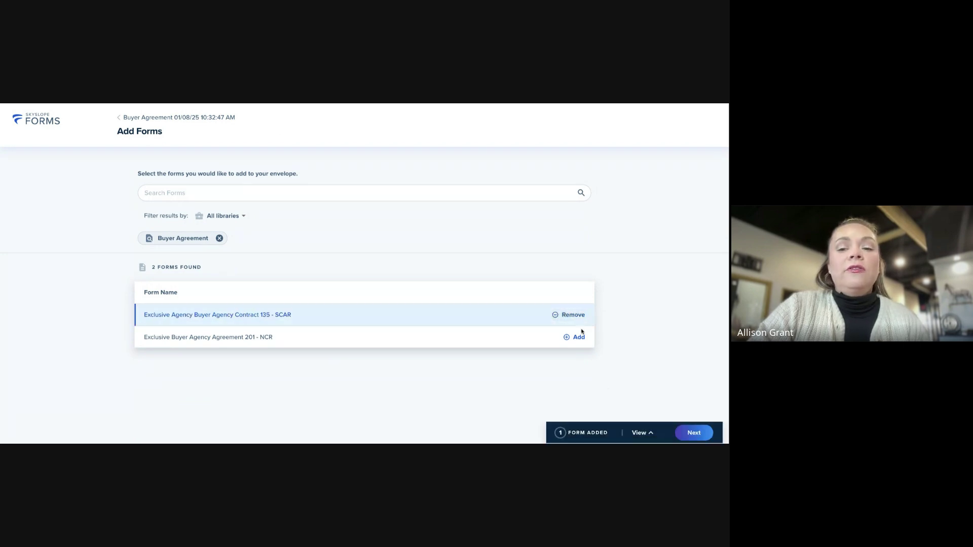
left_click(694, 433)
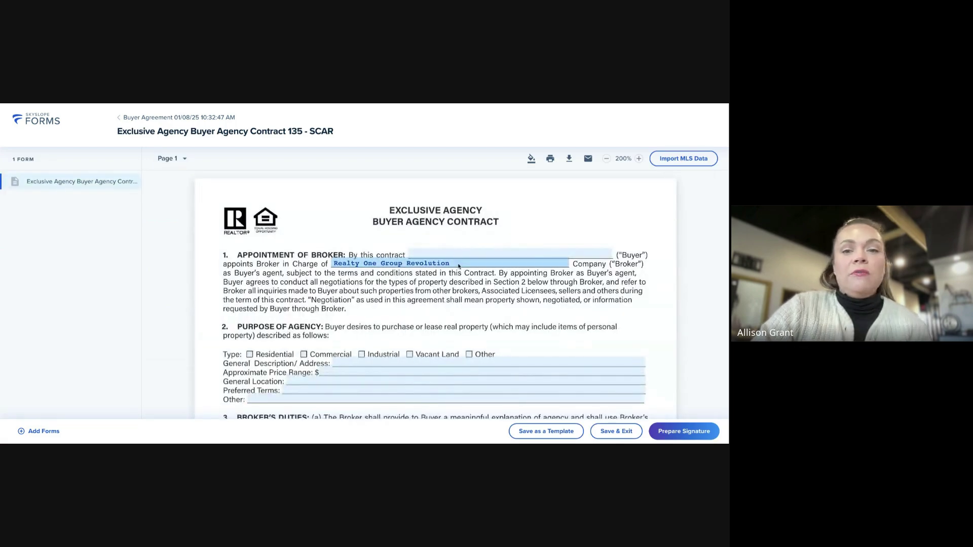
scroll(525, 324, "down", 3)
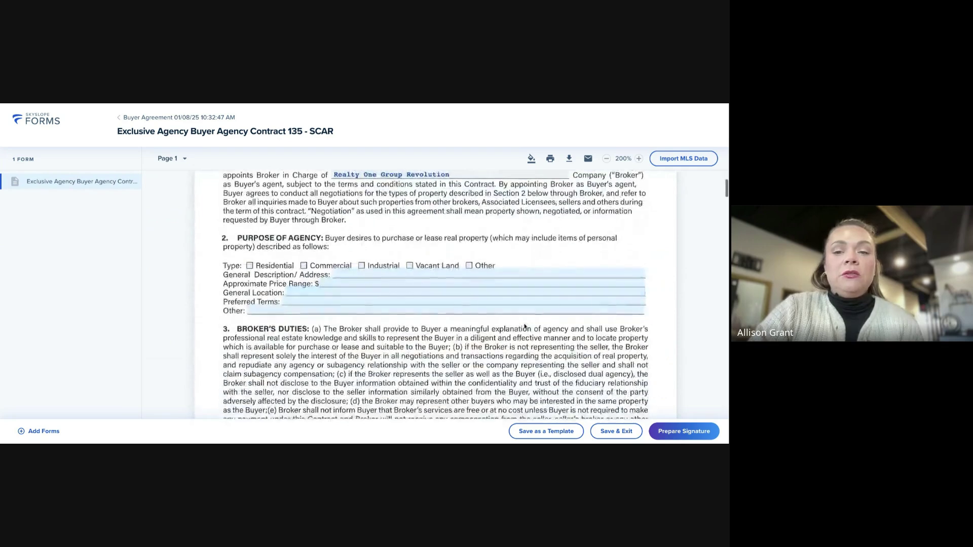
scroll(525, 325, "down", 2)
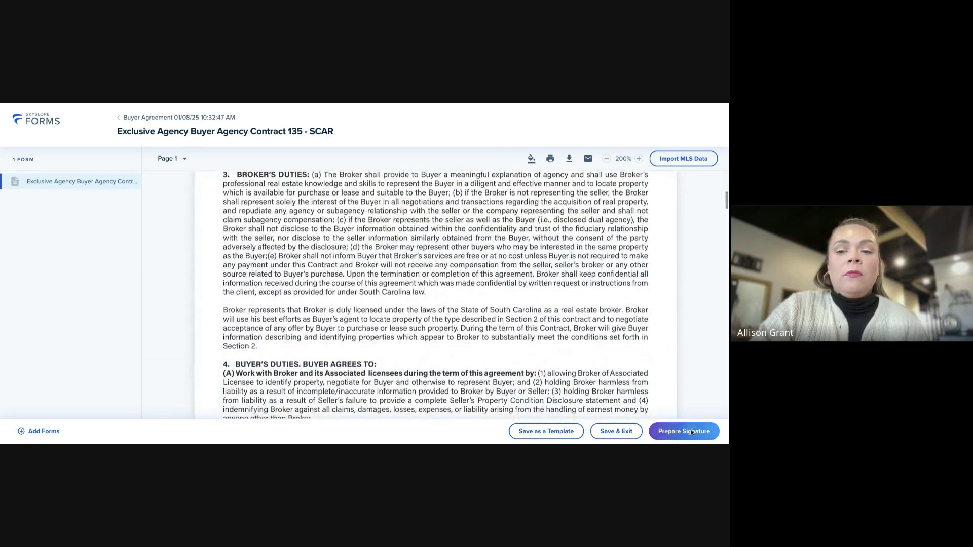
left_click(690, 430)
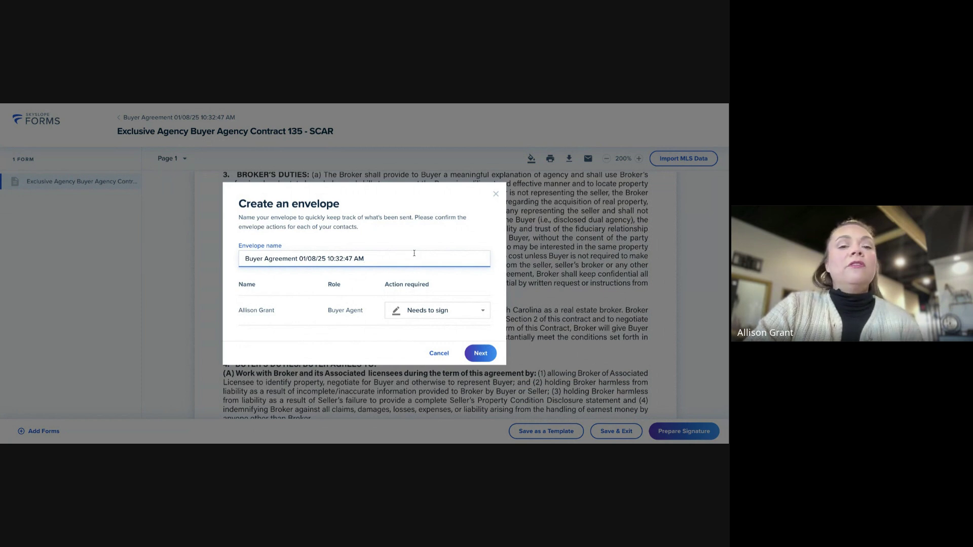
Rename the envelope to the client's name plus 'Buyer Agreement', correcting a misspelling
left_click_drag(378, 259, 249, 258)
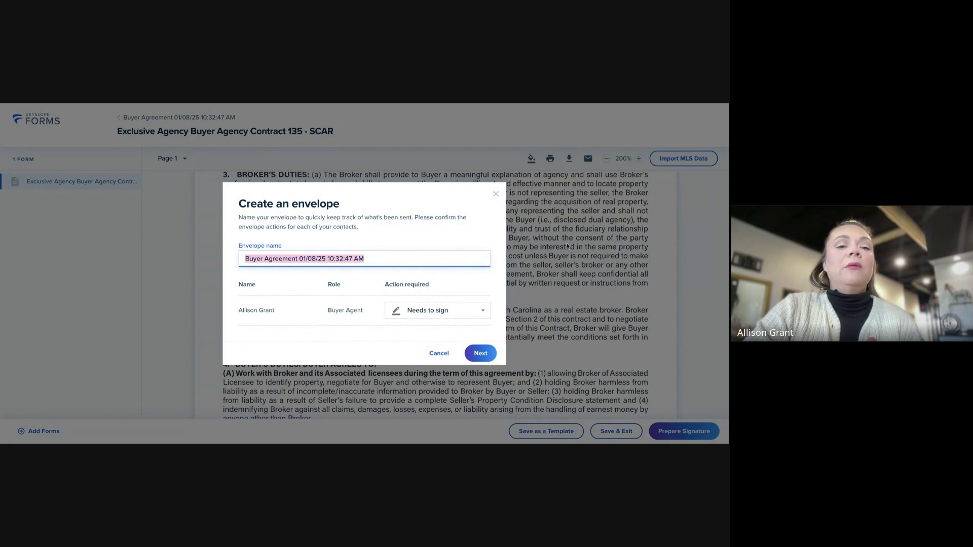
type("Sa")
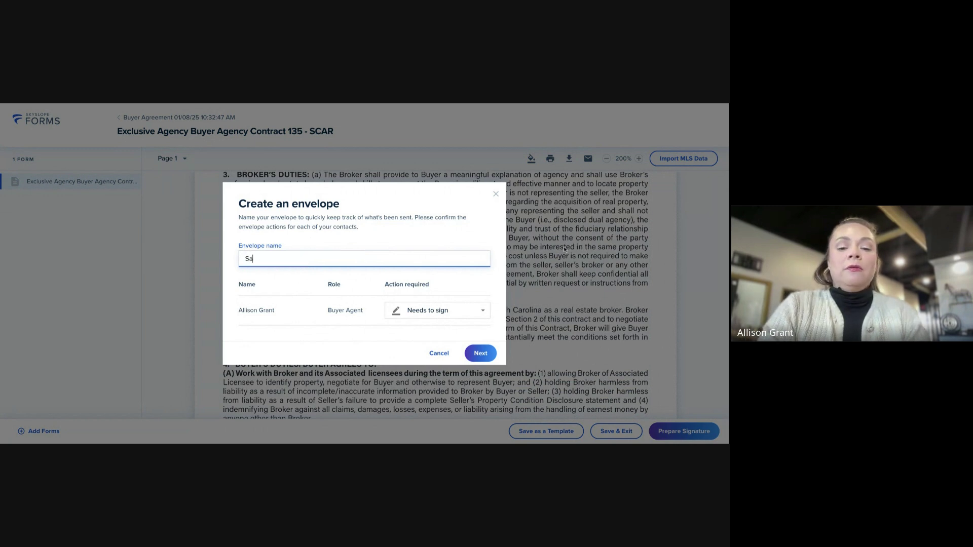
type("mple Sall")
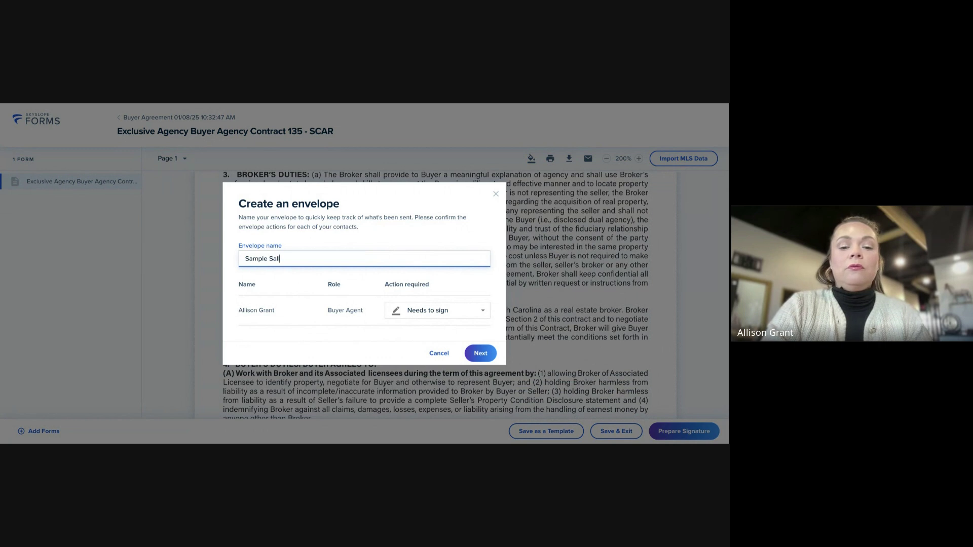
type("y Bu")
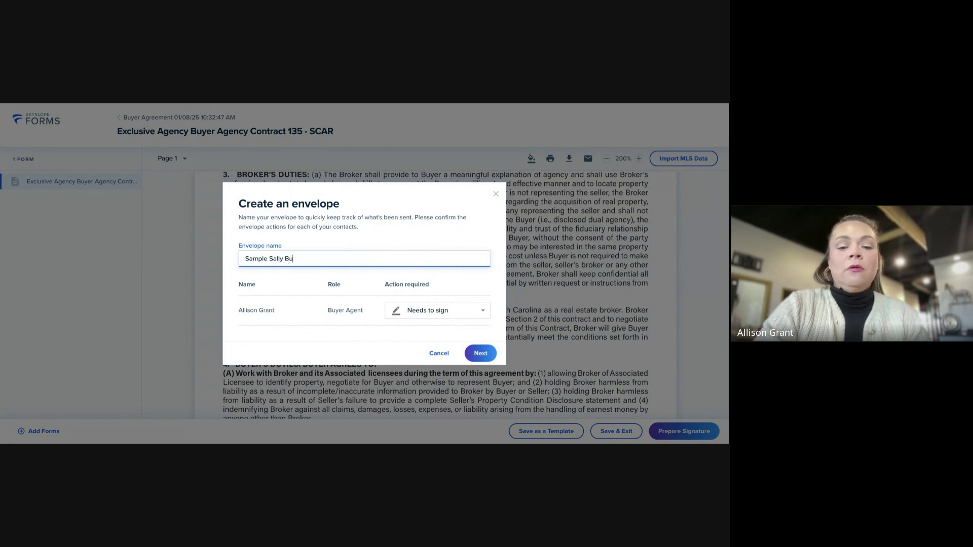
type("yer Agrement")
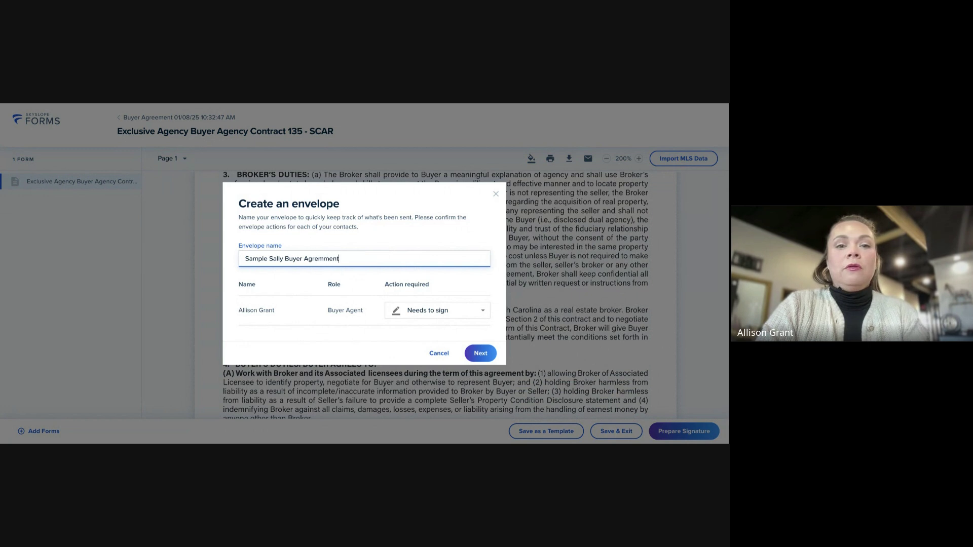
key("BackSpace")
key("BackSpace")
key("BackSpace")
key("BackSpace")
key("BackSpace")
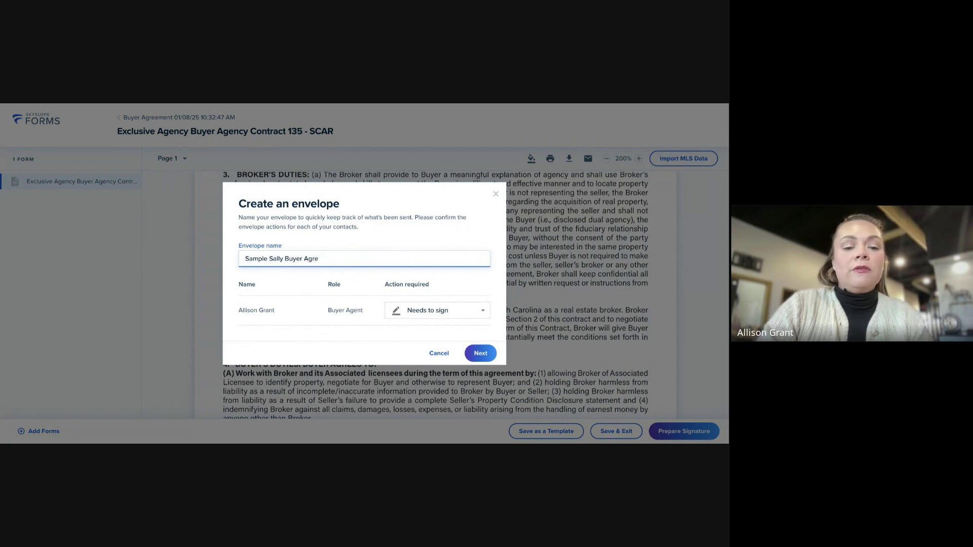
type("ement")
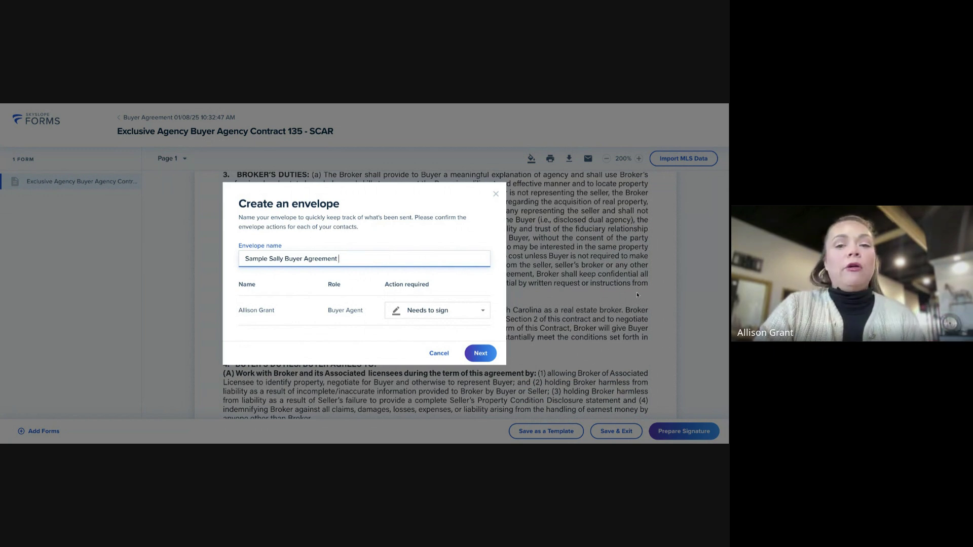
Cancel the envelope setup and return to the Files list via the Buyer Agreement breadcrumb
left_click(443, 354)
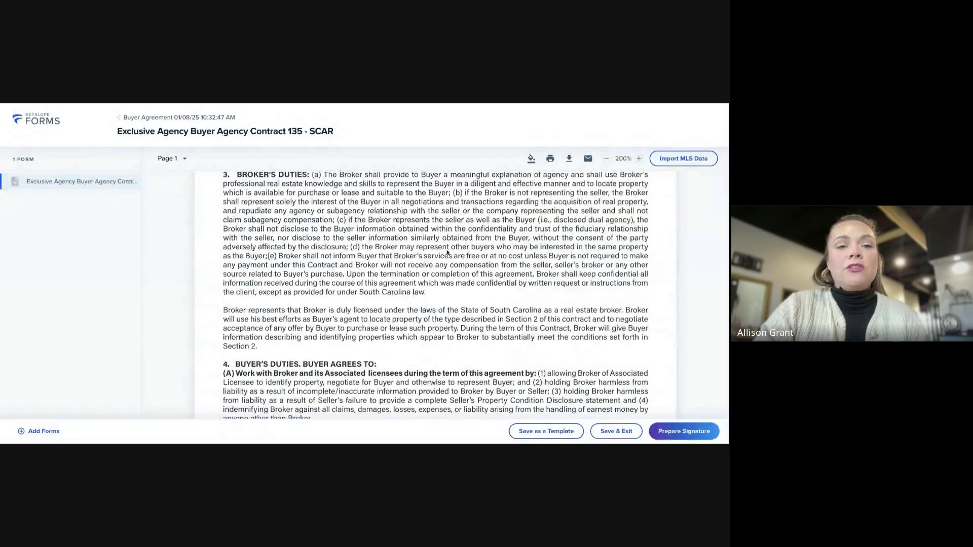
scroll(178, 178, "up", 3)
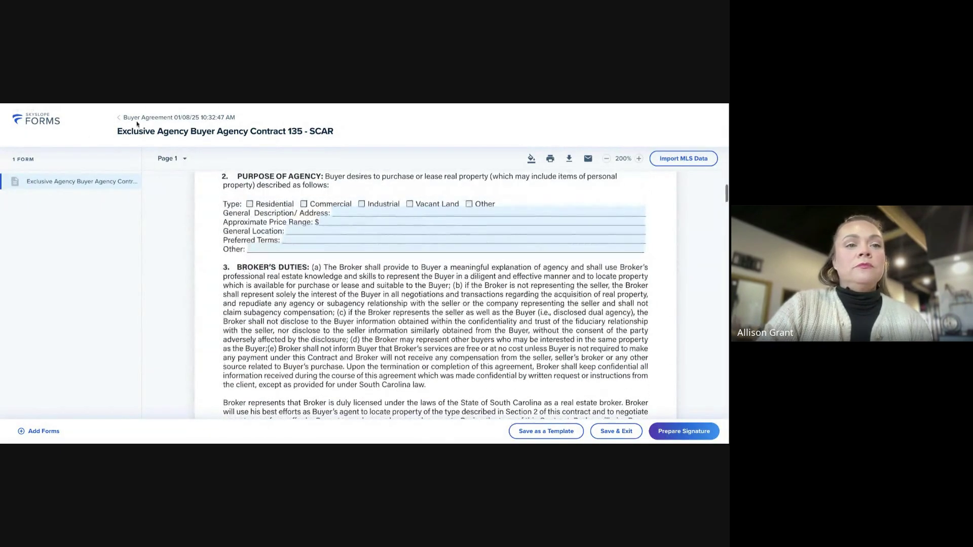
left_click(137, 121)
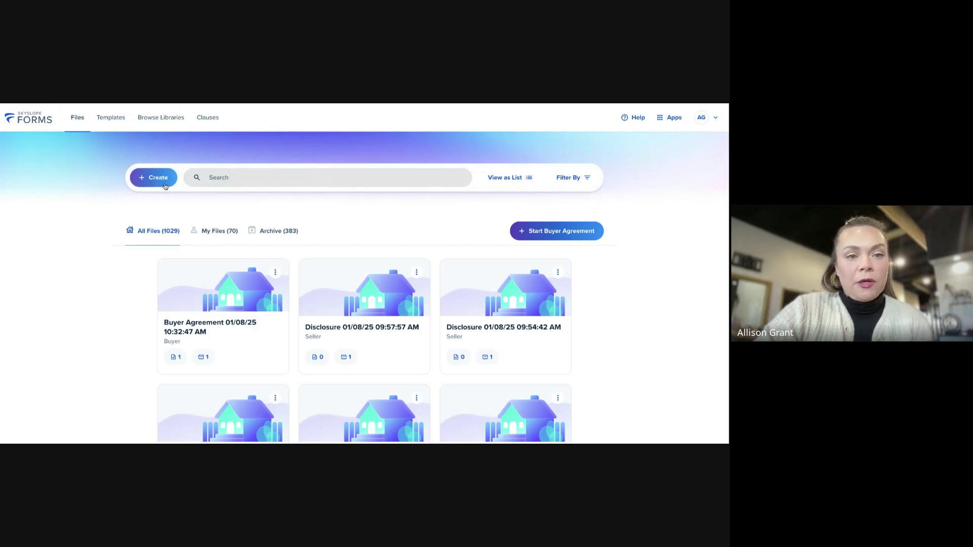
Filter to My Files and start a new file with Buyer representation
left_click(217, 233)
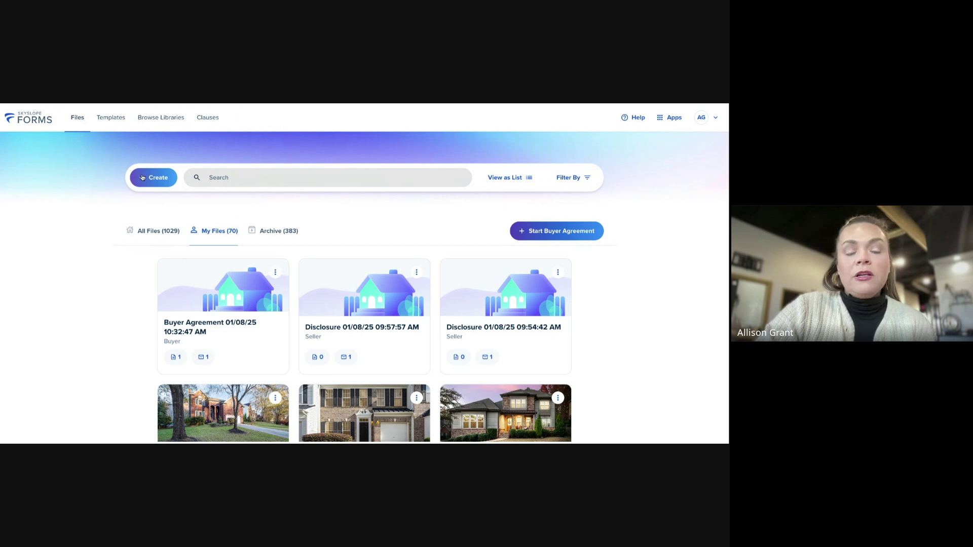
left_click(143, 177)
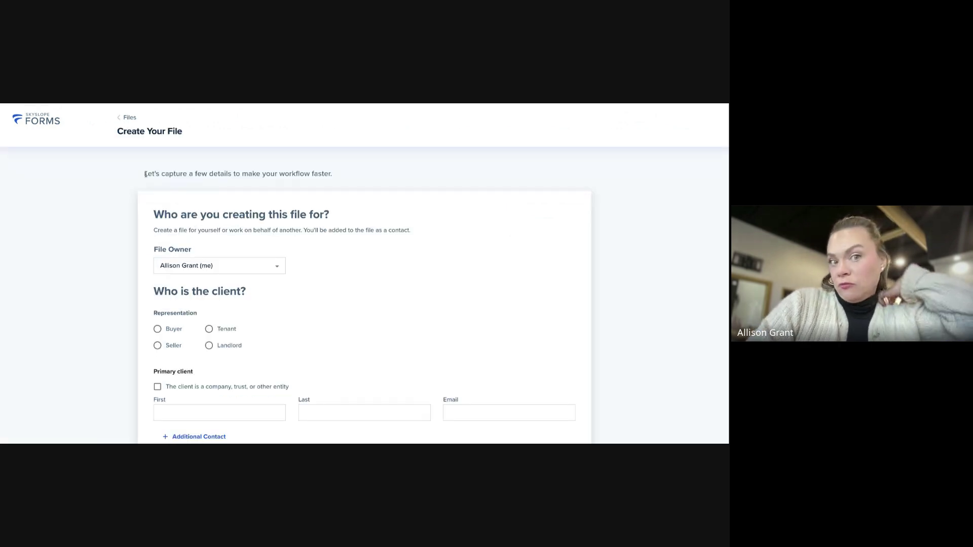
scroll(312, 301, "down", 1)
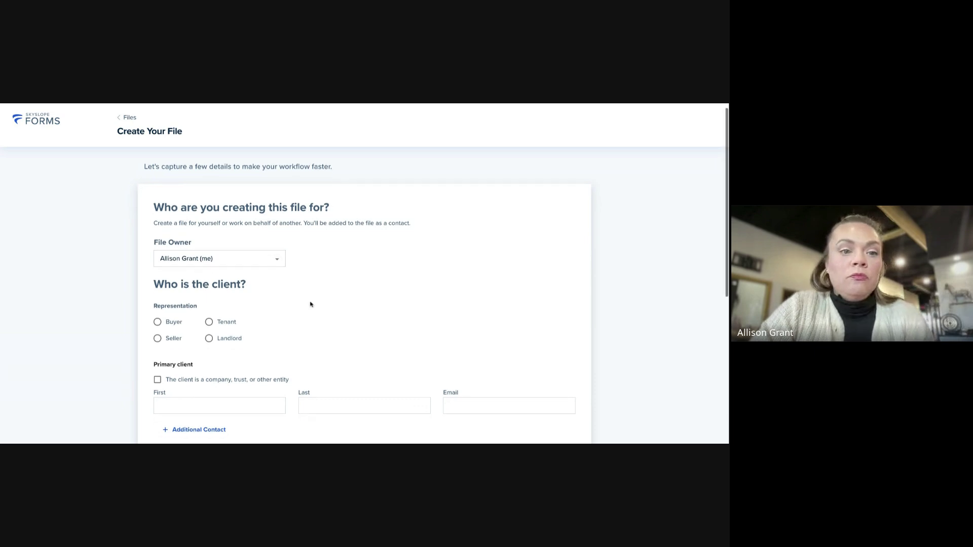
left_click(172, 291)
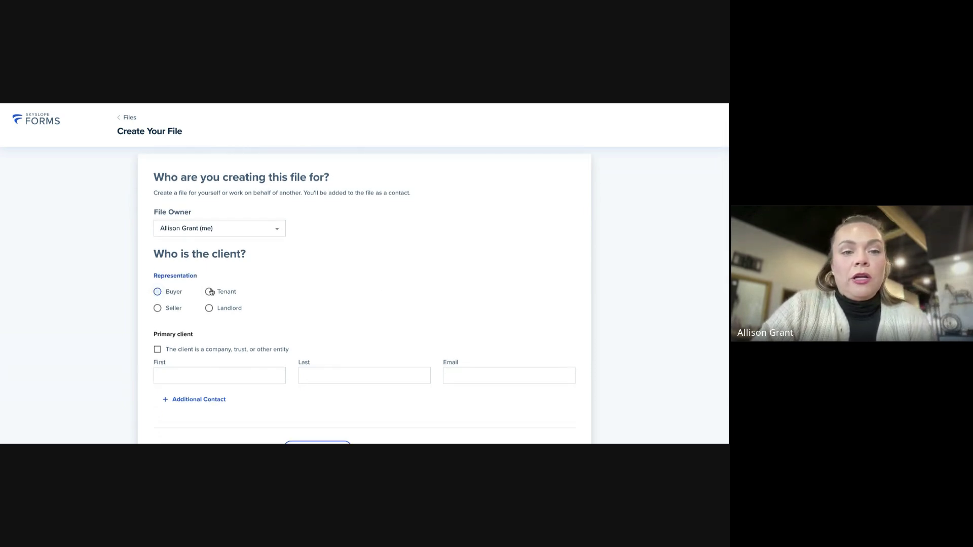
scroll(383, 284, "down", 2)
Fill in the buyer client's first name, last name and e-mail address
left_click(241, 320)
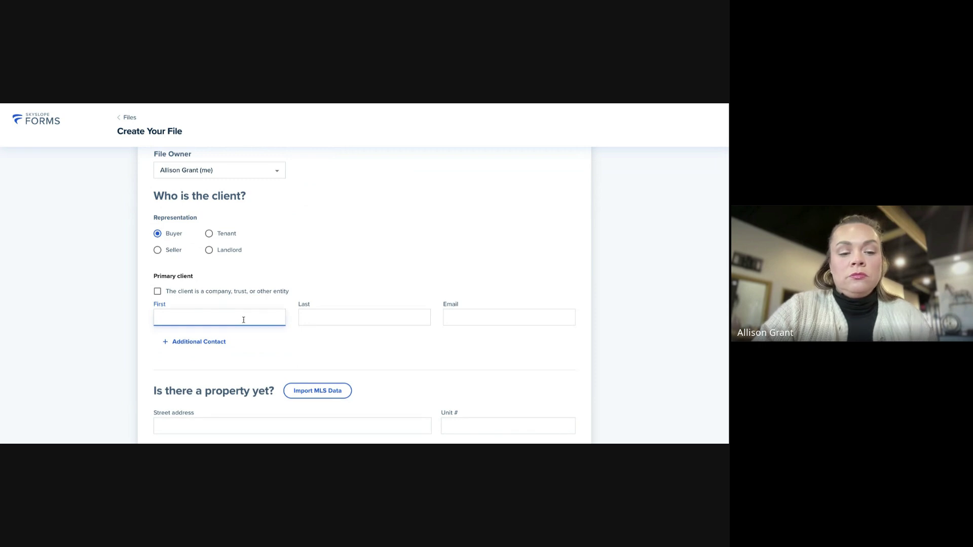
type("Sample")
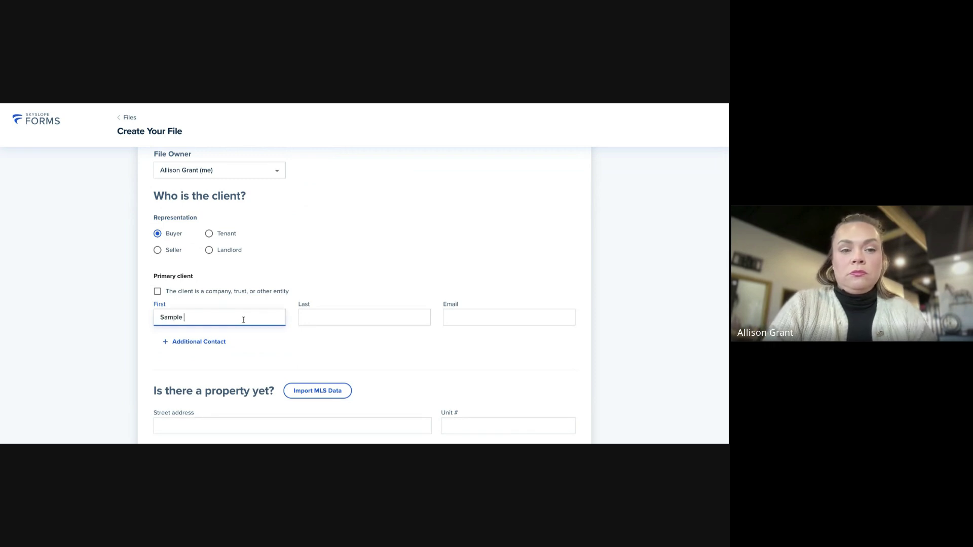
key("Tab")
type("S")
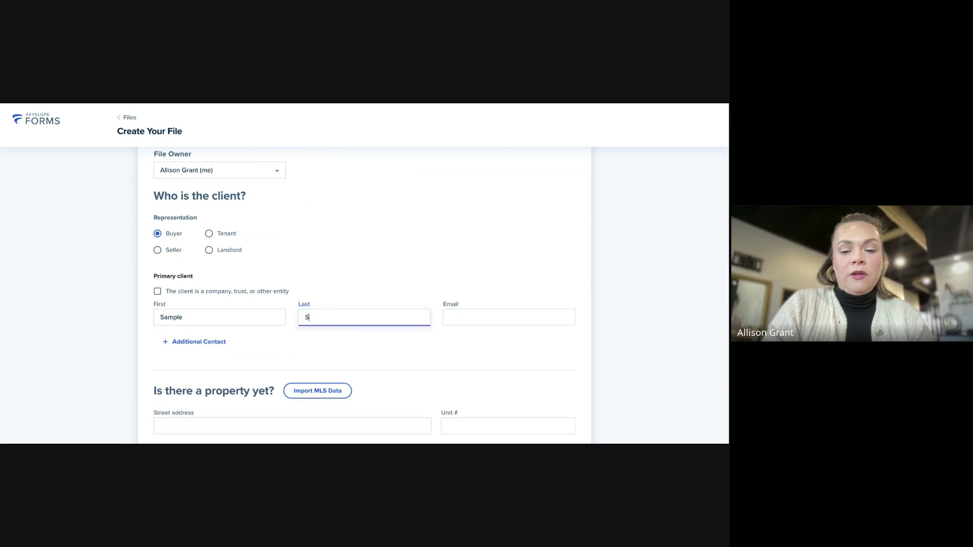
type("ally")
key("Tab")
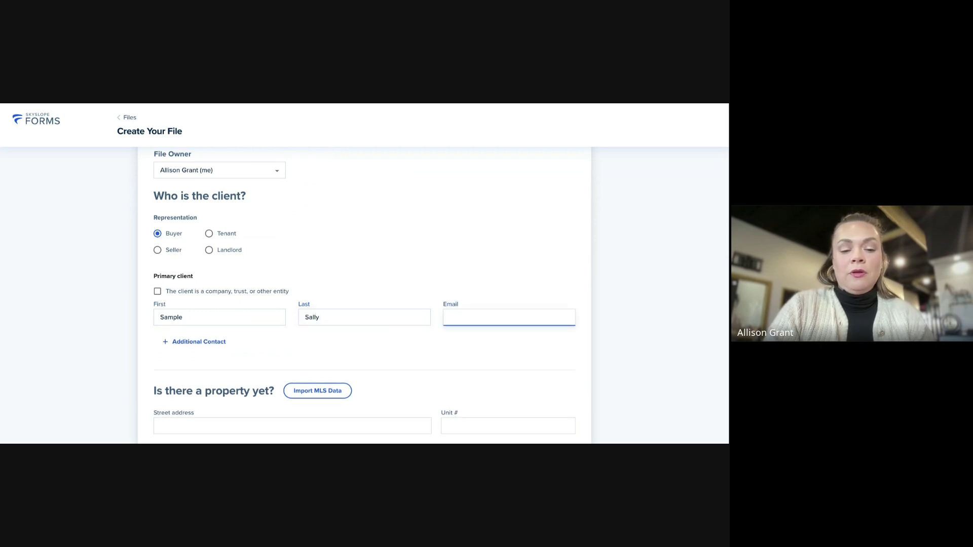
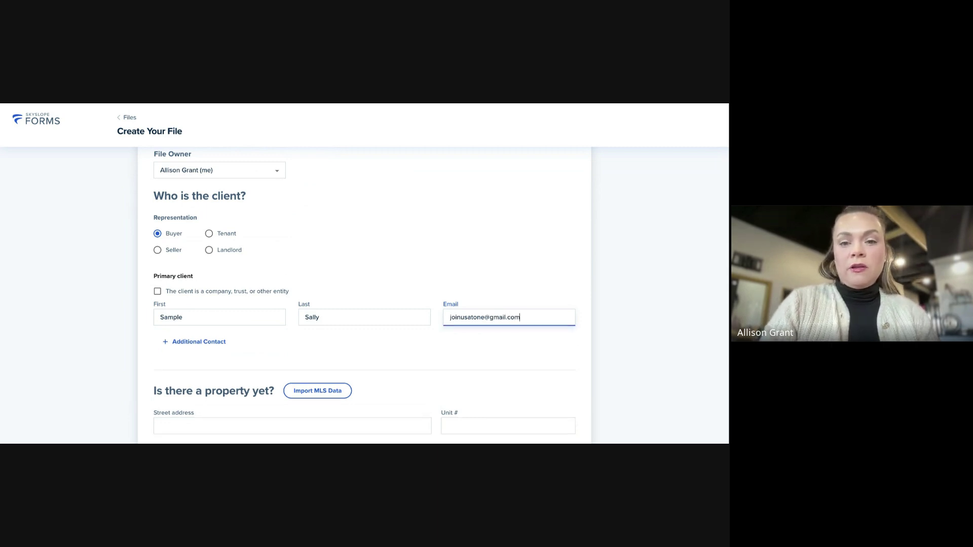
scroll(312, 345, "down", 2)
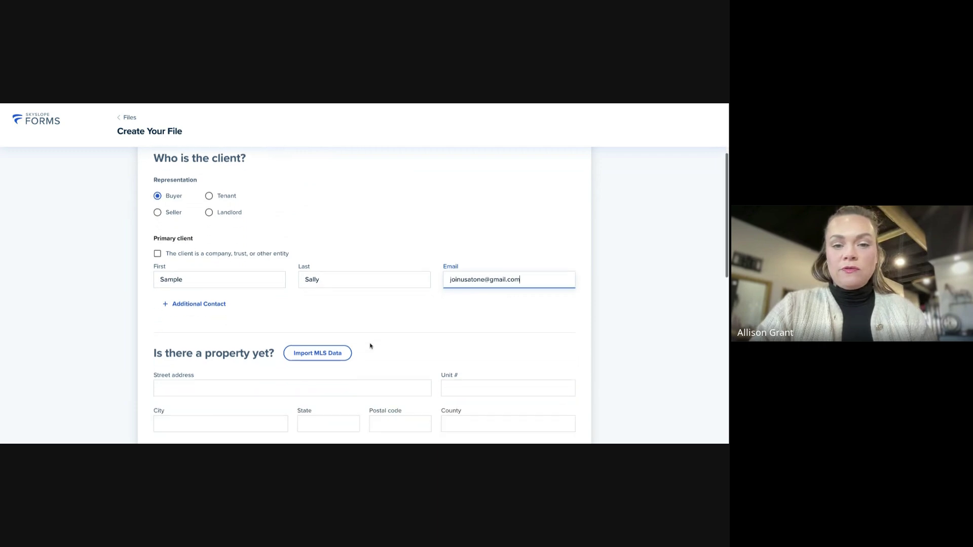
scroll(384, 345, "down", 2)
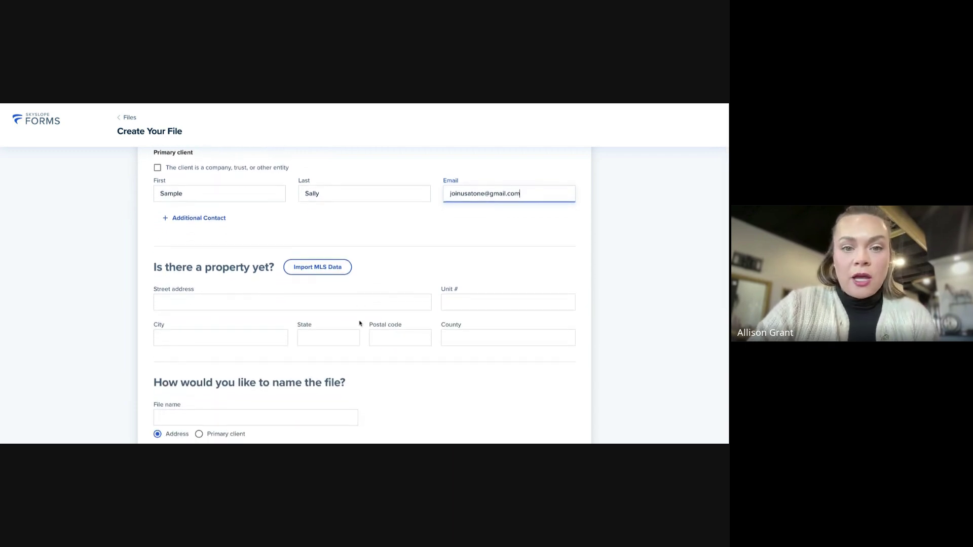
scroll(389, 257, "down", 1)
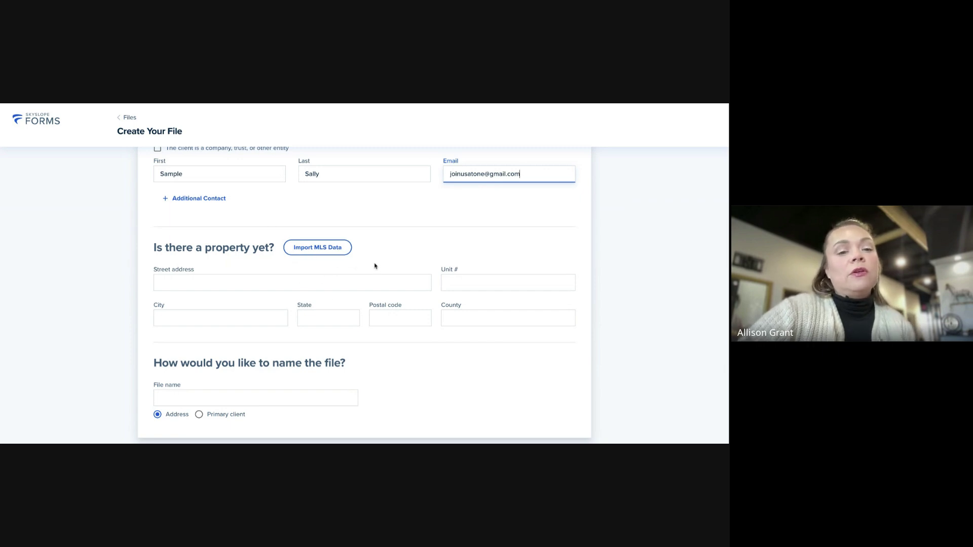
scroll(375, 266, "down", 3)
Set the file name to Primary client
left_click(204, 287)
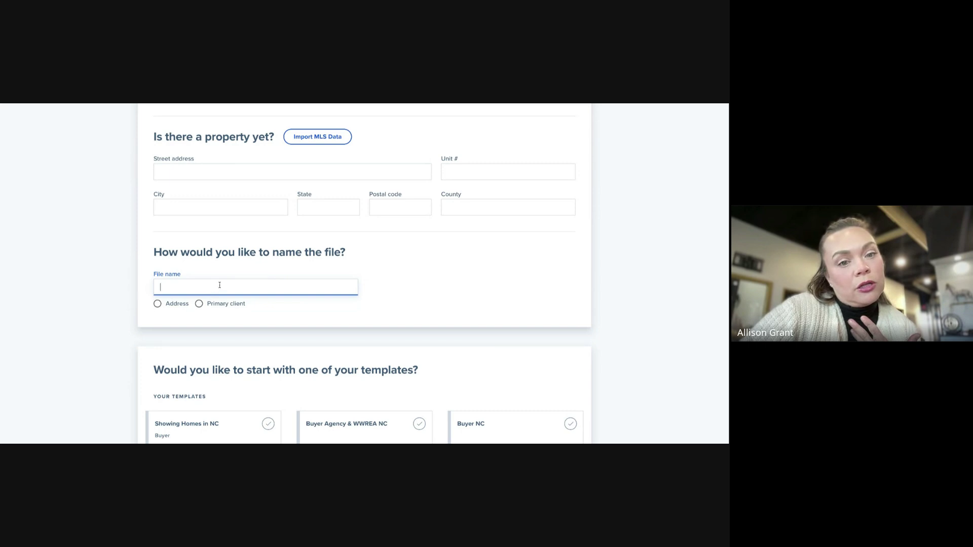
left_click(226, 305)
scroll(410, 277, "down", 1)
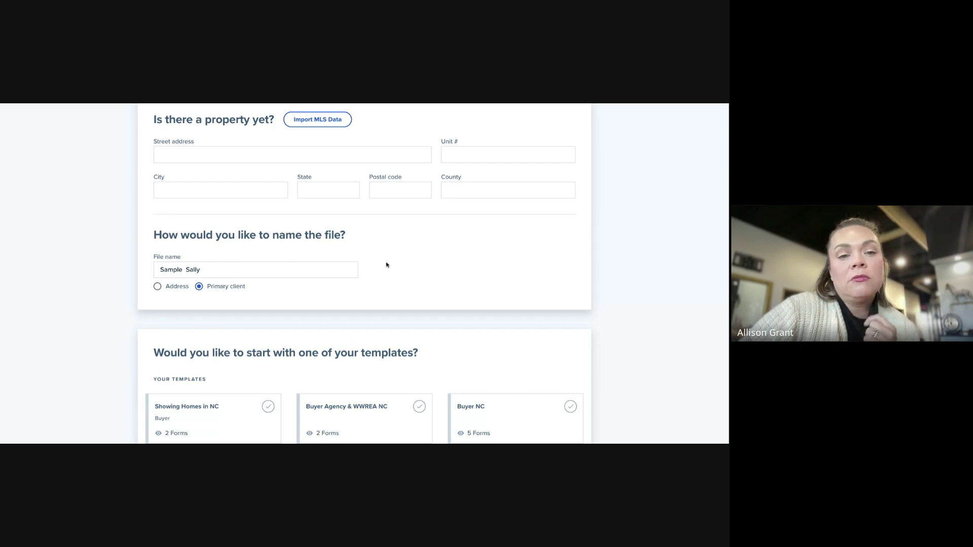
scroll(485, 264, "down", 3)
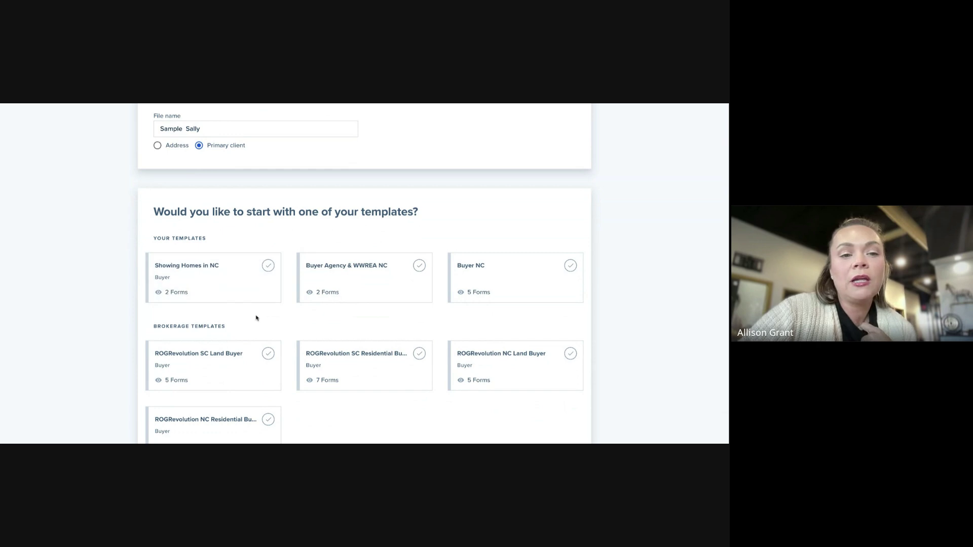
scroll(256, 318, "down", 1)
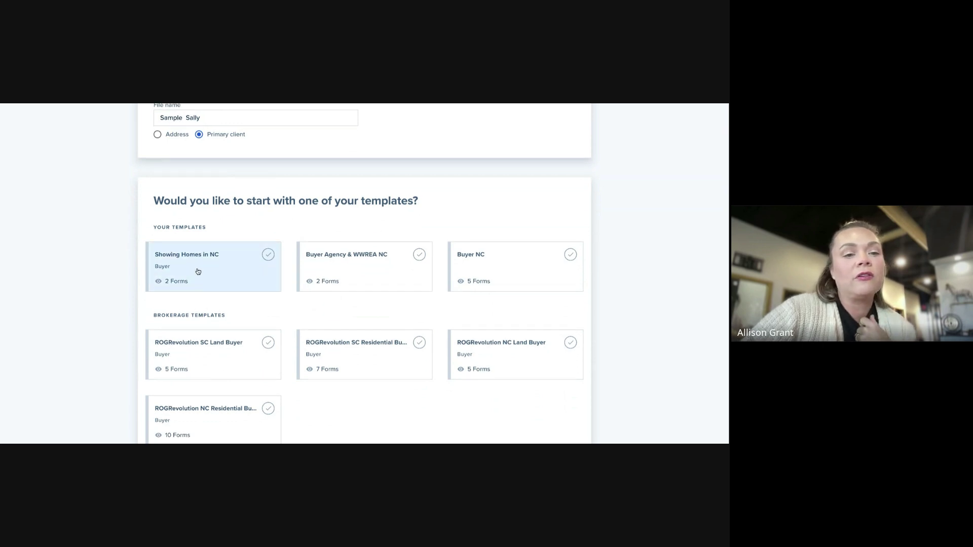
scroll(238, 269, "down", 1)
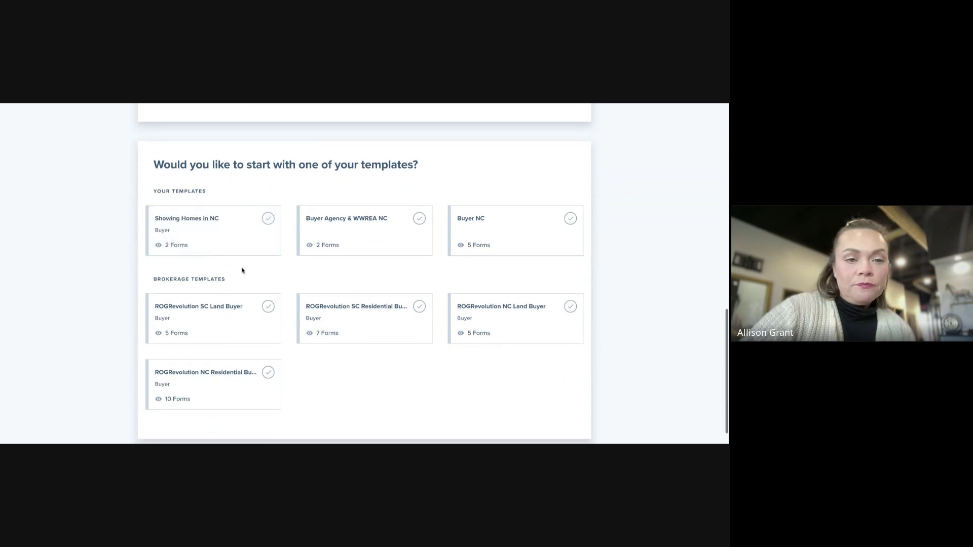
scroll(304, 375, "down", 1)
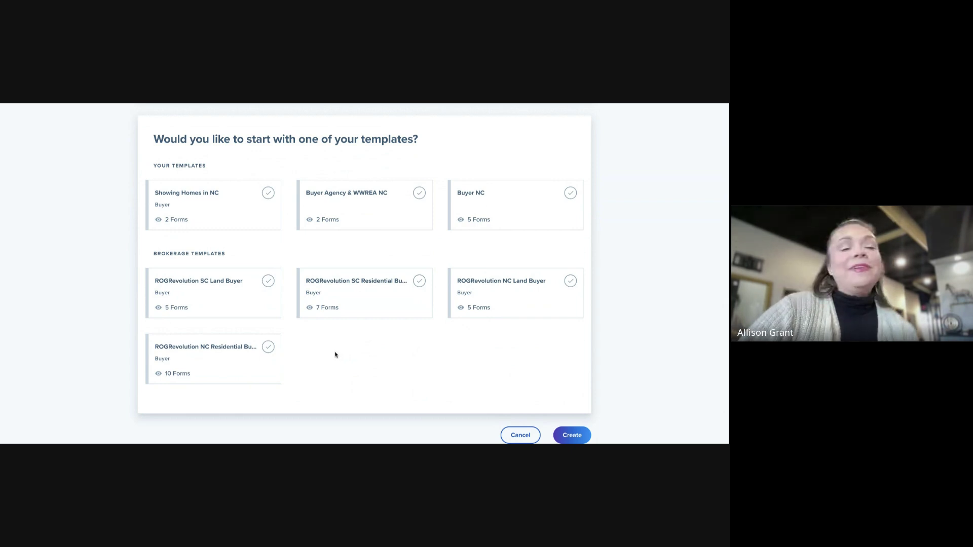
Pick the Showing Homes in NC template and create the file
scroll(407, 359, "up", 1)
scroll(456, 314, "up", 2)
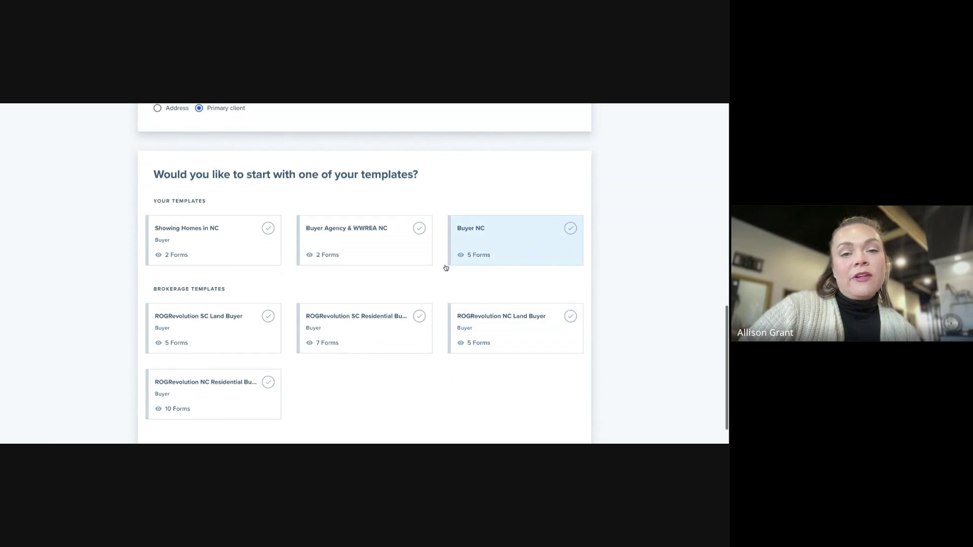
scroll(530, 409, "down", 2)
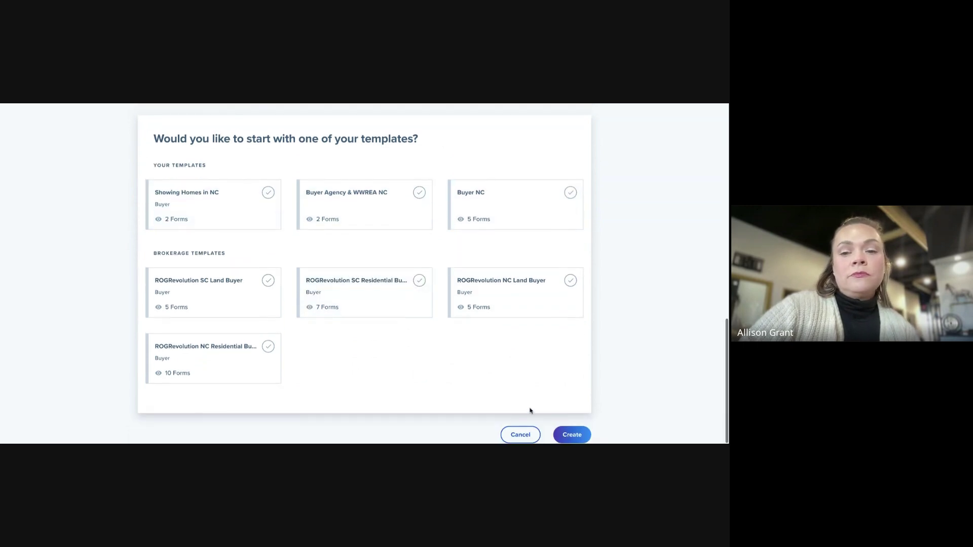
left_click(224, 210)
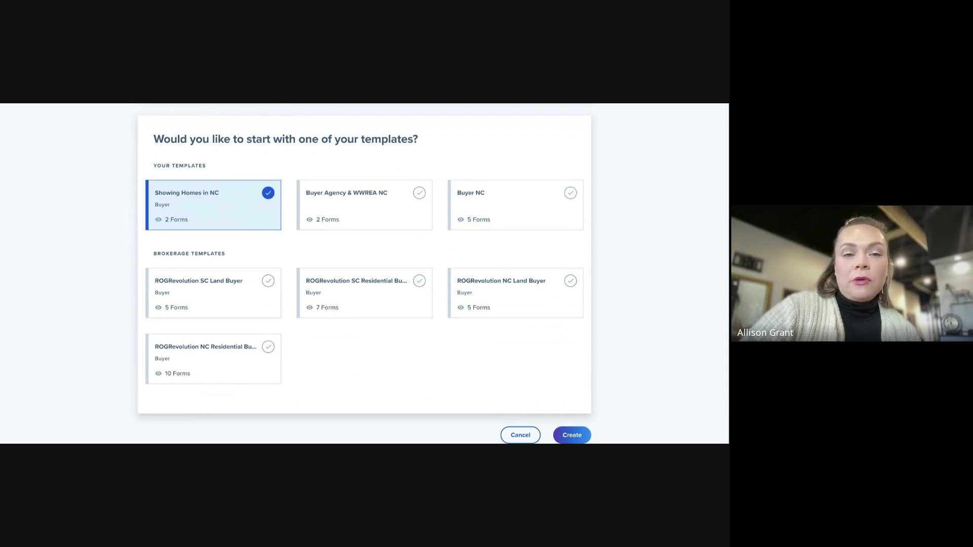
left_click(573, 435)
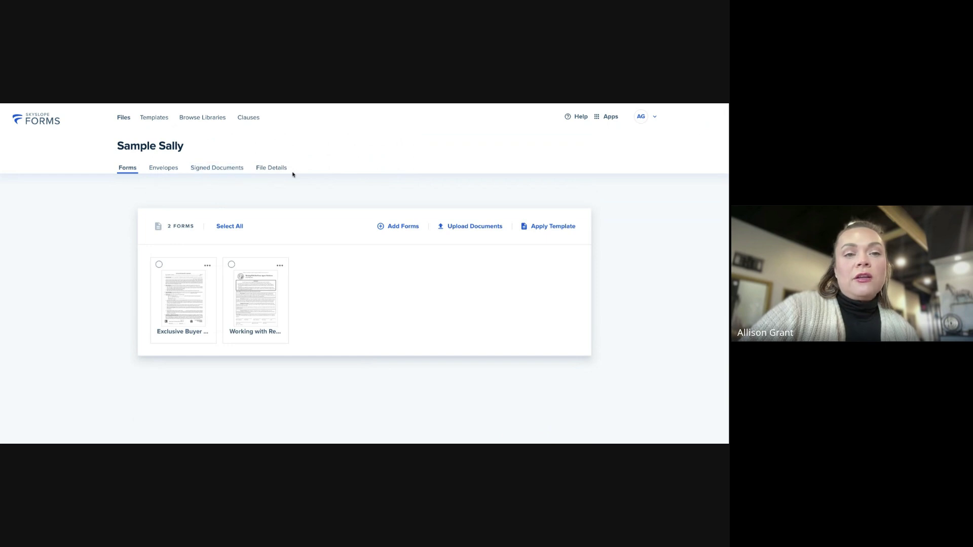
Look through the file's Envelopes and Signed Documents tabs
left_click(164, 169)
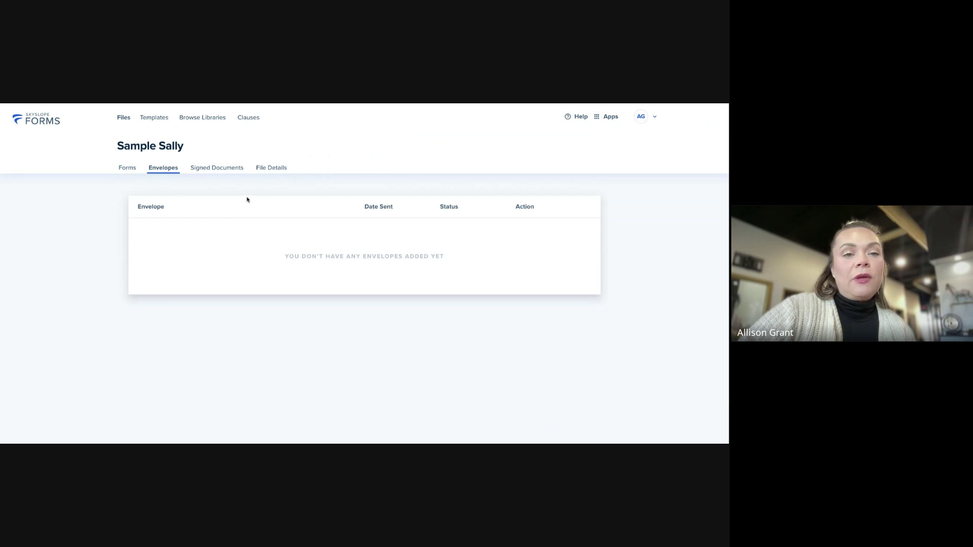
left_click(219, 169)
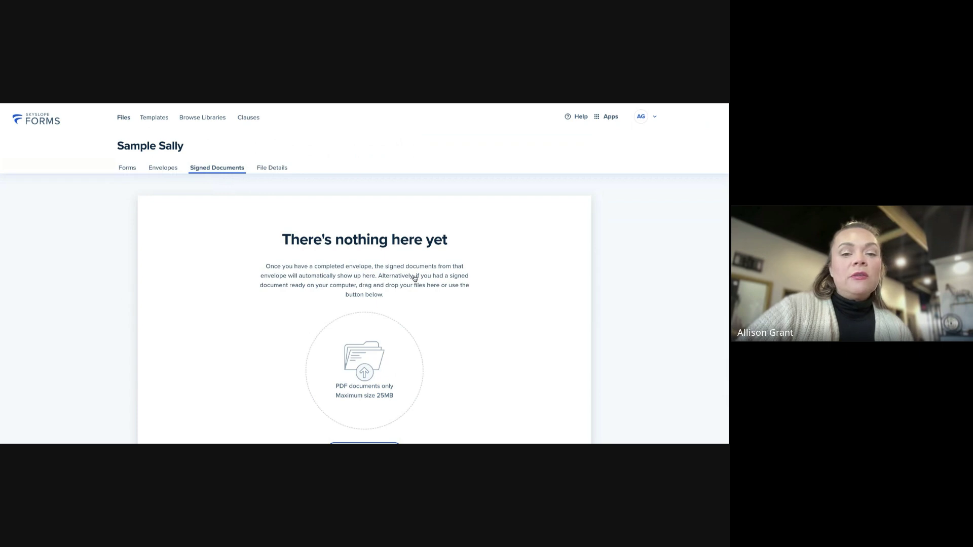
scroll(415, 279, "down", 2)
scroll(416, 278, "up", 2)
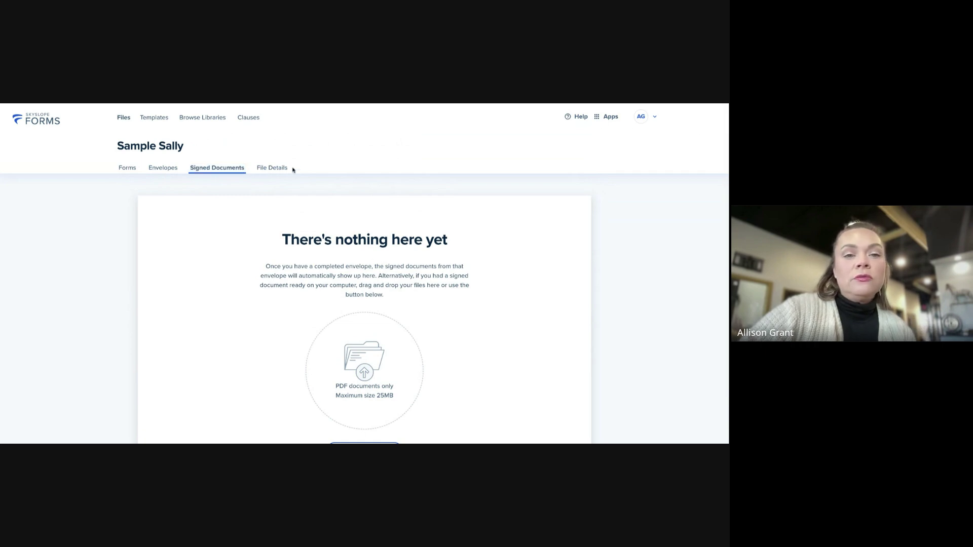
Review the Basic Details and Contacts under File Details, then go back to Forms
left_click(272, 171)
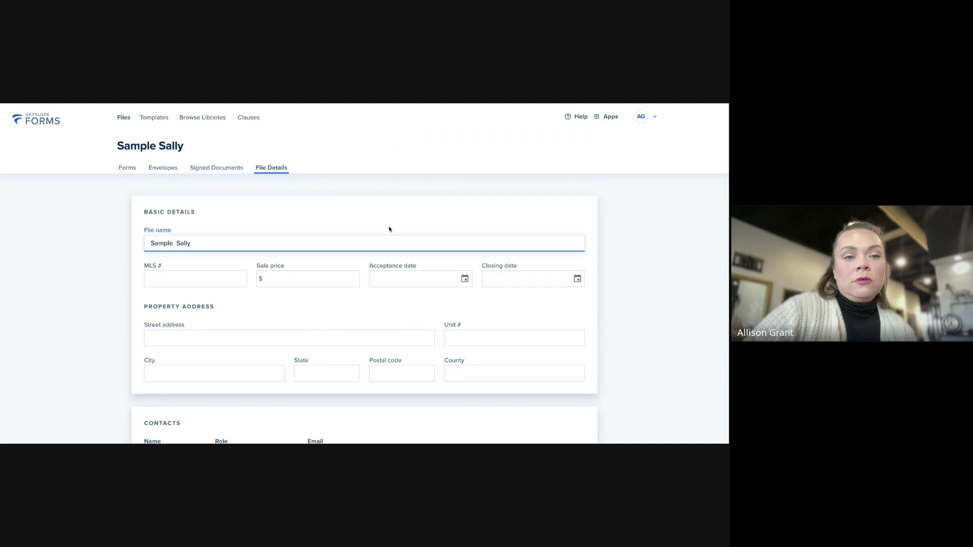
scroll(390, 228, "down", 3)
scroll(390, 228, "up", 2)
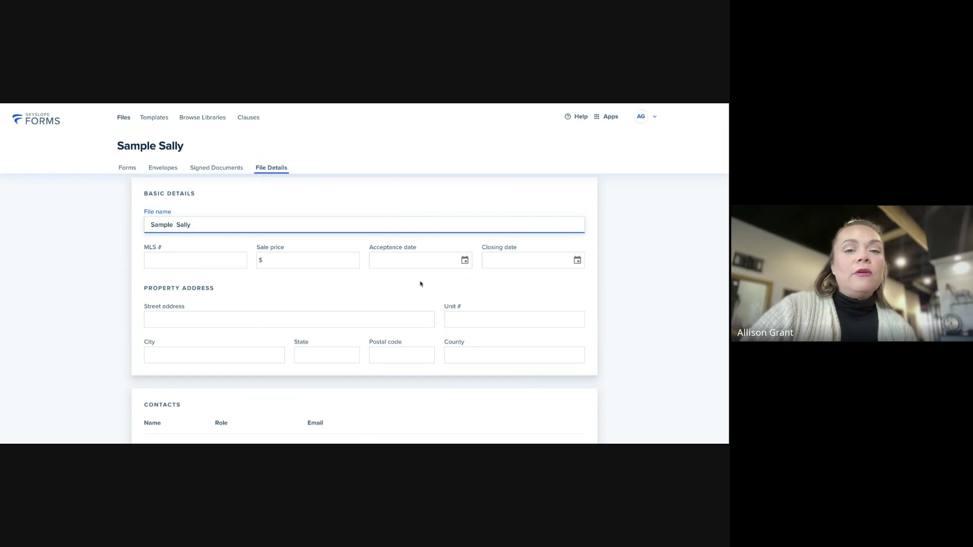
scroll(408, 282, "up", 1)
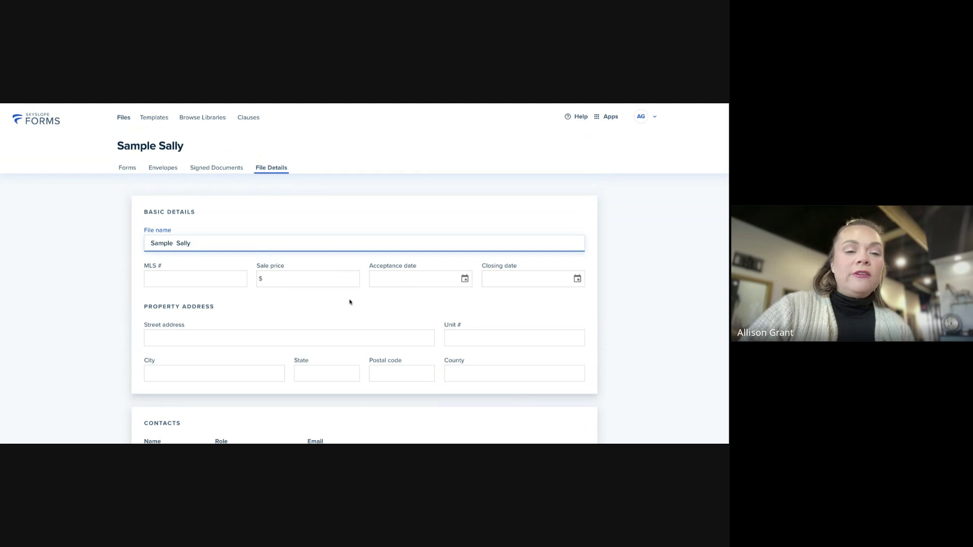
scroll(349, 302, "down", 3)
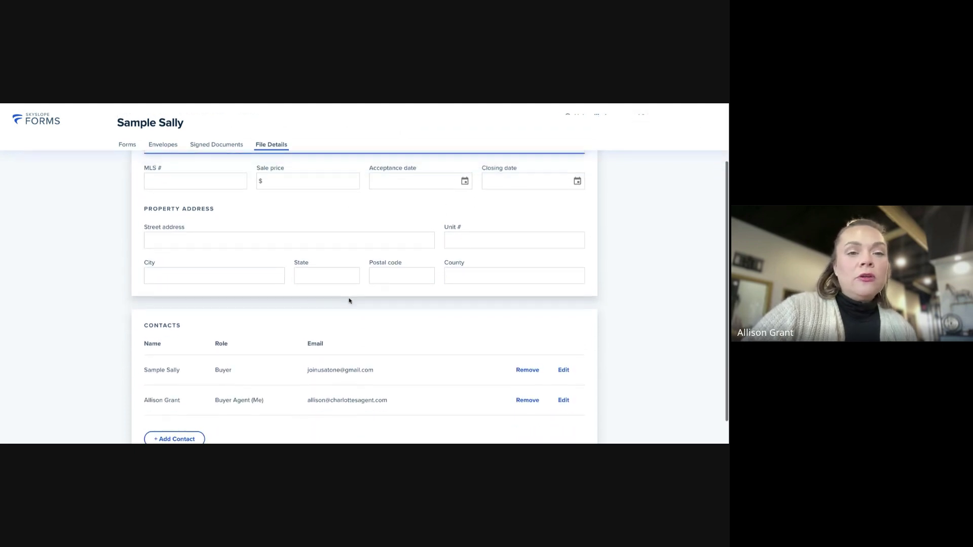
scroll(349, 301, "down", 1)
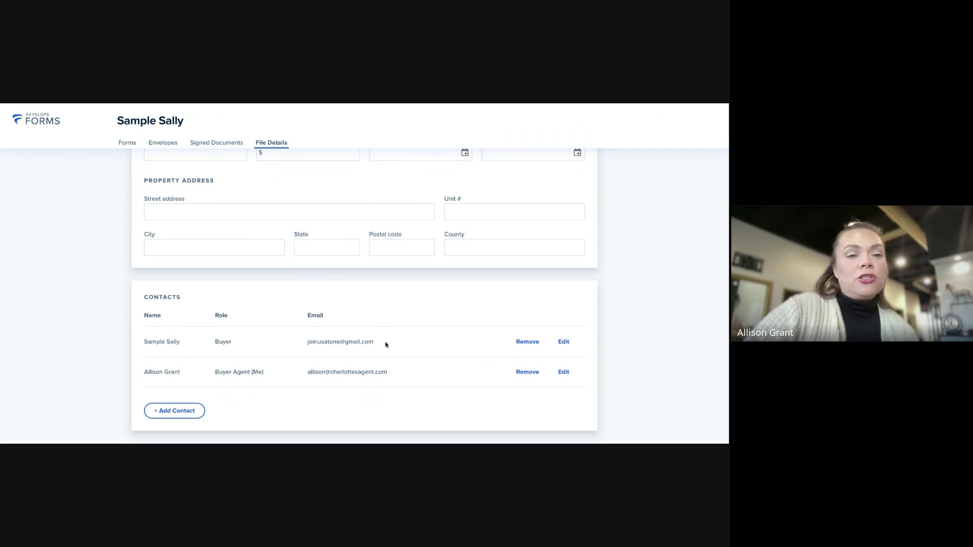
scroll(387, 341, "up", 3)
scroll(365, 372, "down", 5)
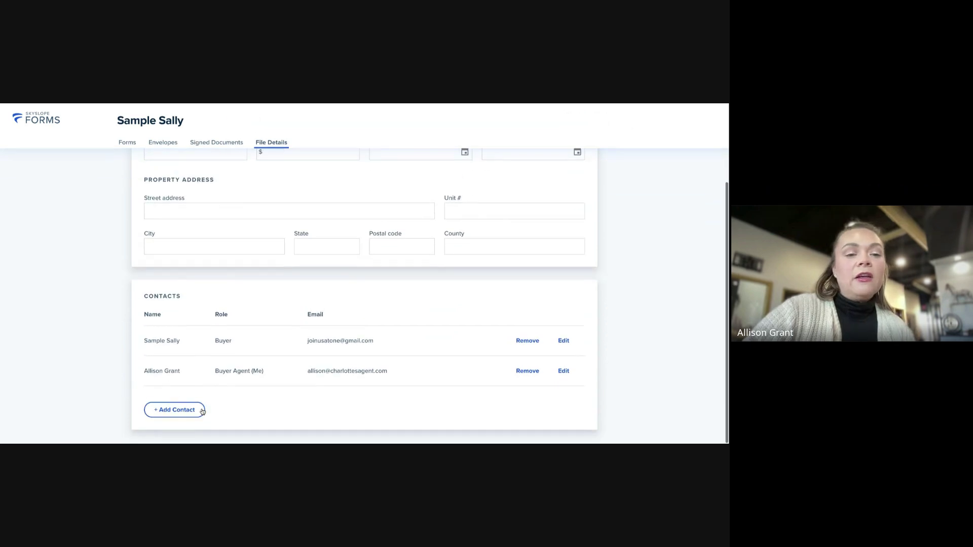
scroll(405, 408, "up", 3)
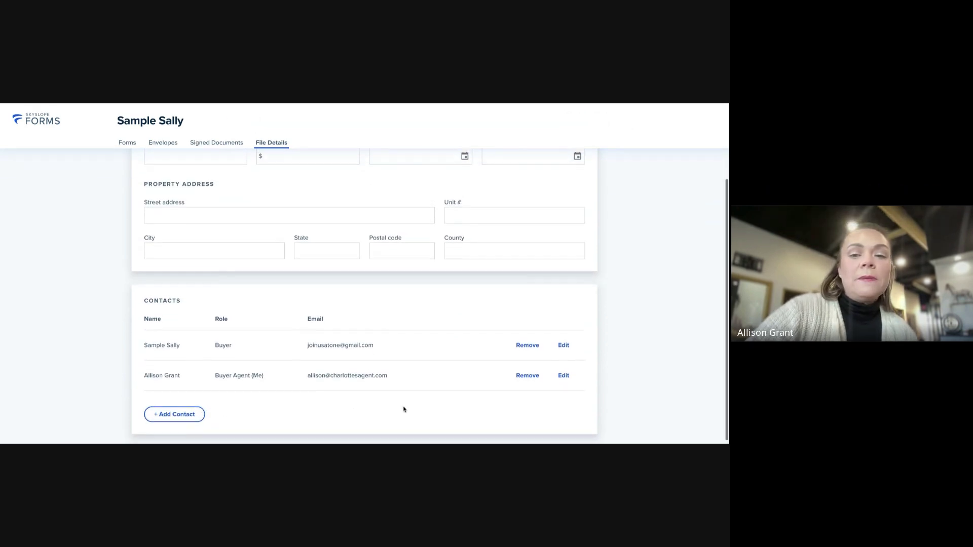
scroll(376, 351, "up", 2)
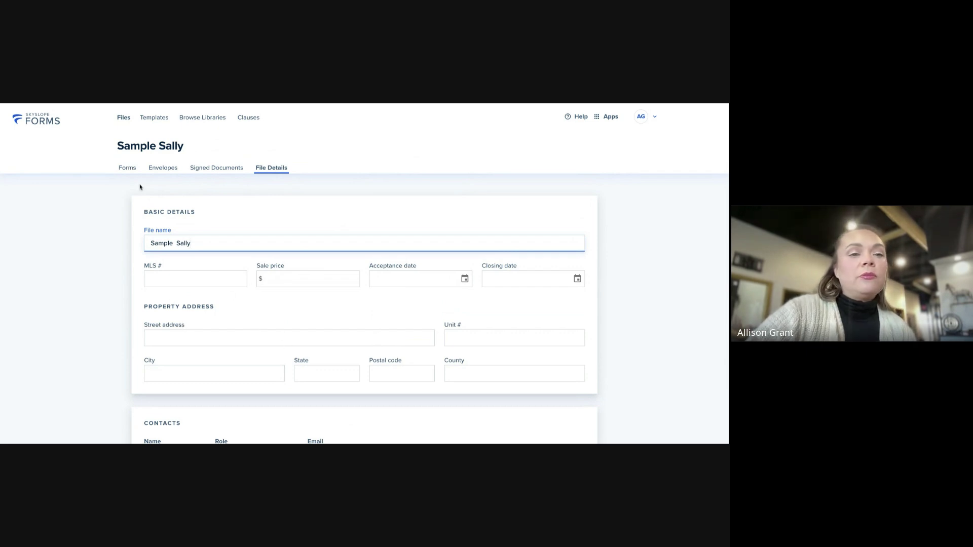
left_click(127, 168)
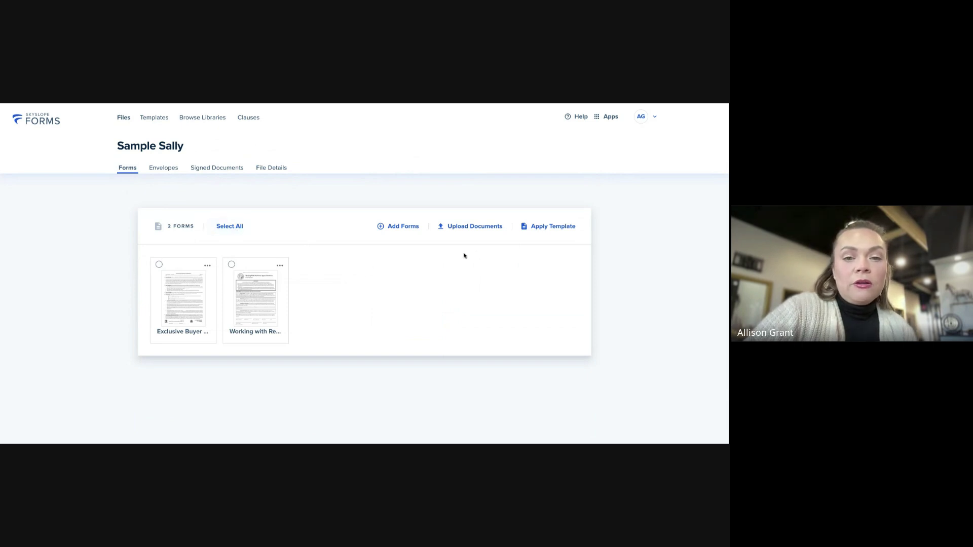
Open both the Exclusive Buyer Agency Agreement and the agents disclosure together in Fill and Send
left_click(159, 265)
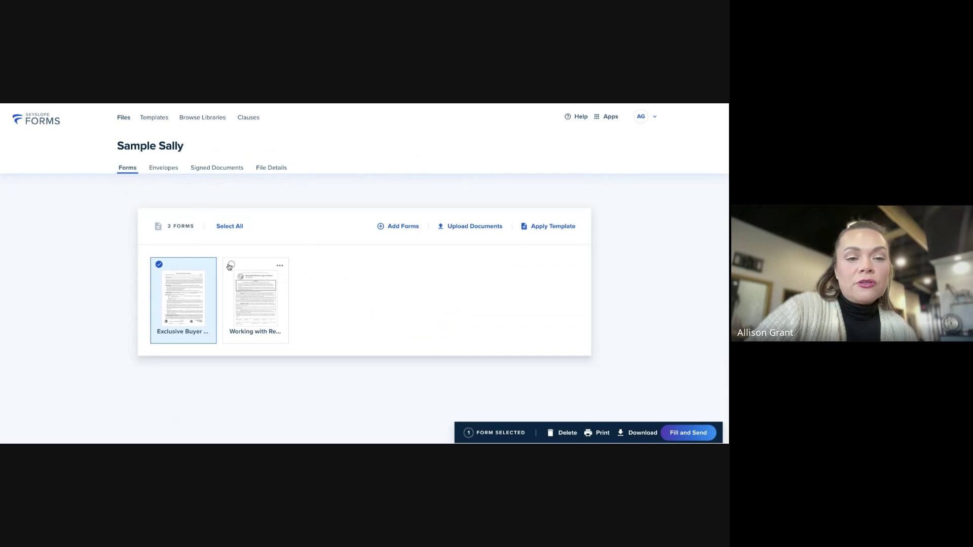
left_click(232, 264)
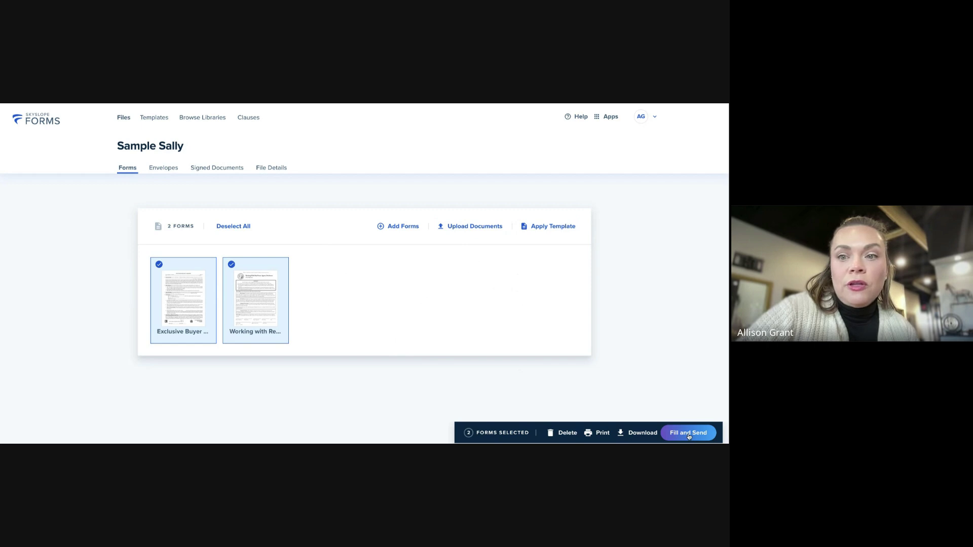
left_click(688, 433)
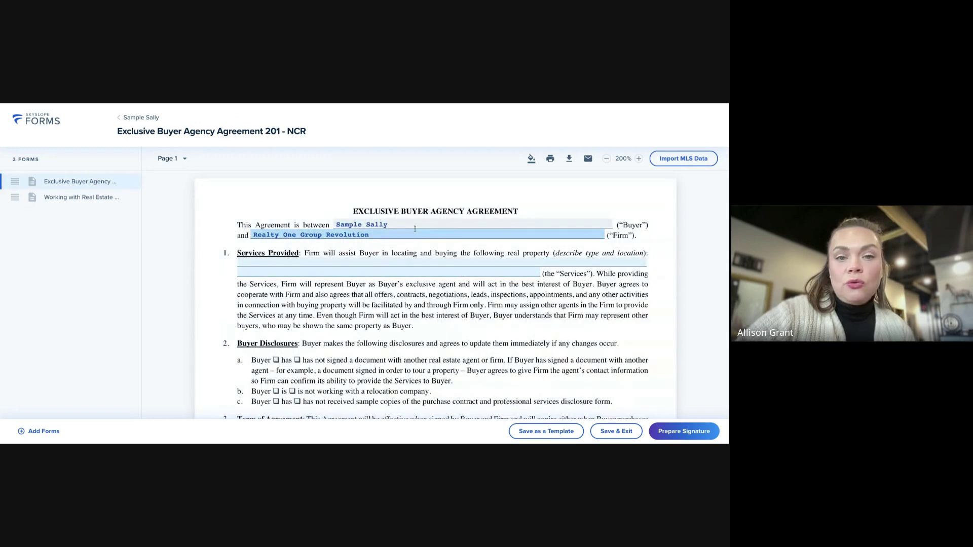
Enter 'Homes in NC Mecklenburg county' as the Services Provided description and save
scroll(527, 236, "down", 1)
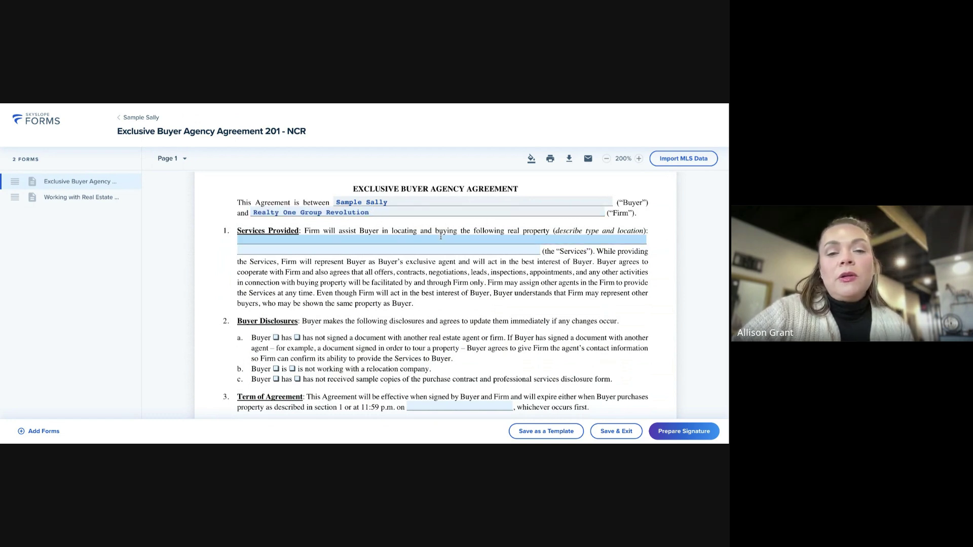
scroll(445, 233, "down", 1)
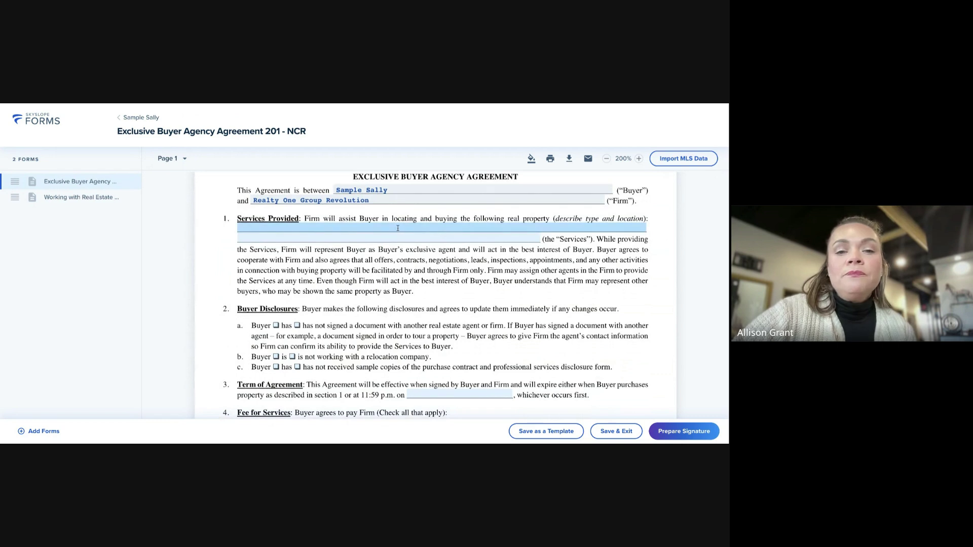
left_click(403, 229)
type("Homes")
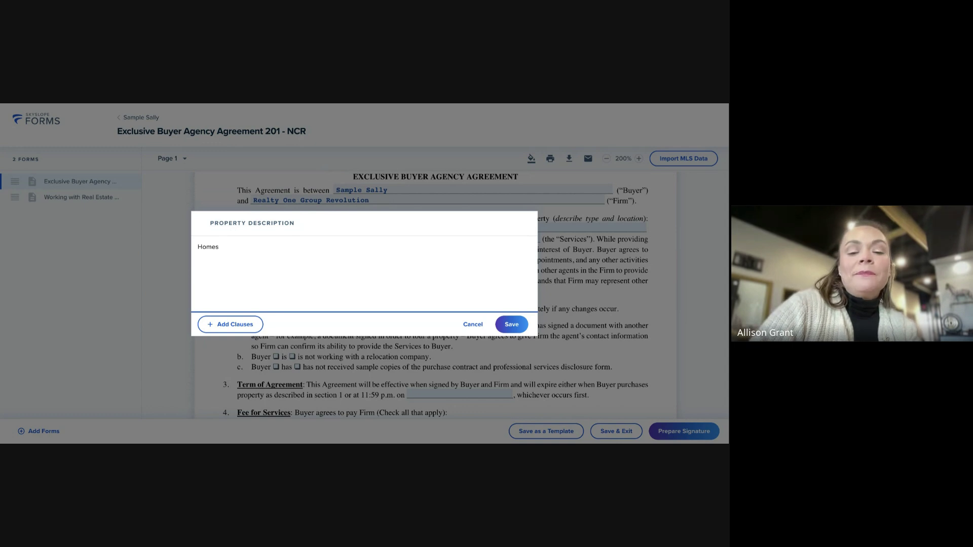
type("in NC")
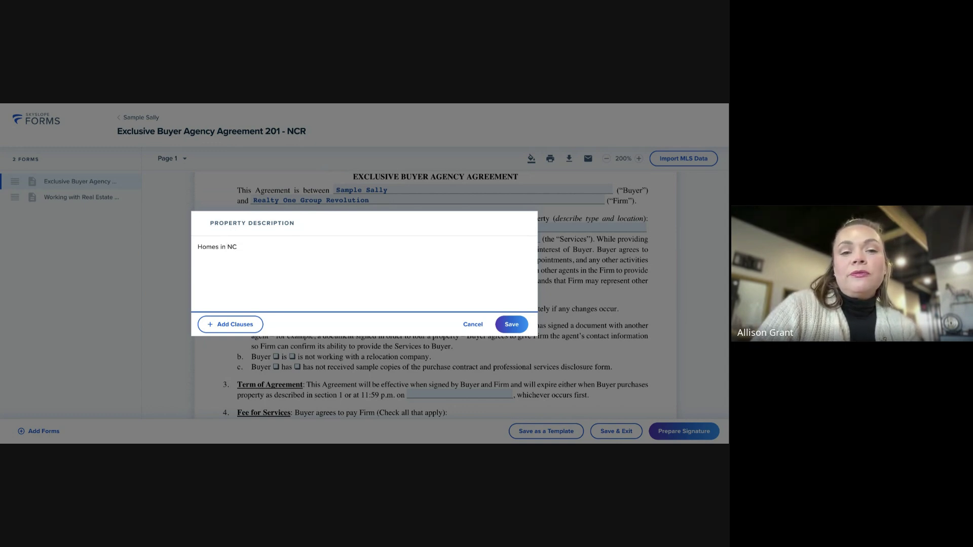
type(" Meck")
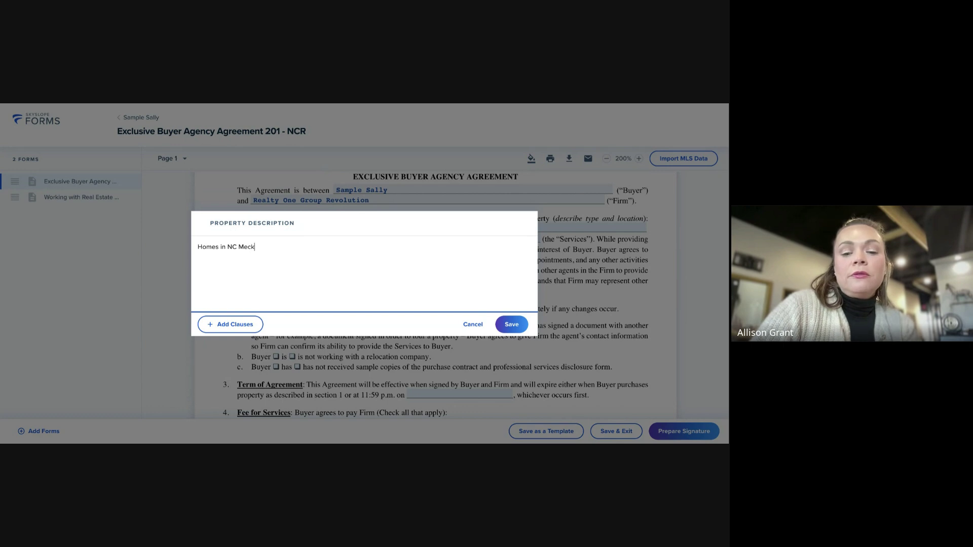
type("lenburg")
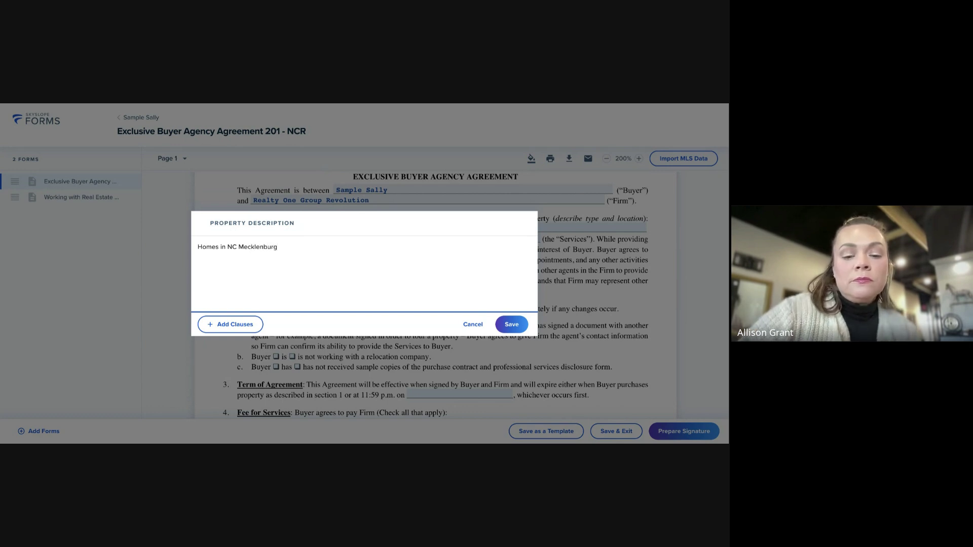
type(" county")
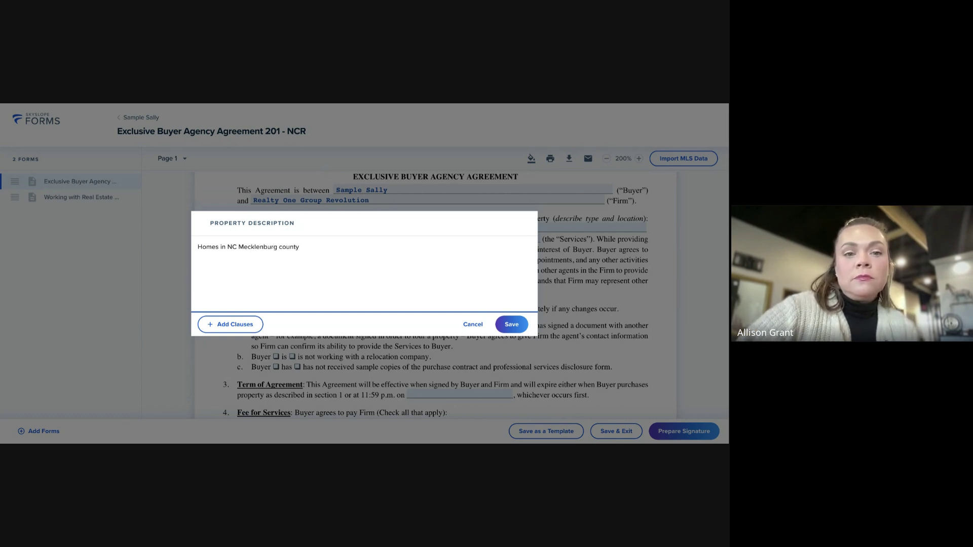
left_click(512, 325)
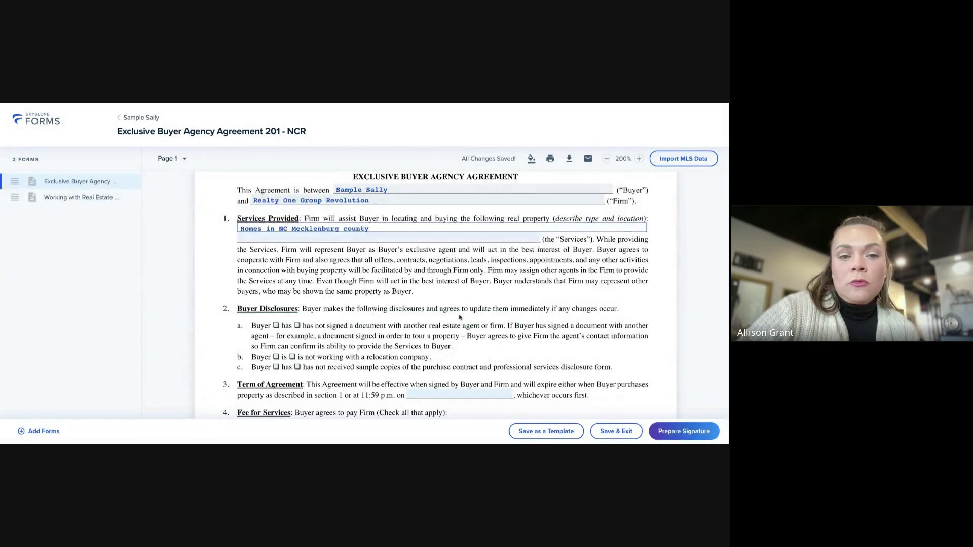
Mark that the buyer has not signed another agency agreement and set expiry to April 30th 2025
scroll(458, 316, "down", 2)
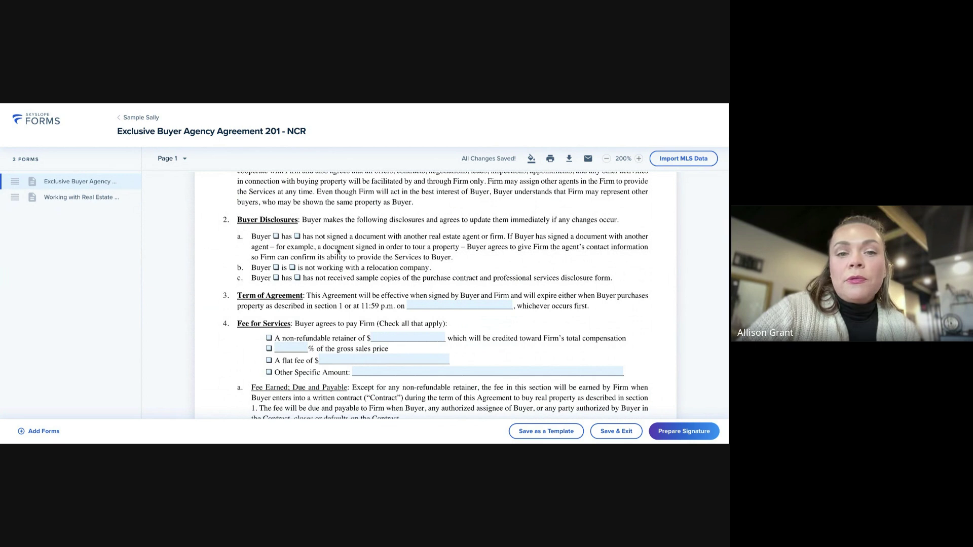
scroll(337, 250, "down", 1)
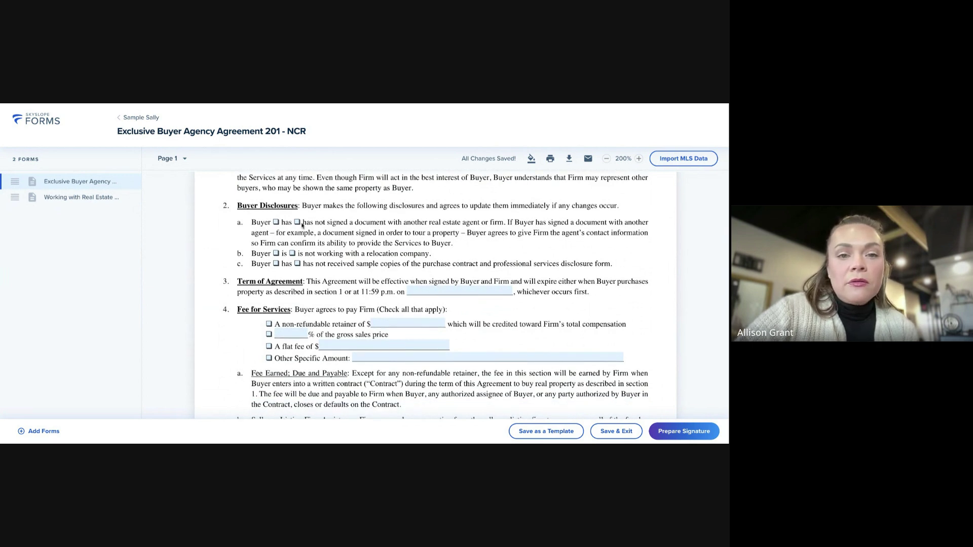
left_click(297, 222)
scroll(388, 249, "down", 1)
scroll(388, 250, "down", 2)
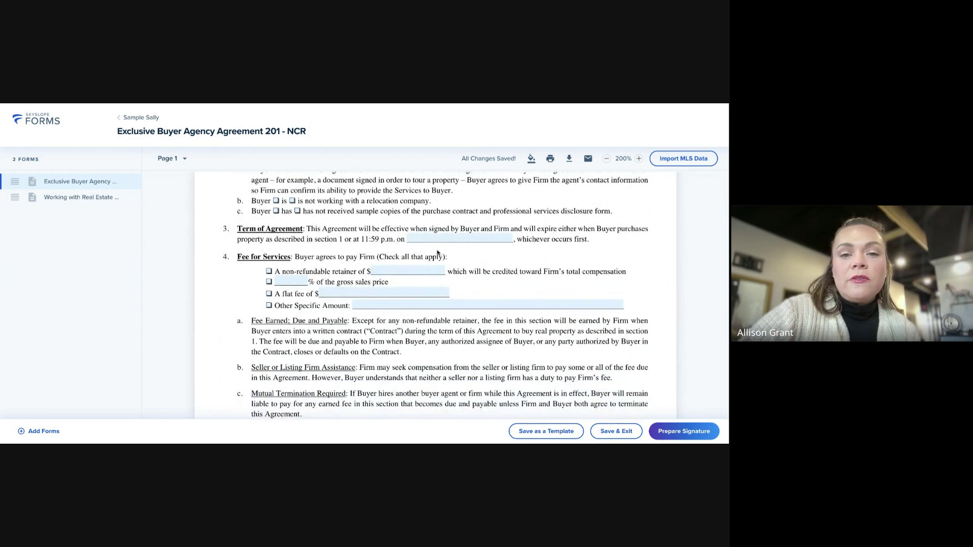
left_click(439, 238)
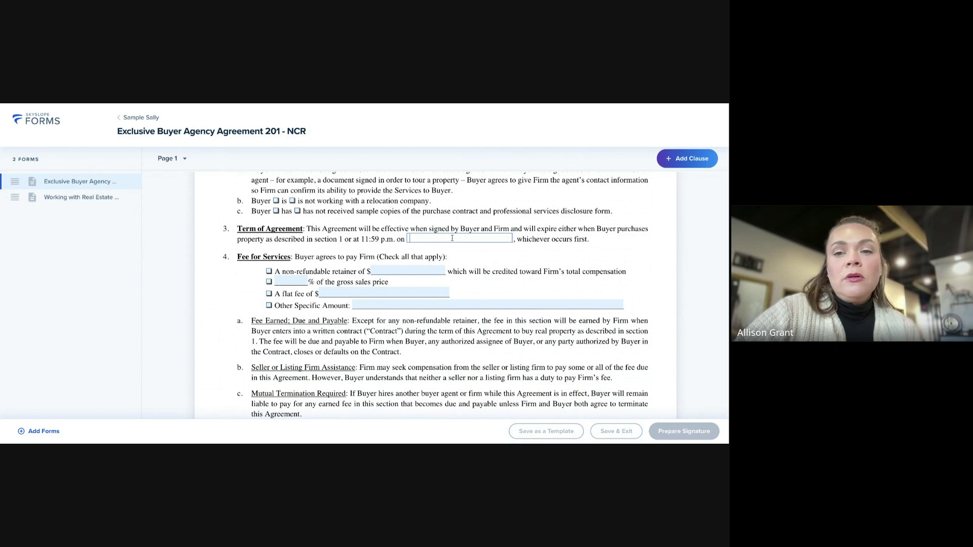
type("April")
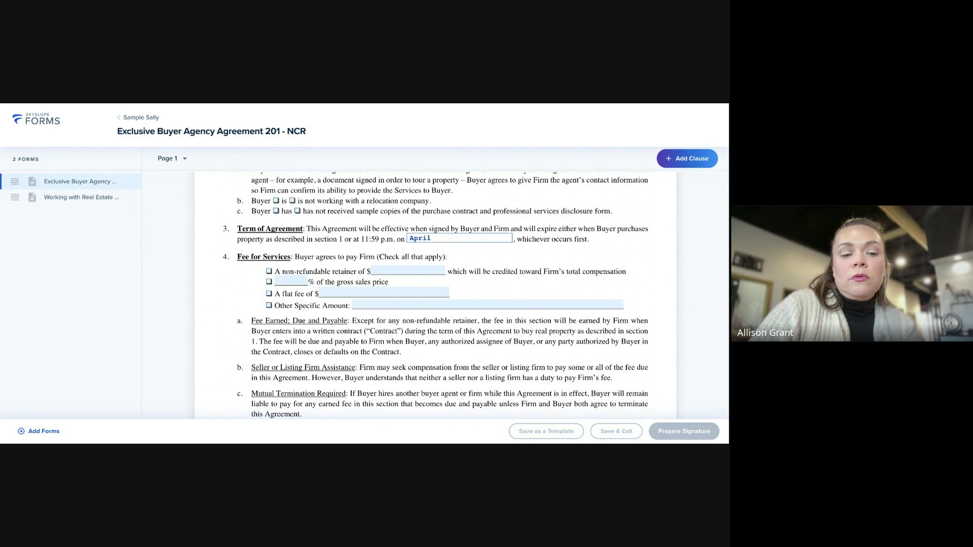
type(" 30th ")
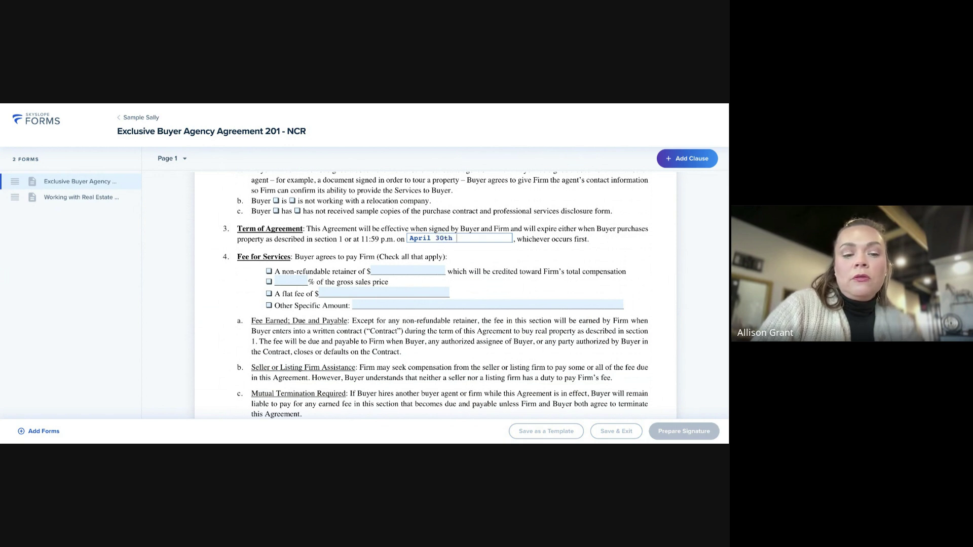
type("2025")
Enter 3.0 as the fee's percentage of the gross sales price
scroll(448, 262, "up", 1)
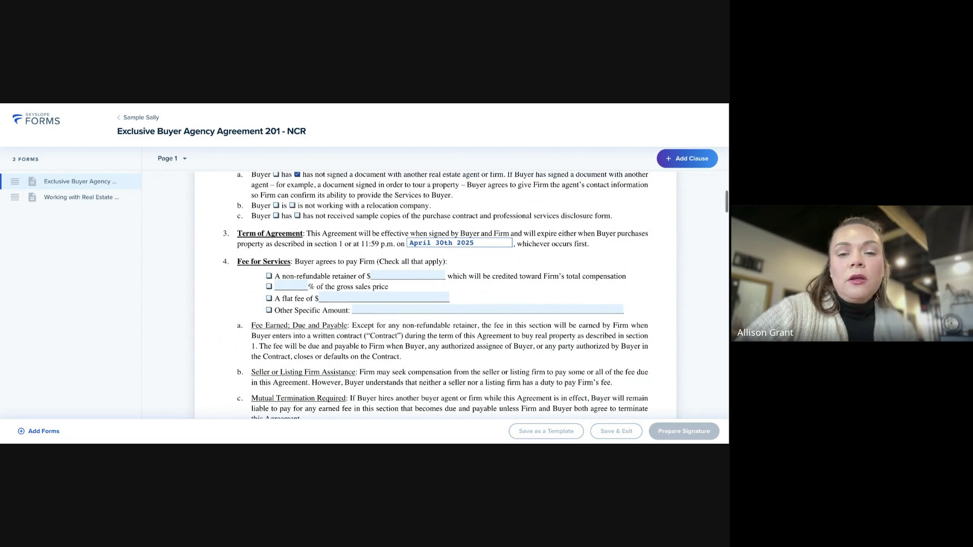
left_click(268, 288)
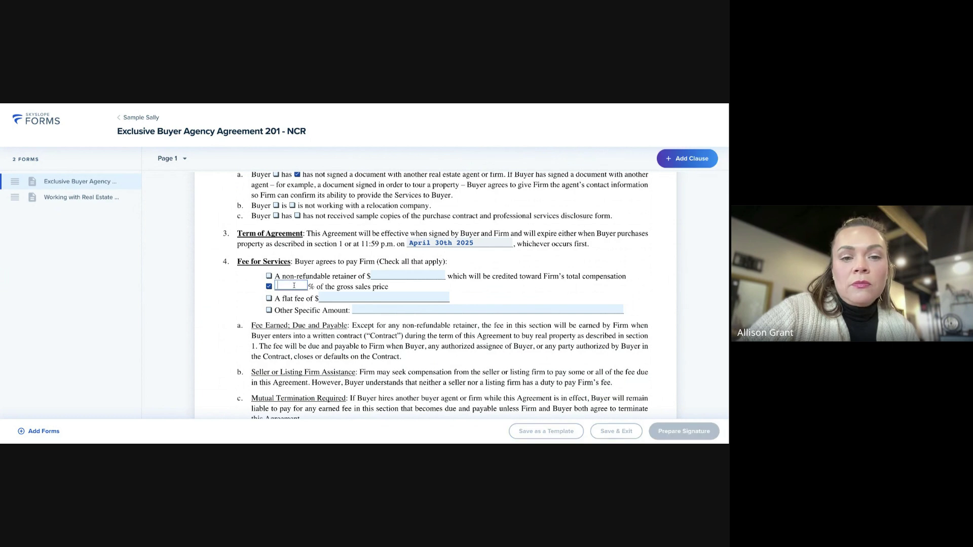
type("3.")
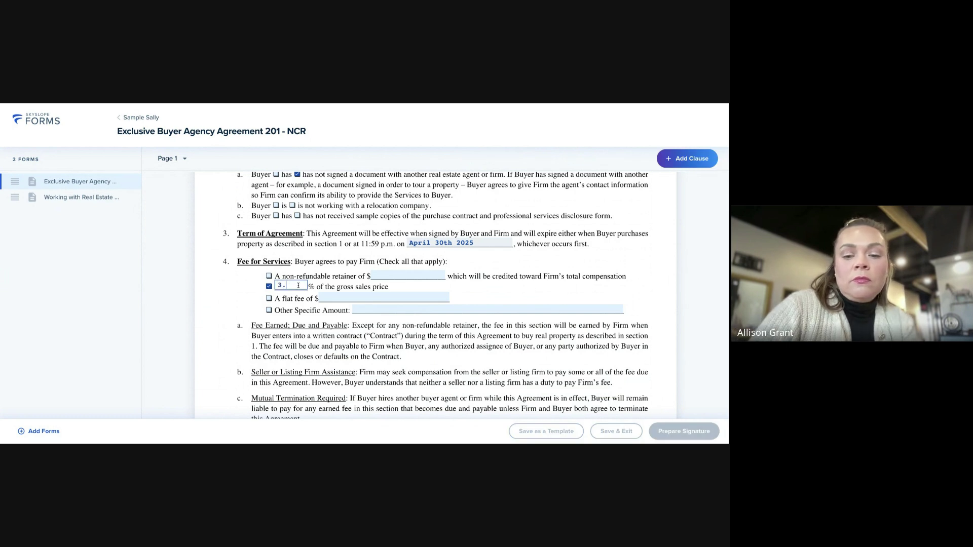
type("0")
Set the Protection Period to 30 days and move on to page 3 of the agreement
scroll(368, 330, "down", 8)
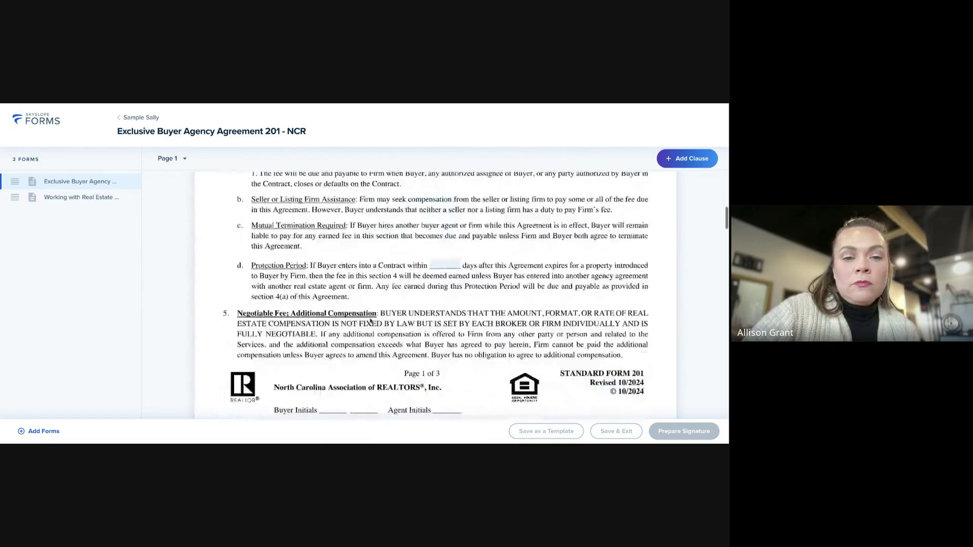
scroll(369, 325, "up", 2)
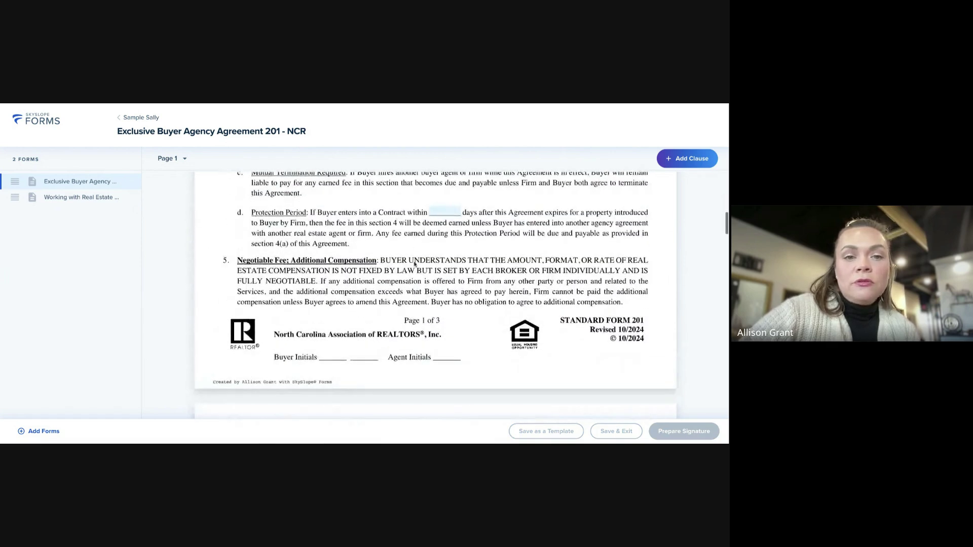
left_click(455, 213)
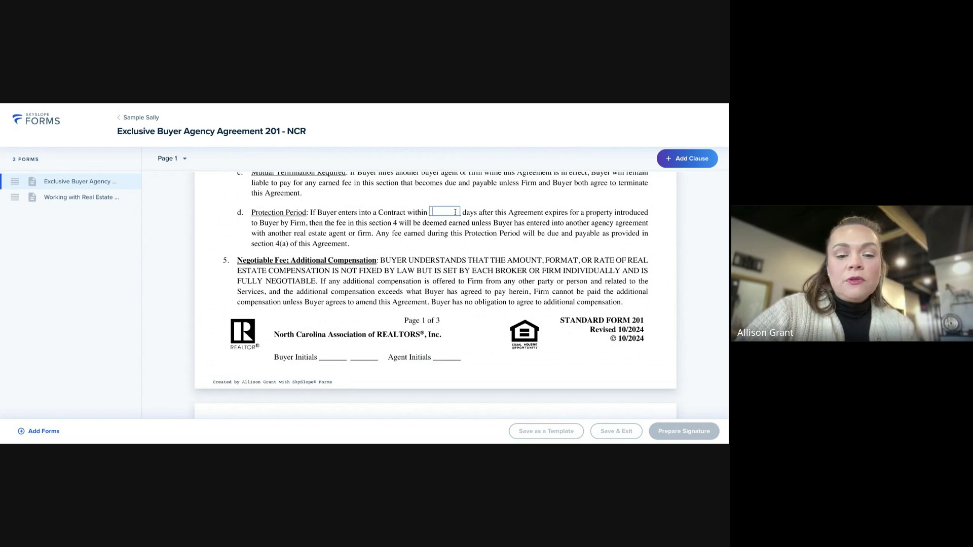
type("30")
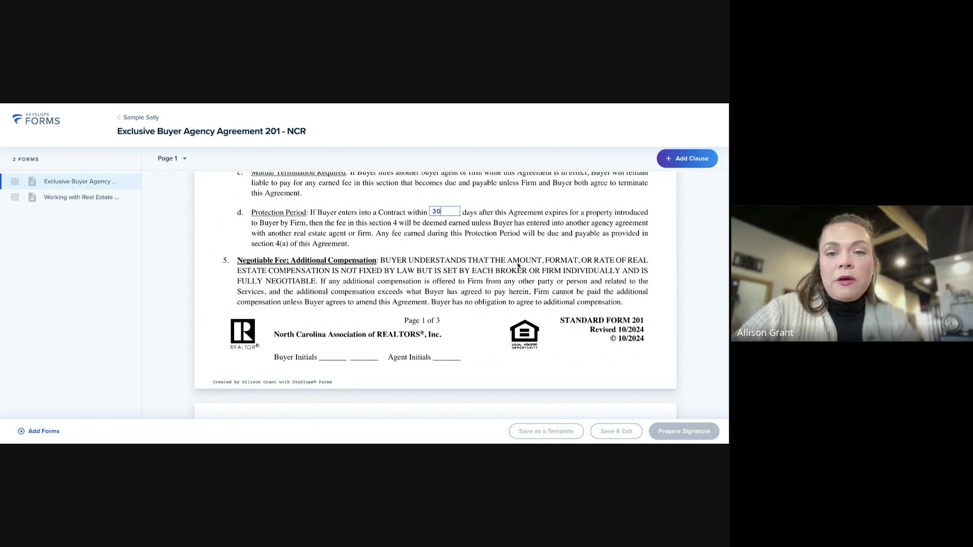
scroll(455, 238, "down", 4)
scroll(455, 262, "down", 3)
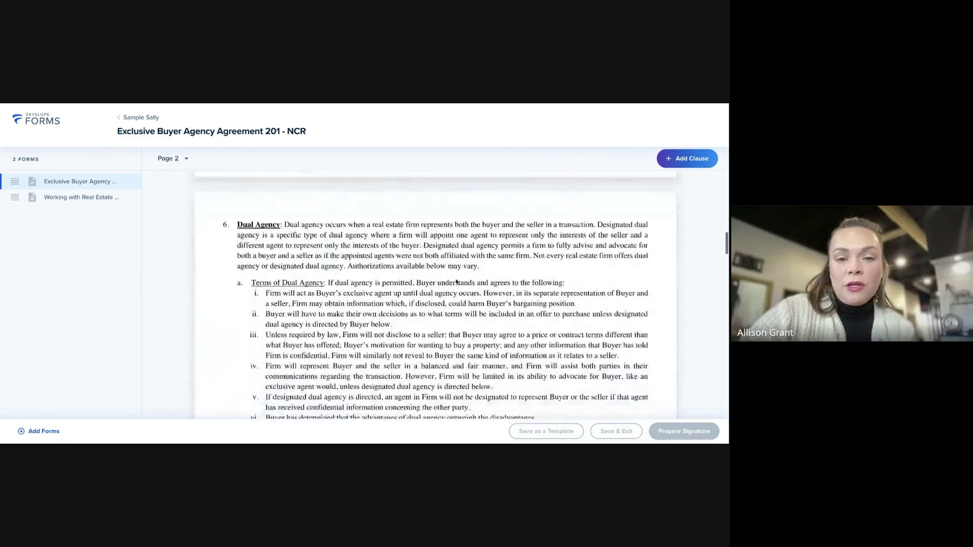
scroll(456, 281, "down", 6)
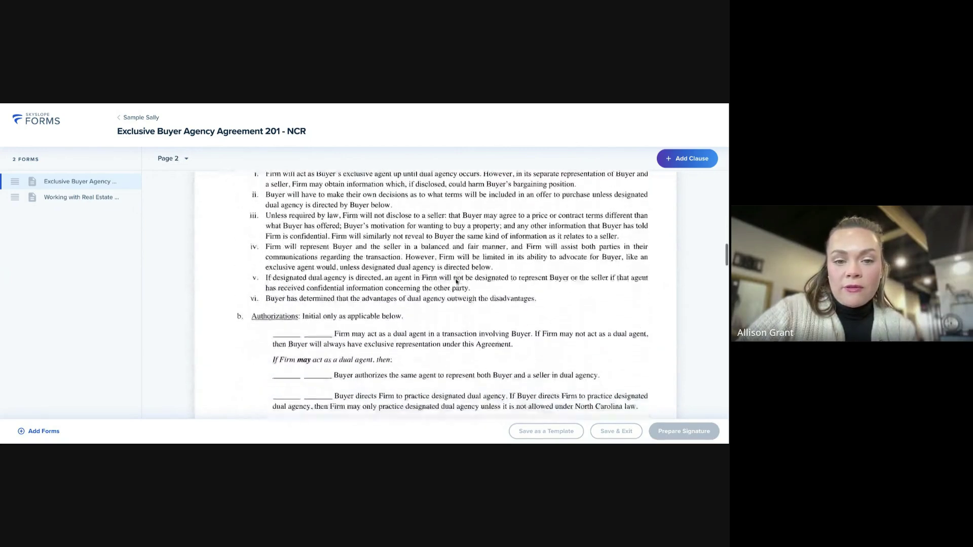
scroll(456, 282, "up", 1)
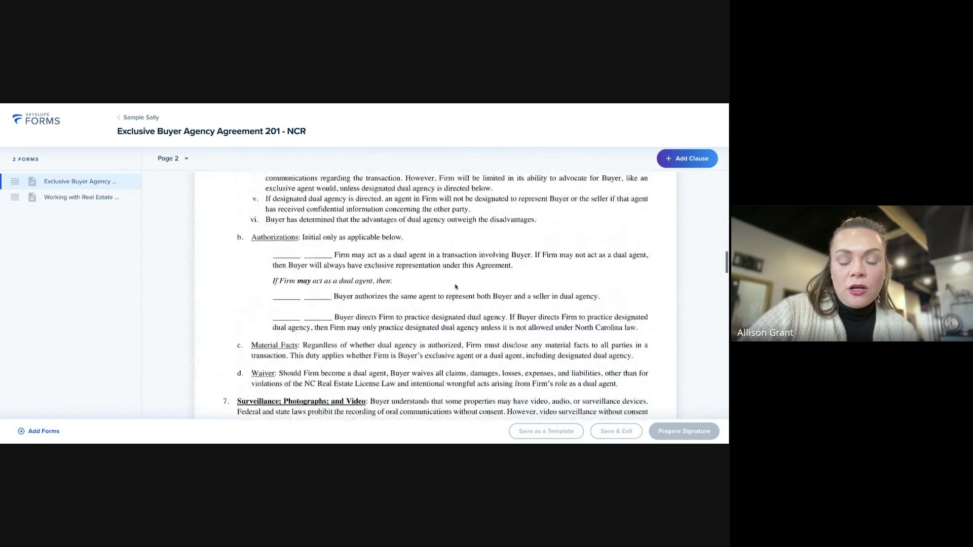
scroll(465, 247, "down", 5)
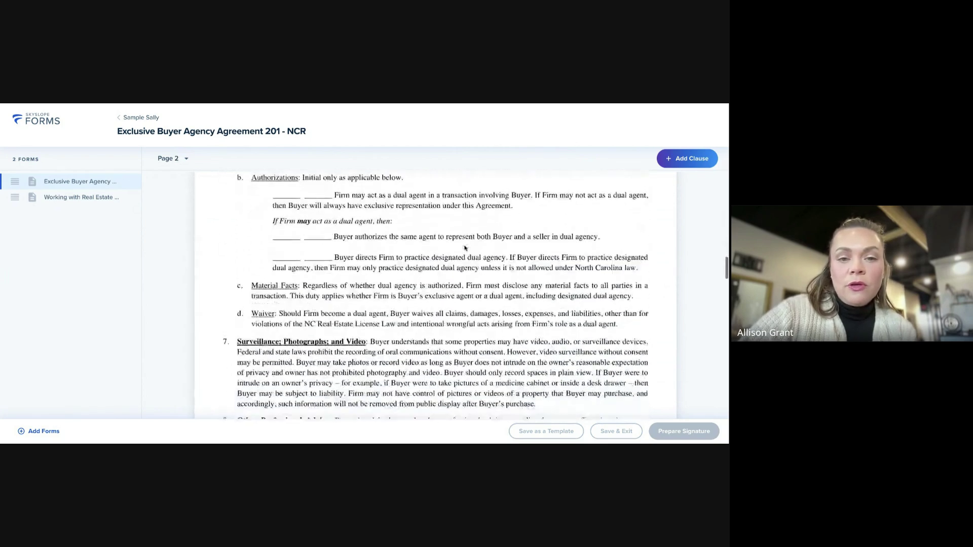
scroll(464, 251, "up", 2)
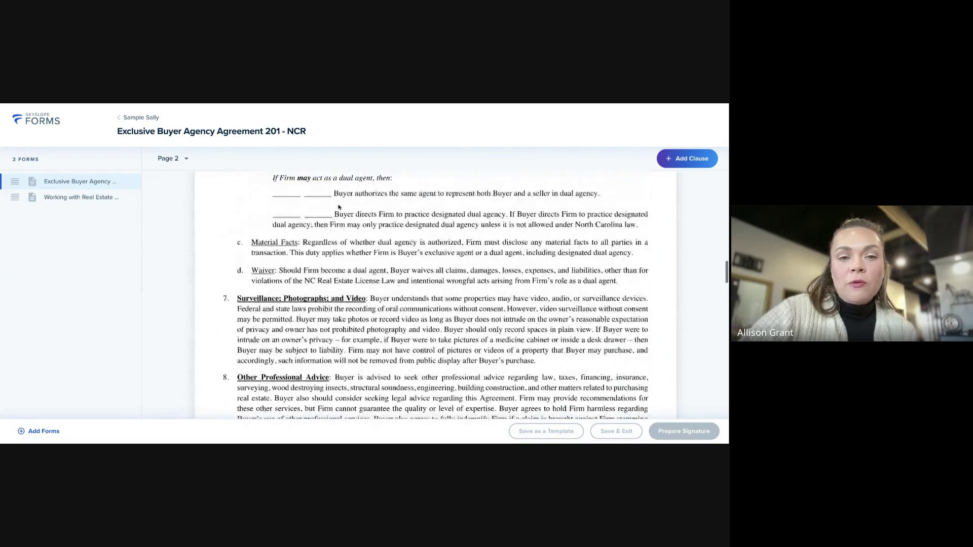
scroll(475, 269, "down", 5)
scroll(487, 287, "down", 11)
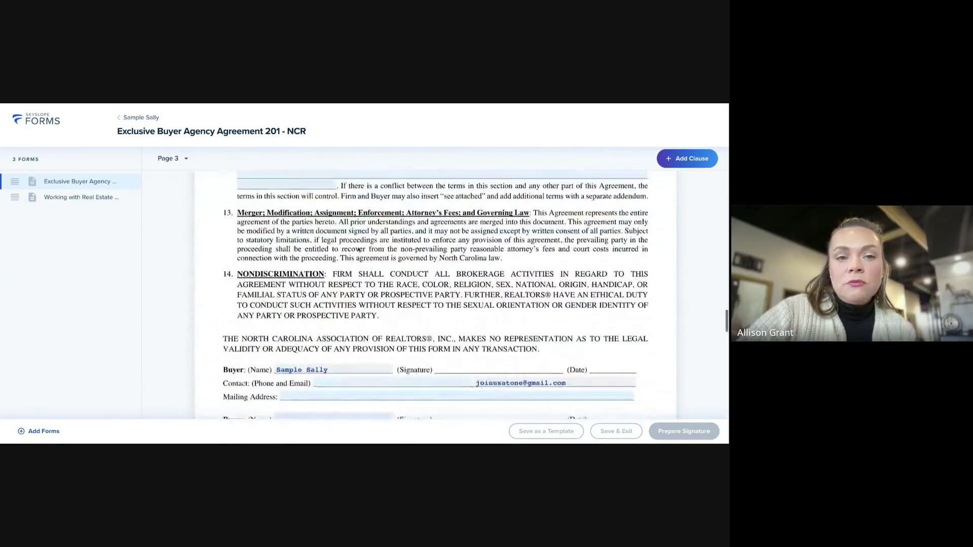
scroll(366, 206, "up", 2)
Save 'NA' as section 12's Additional Terms and scroll down into the 261 disclosure form
left_click(321, 234)
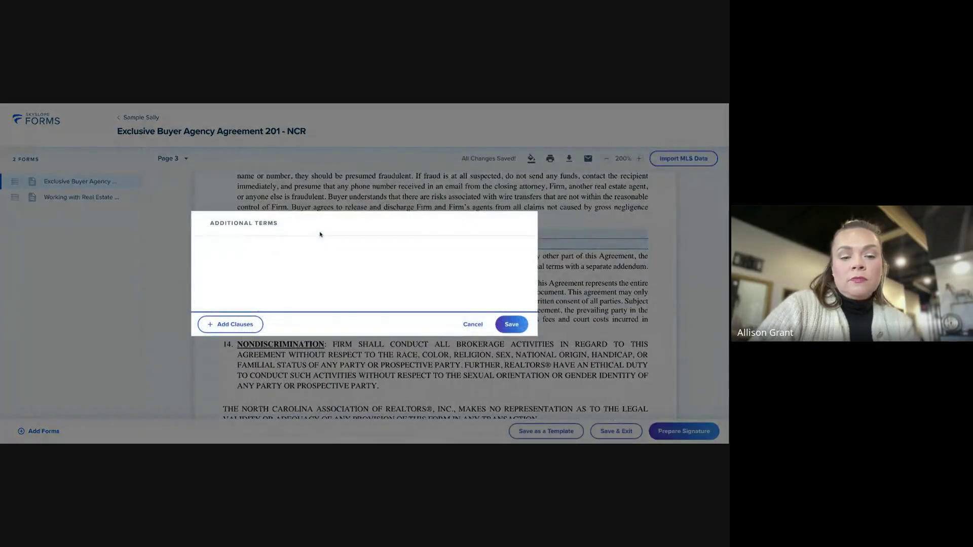
type("NA")
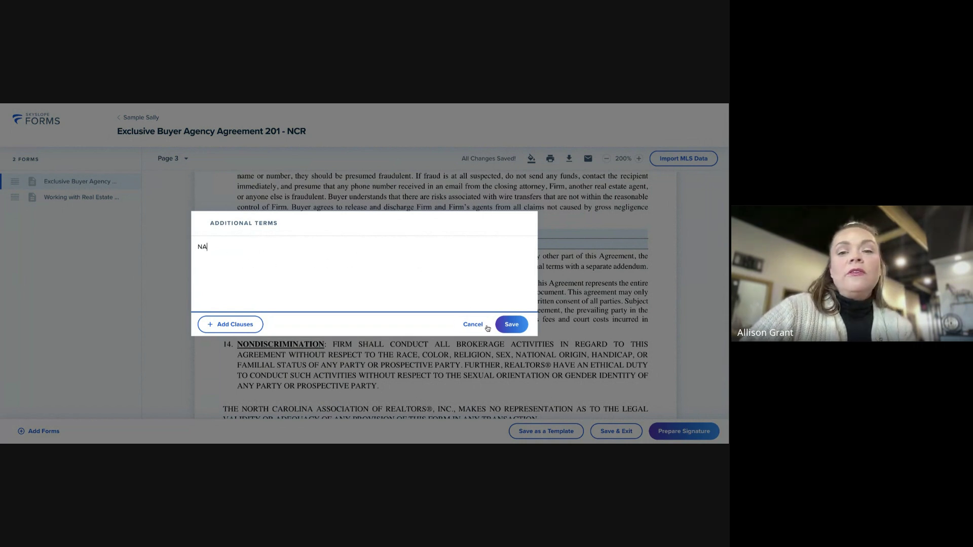
left_click(511, 324)
scroll(354, 254, "down", 2)
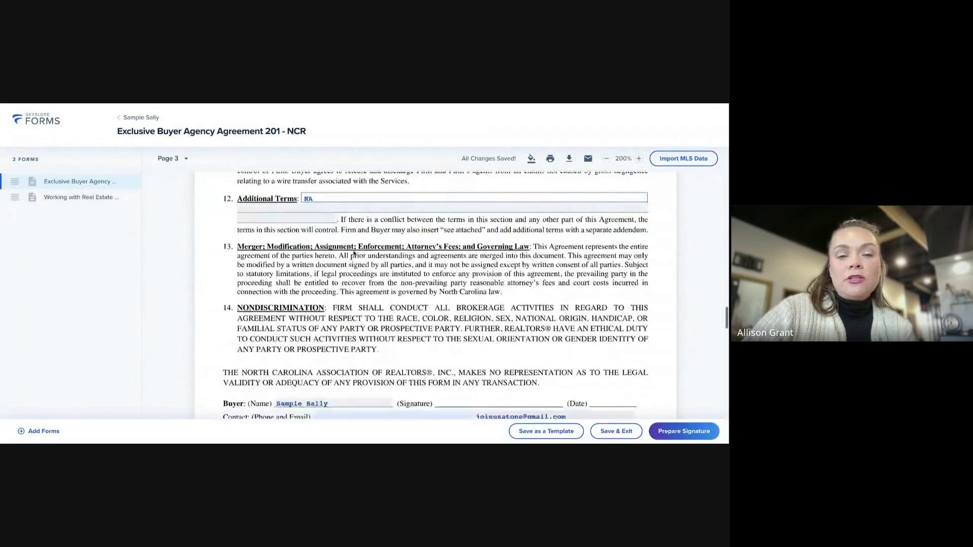
scroll(354, 253, "down", 5)
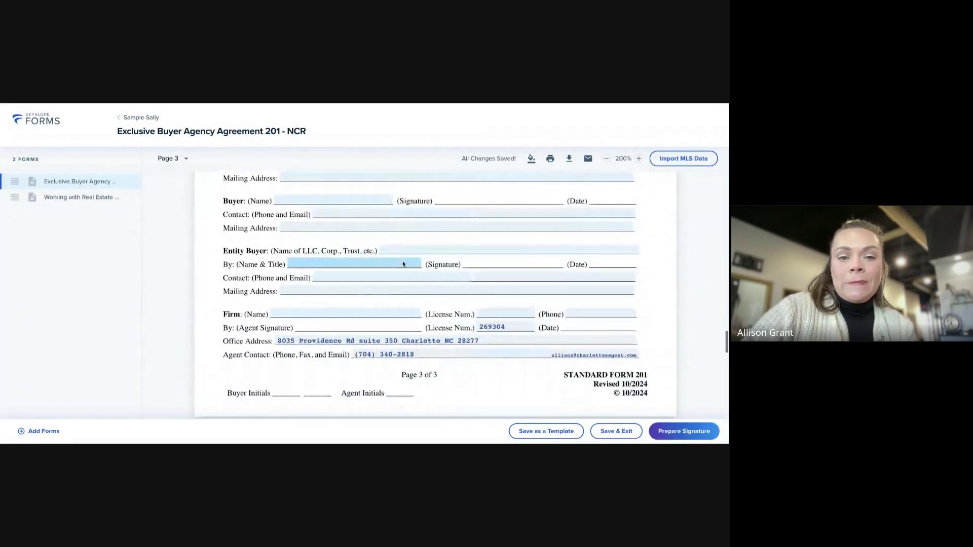
scroll(403, 264, "down", 2)
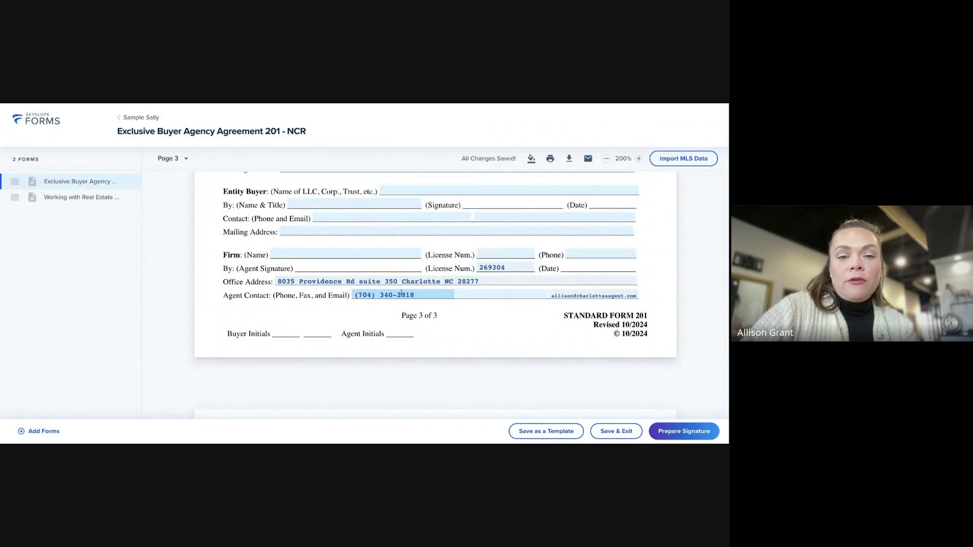
scroll(490, 311, "up", 3)
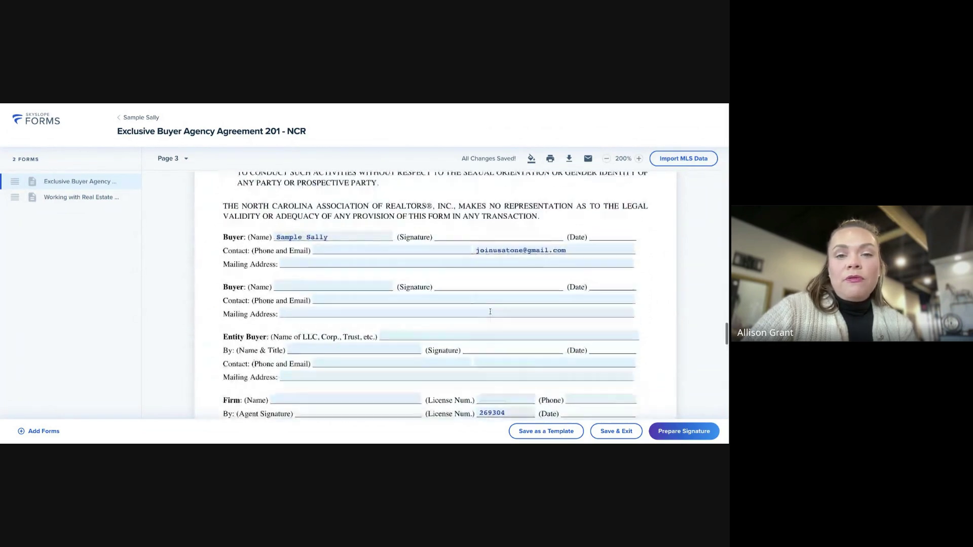
scroll(490, 312, "down", 15)
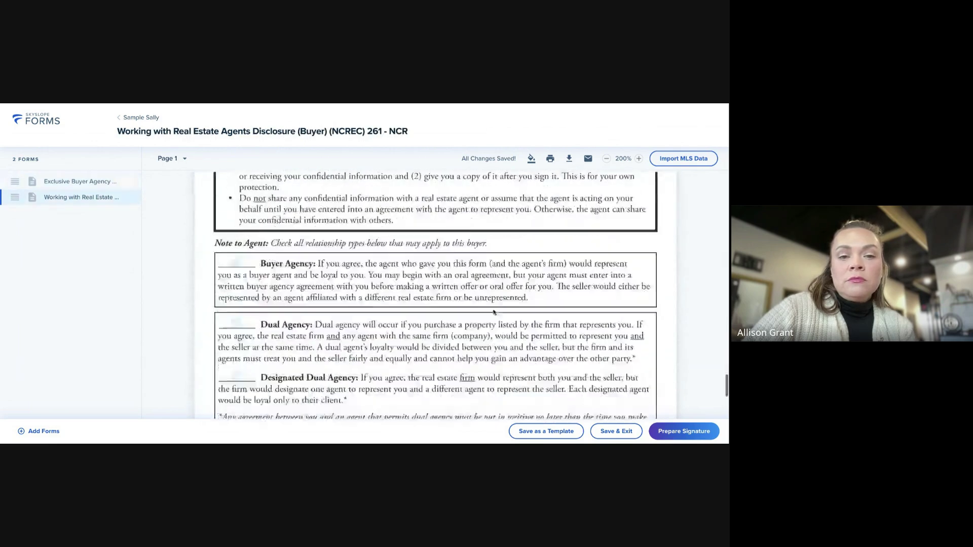
Tick Buyer Agency on the 261 disclosure and check the Share by Email options without sending
left_click(236, 246)
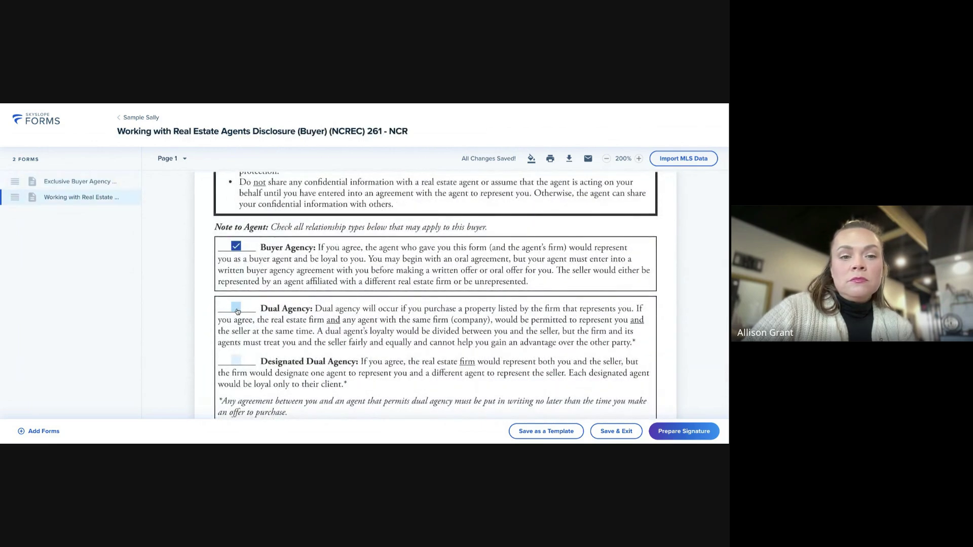
scroll(406, 299, "down", 4)
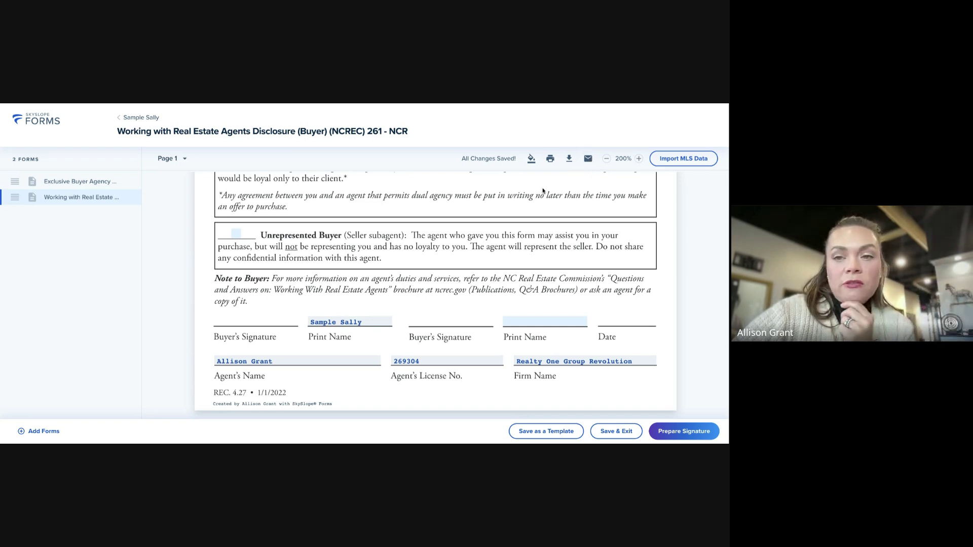
left_click(588, 160)
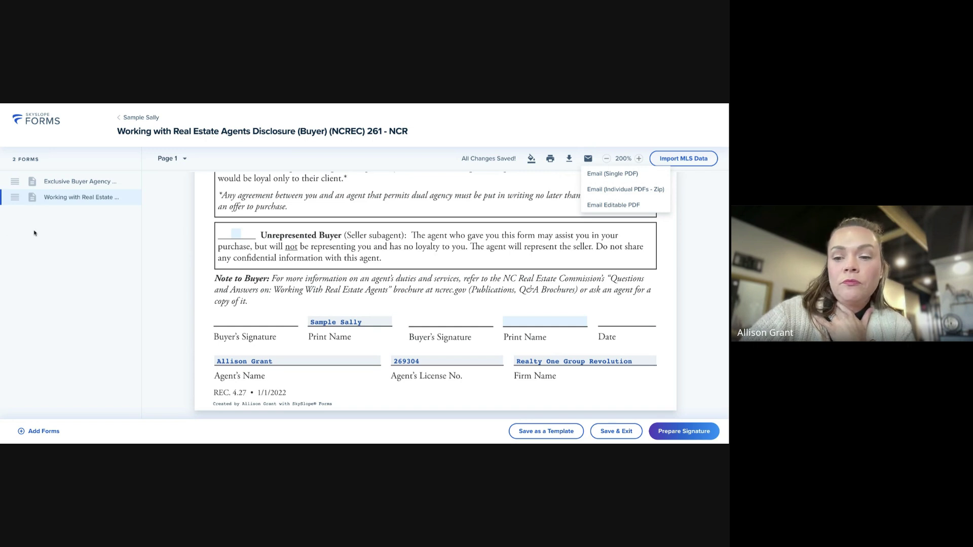
left_click(696, 237)
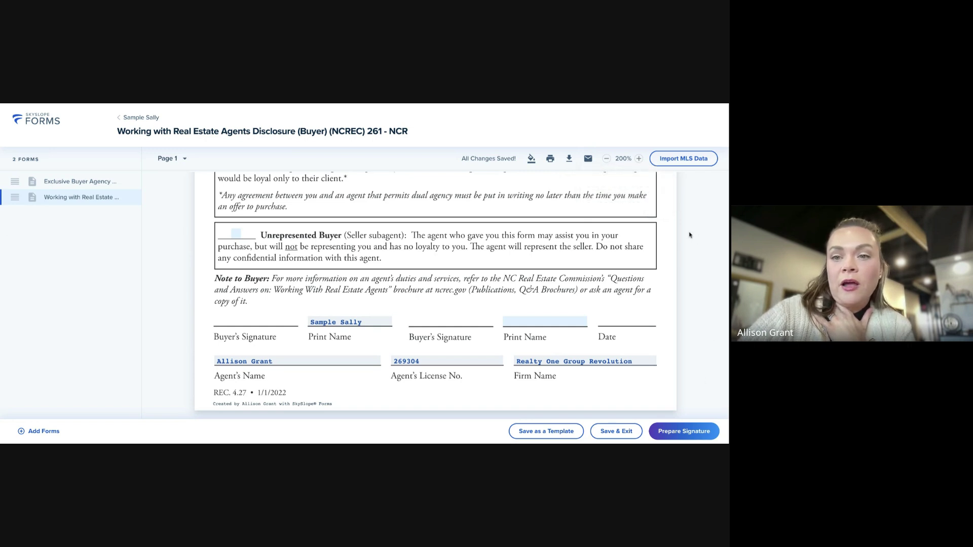
Prepare the forms for signature, adding 'Documents for Showing Homes' to the envelope name, then continue
left_click(683, 432)
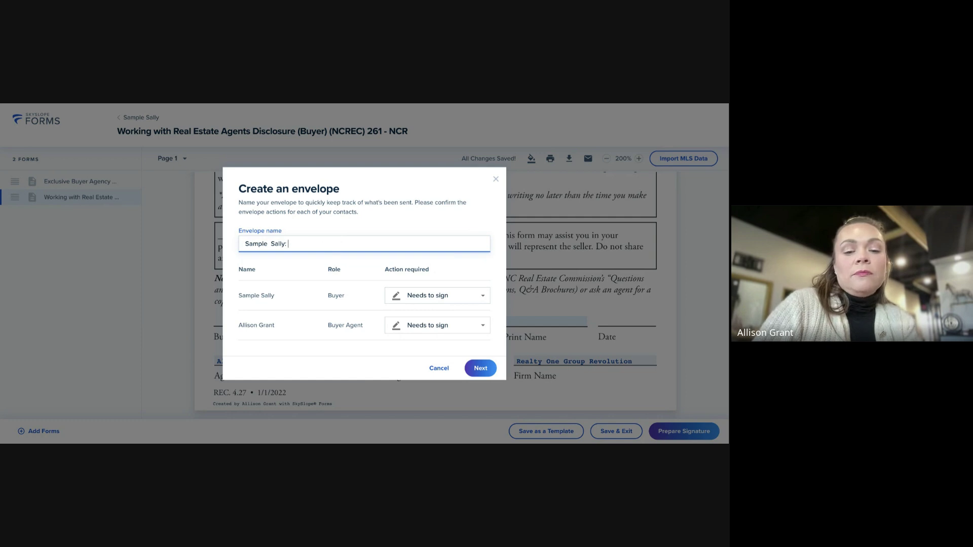
type("Documents")
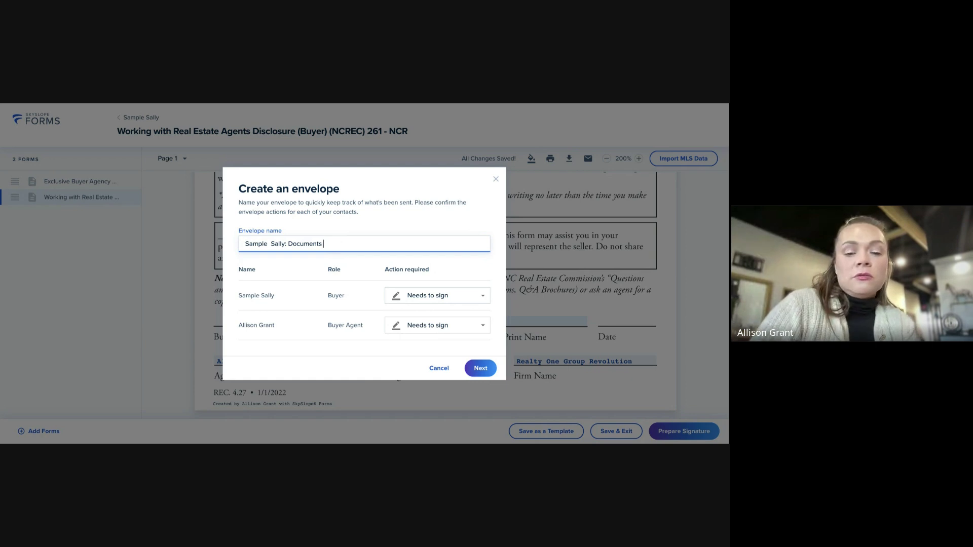
type("for SHowing")
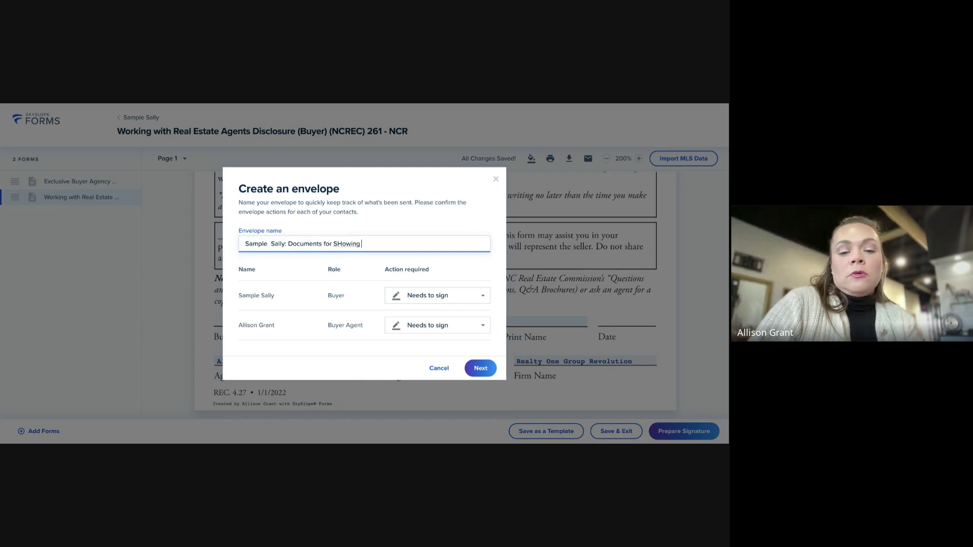
type(" Homes")
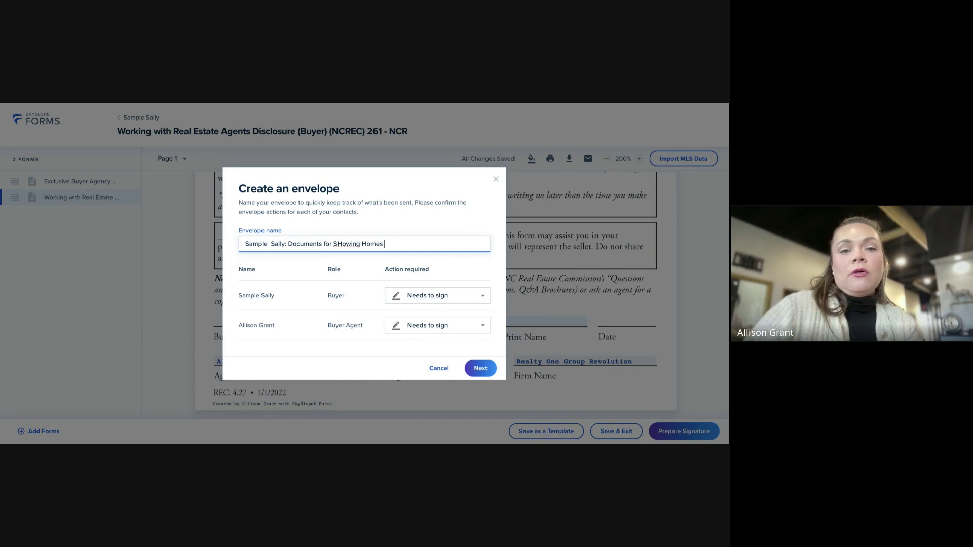
left_click(343, 243)
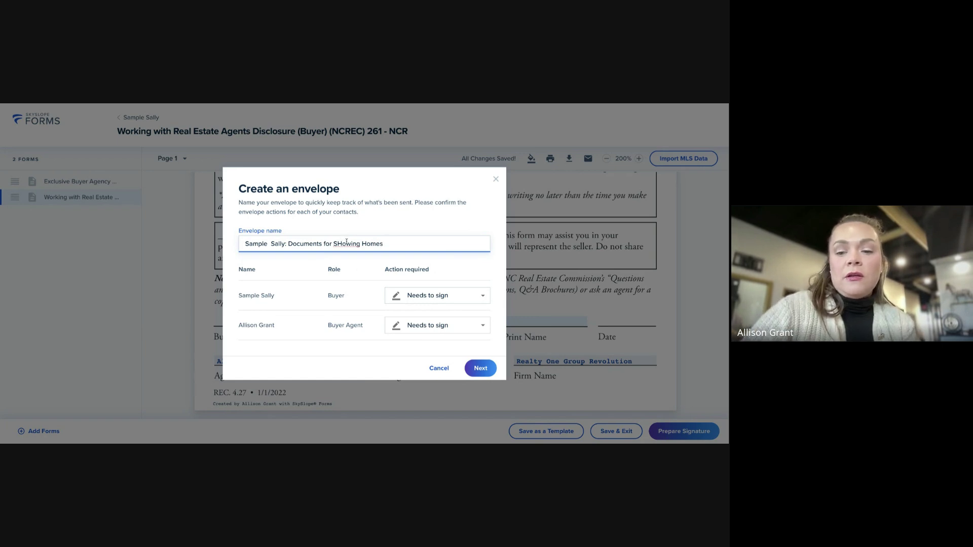
key("BackSpace")
type("h")
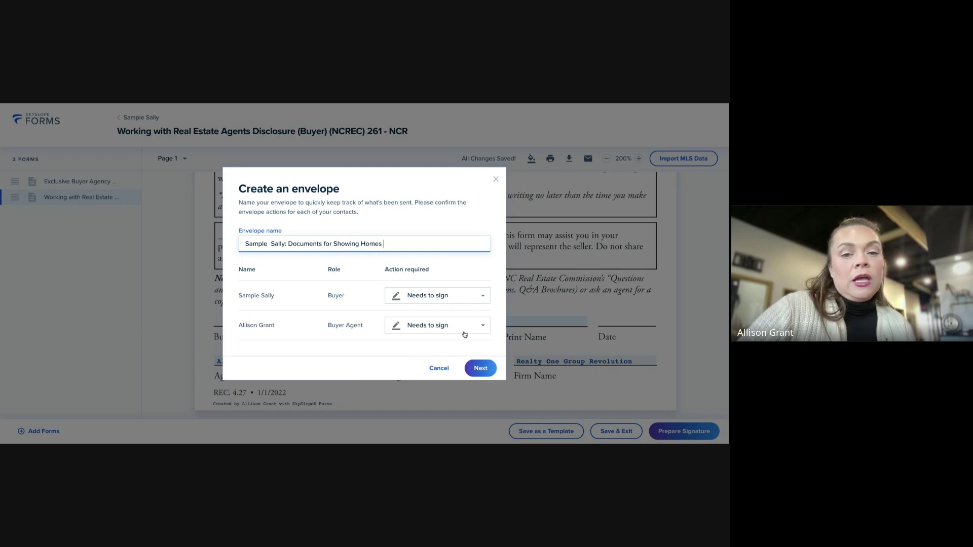
left_click(482, 371)
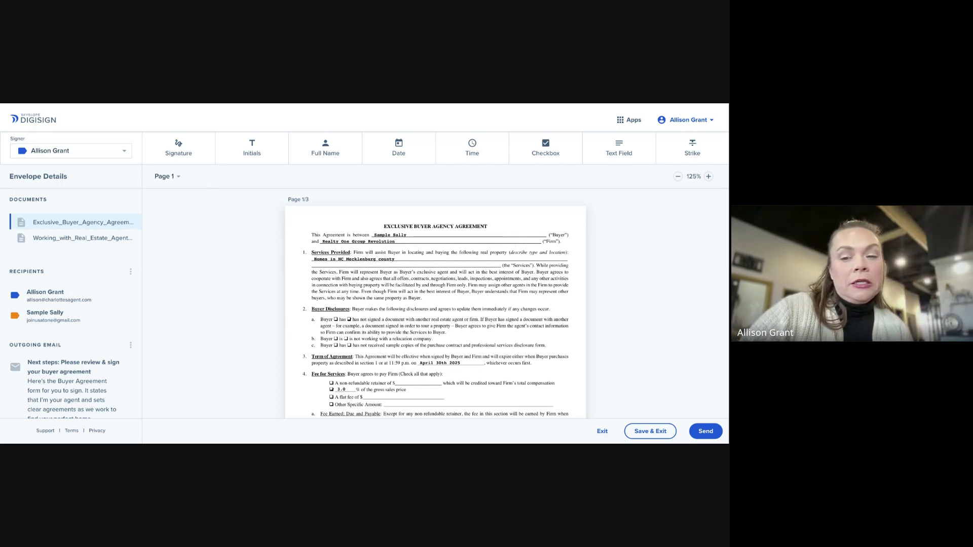
Choose Preferences from the account name menu at the top right
scroll(436, 304, "down", 1)
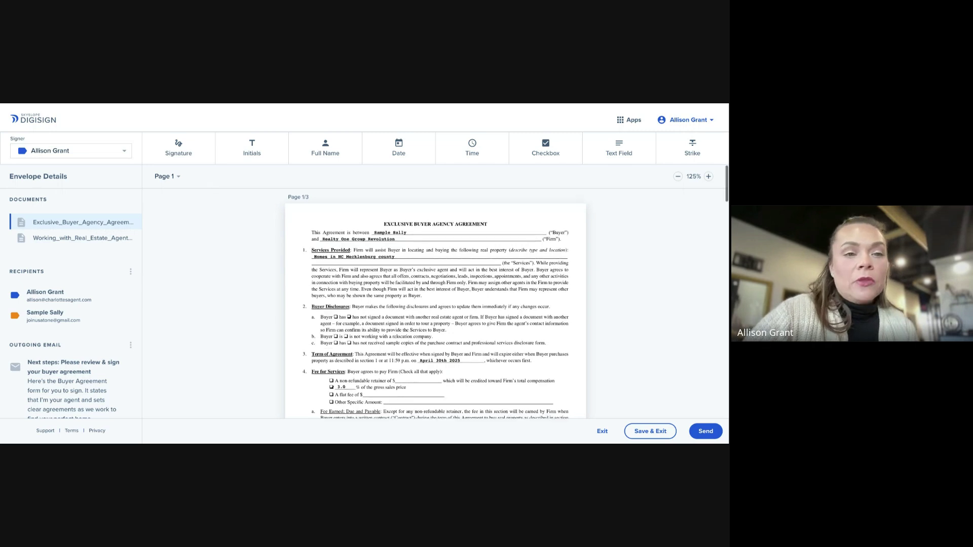
scroll(435, 304, "up", 1)
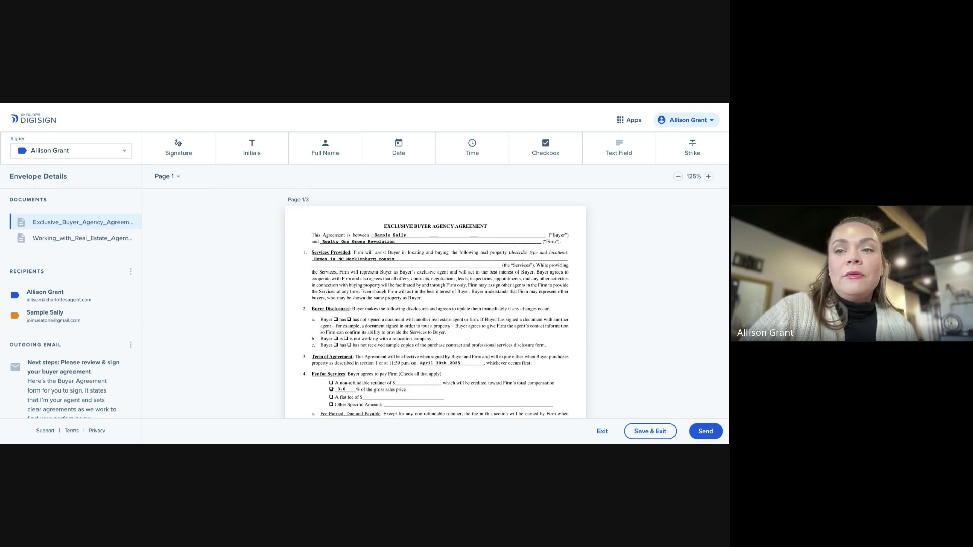
left_click(688, 120)
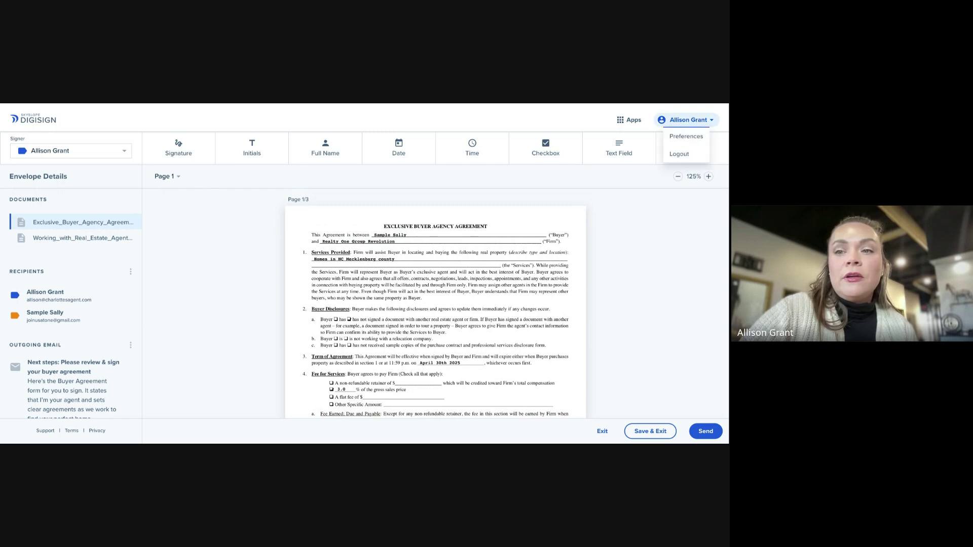
left_click(692, 138)
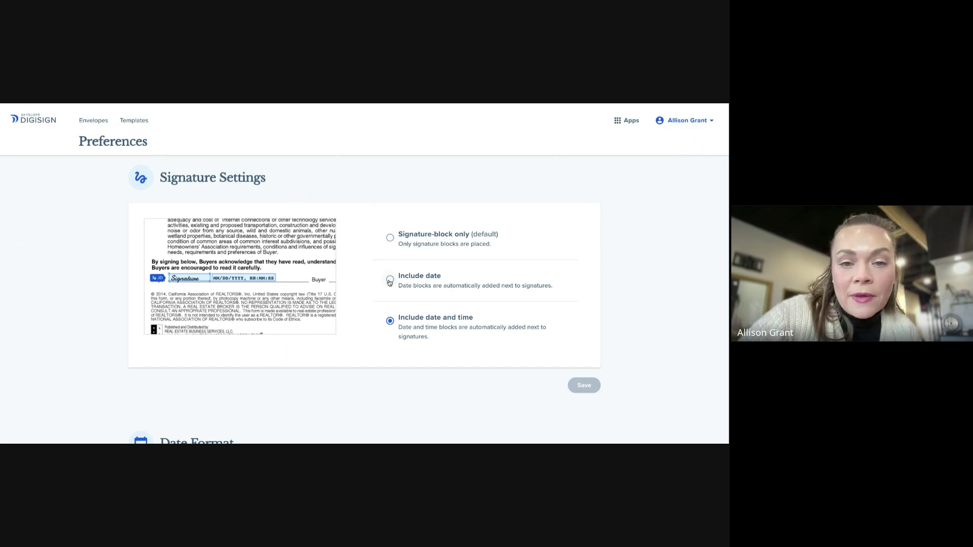
scroll(414, 266, "down", 4)
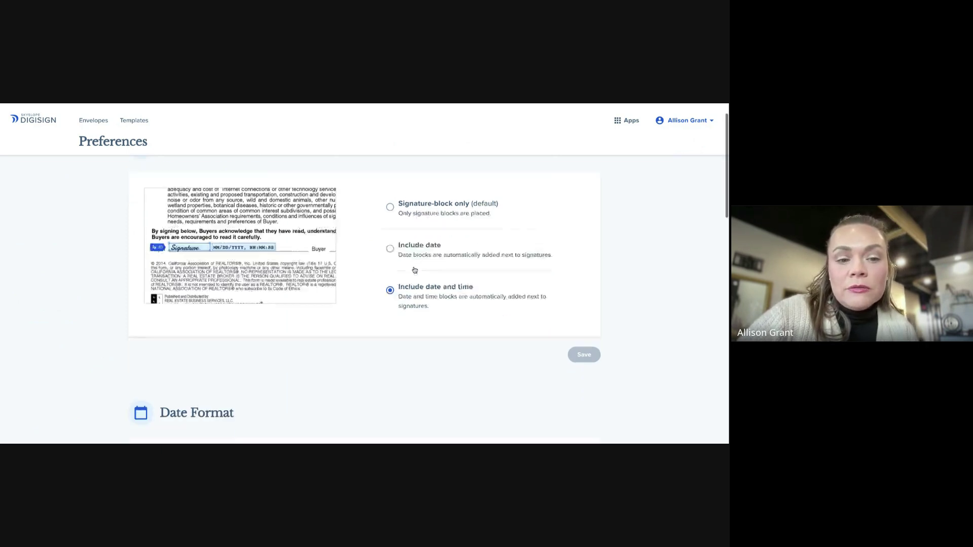
scroll(415, 269, "down", 3)
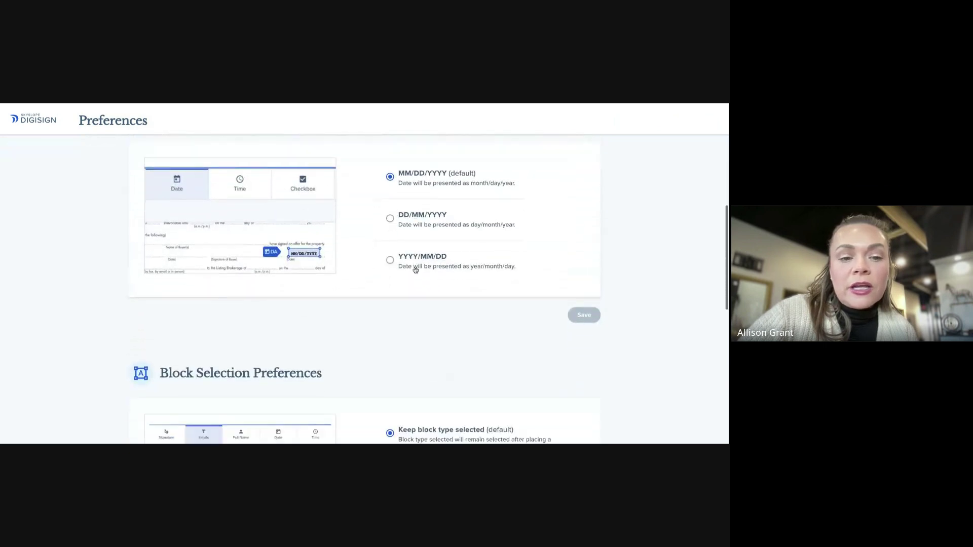
scroll(414, 270, "up", 5)
scroll(414, 269, "up", 1)
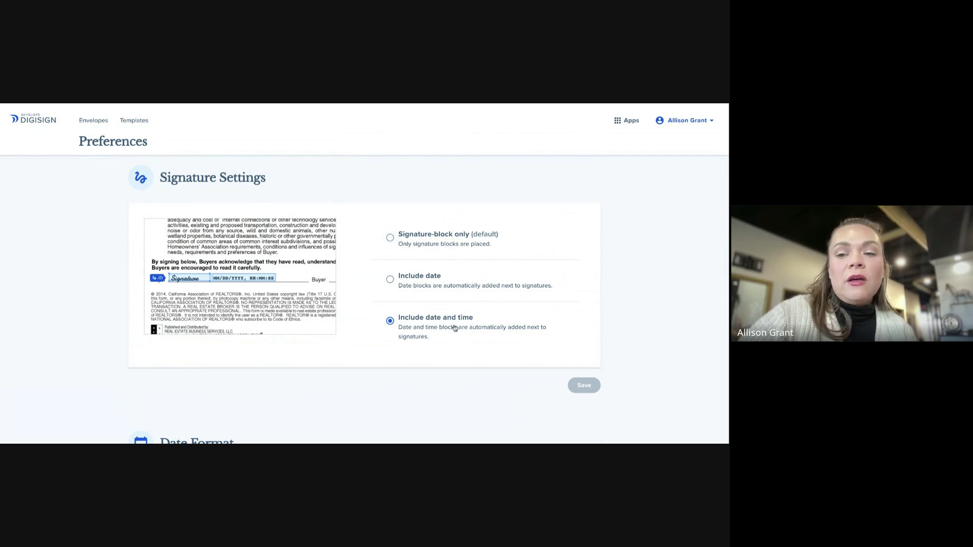
scroll(448, 328, "down", 2)
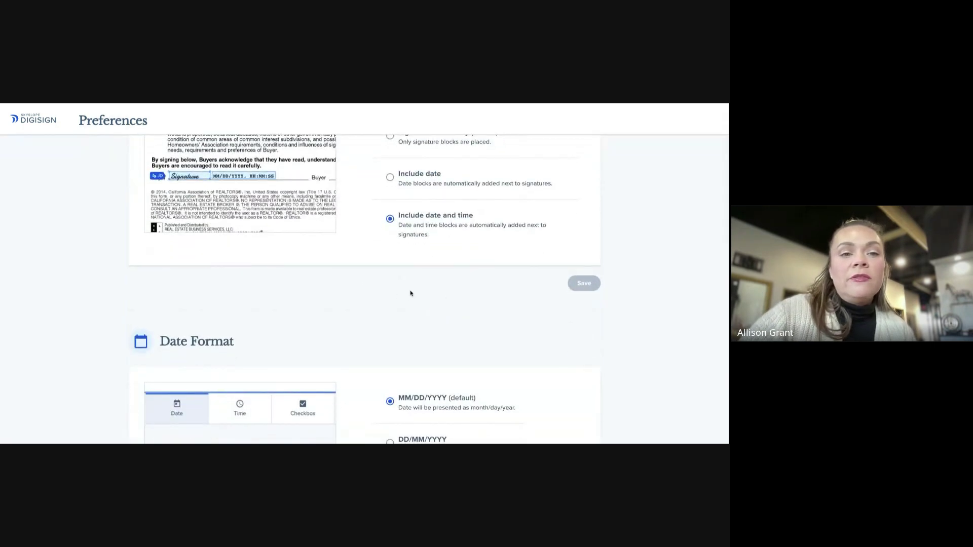
scroll(446, 284, "down", 2)
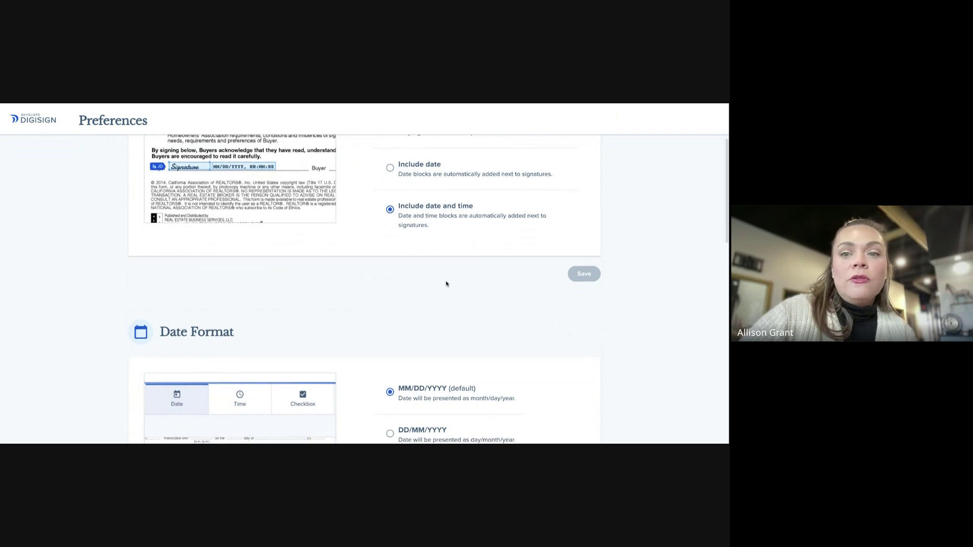
scroll(445, 281, "down", 1)
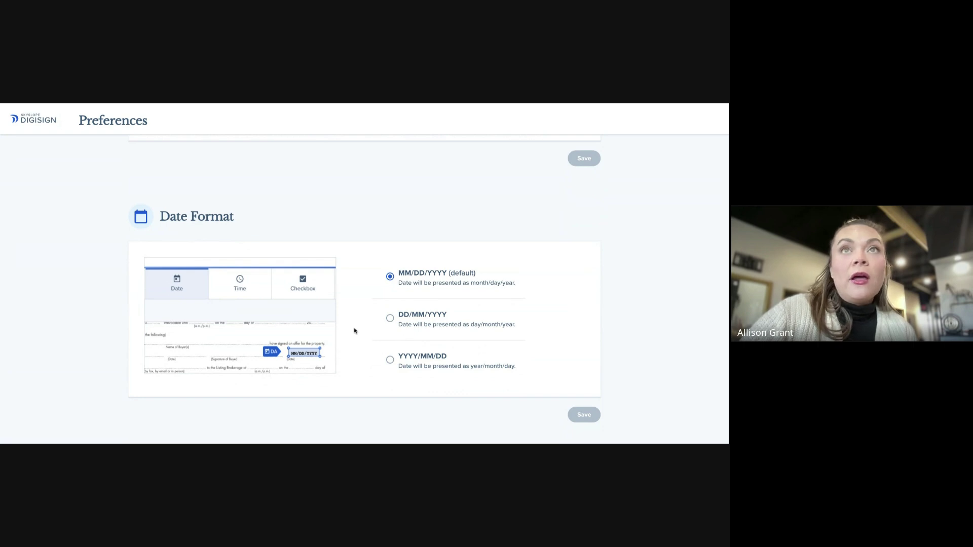
scroll(379, 308, "down", 1)
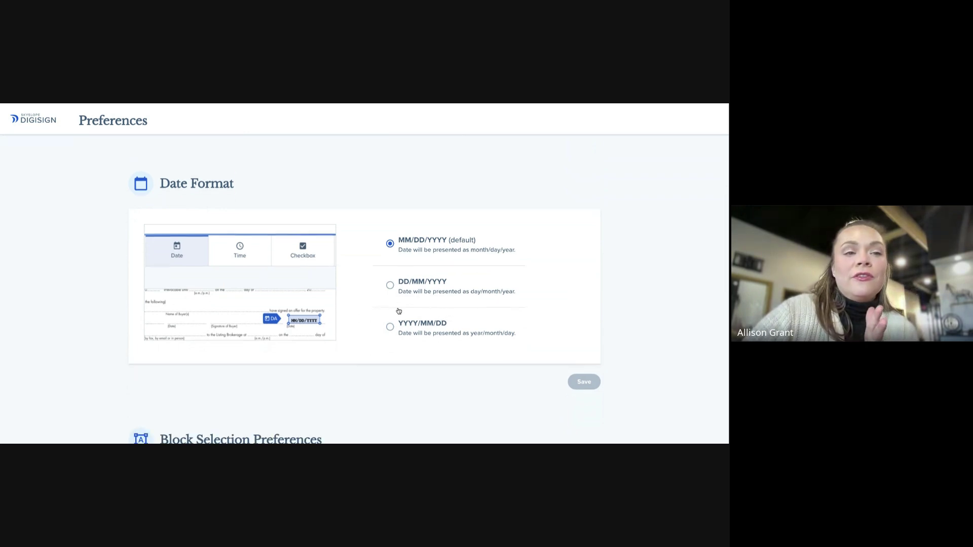
scroll(399, 311, "down", 1)
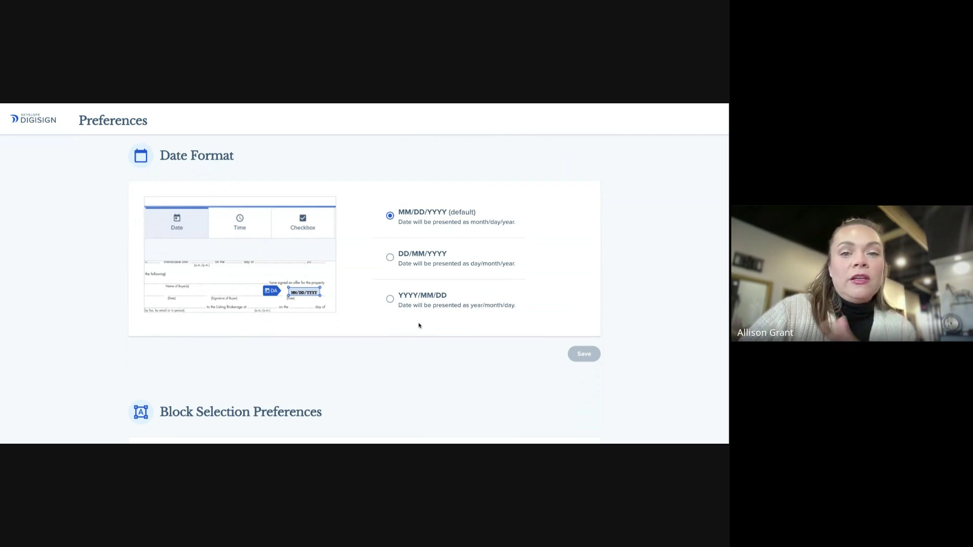
Look over Block Selection and Email Settings without changes, then go back to the envelope editor
scroll(427, 322, "down", 3)
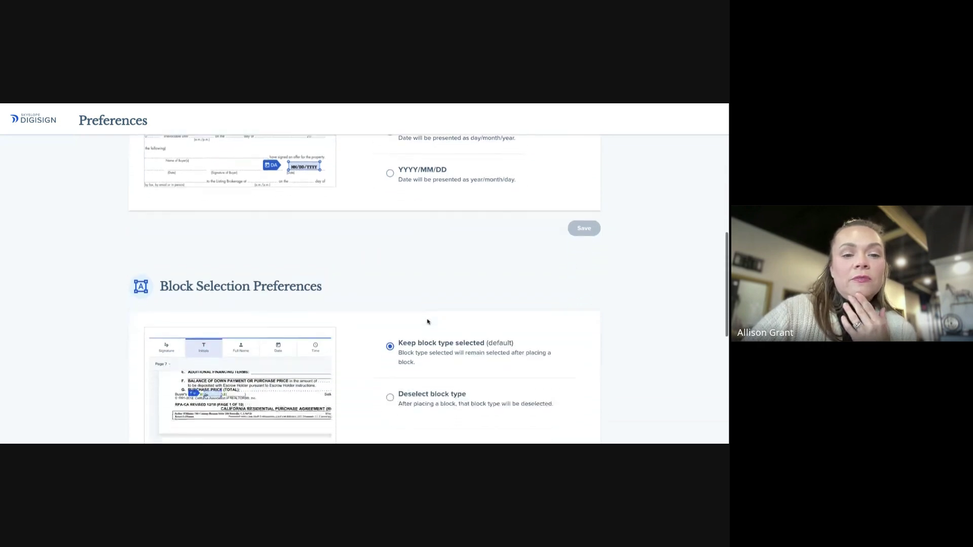
scroll(428, 321, "down", 2)
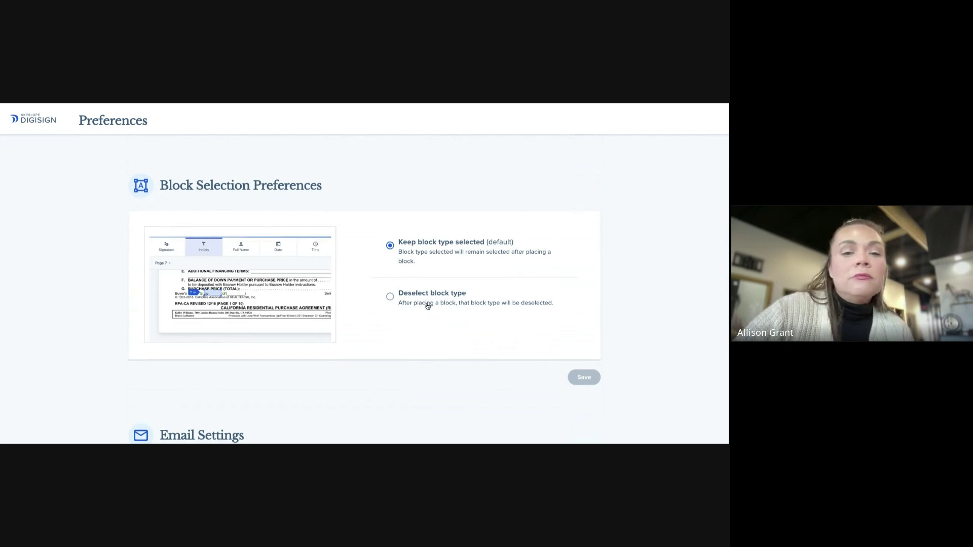
scroll(428, 305, "down", 2)
scroll(427, 304, "down", 3)
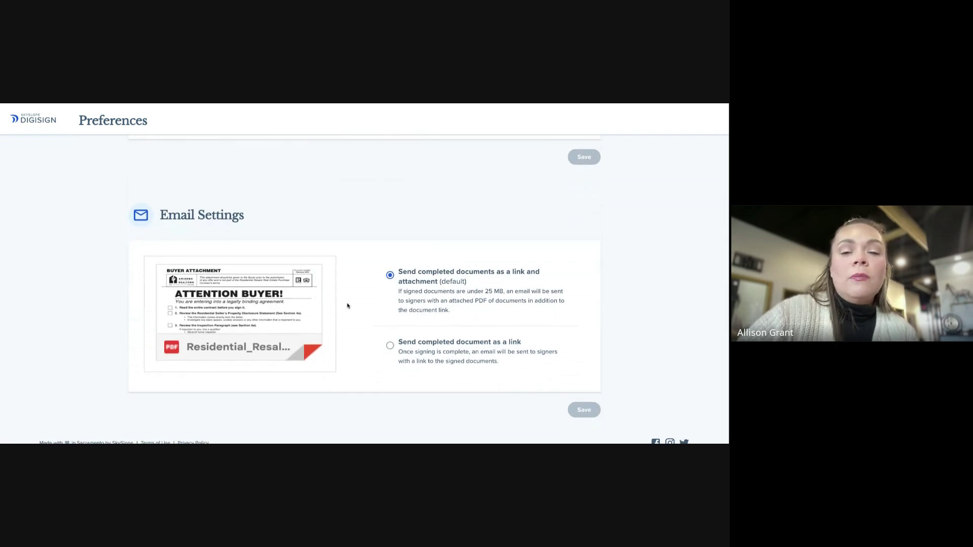
scroll(348, 305, "down", 1)
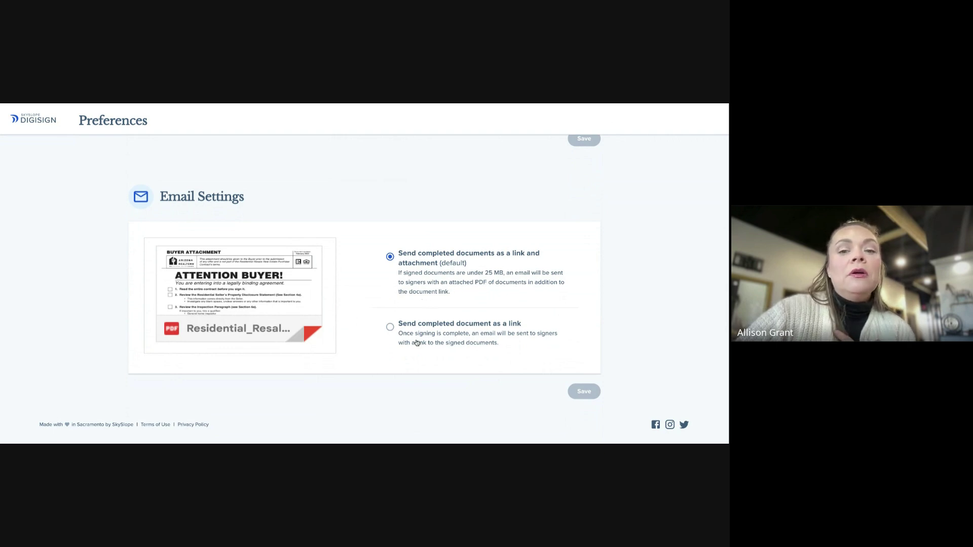
scroll(437, 343, "down", 1)
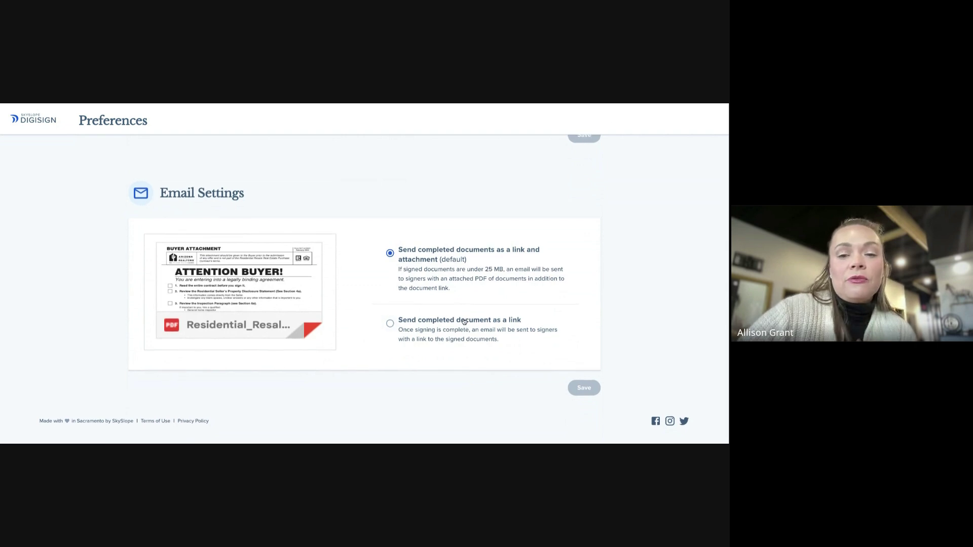
scroll(464, 322, "up", 15)
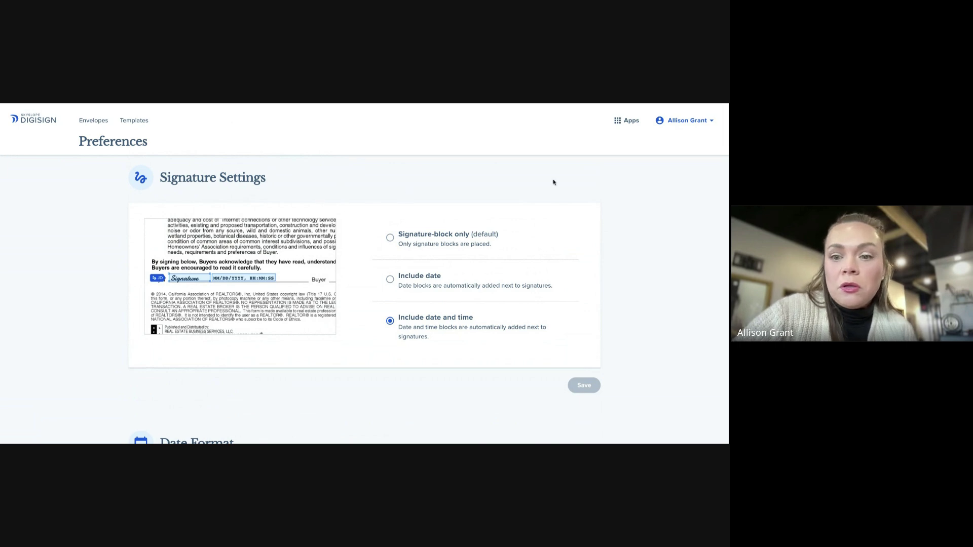
scroll(551, 183, "down", 1)
scroll(550, 183, "up", 1)
scroll(302, 268, "down", 10)
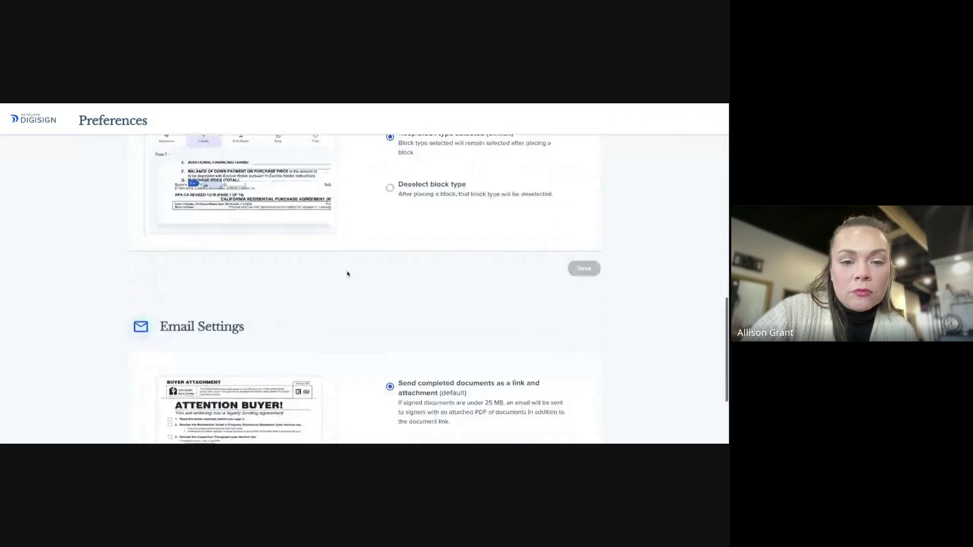
scroll(402, 285, "up", 10)
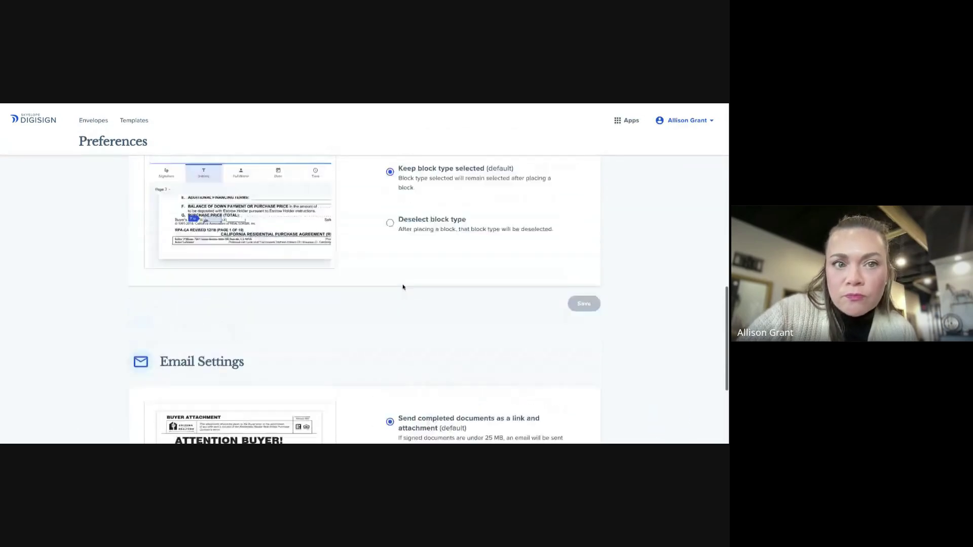
scroll(404, 283, "up", 5)
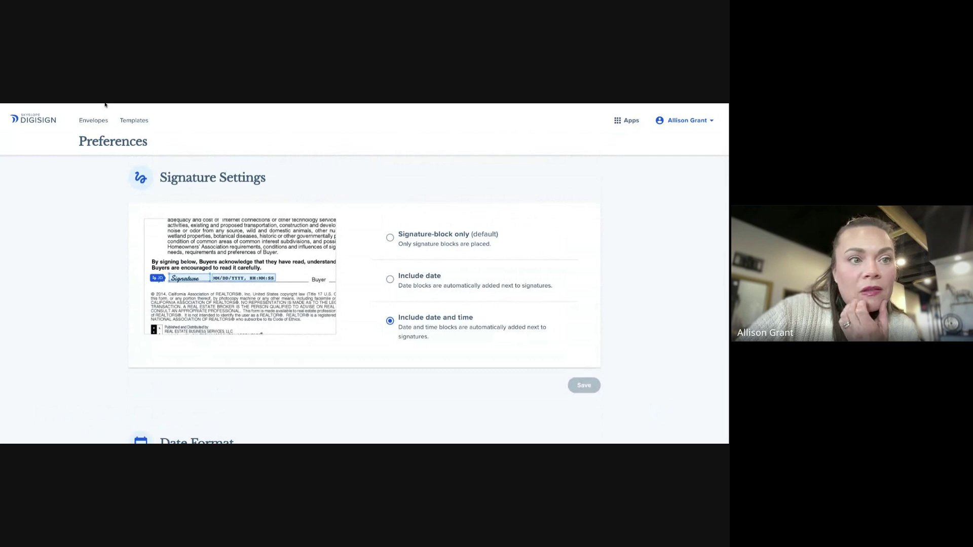
key("alt+Left")
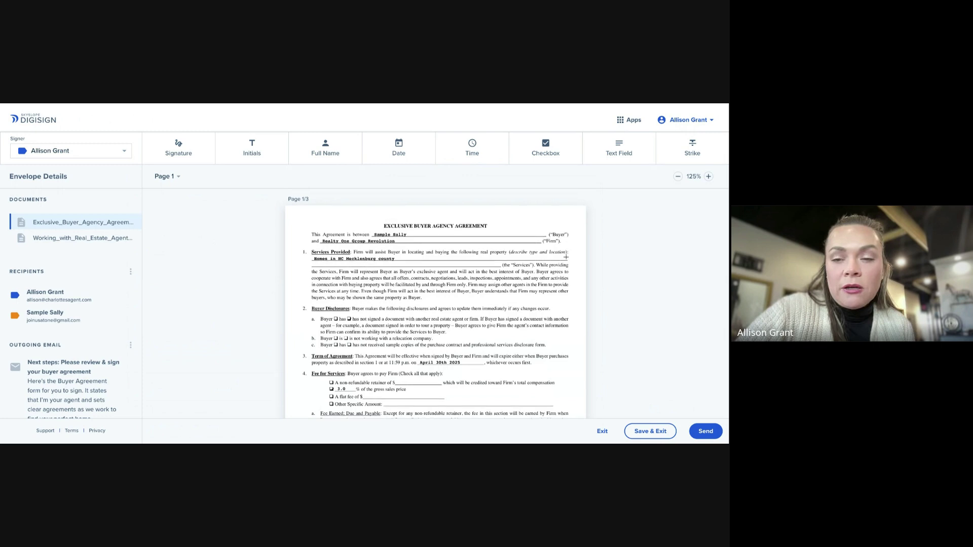
Scroll the agreement past page 1 to the dual agency Authorizations on page 2
scroll(566, 257, "down", 2)
scroll(566, 257, "down", 3)
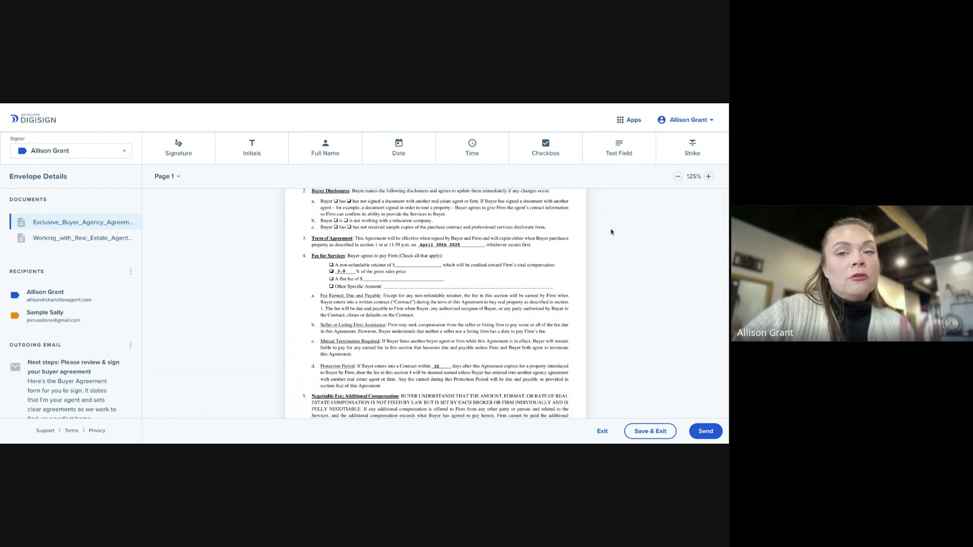
scroll(610, 230, "down", 1)
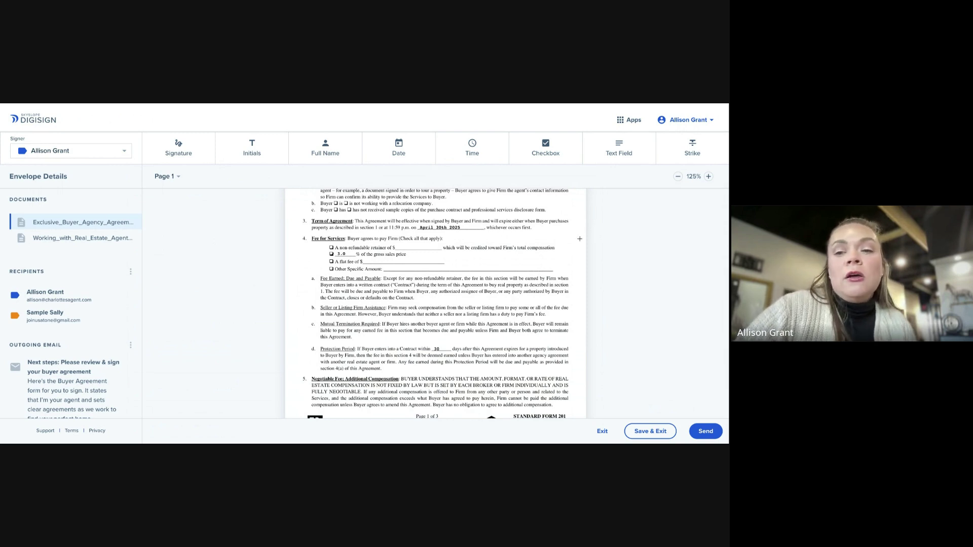
scroll(582, 241, "up", 6)
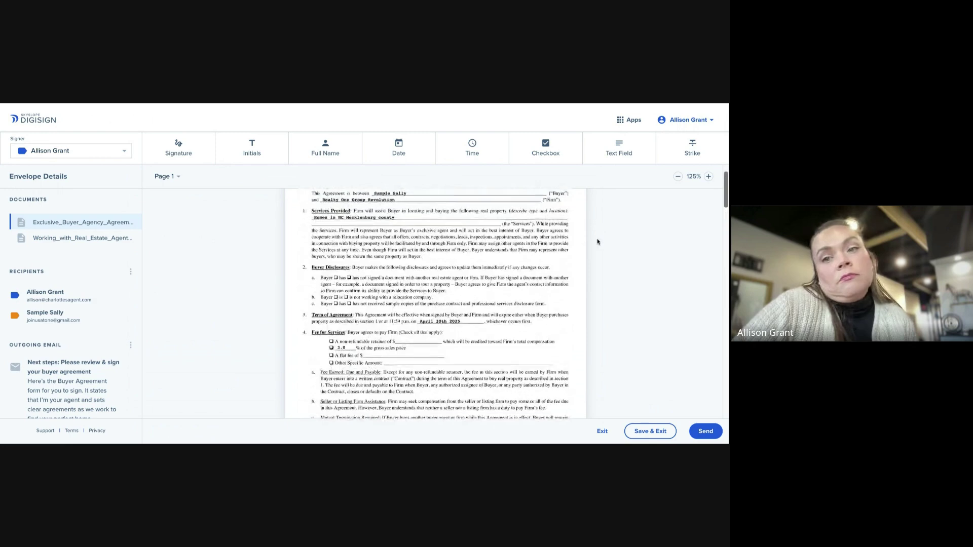
scroll(602, 242, "down", 1)
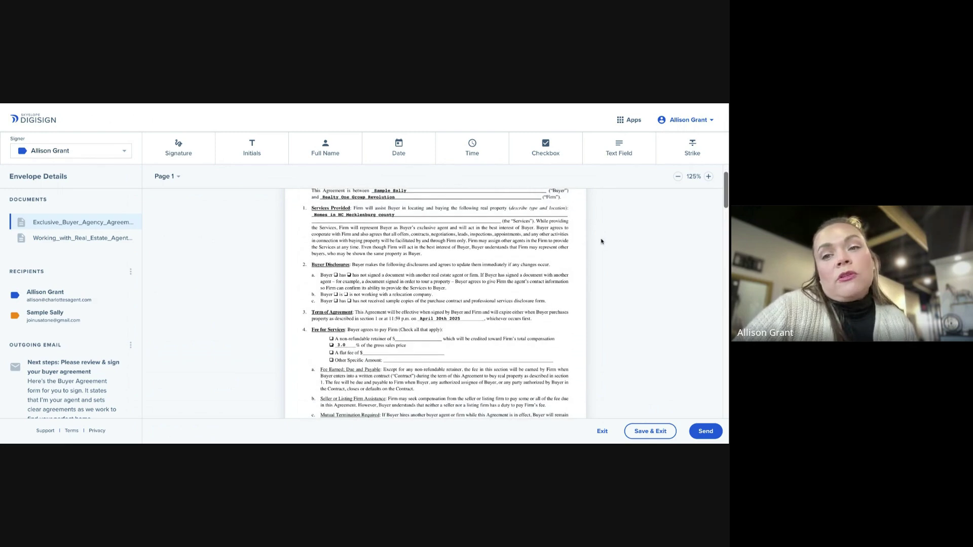
scroll(605, 239, "down", 1)
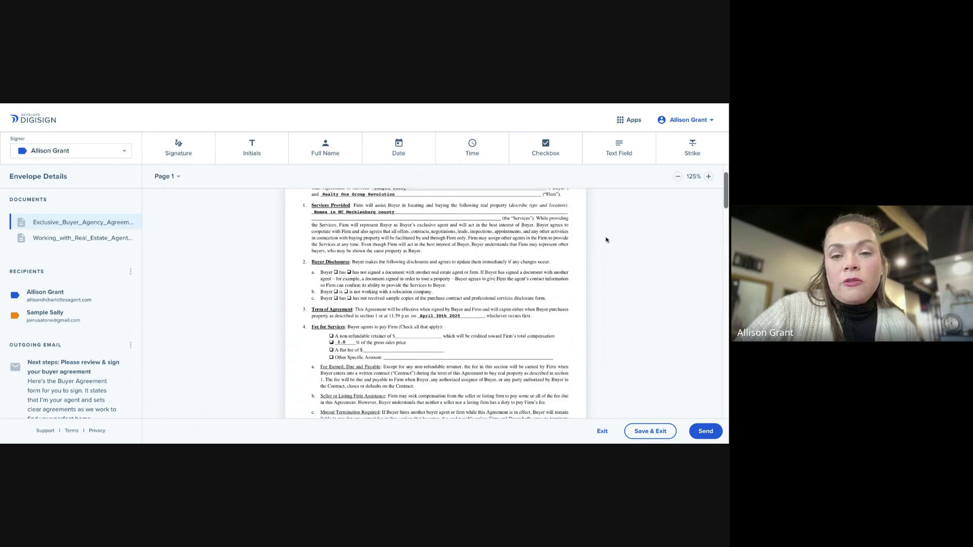
scroll(608, 267, "down", 4)
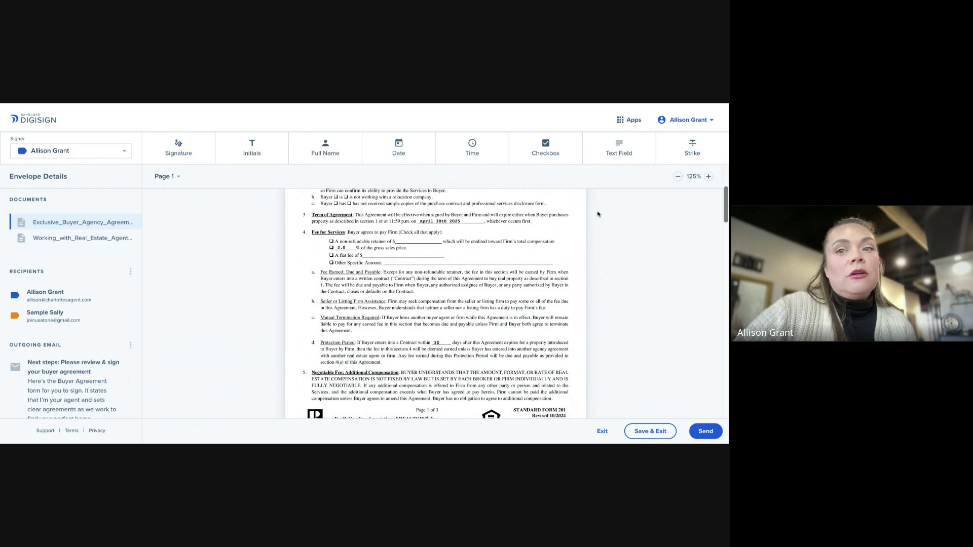
scroll(598, 216, "up", 1)
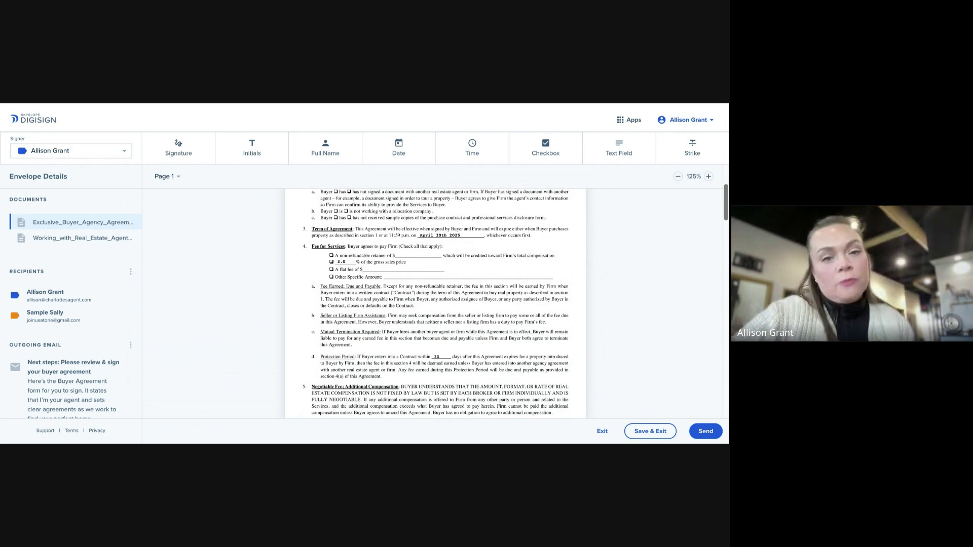
scroll(436, 305, "up", 3)
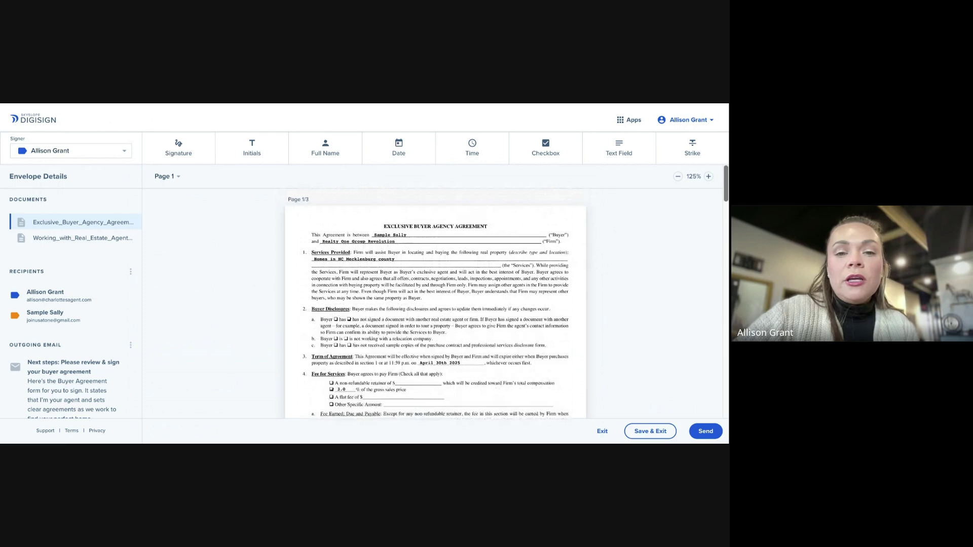
scroll(436, 304, "down", 8)
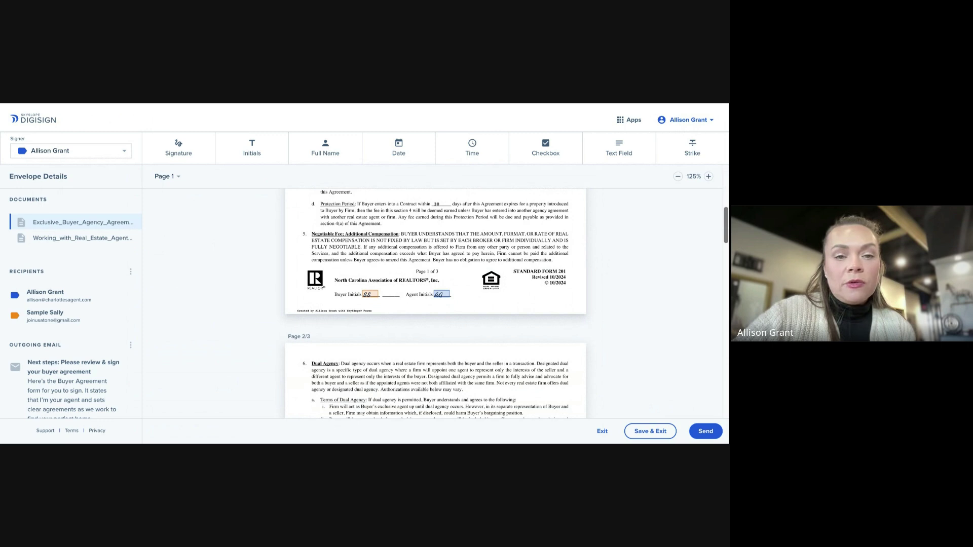
scroll(435, 304, "down", 1)
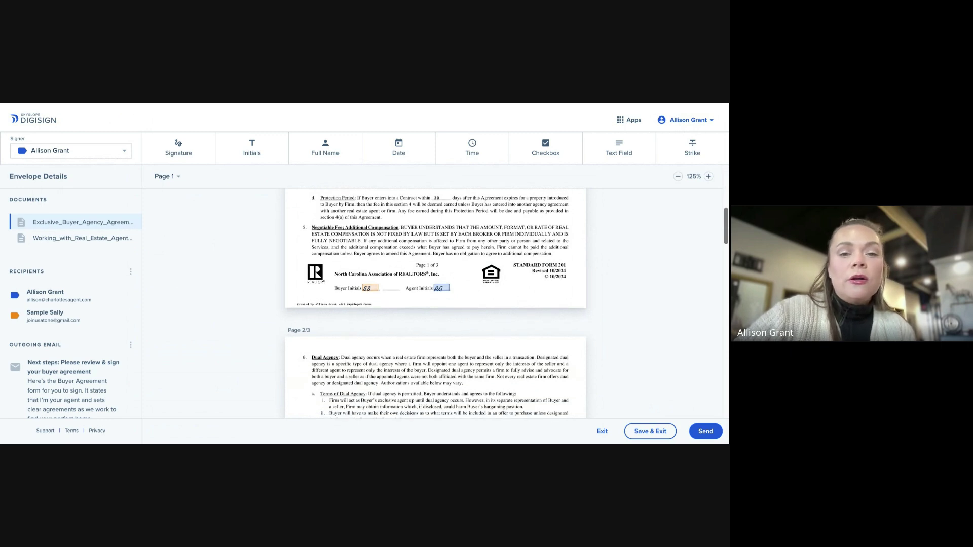
scroll(436, 304, "up", 2)
scroll(435, 304, "down", 5)
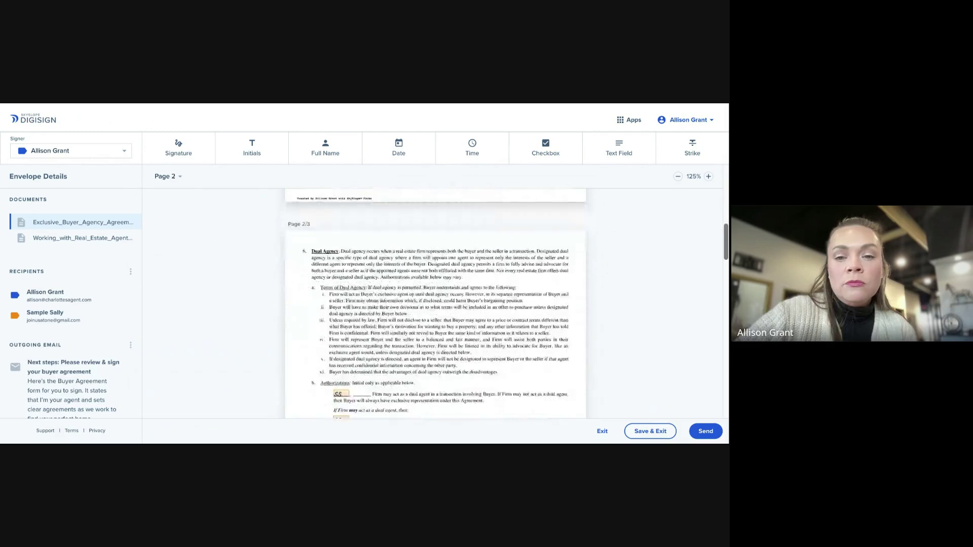
scroll(436, 304, "down", 3)
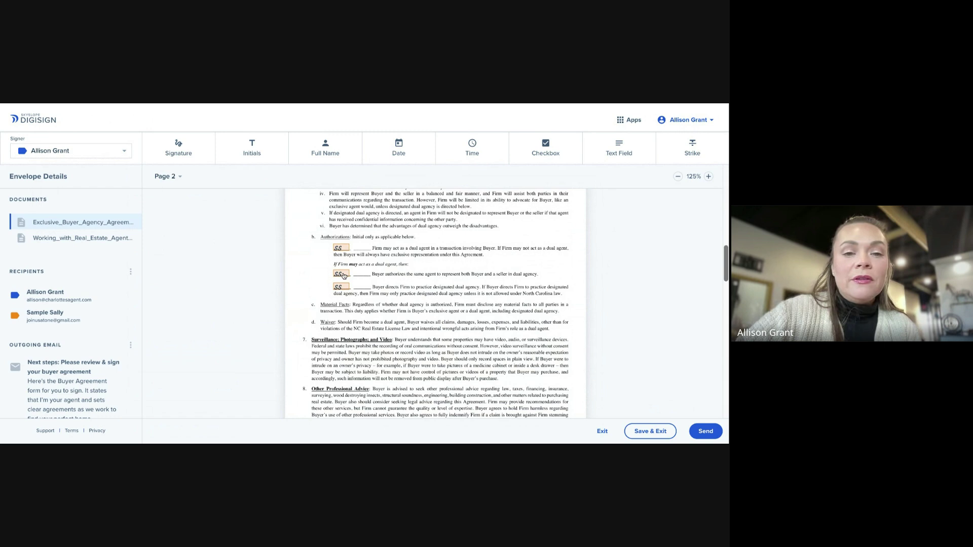
Delete the SS initials block on the middle dual agency line, then select the first SS block
left_click_drag(344, 276, 316, 274)
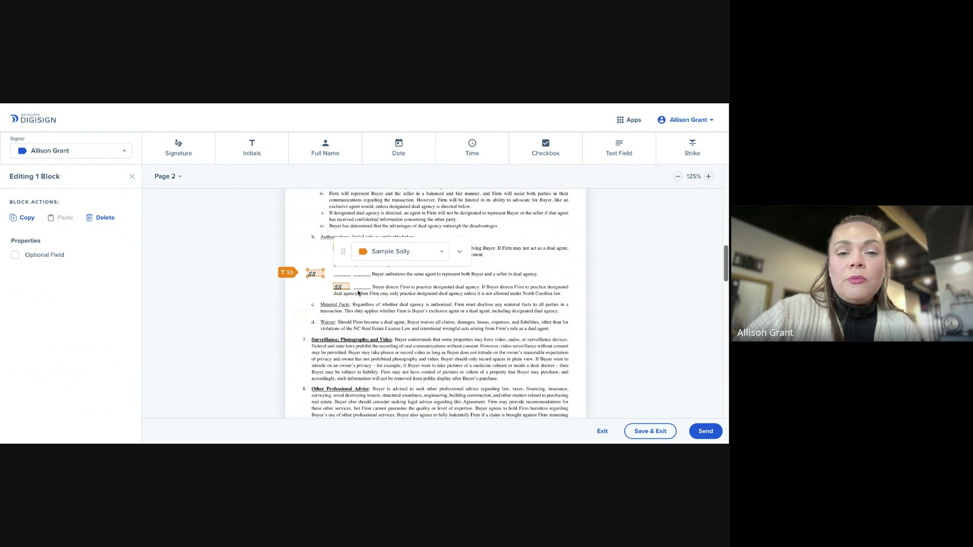
left_click(460, 252)
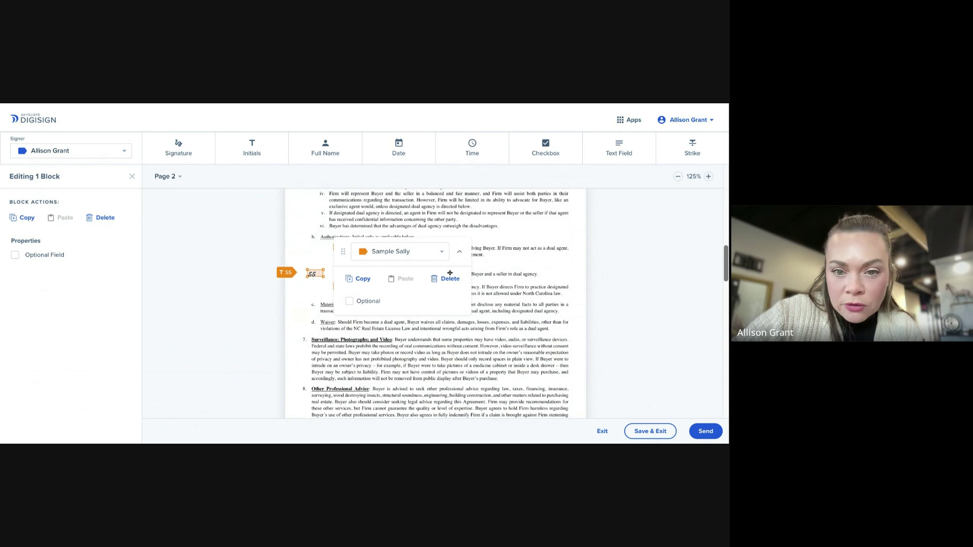
left_click(447, 279)
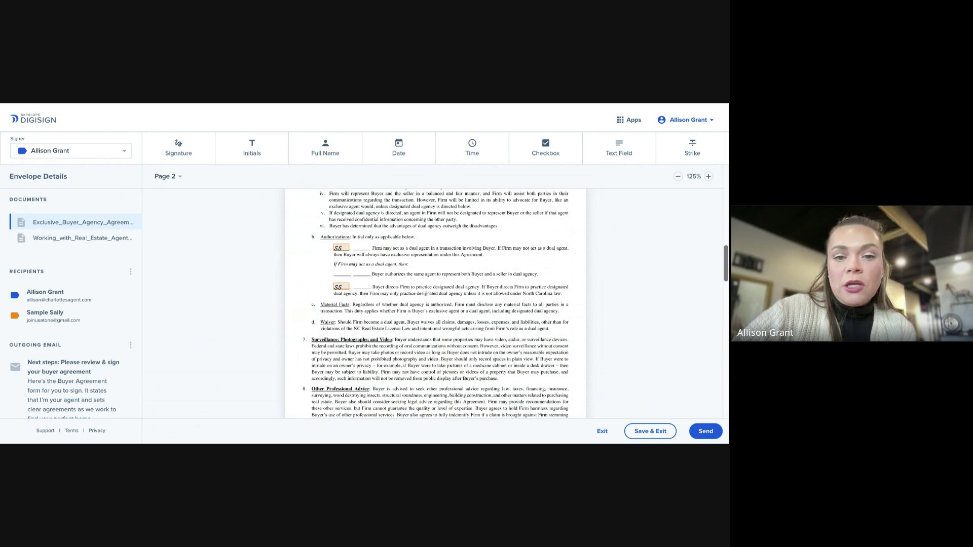
scroll(422, 295, "down", 1)
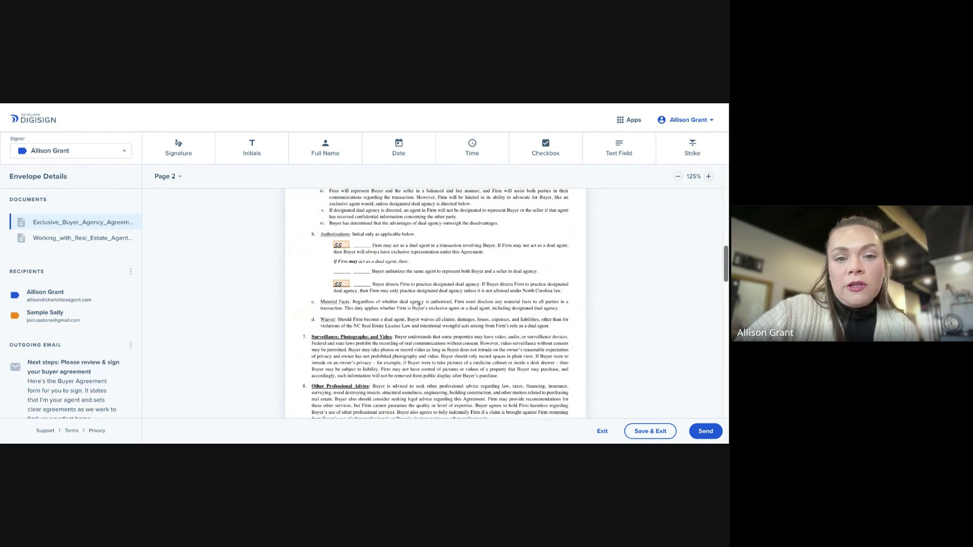
left_click(344, 247)
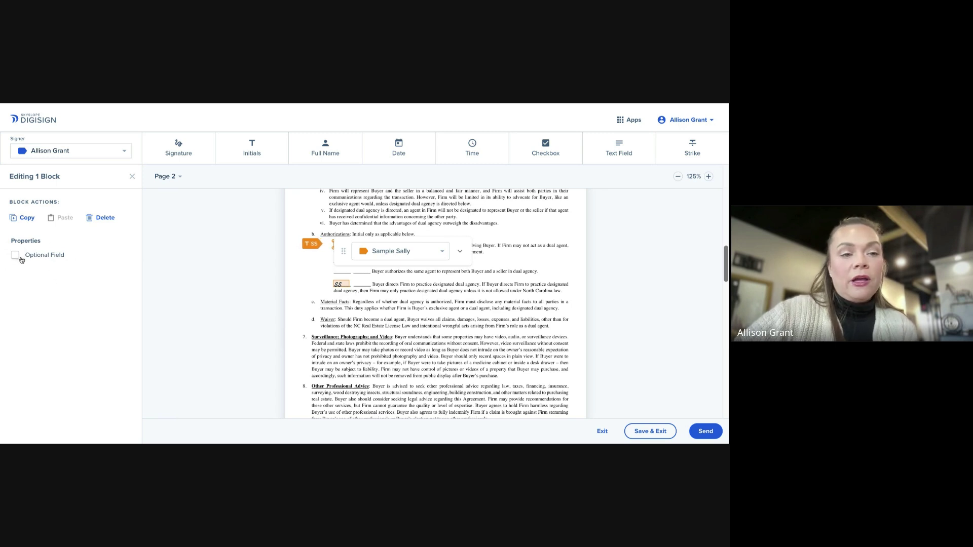
left_click_drag(438, 238, 281, 254)
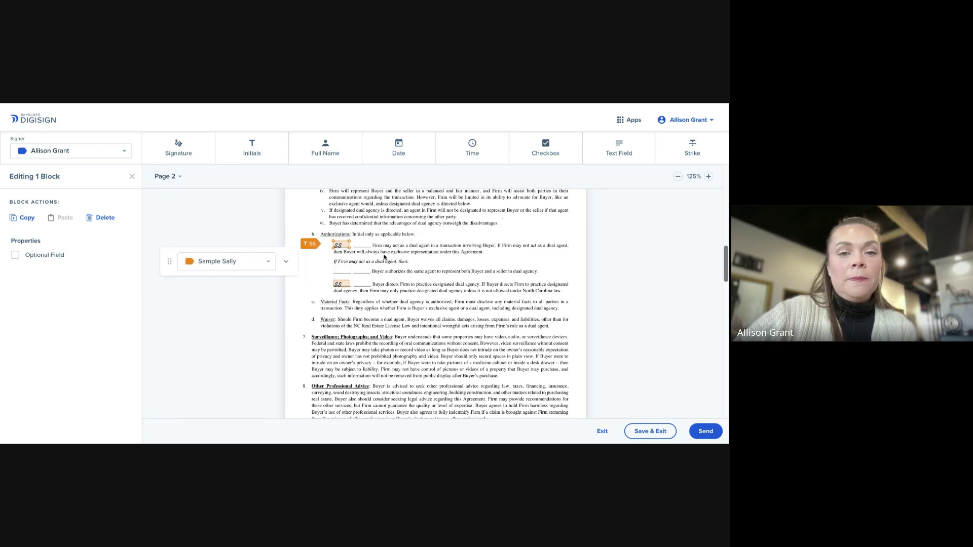
Scroll through agreement page 3 to the 261 disclosure's buyer signature and date fields
scroll(385, 257, "down", 3)
scroll(385, 257, "down", 10)
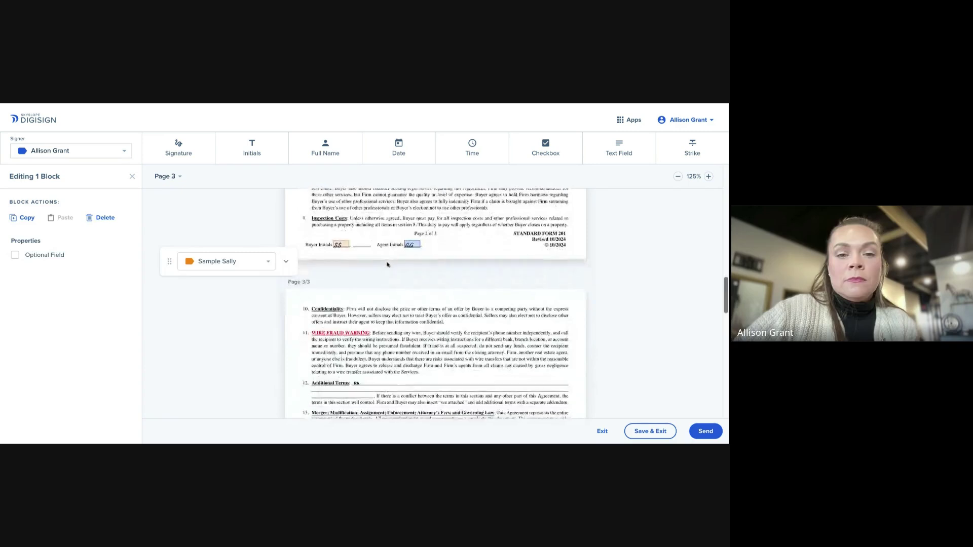
scroll(388, 265, "down", 5)
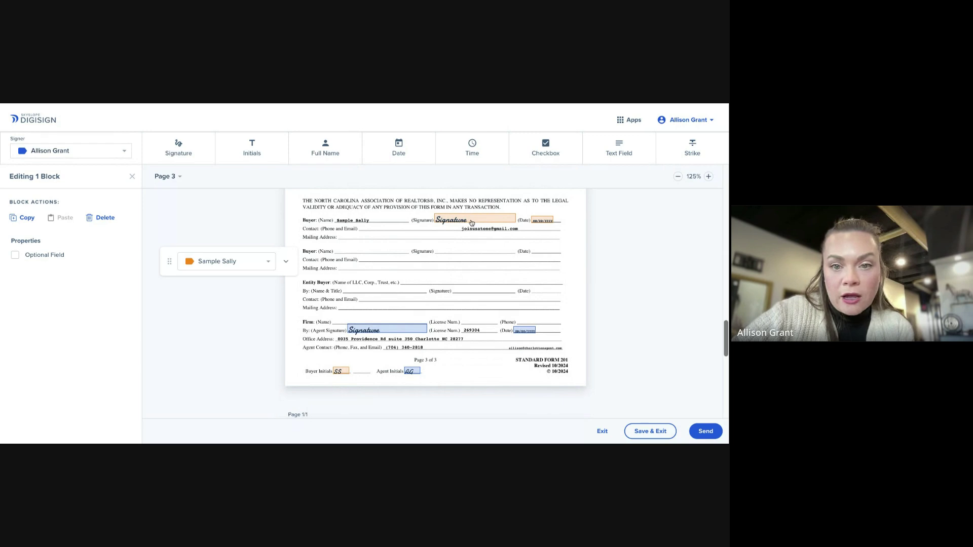
scroll(431, 335, "down", 10)
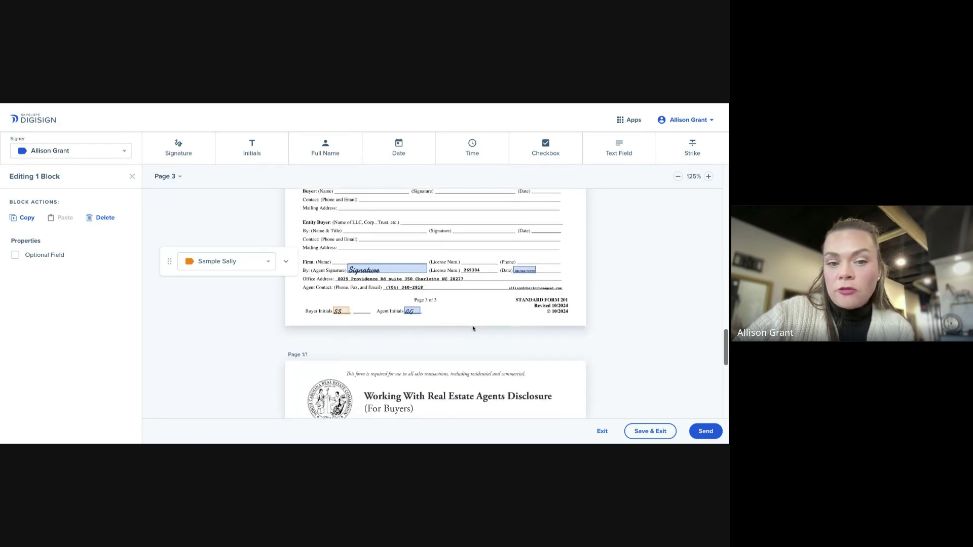
scroll(469, 320, "down", 4)
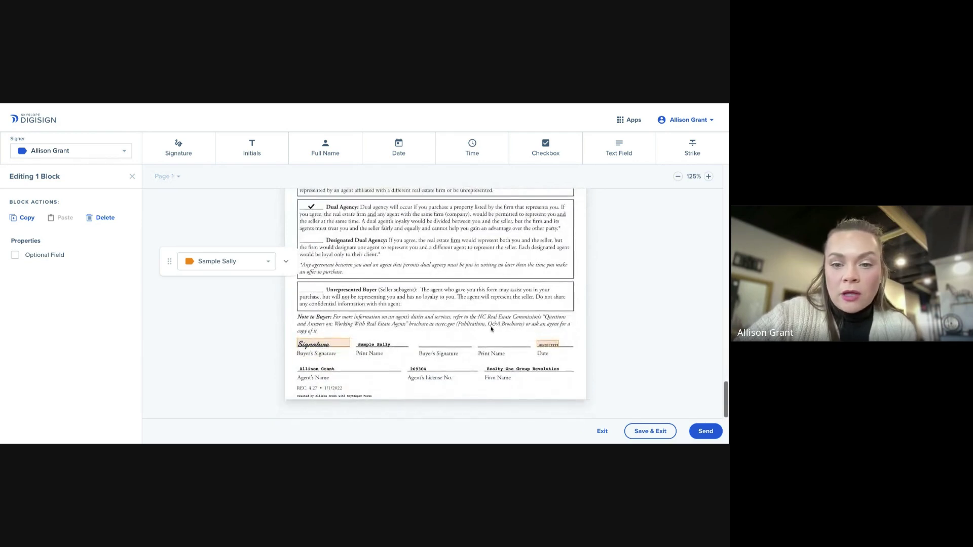
scroll(459, 301, "up", 1)
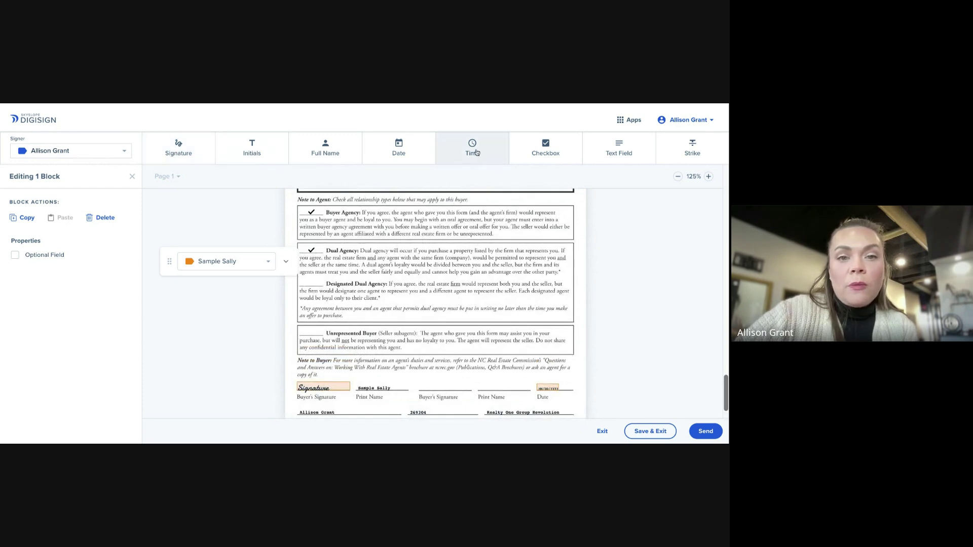
scroll(455, 291, "down", 1)
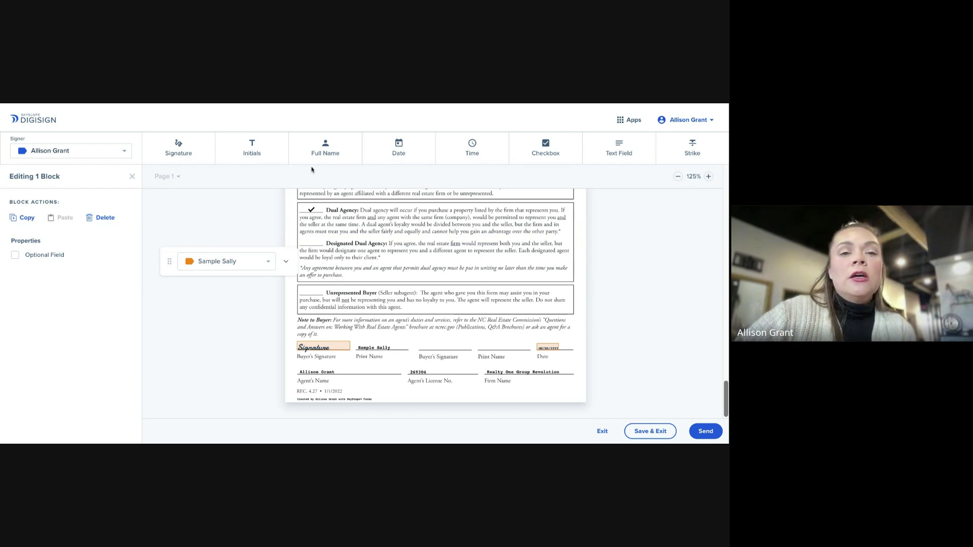
left_click(197, 148)
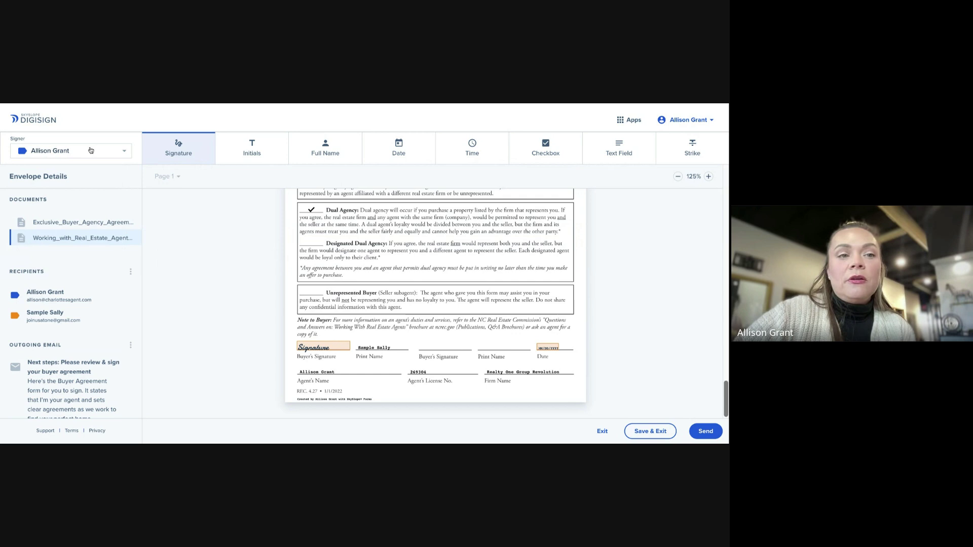
left_click(424, 344)
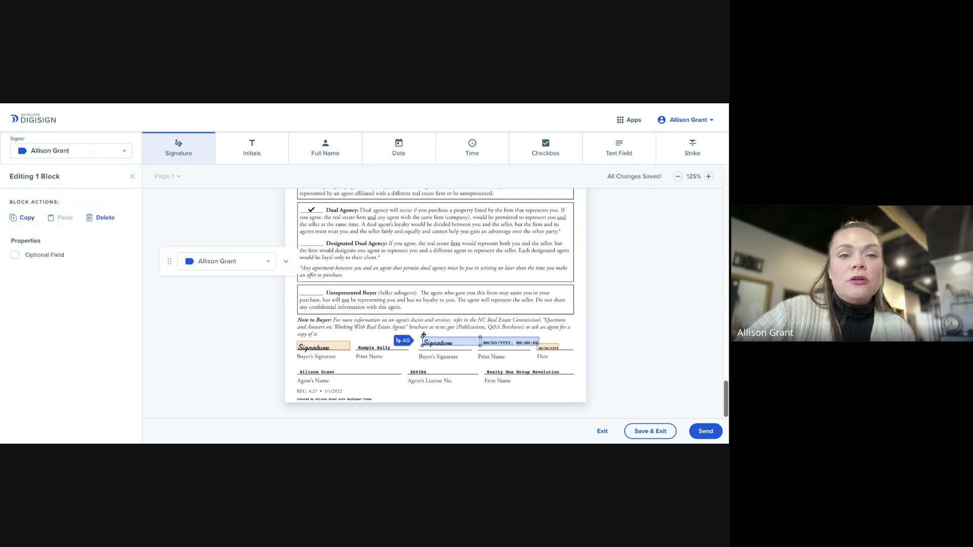
left_click(104, 217)
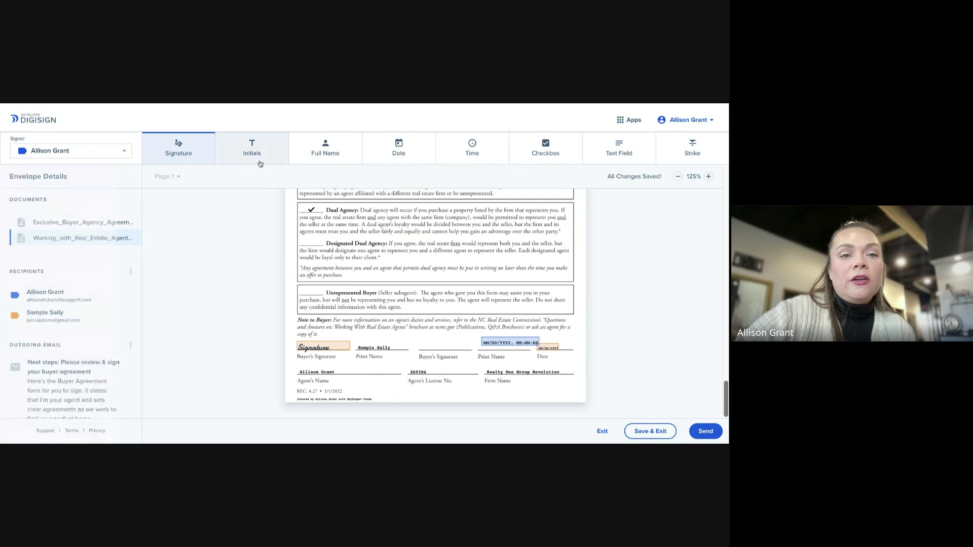
left_click(331, 151)
left_click(420, 347)
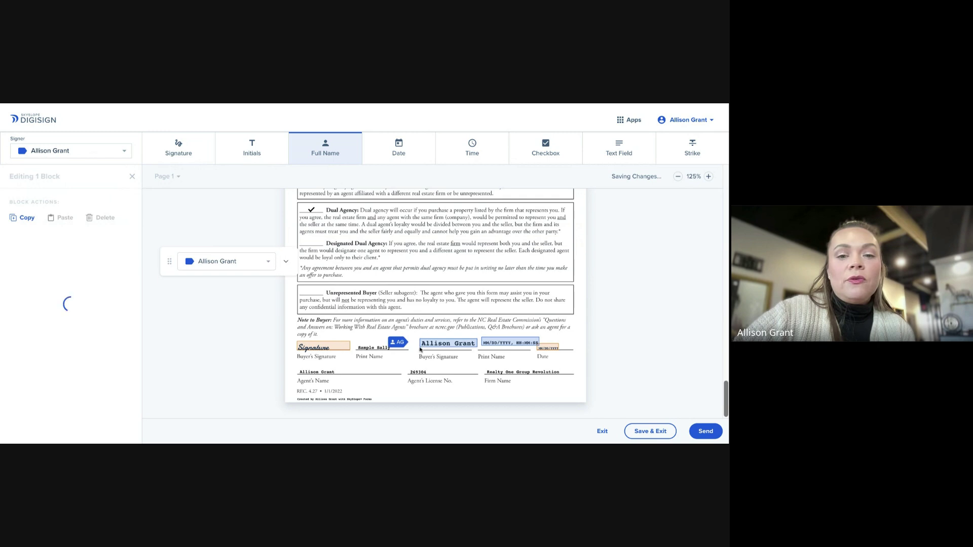
left_click(95, 221)
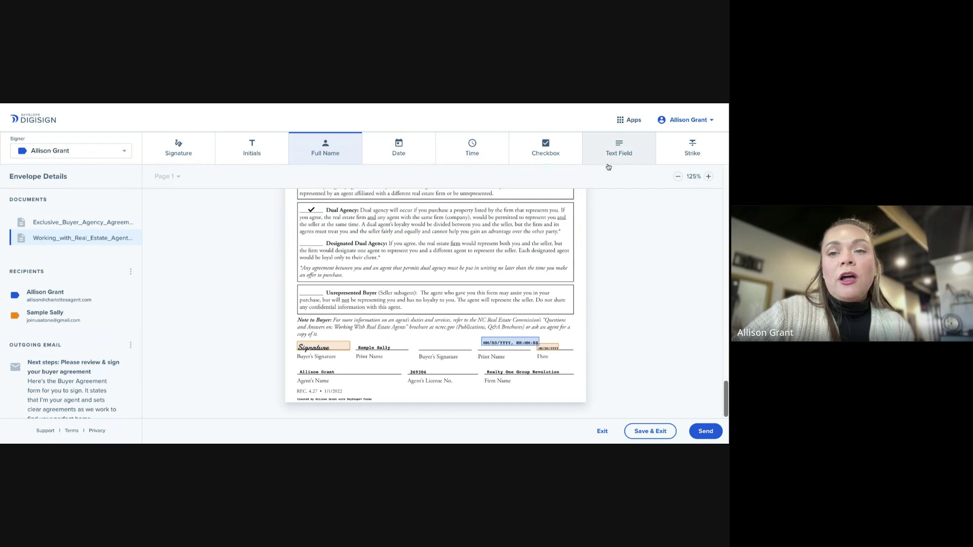
left_click(612, 159)
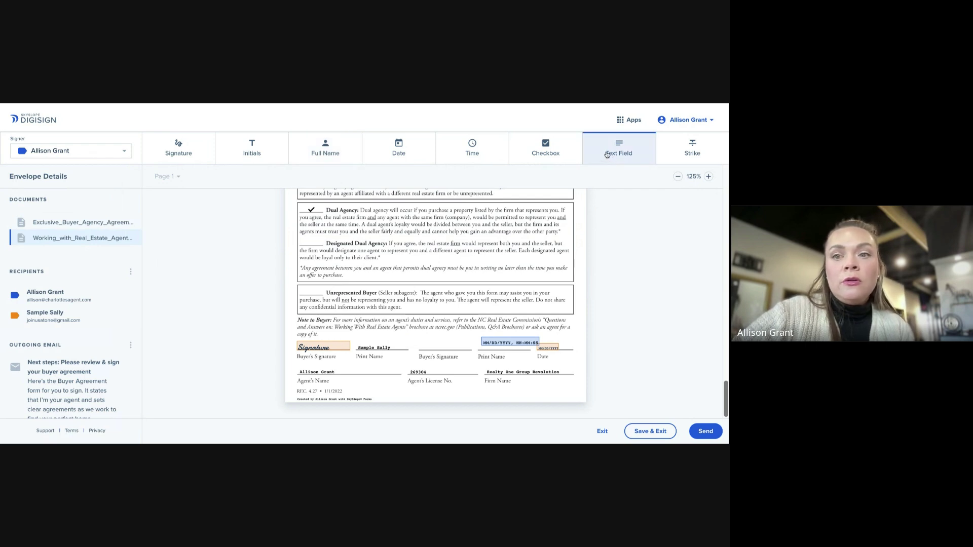
left_click(416, 342)
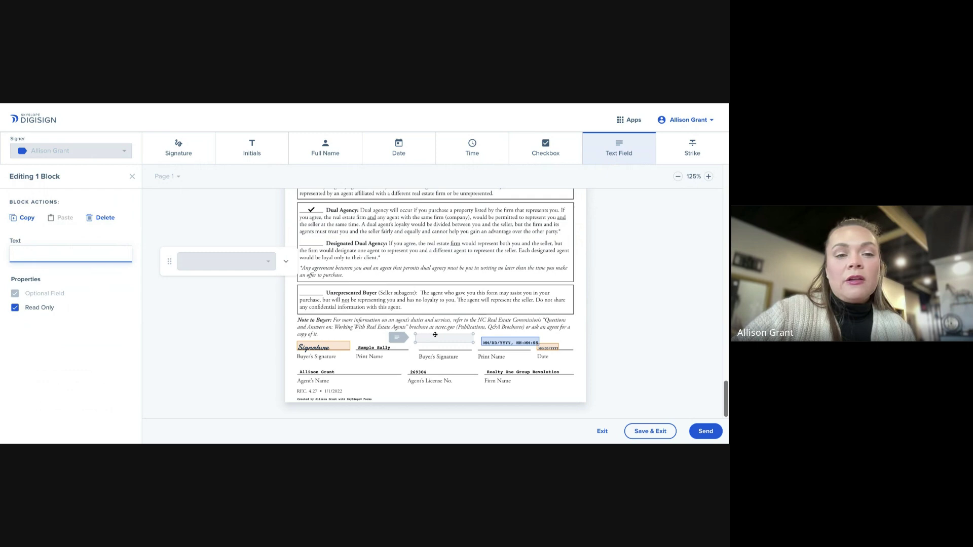
left_click(105, 218)
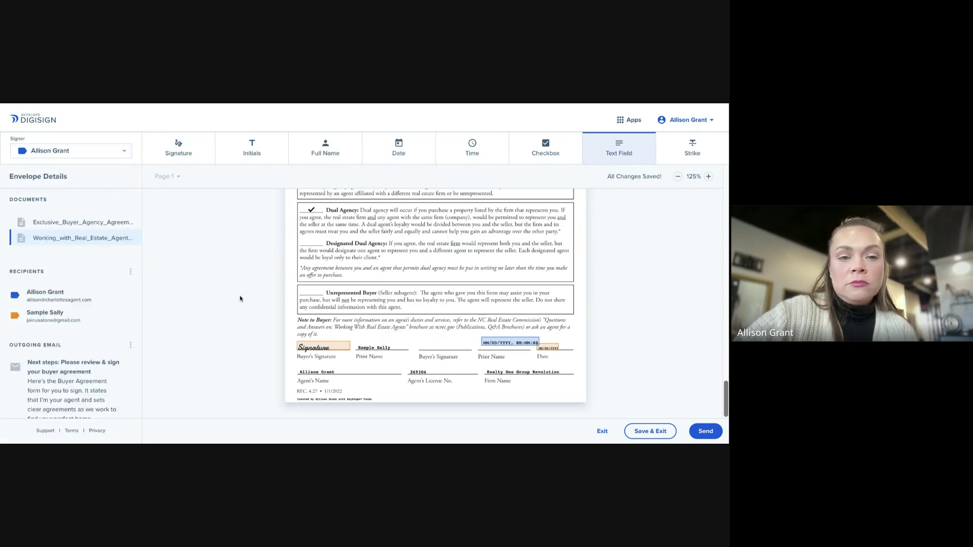
left_click(518, 344)
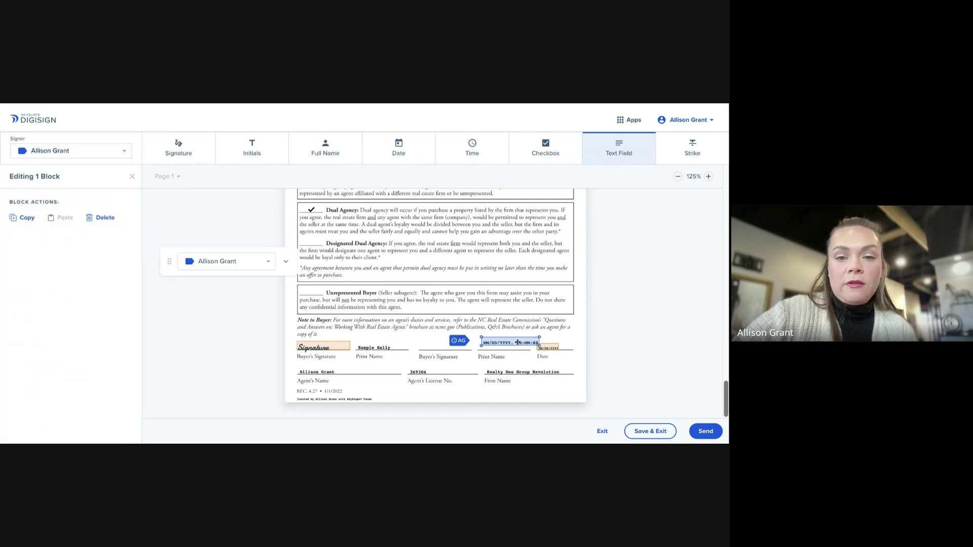
left_click(96, 217)
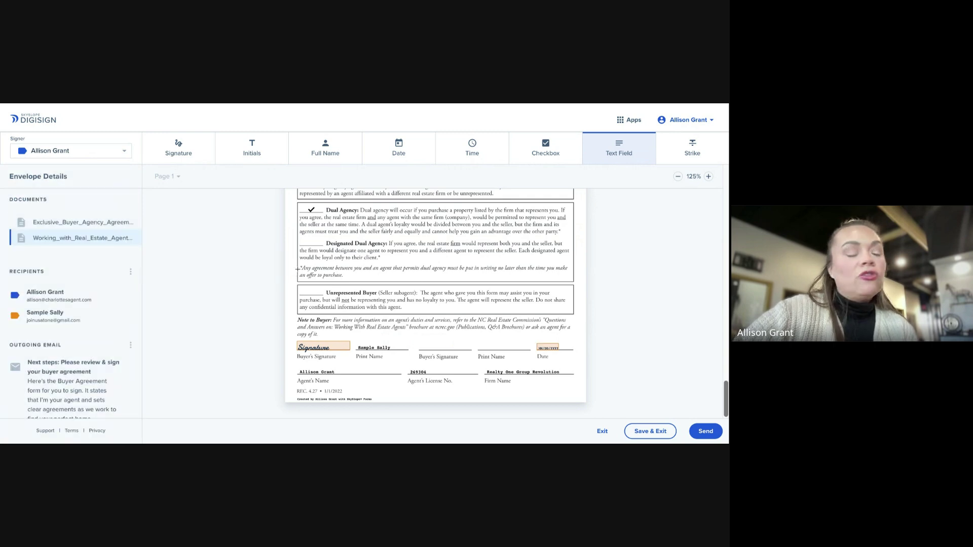
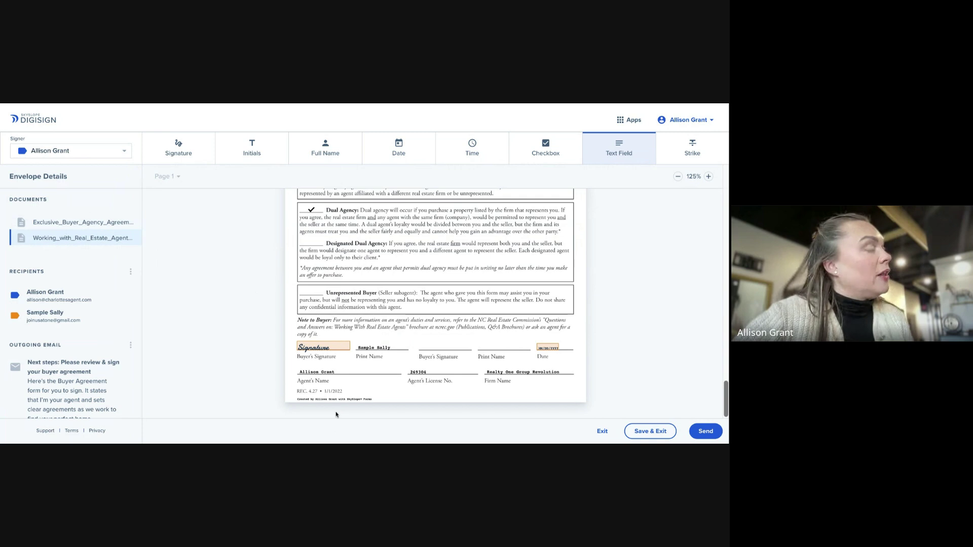
Open the envelope's recipients and signing order settings from the Recipients options menu
left_click(715, 428)
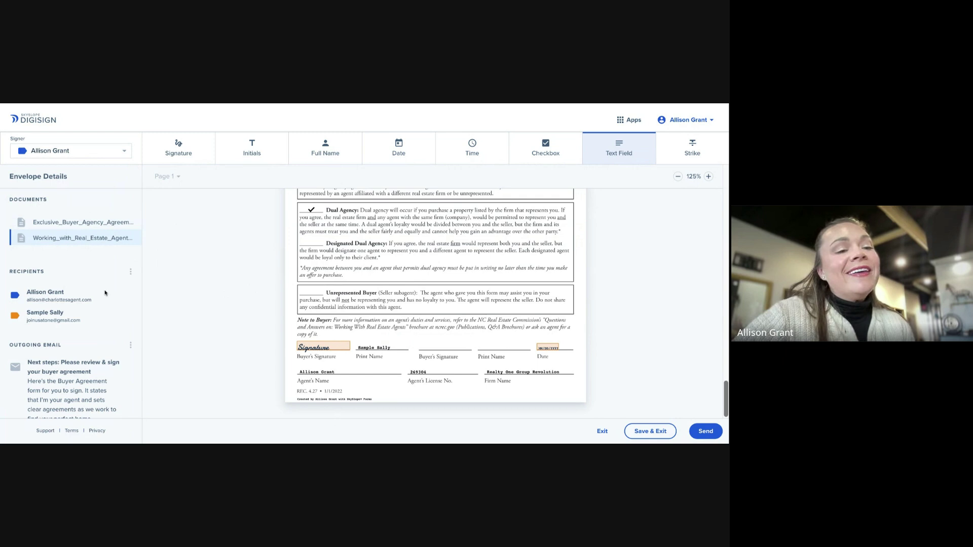
left_click(131, 272)
left_click(144, 272)
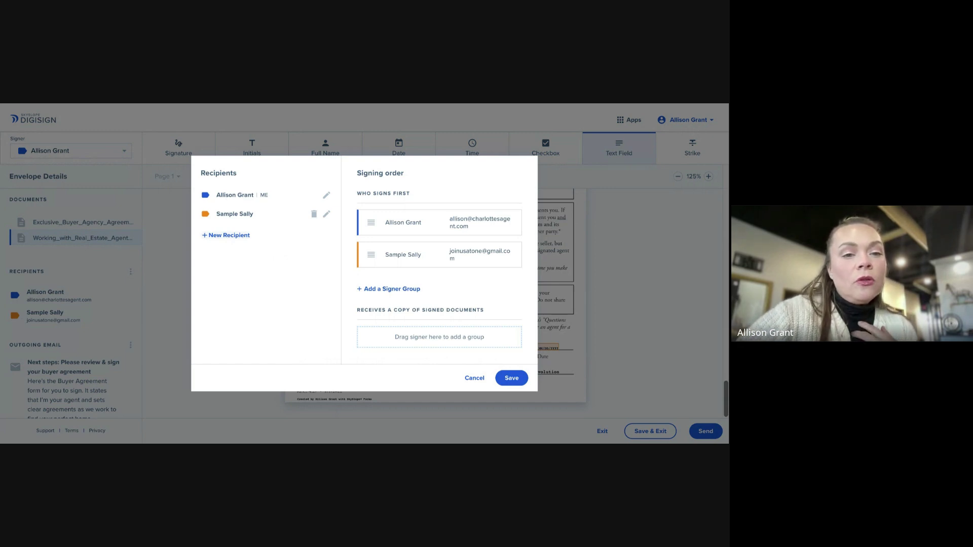
Add a new recipient who needs to sign, entering their first name, last name and e-mail address
left_click(209, 236)
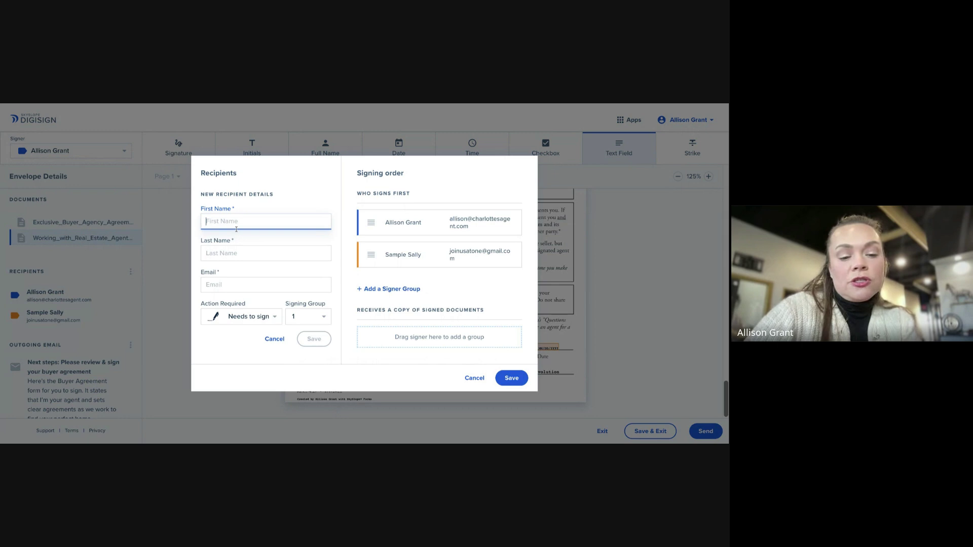
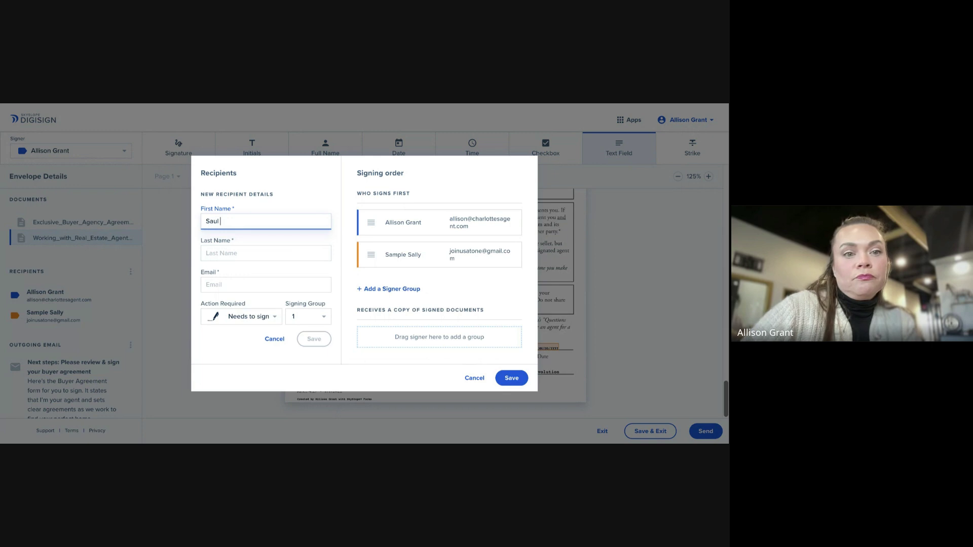
left_click(259, 256)
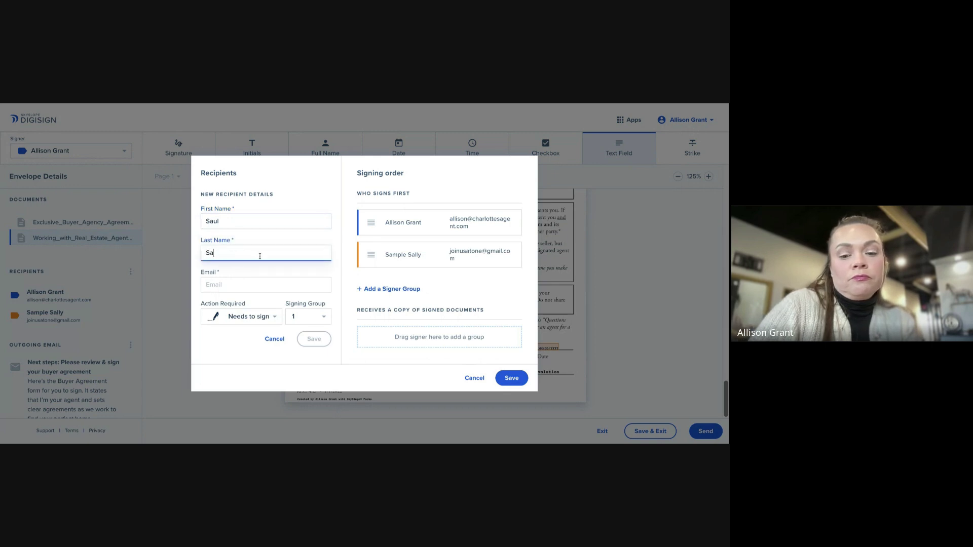
left_click(258, 286)
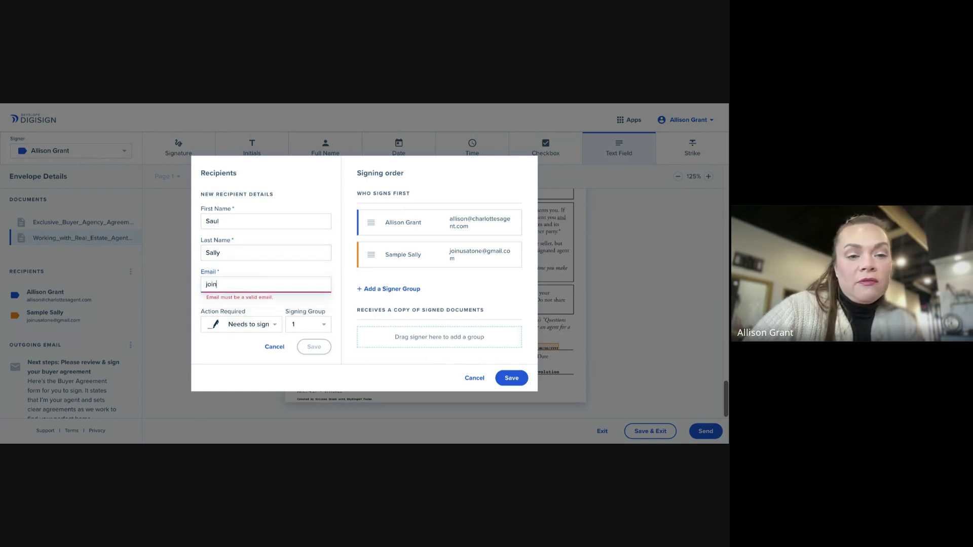
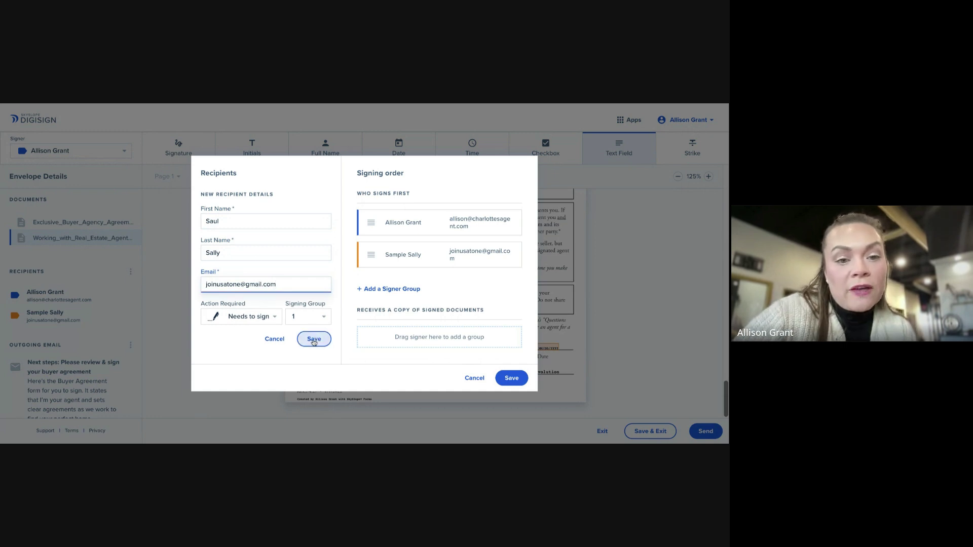
Save the new recipient so it appears third in the signing order, after the agent and client
left_click(314, 340)
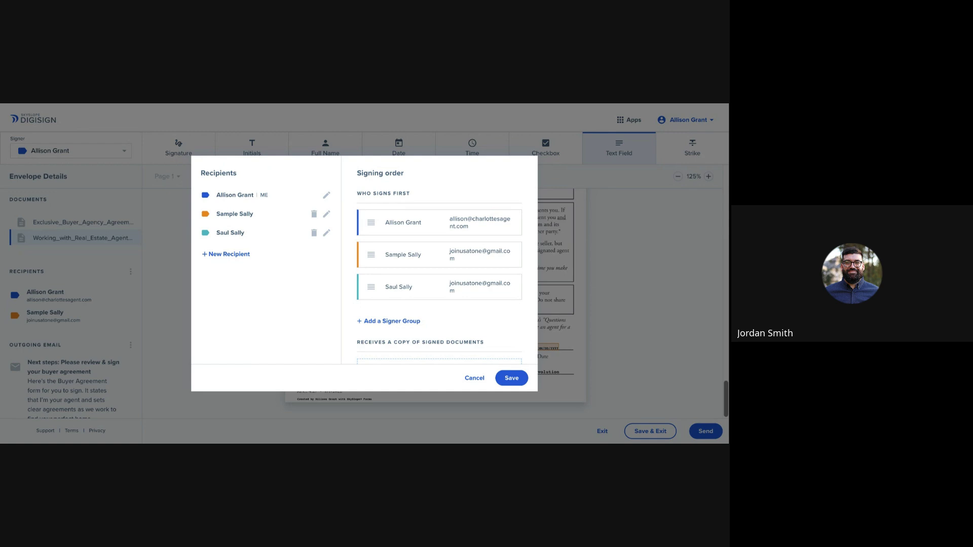
scroll(439, 261, "down", 1)
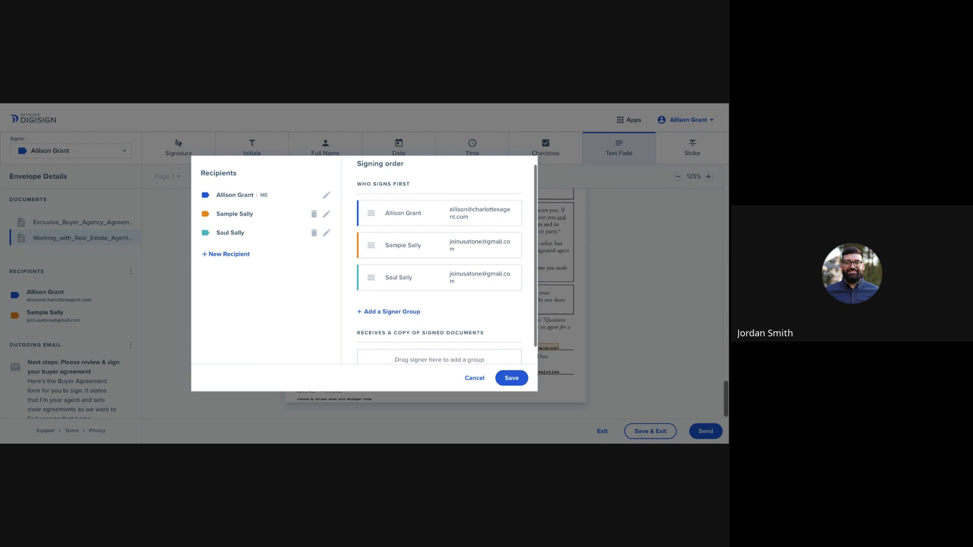
scroll(439, 262, "up", 1)
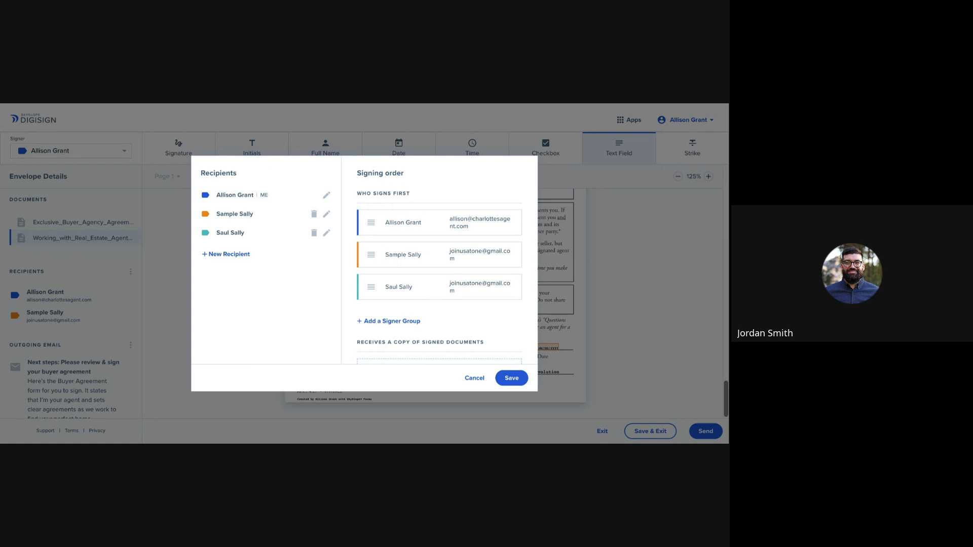
scroll(439, 261, "down", 1)
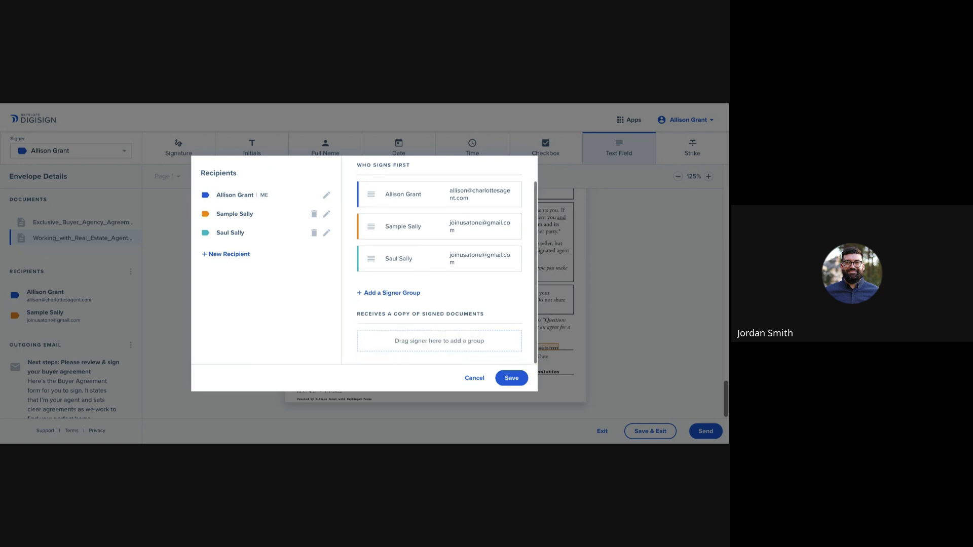
scroll(438, 262, "up", 1)
scroll(439, 261, "down", 1)
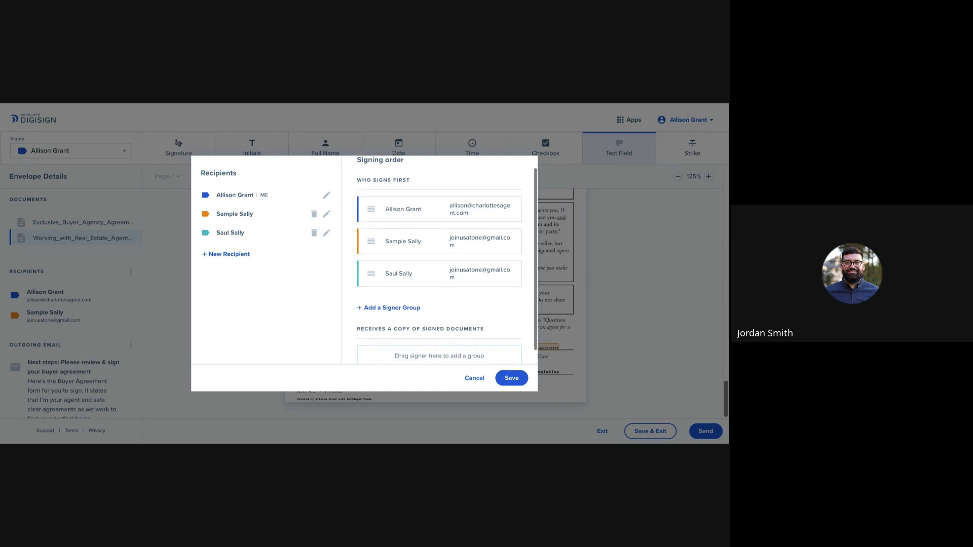
scroll(439, 262, "up", 1)
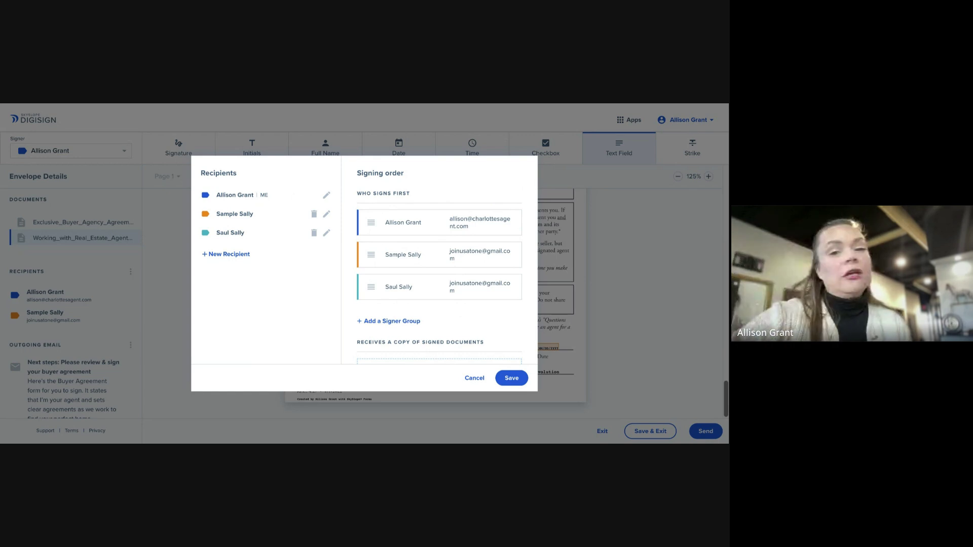
scroll(490, 304, "down", 2)
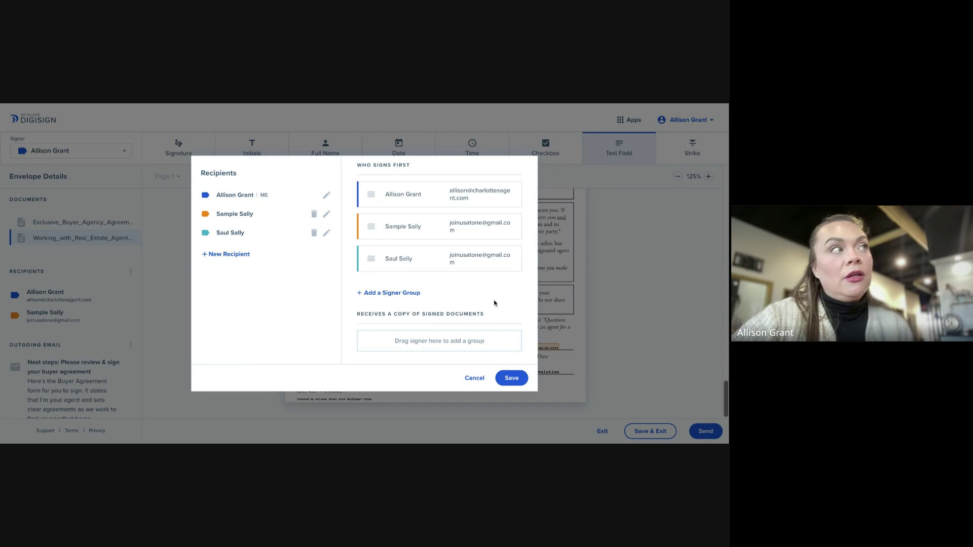
scroll(494, 303, "up", 2)
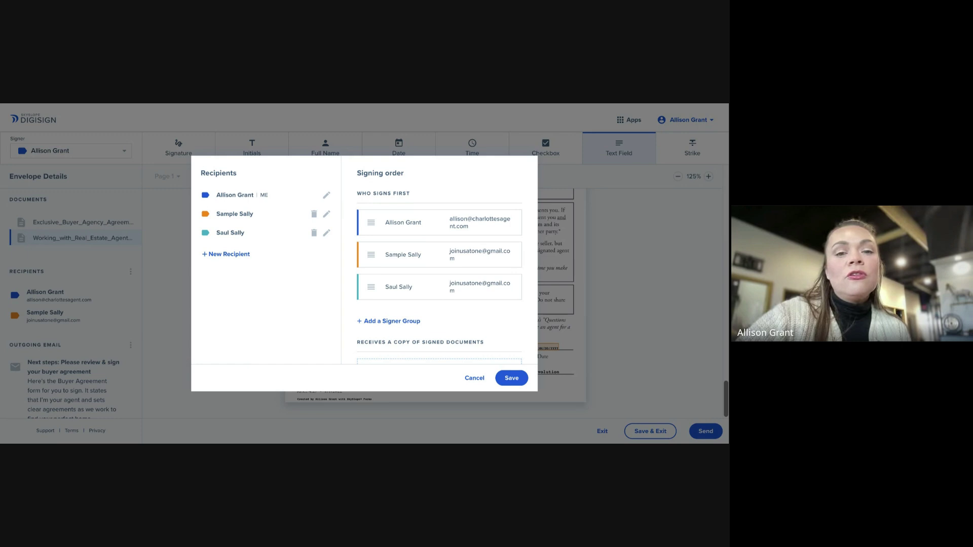
left_click(366, 322)
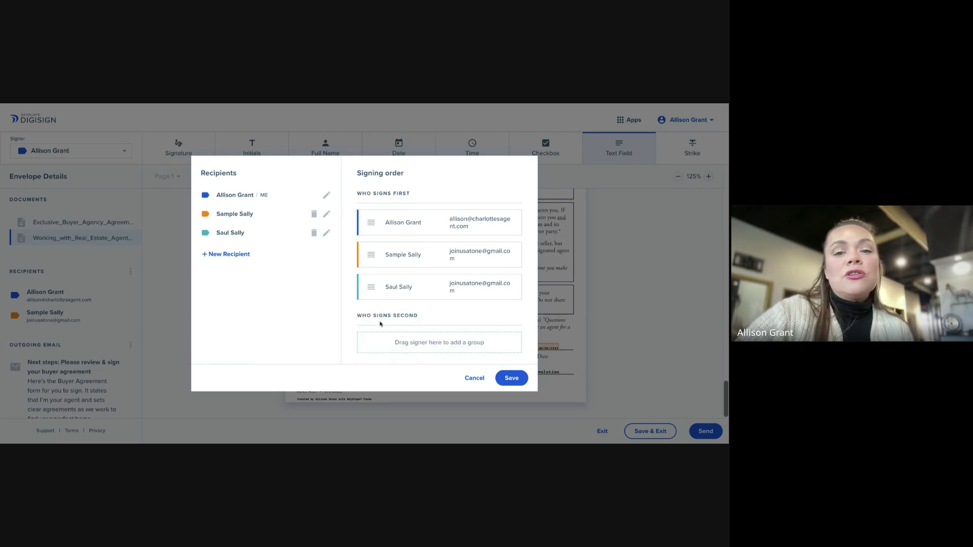
scroll(380, 324, "down", 1)
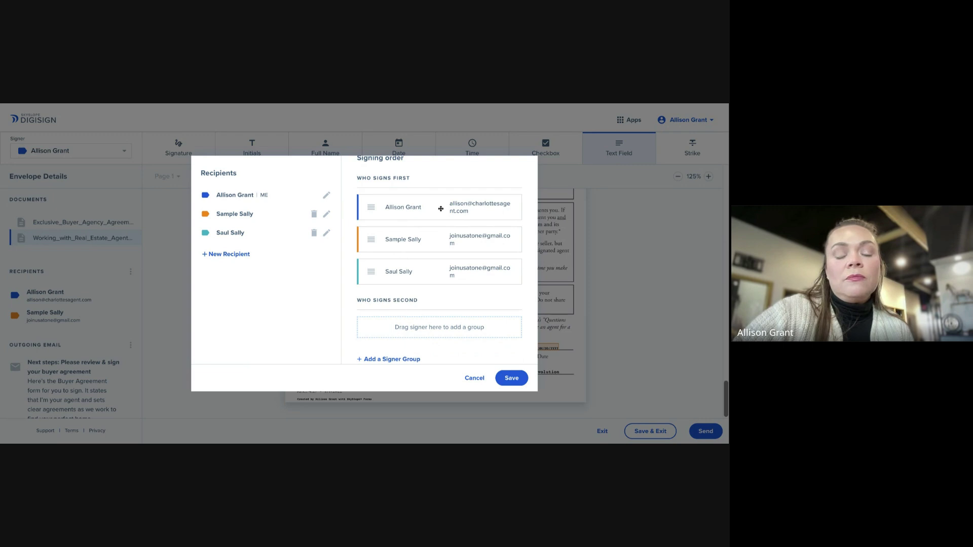
left_click_drag(419, 271, 421, 321)
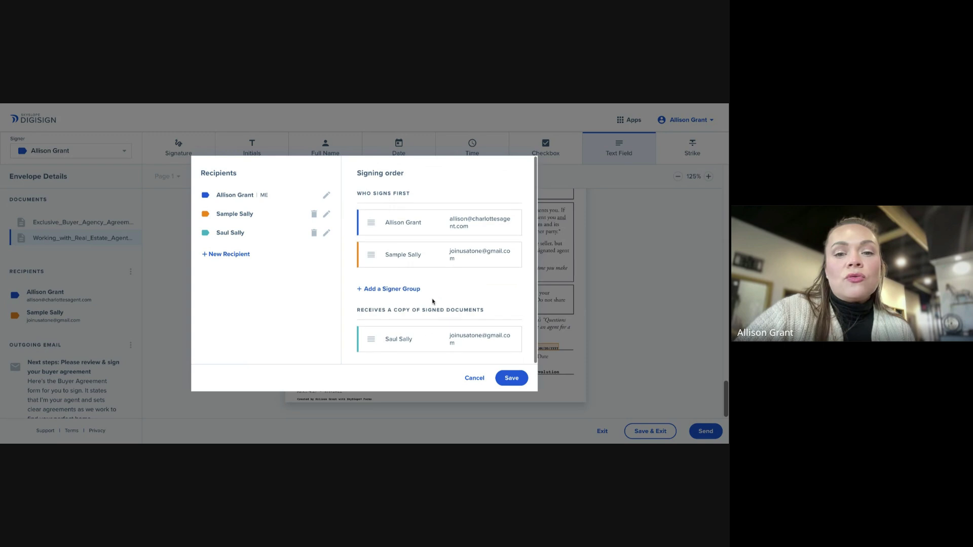
left_click(381, 290)
scroll(454, 326, "down", 1)
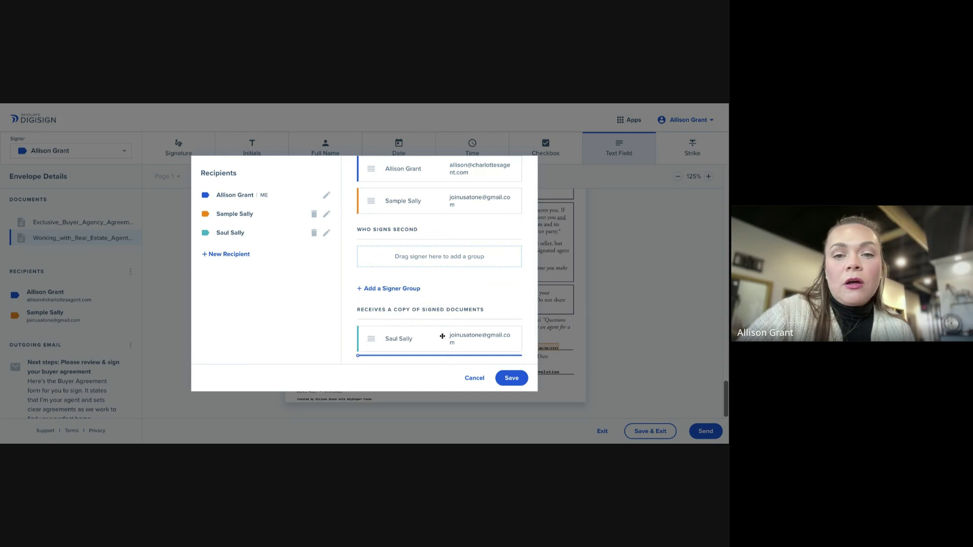
left_click_drag(442, 336, 417, 310)
scroll(450, 271, "up", 1)
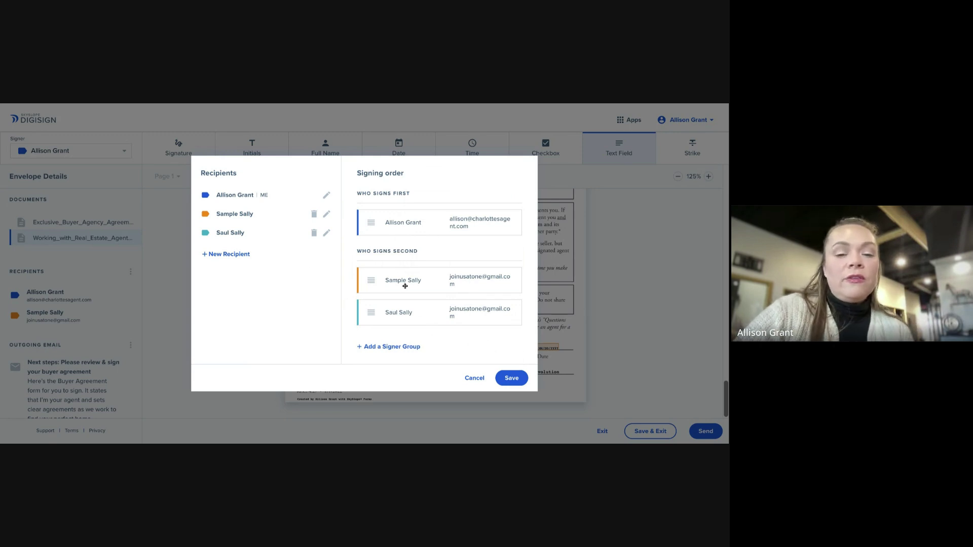
scroll(435, 300, "down", 1)
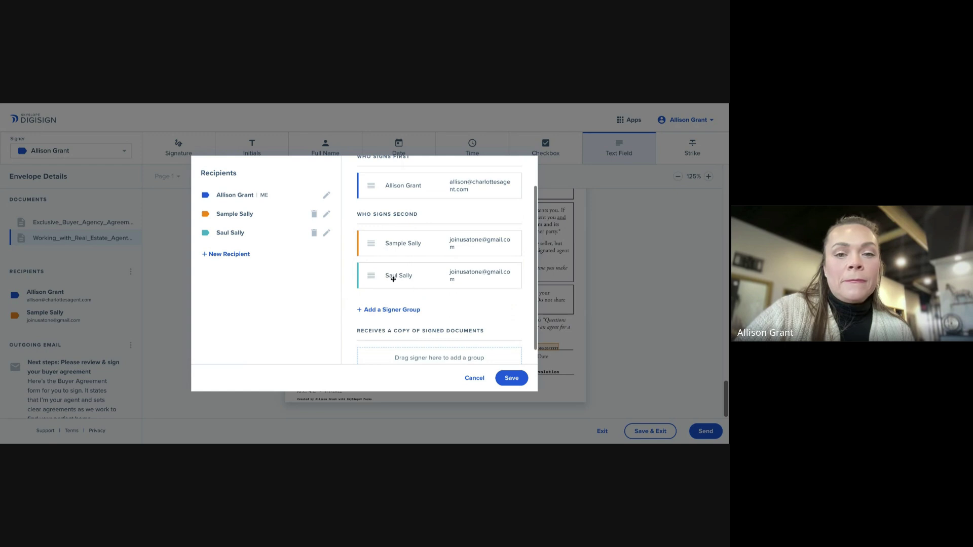
scroll(406, 255, "up", 1)
left_click_drag(394, 274, 393, 225)
left_click_drag(410, 307, 418, 232)
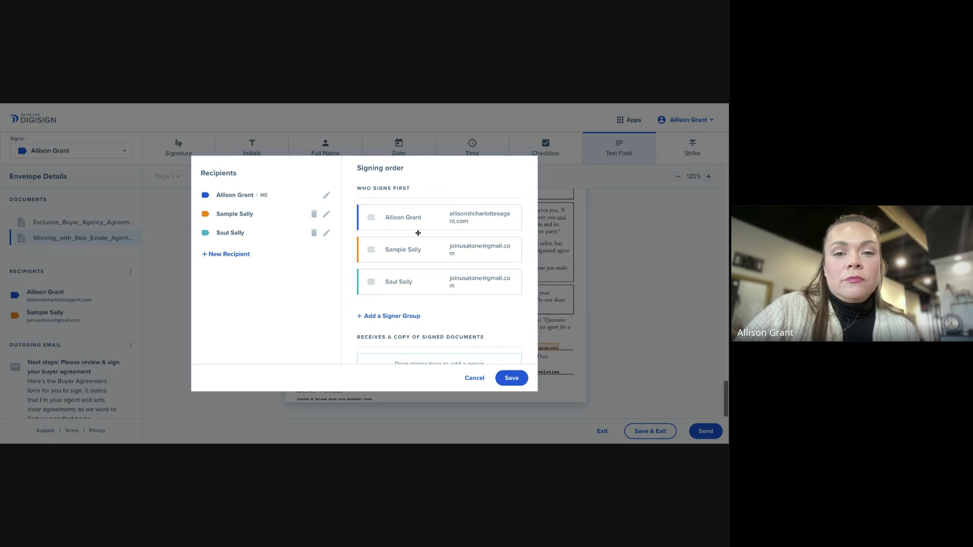
scroll(466, 307, "down", 1)
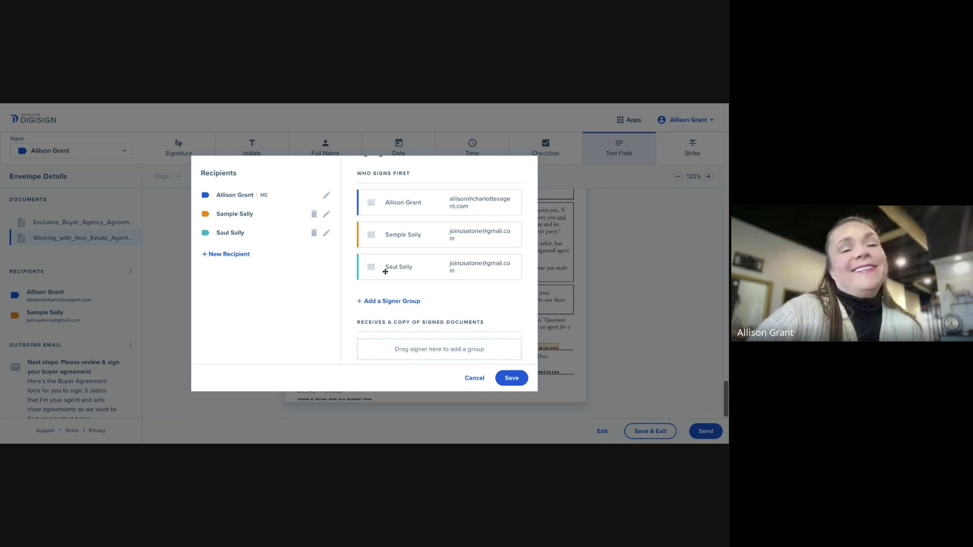
Save the three-signer order and bring up the AI-drafted 'Please review & sign your buyer agreement' request e-mail
left_click(518, 378)
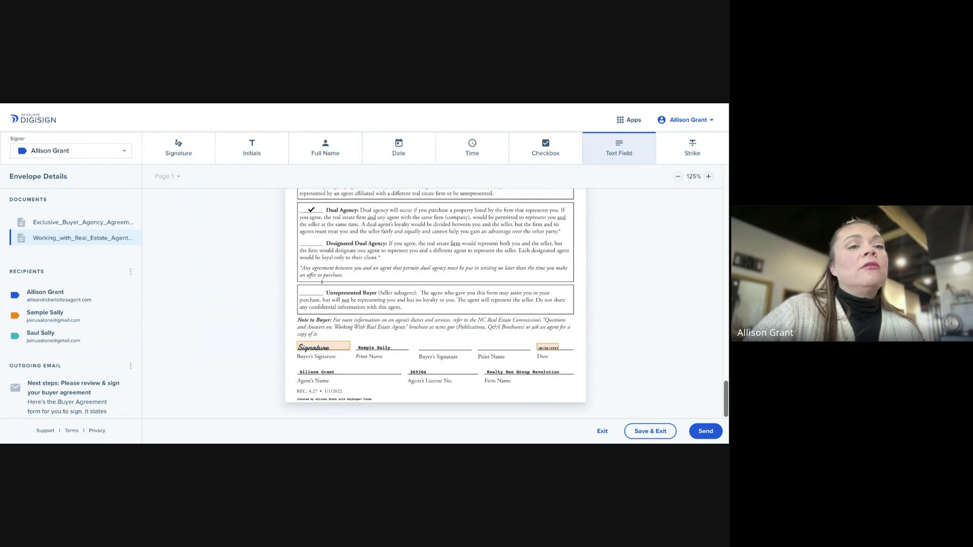
scroll(278, 285, "up", 1)
scroll(278, 288, "down", 1)
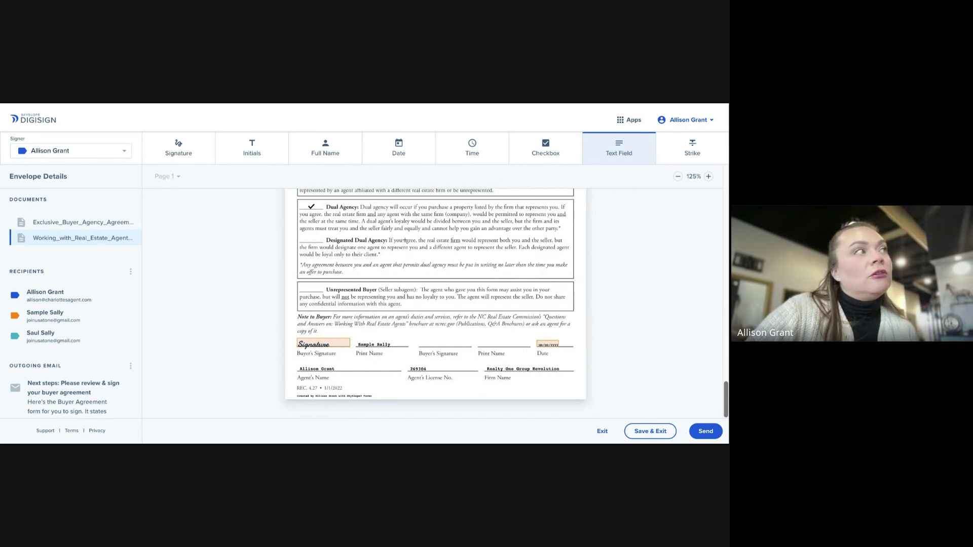
scroll(405, 240, "up", 3)
scroll(614, 354, "down", 3)
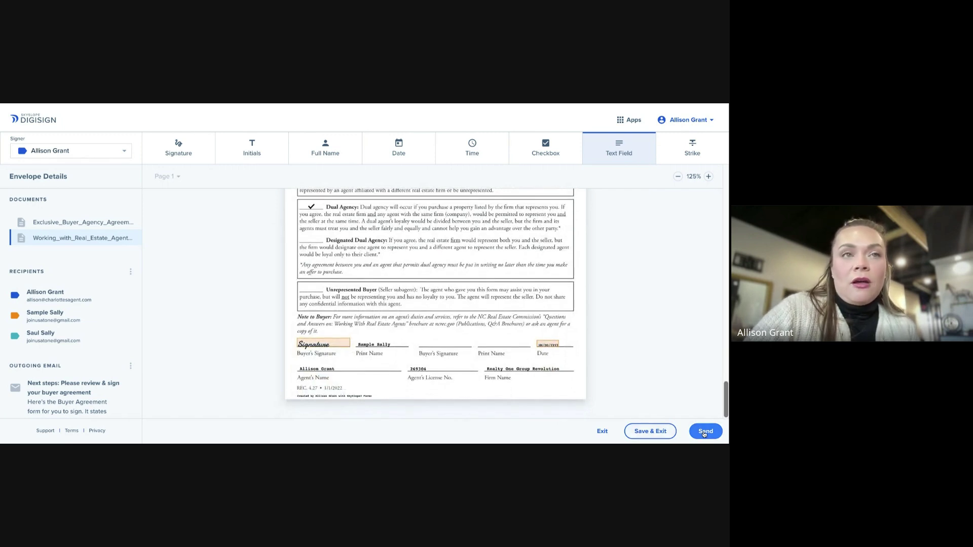
left_click(705, 433)
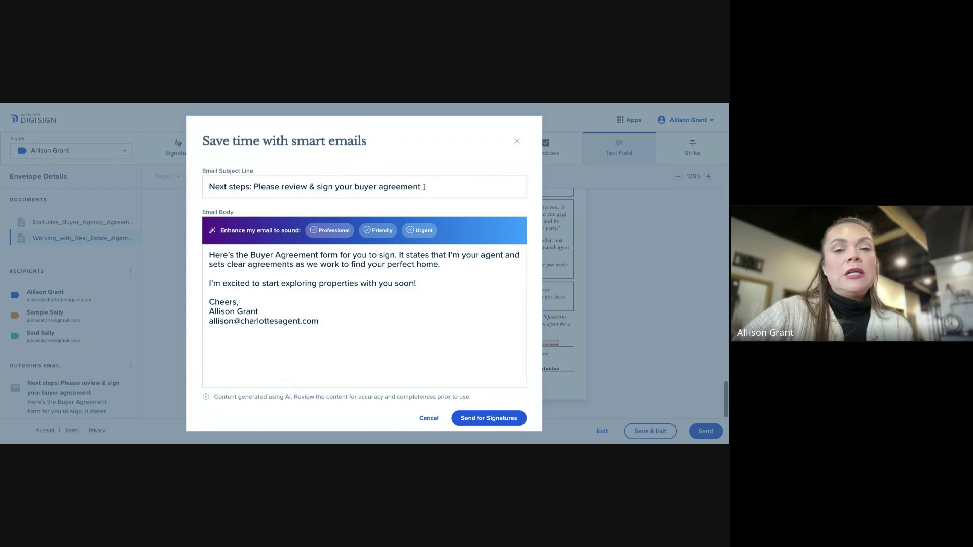
Append a comma and the client's first name to the subject, then rewrite the body in Professional tone
left_click(438, 187)
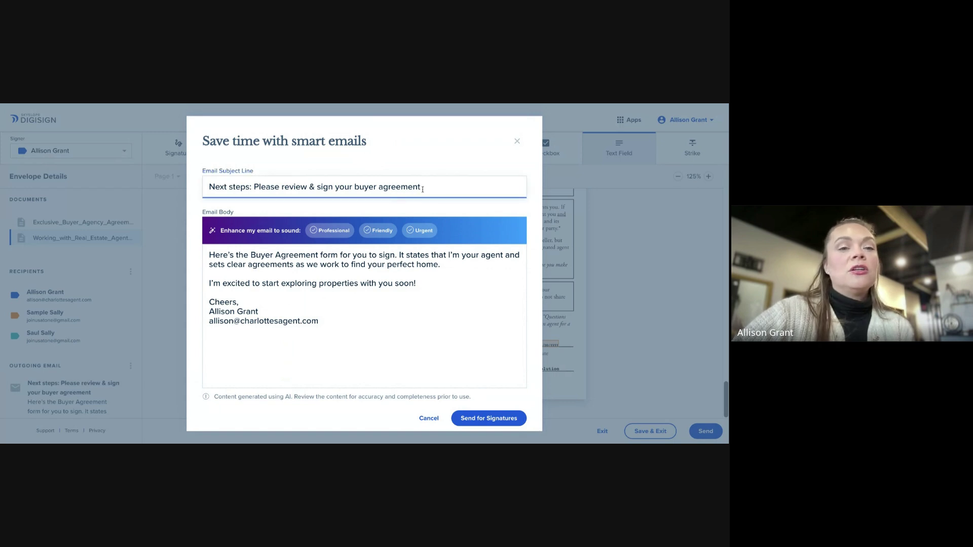
left_click_drag(416, 187, 312, 187)
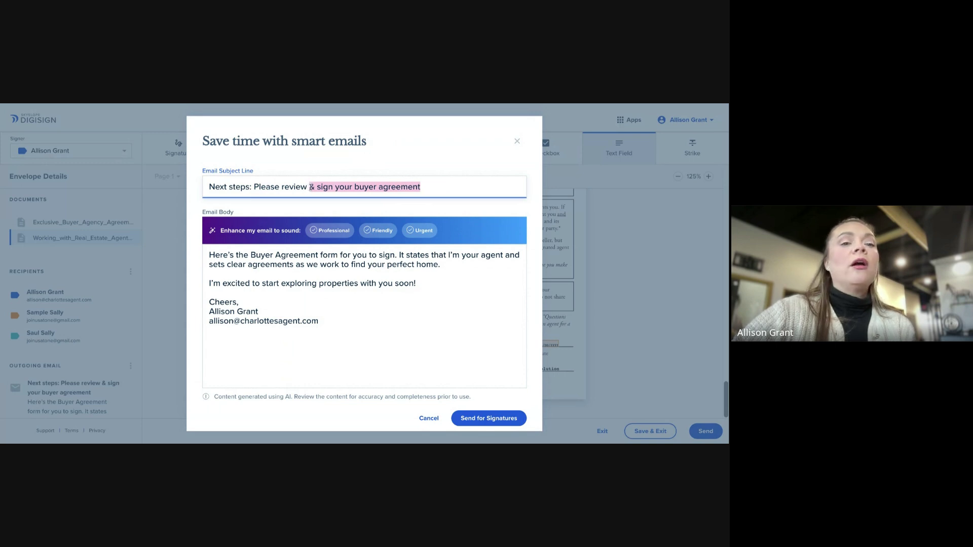
left_click(437, 186)
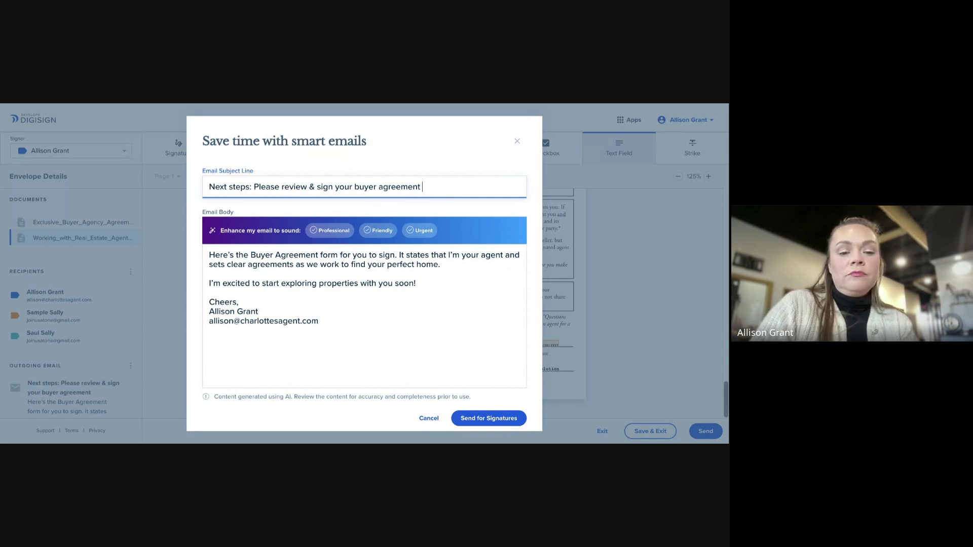
type("Sall")
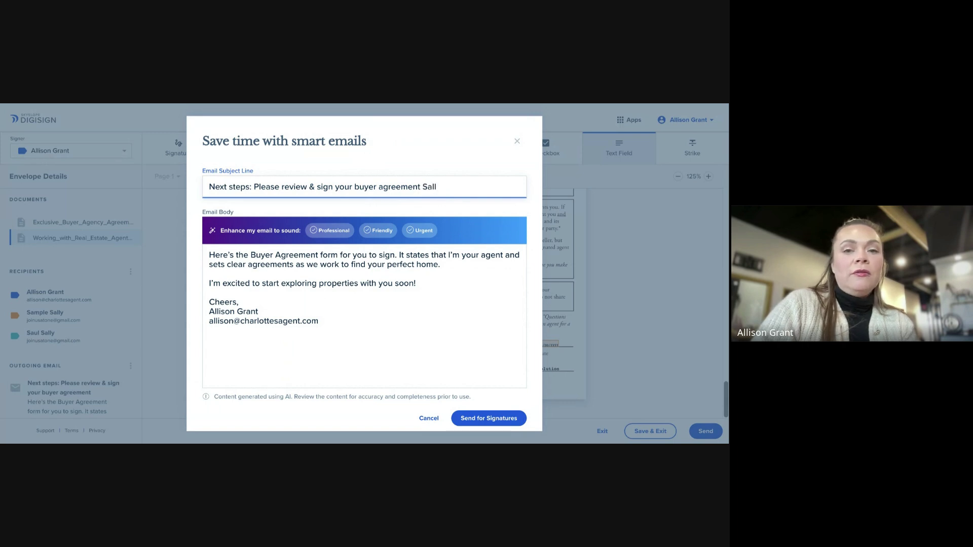
type("y")
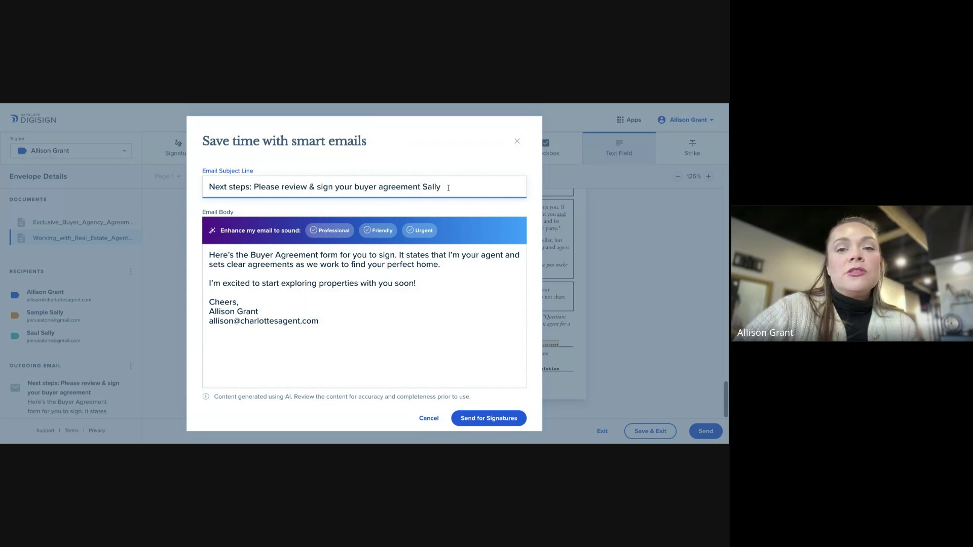
type(",")
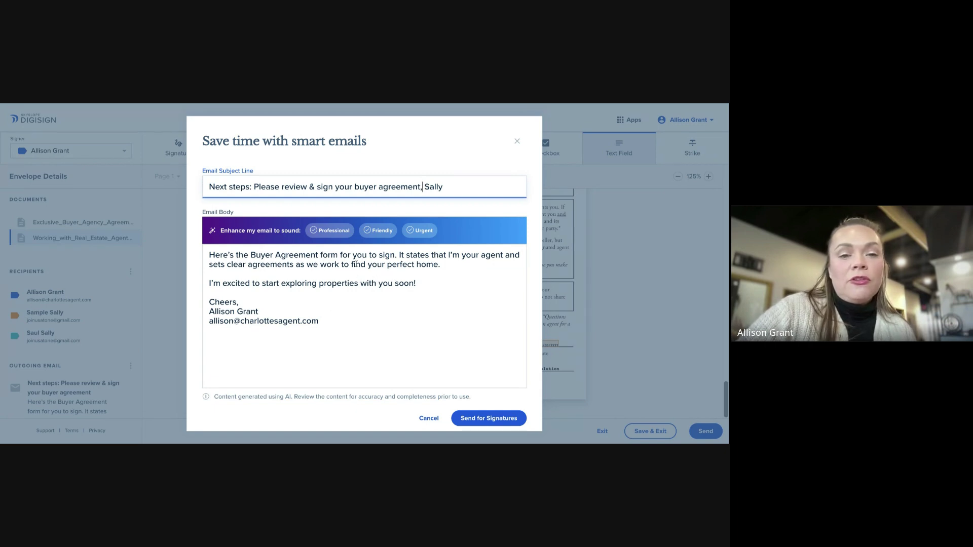
left_click(333, 231)
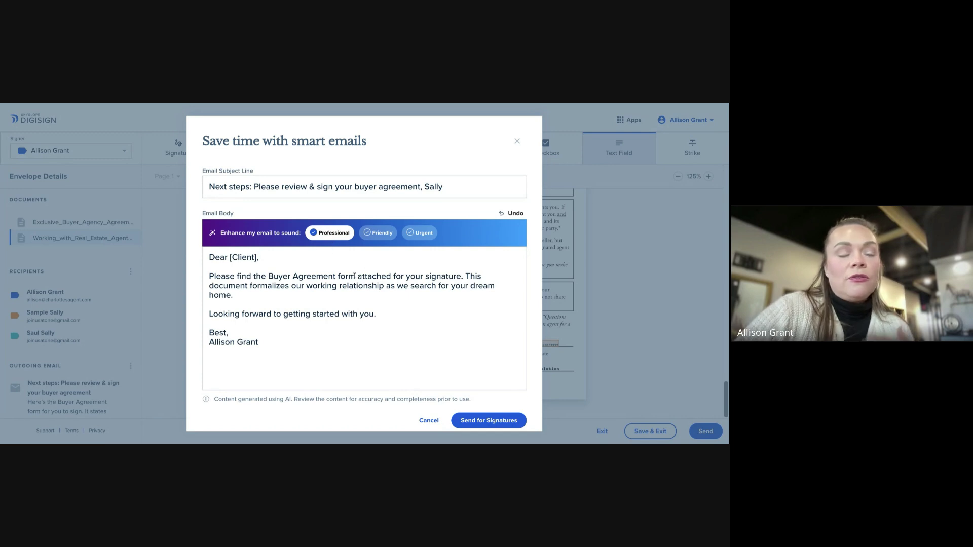
Switch the body to Friendly tone, change the sign-off from Cheers to Regards, and send for signatures
left_click(425, 235)
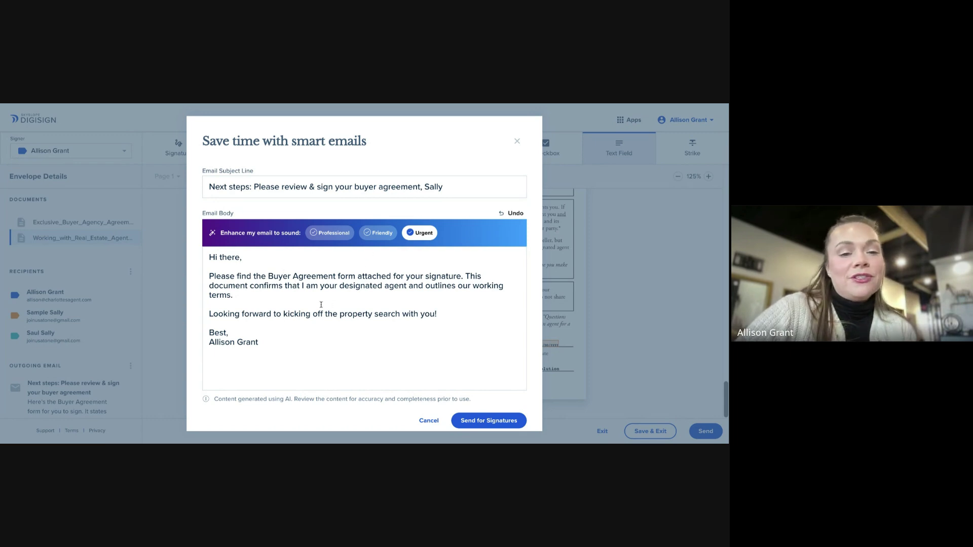
left_click(387, 235)
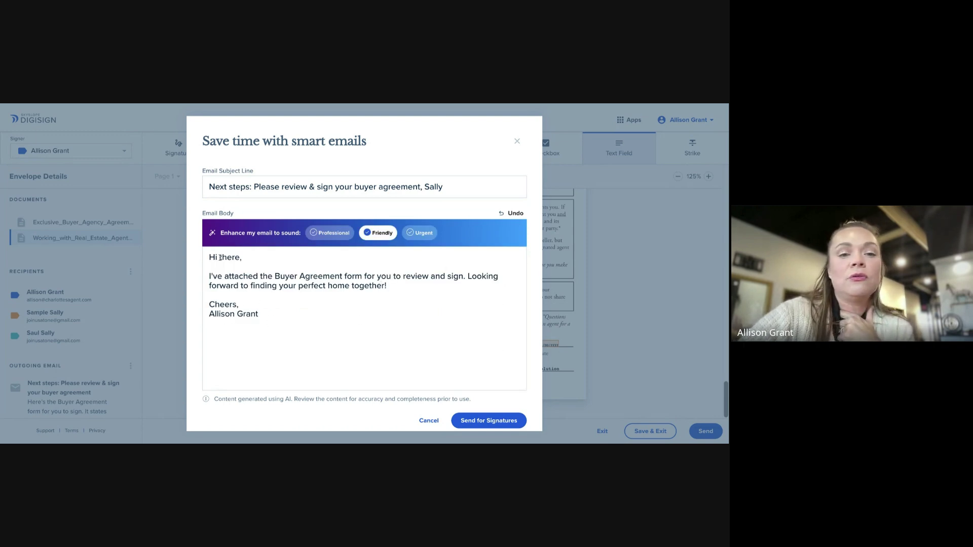
left_click(237, 304)
key("BackSpace")
key("BackSpace")
key("BackSpace")
key("BackSpace")
key("BackSpace")
key("BackSpace")
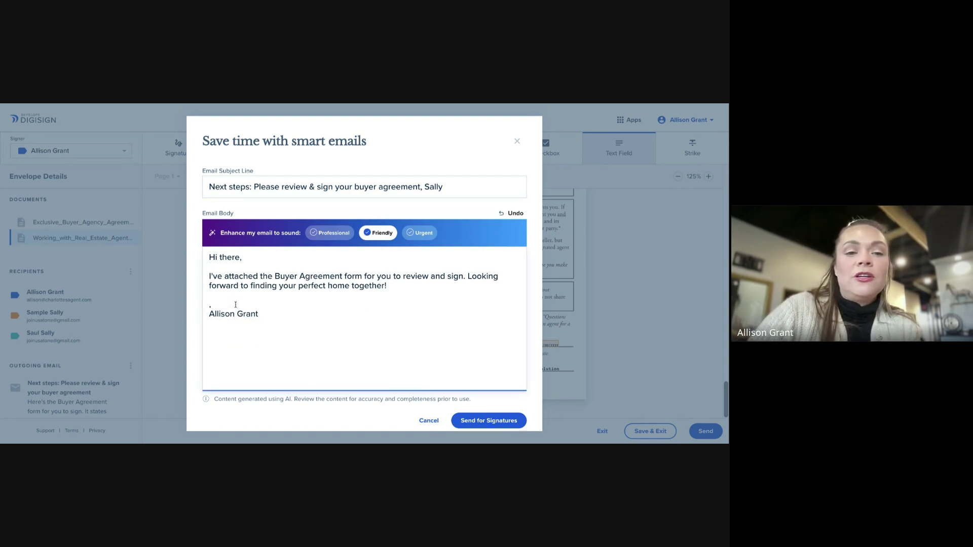
type("Regards")
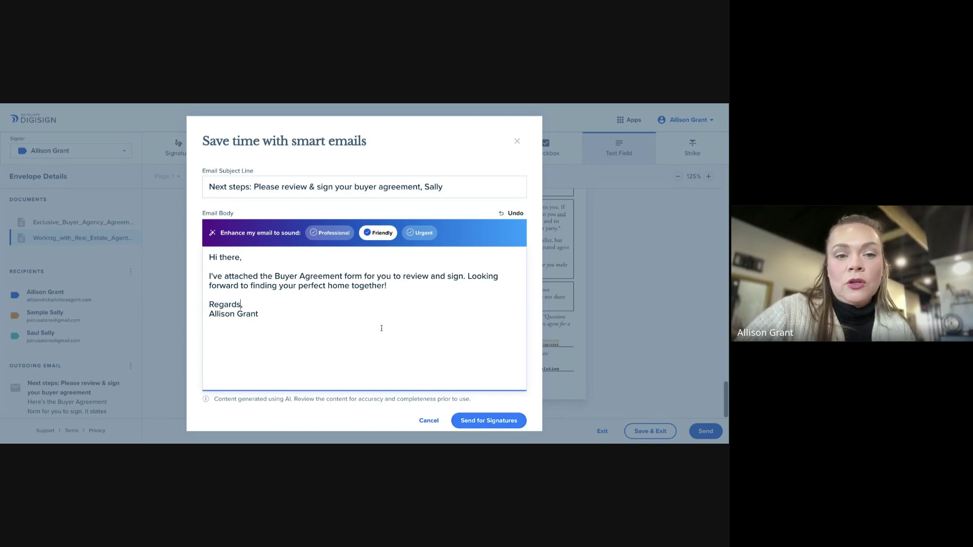
left_click(491, 421)
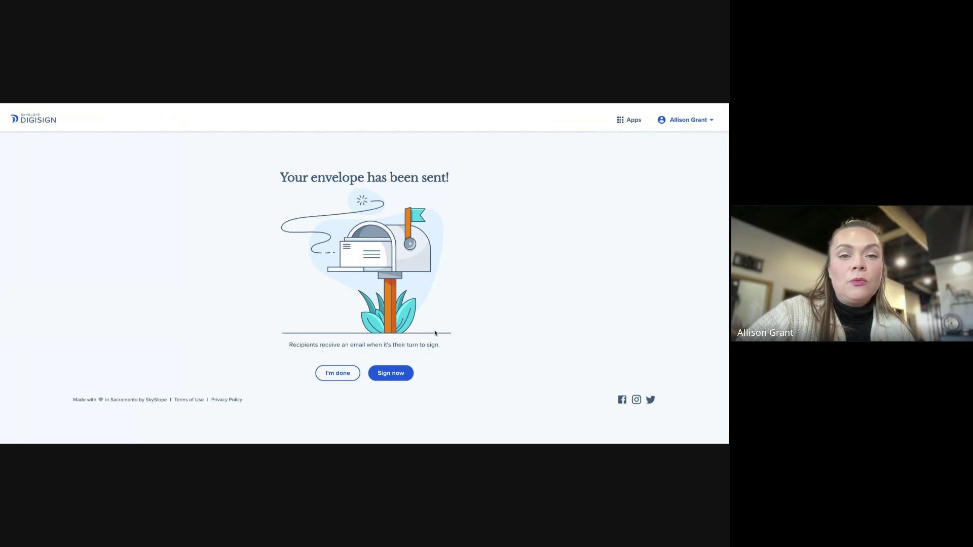
Choose to sign now and accept the e-signature terms
left_click(395, 376)
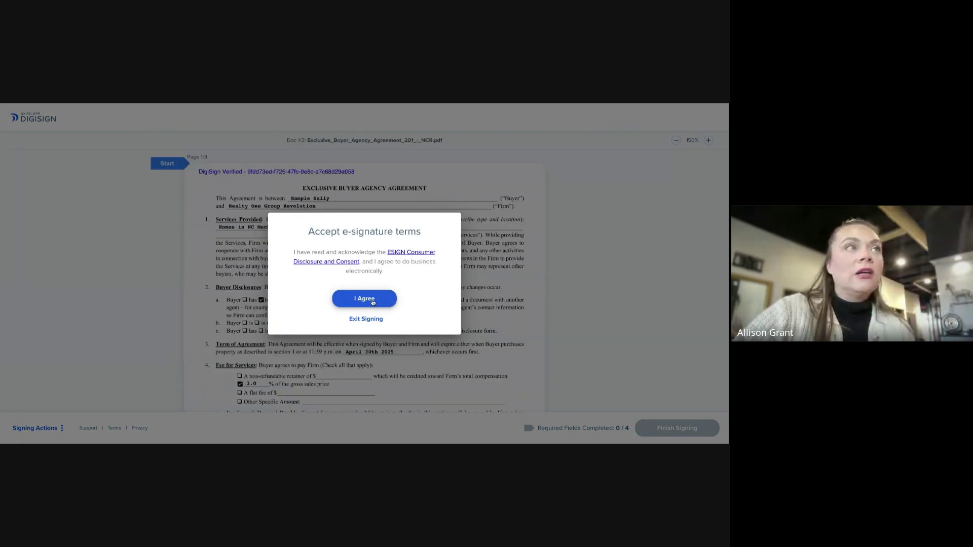
left_click(372, 300)
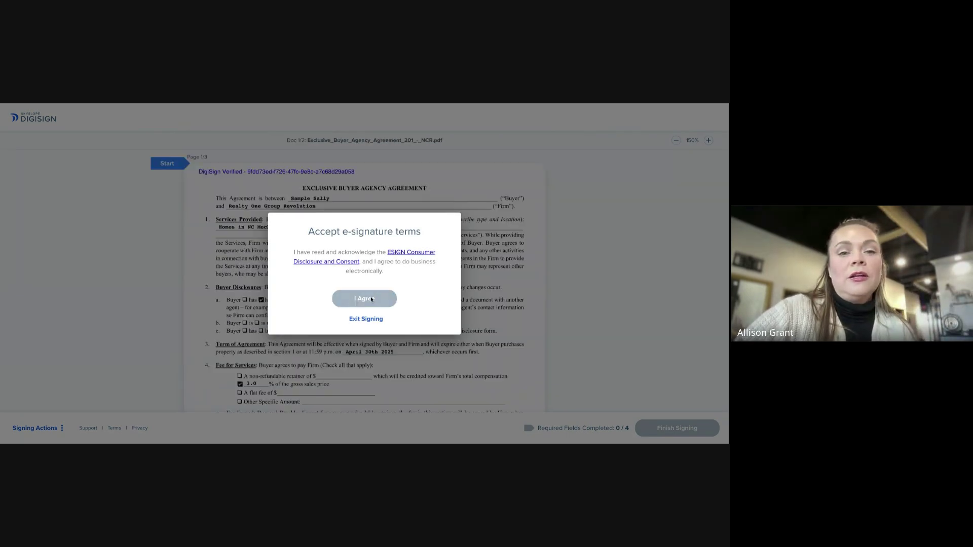
scroll(412, 287, "down", 3)
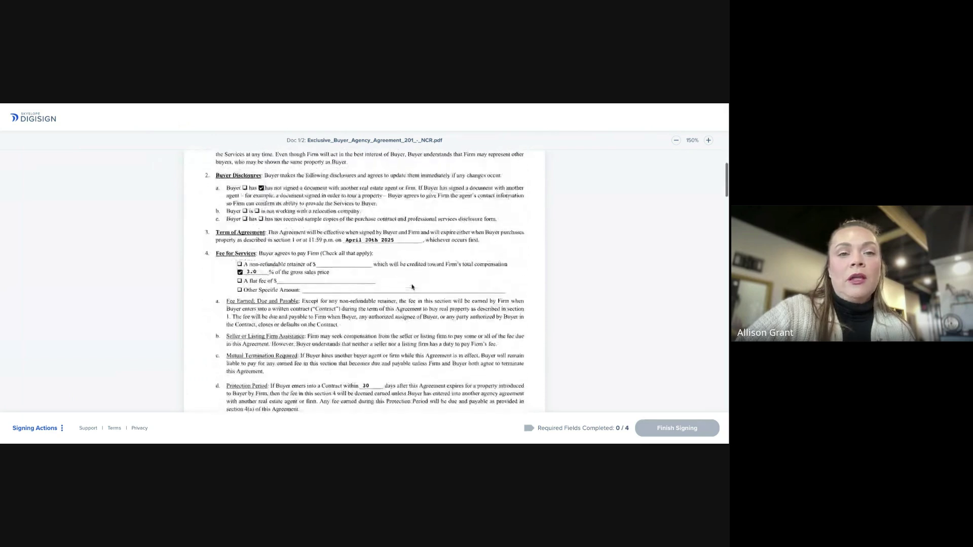
scroll(385, 292, "up", 3)
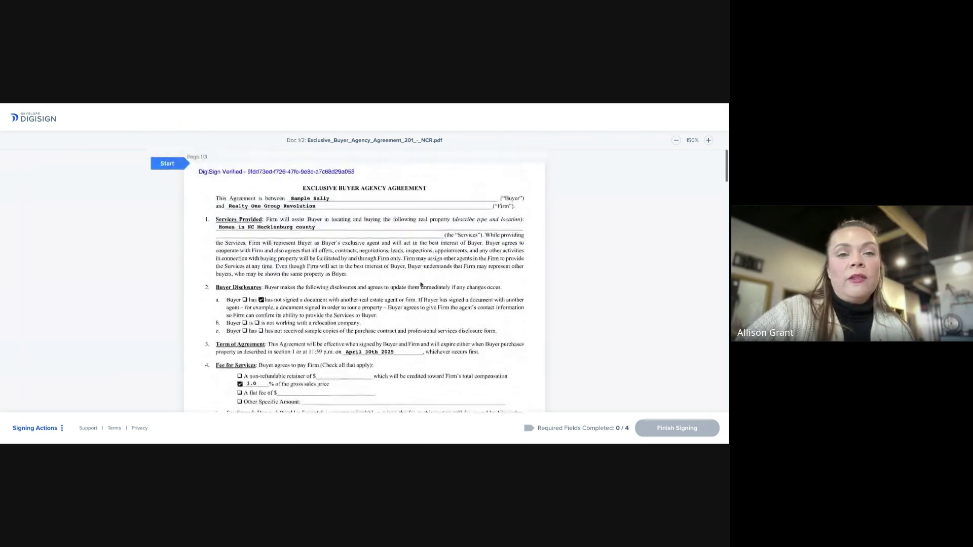
Fill the agent's four required initials and signature fields until 4/4 are complete
left_click(171, 164)
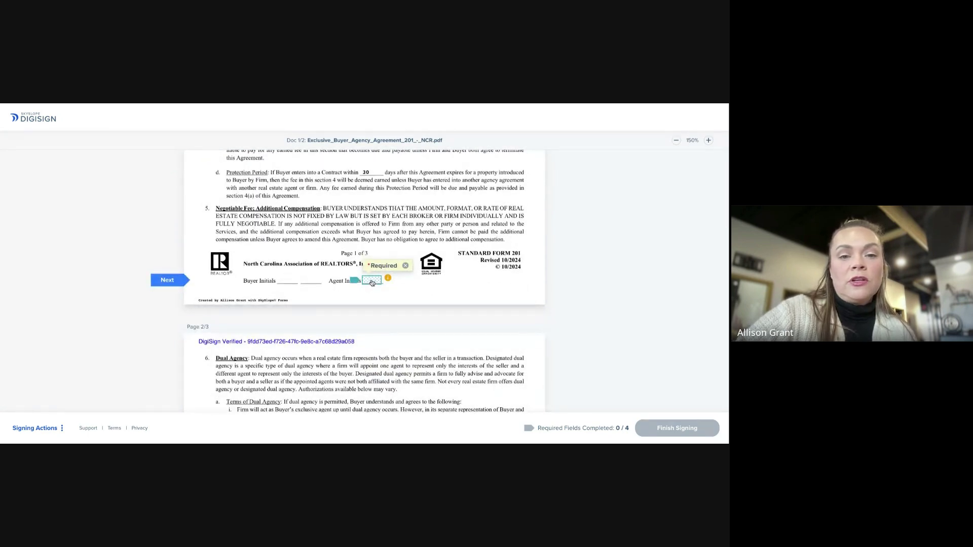
left_click(372, 282)
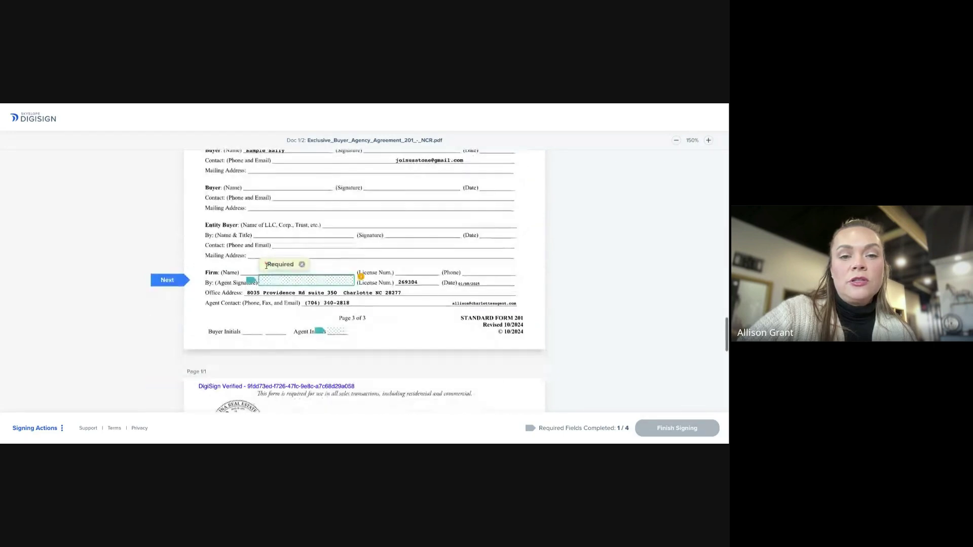
left_click(292, 282)
left_click(340, 283)
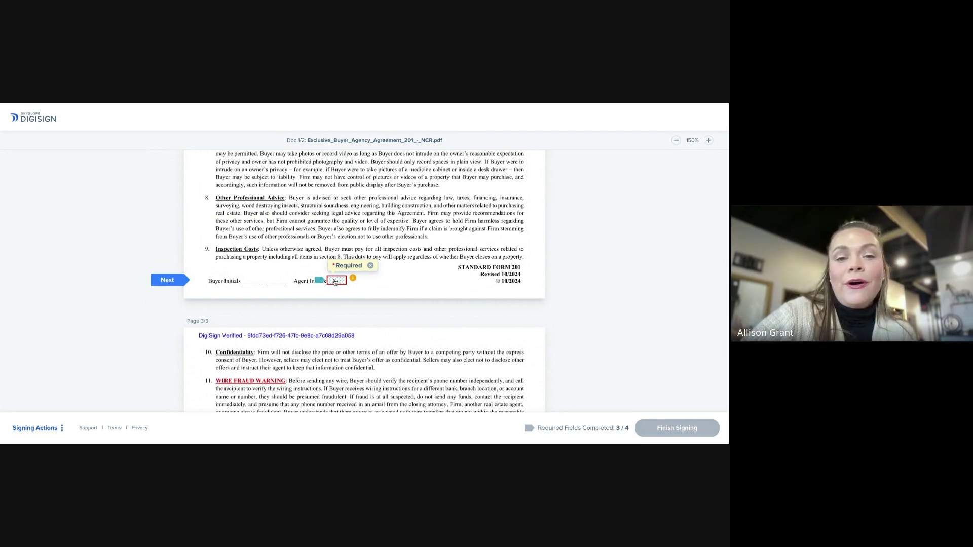
left_click(335, 281)
scroll(420, 277, "down", 10)
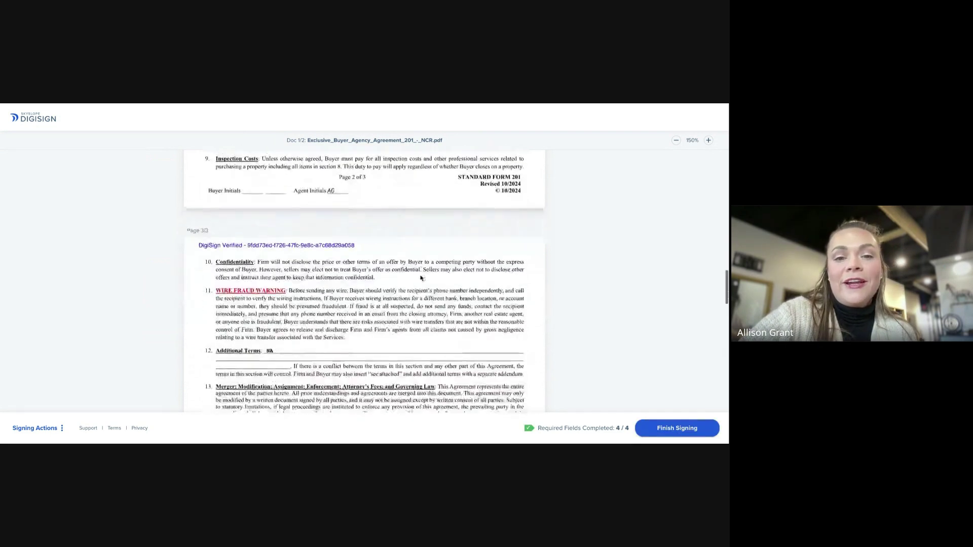
scroll(421, 278, "down", 10)
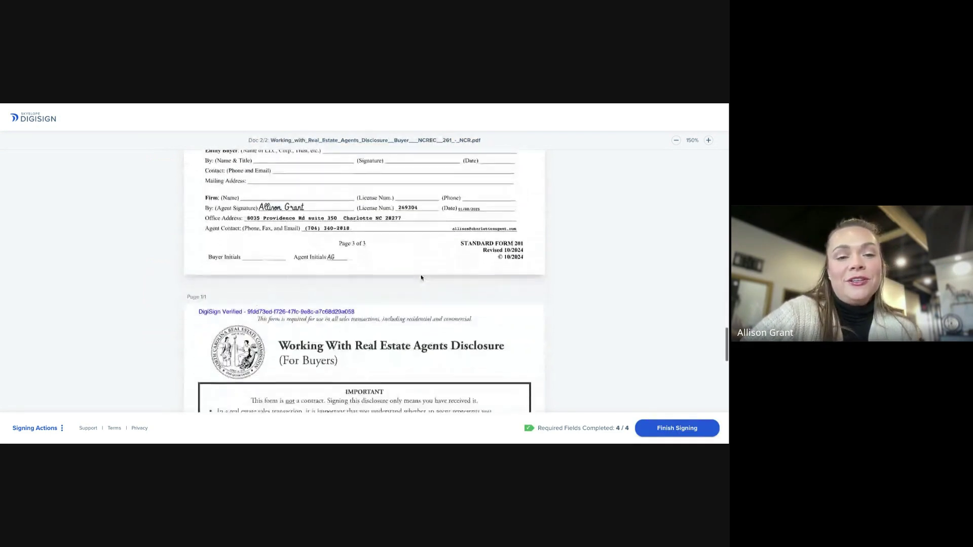
scroll(421, 277, "down", 3)
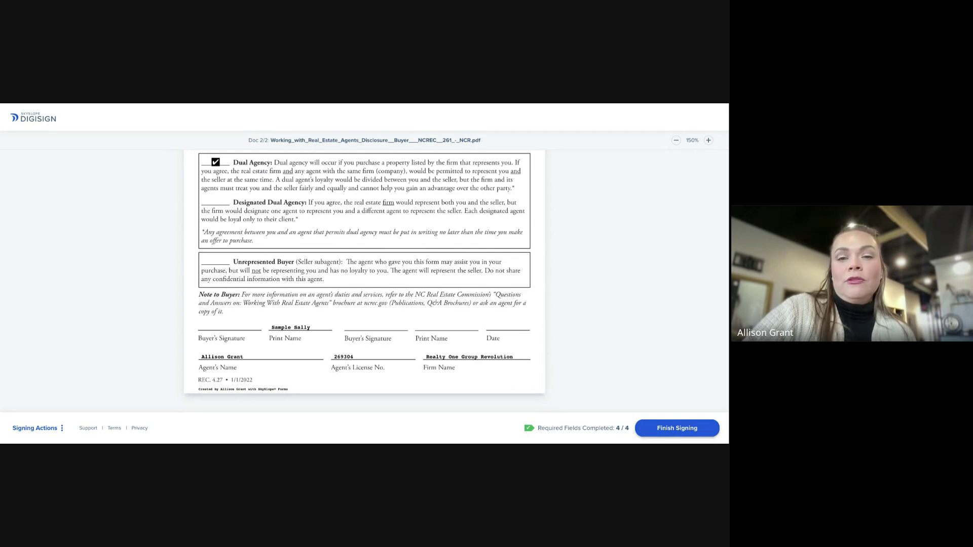
Finish signing, recording all documents as signed January 8th, 2025 at 10:59 am
left_click(657, 426)
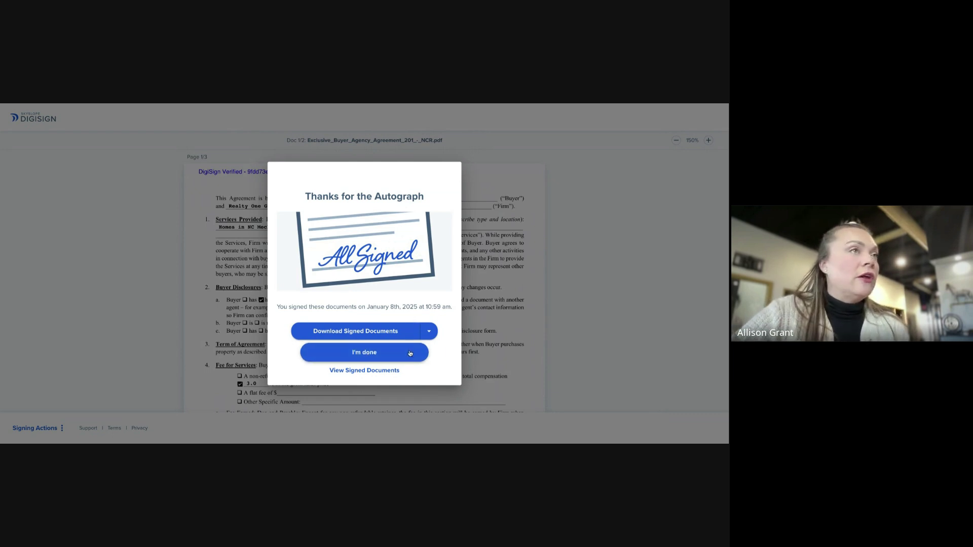
Close the confirmation and check the client file's Forms, Envelopes and Signed Documents tabs
left_click(378, 356)
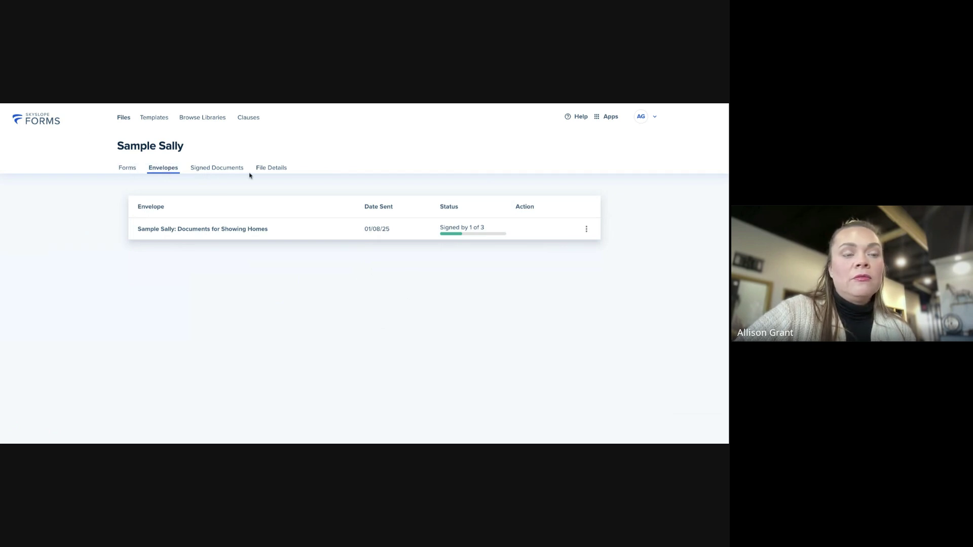
left_click(125, 171)
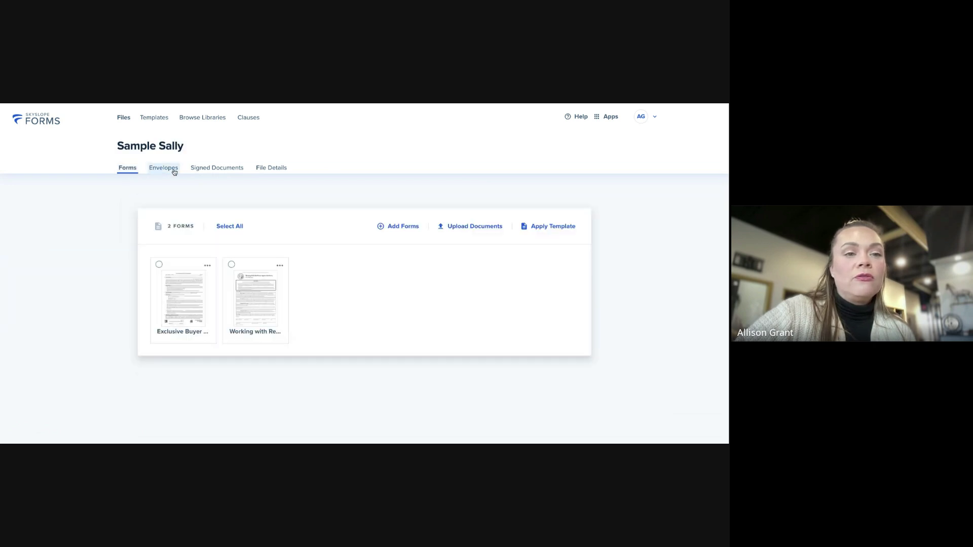
left_click(171, 172)
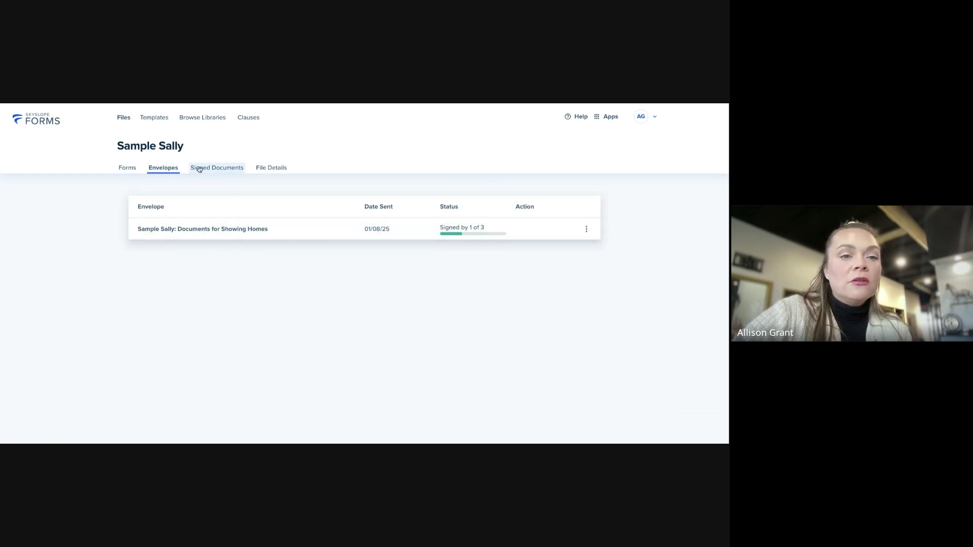
left_click(221, 172)
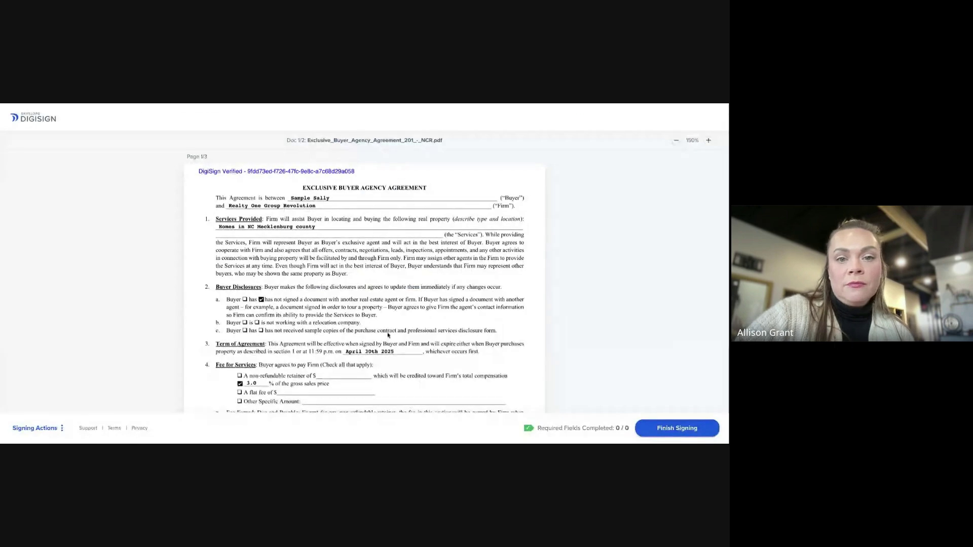
Finish the signing session, close the confirmation, and scroll through the signed agreement's page 1
scroll(389, 337, "down", 10)
scroll(389, 337, "up", 1)
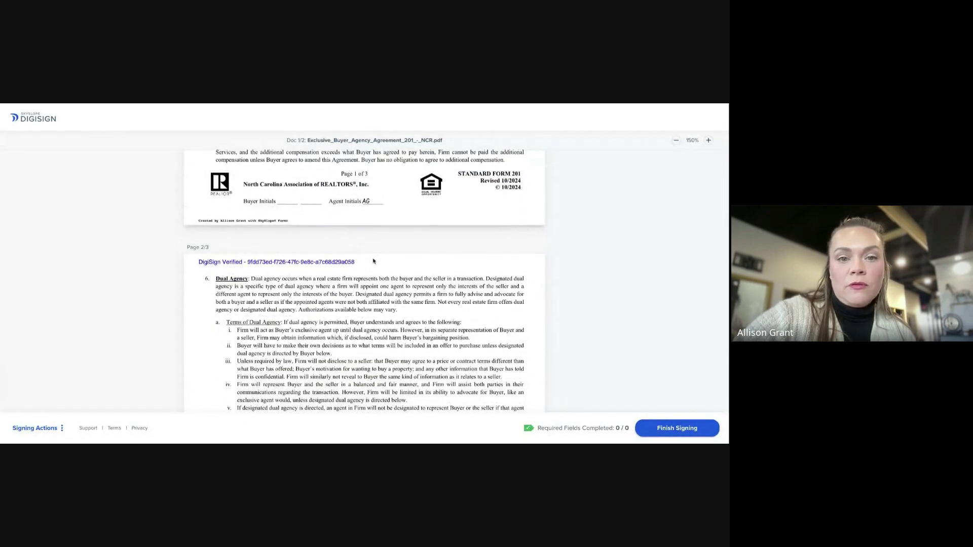
left_click(698, 434)
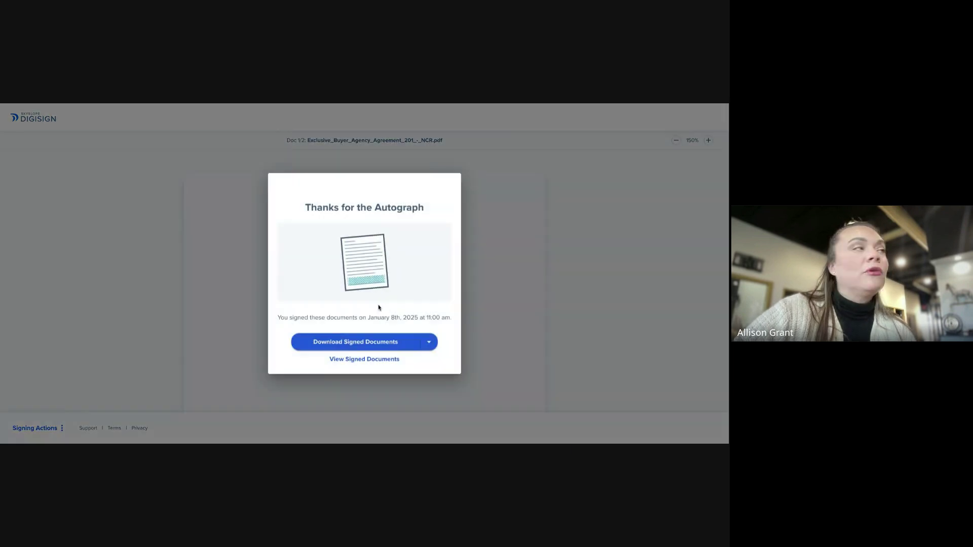
left_click(379, 360)
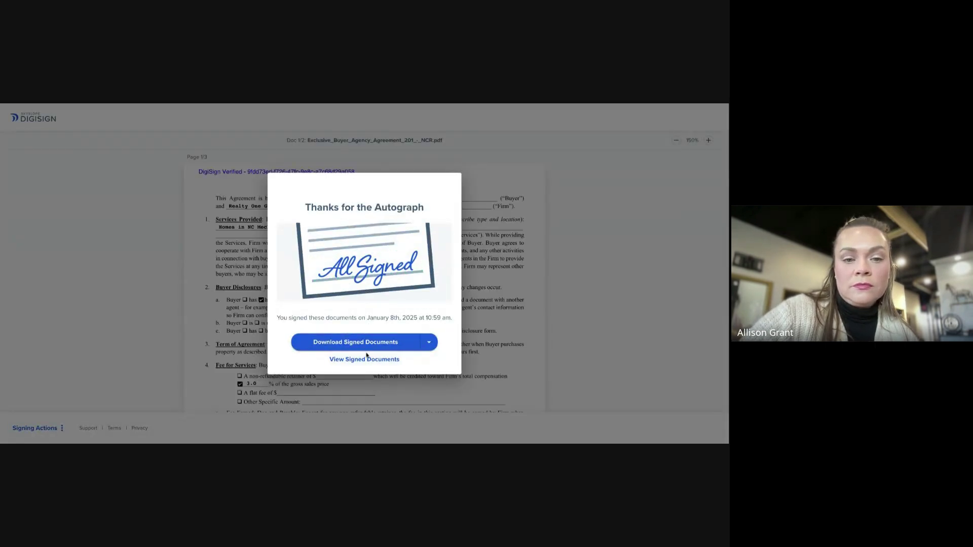
left_click(372, 360)
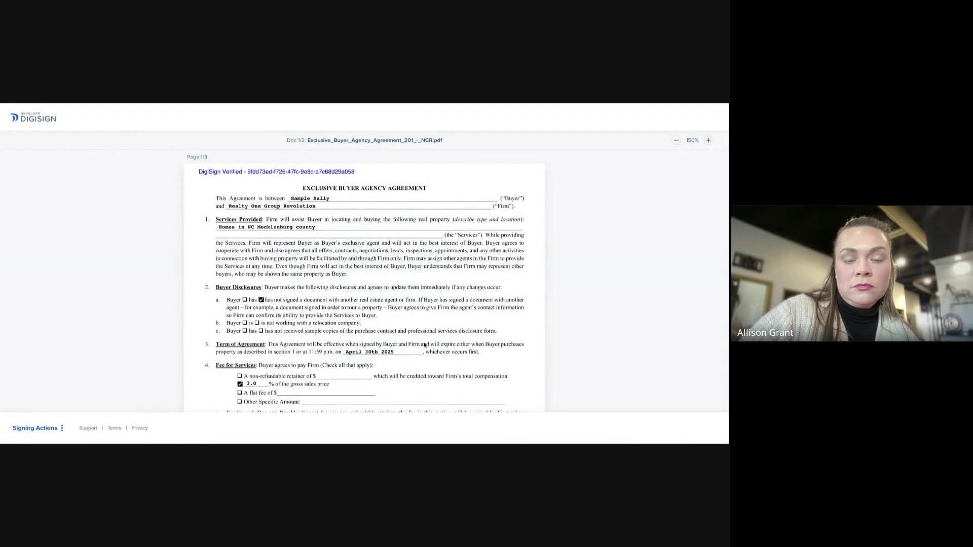
scroll(347, 236, "down", 6)
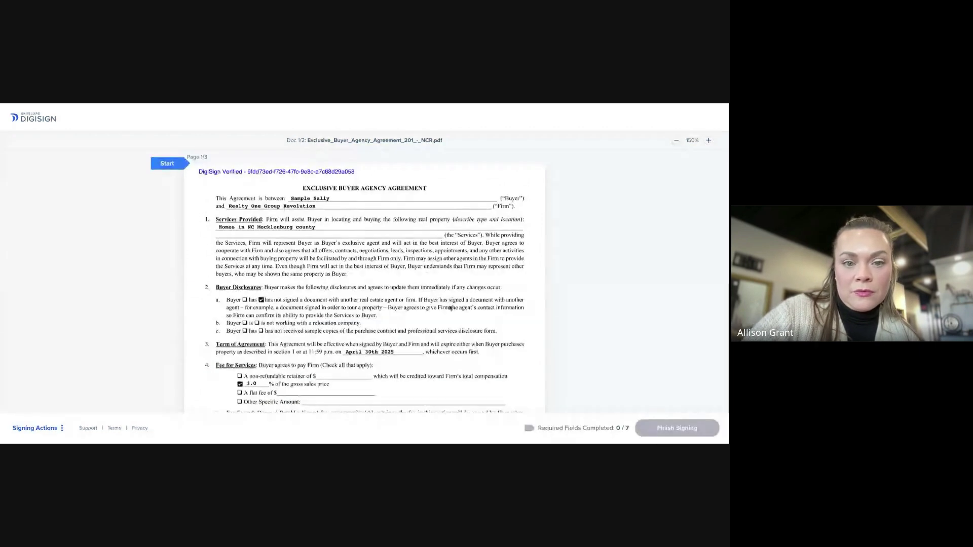
Adopt the fifth signature style as the buyer's signature and initials
scroll(452, 306, "down", 1)
scroll(361, 310, "down", 4)
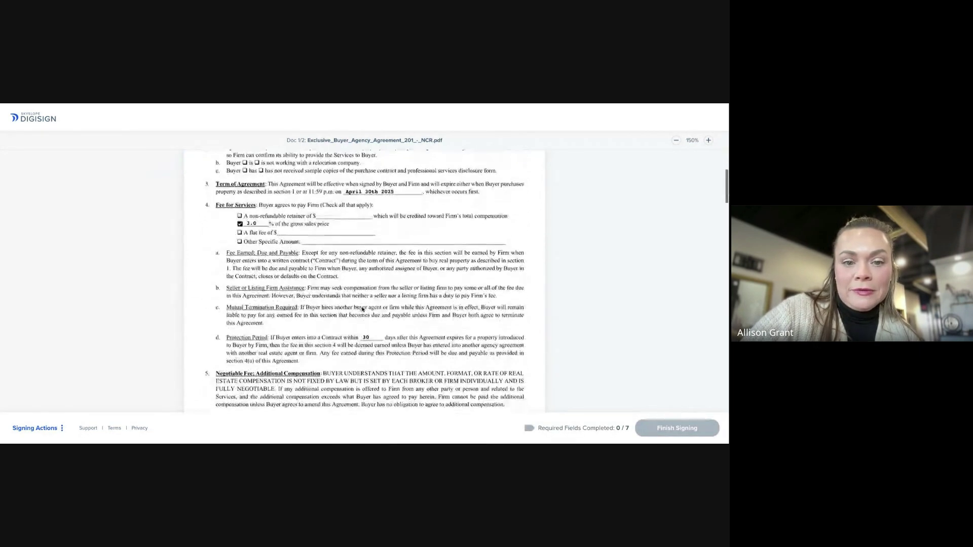
scroll(324, 296, "up", 5)
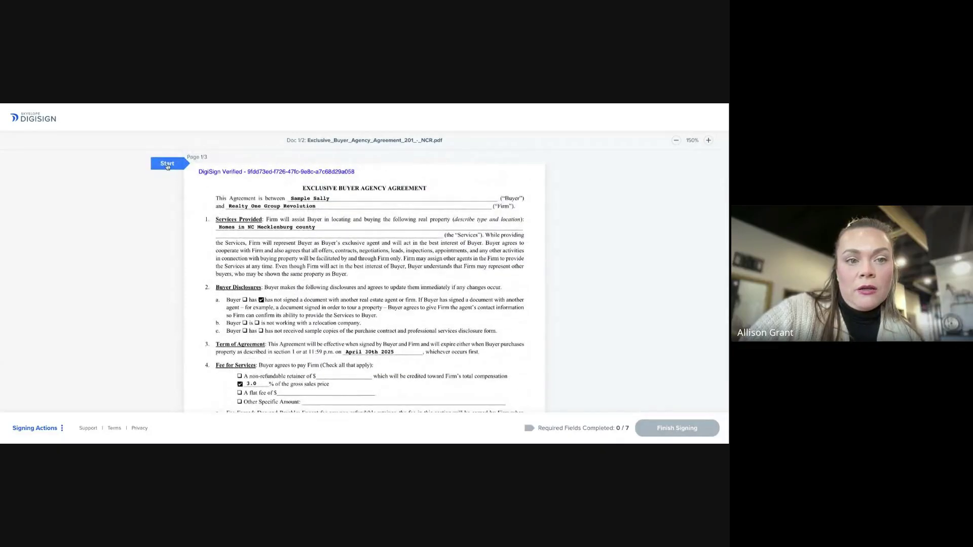
scroll(334, 325, "down", 6)
left_click(286, 285)
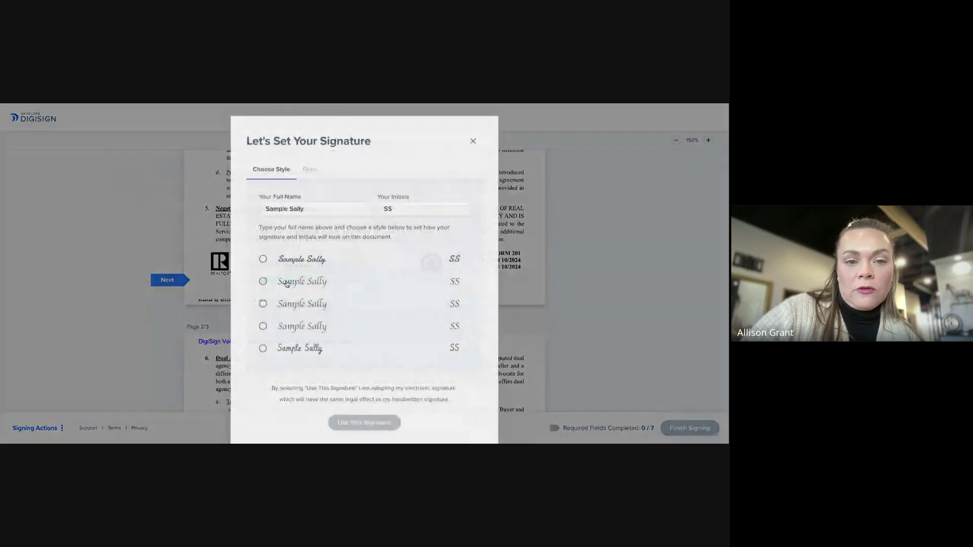
left_click(262, 349)
left_click(364, 426)
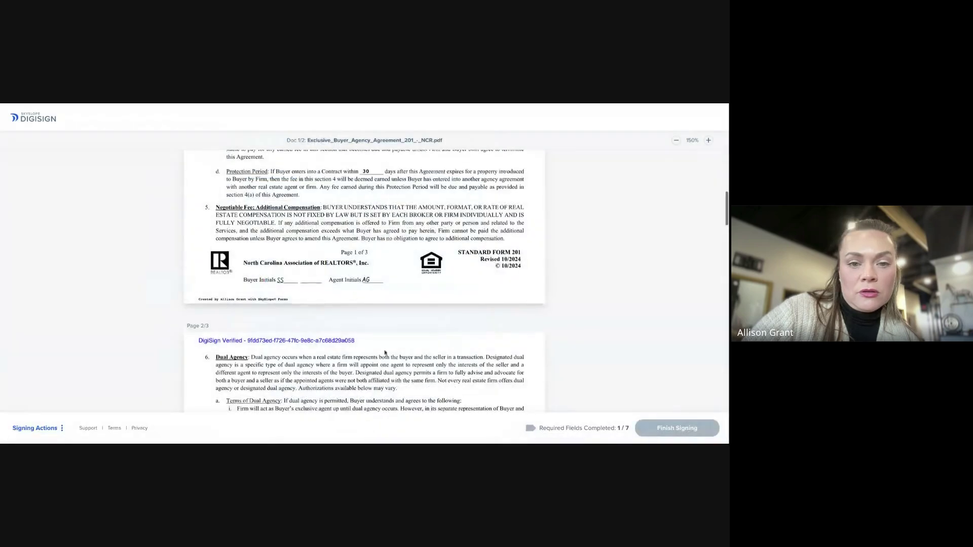
Fill all seven buyer initial and signature fields across both documents and finish signing
left_click(251, 303)
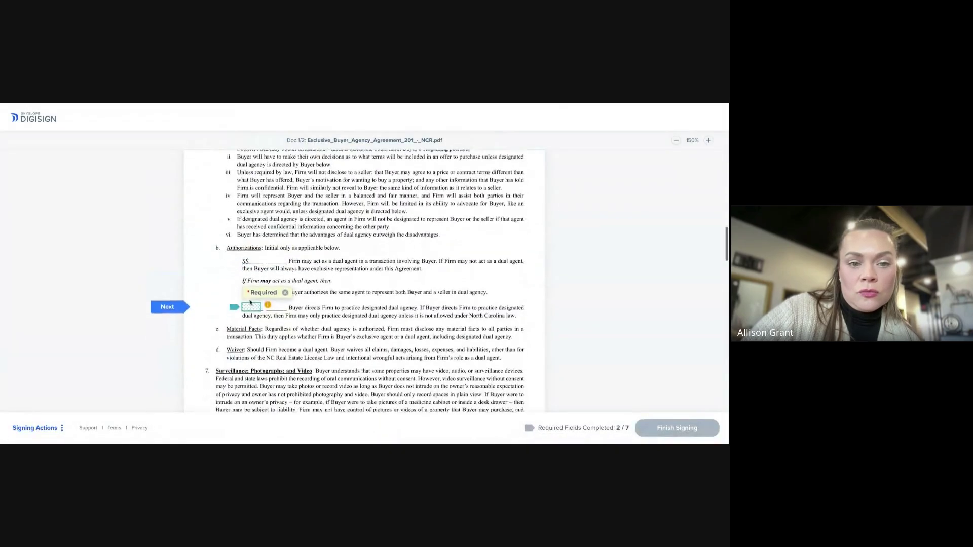
left_click(250, 303)
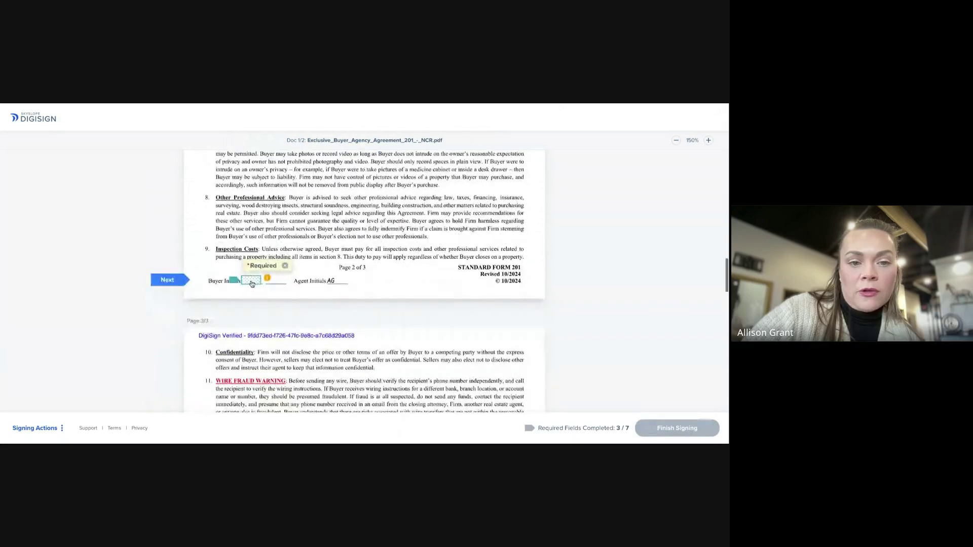
left_click(252, 282)
left_click(430, 285)
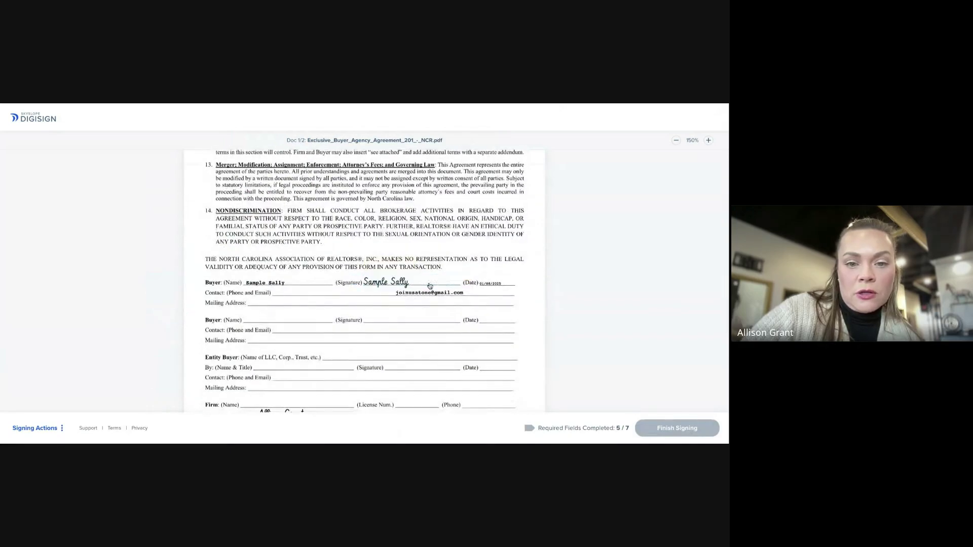
left_click(250, 282)
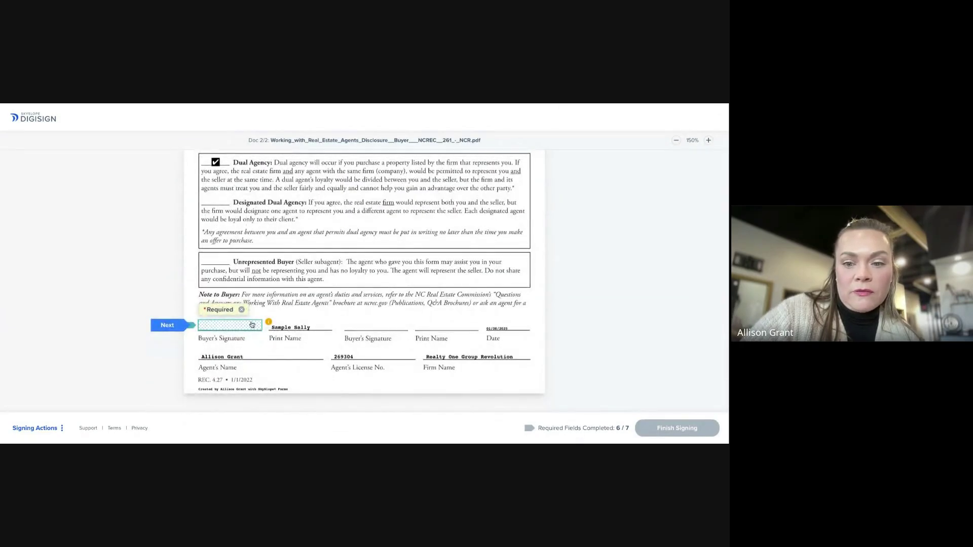
left_click(252, 325)
left_click(695, 433)
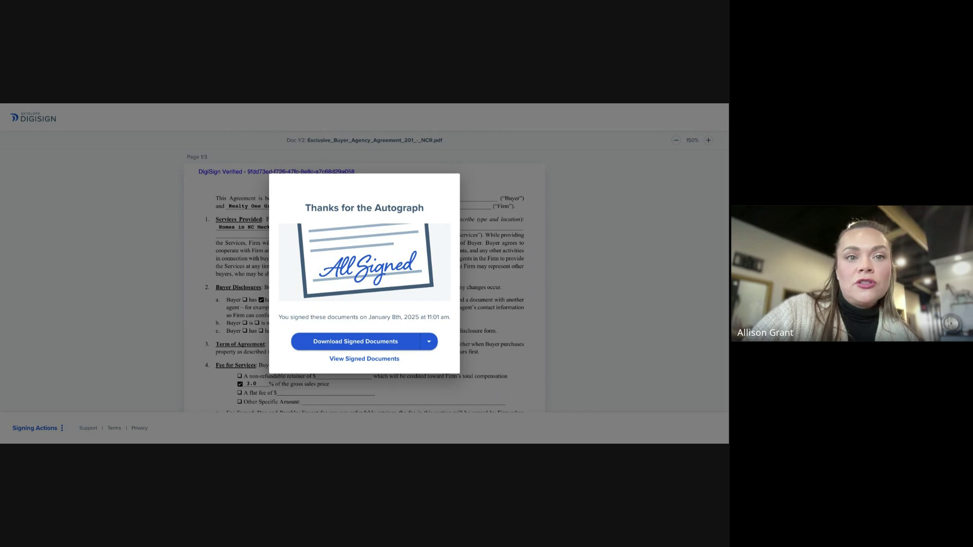
Return to the SkySlope Forms tab showing the buyer file's two signed documents
key("ctrl+shift+Tab")
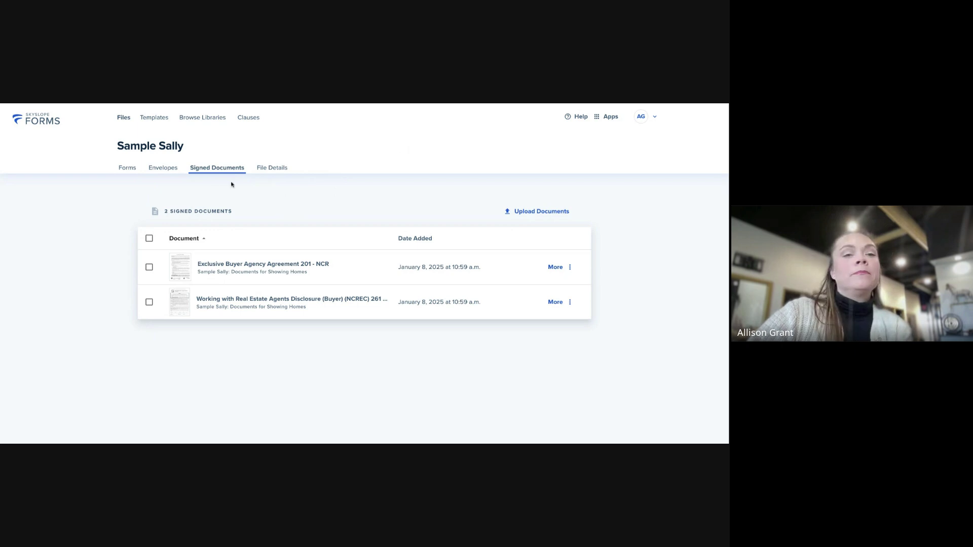
Review the completed 'Documents for Showing Homes' envelope's activity history, then go back to the file
left_click(162, 168)
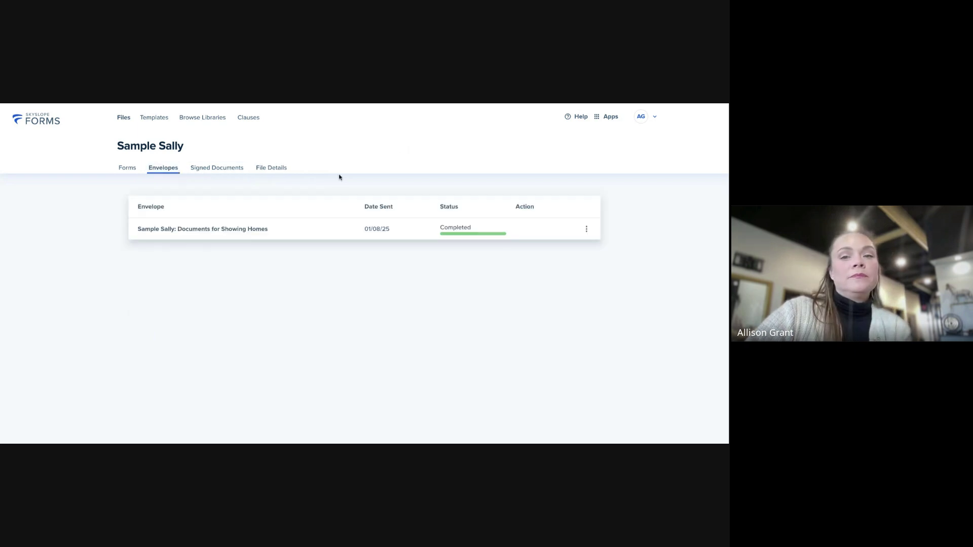
left_click(587, 229)
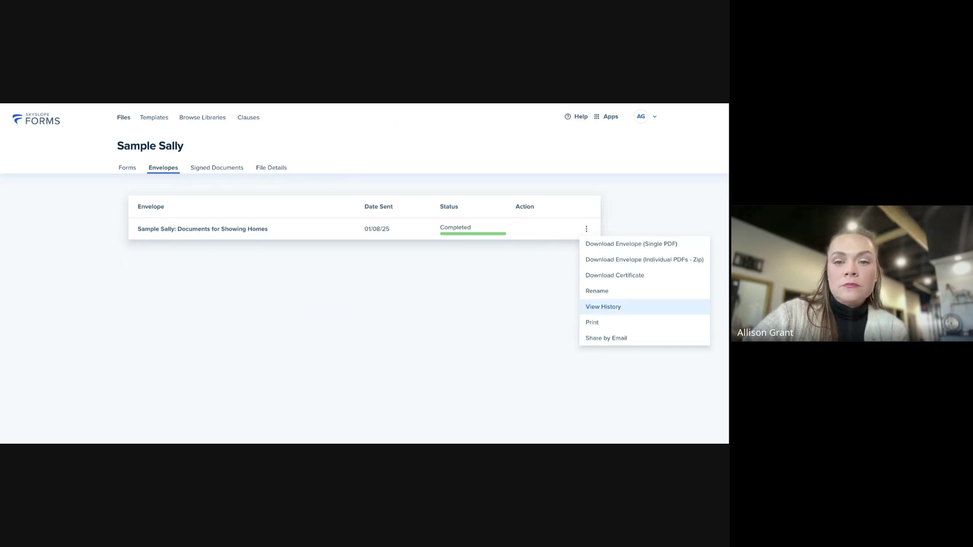
left_click(603, 307)
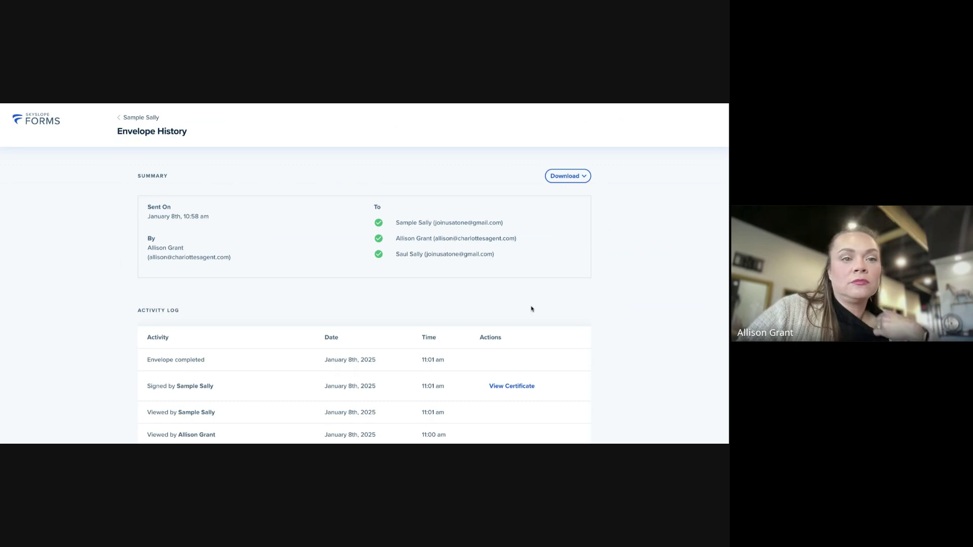
scroll(498, 307, "down", 4)
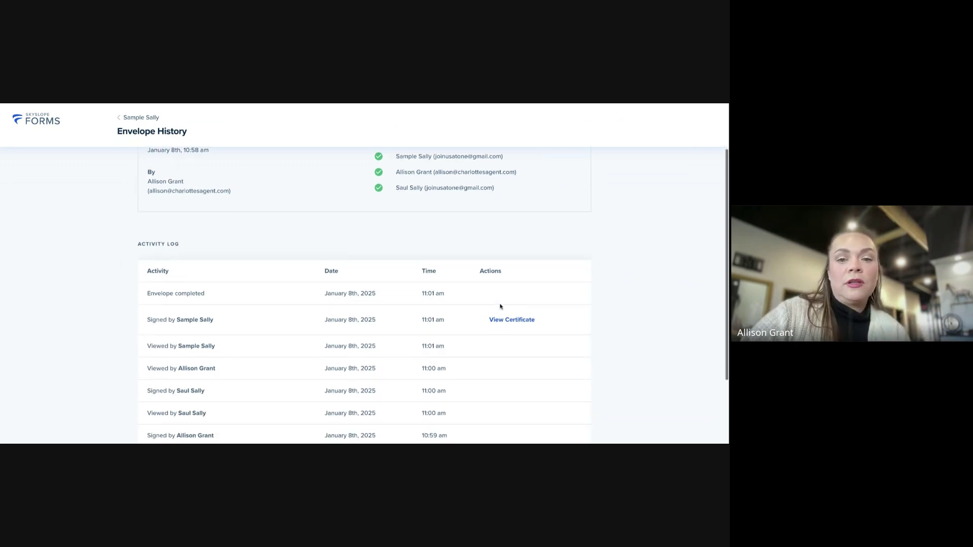
scroll(458, 335, "up", 4)
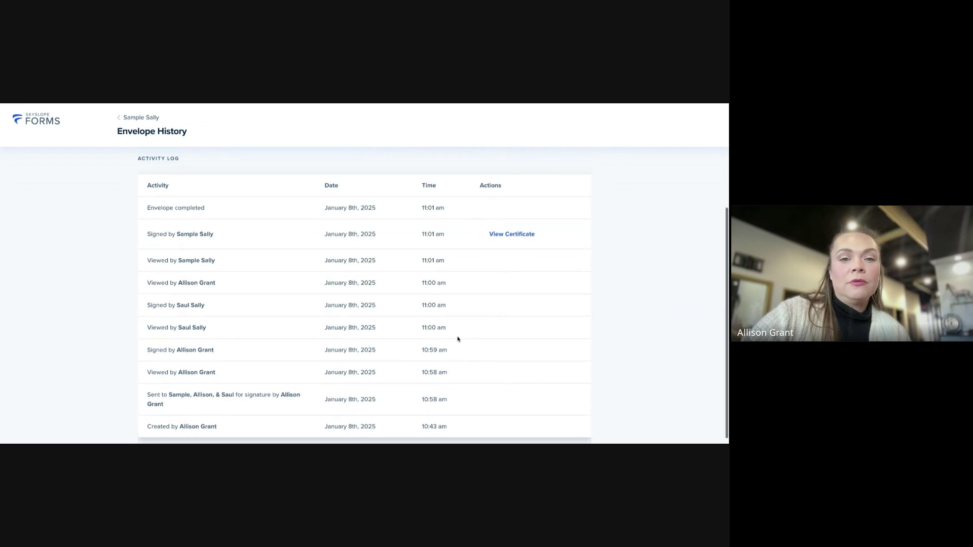
left_click(118, 118)
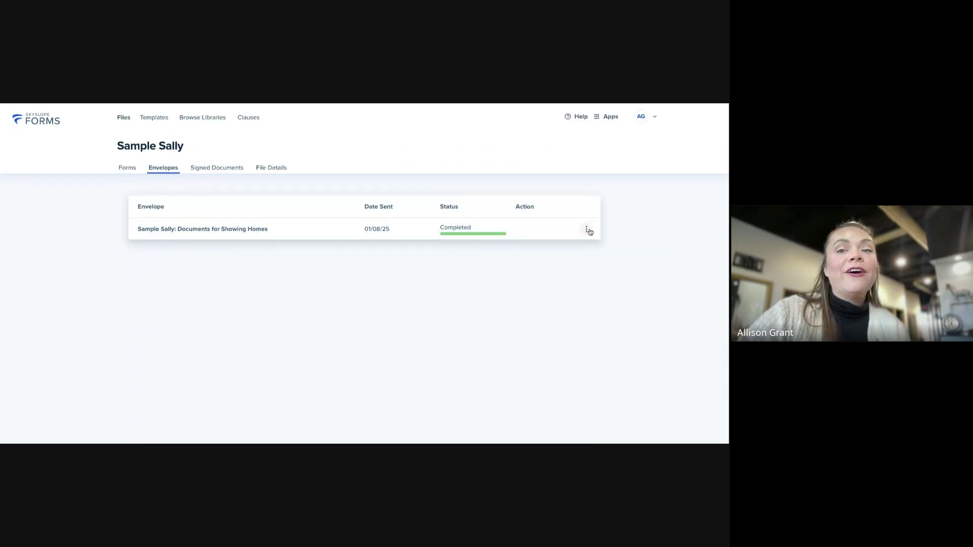
List the file's Exclusive Buyer agreement and Working with Real Estate disclosure forms
left_click(586, 229)
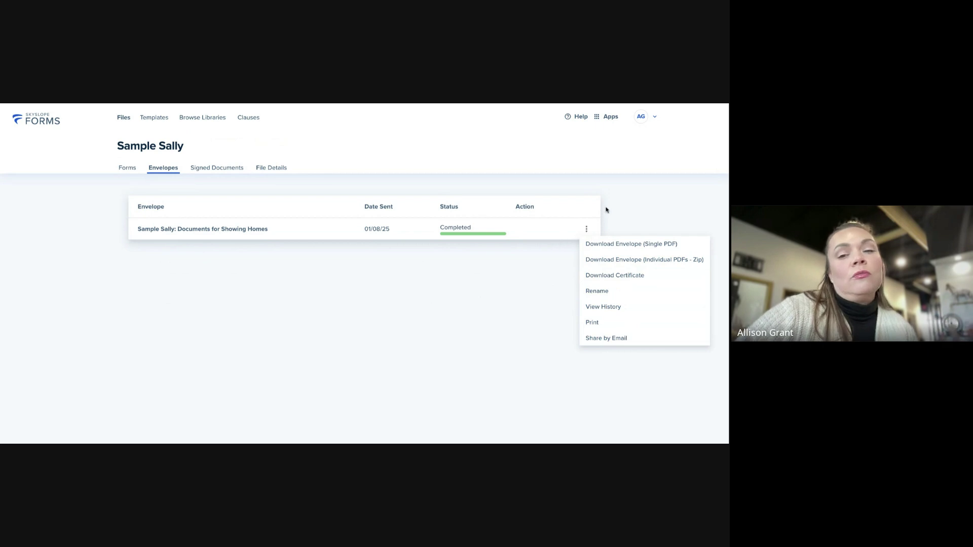
left_click(600, 235)
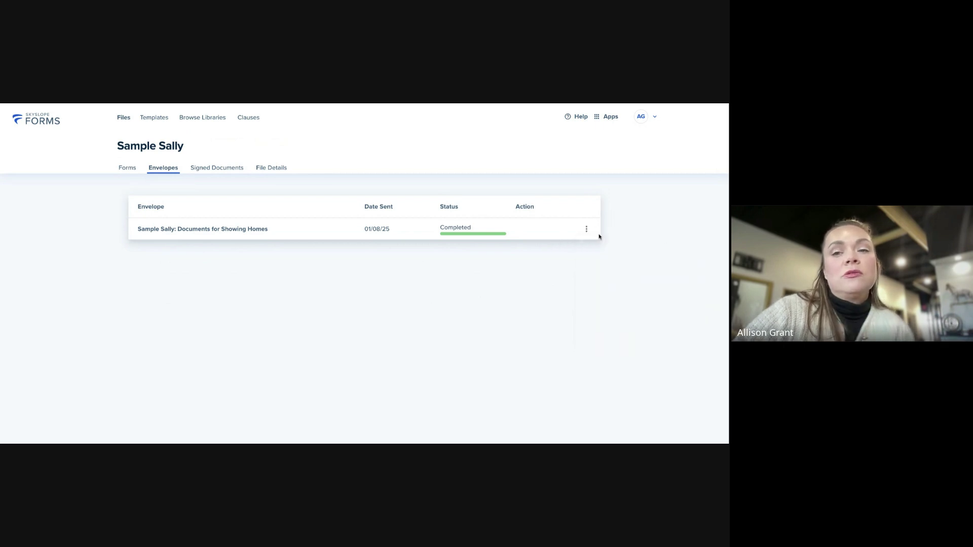
left_click(127, 168)
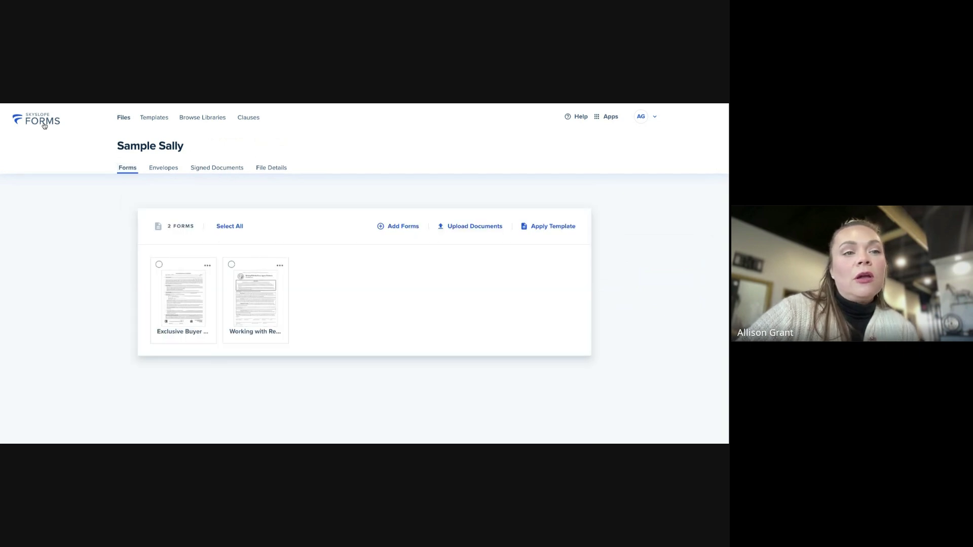
Go to the Files page of all 1027 client files and check the Sample file card's options
left_click(41, 121)
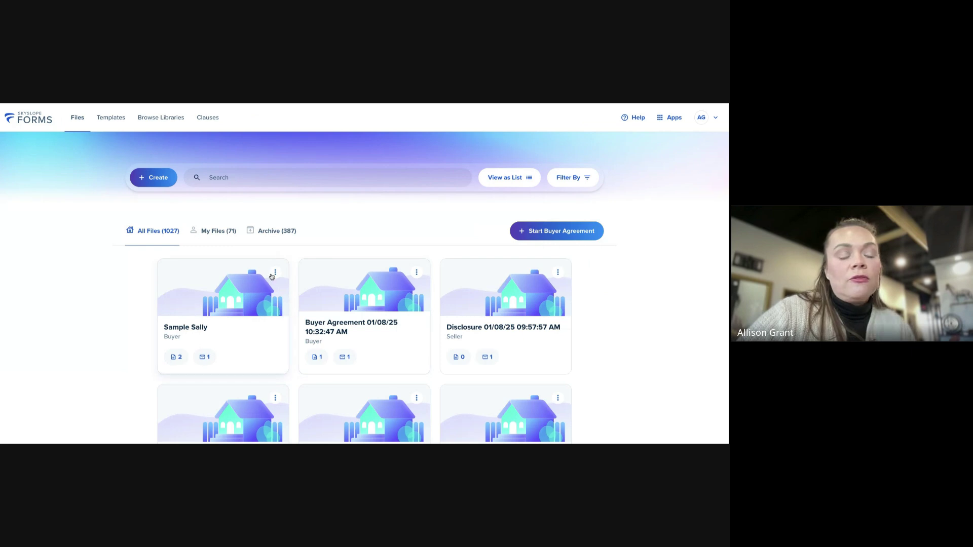
scroll(271, 278, "down", 1)
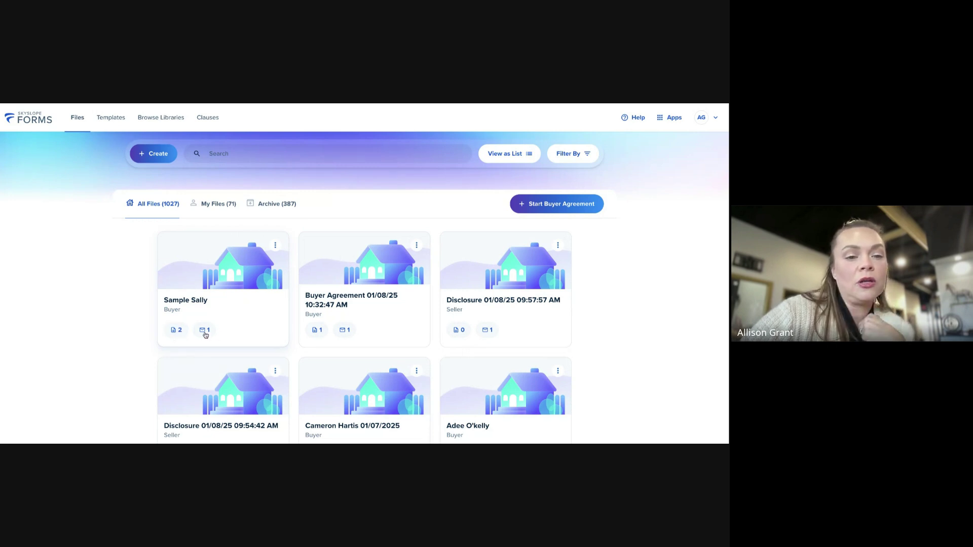
left_click(276, 246)
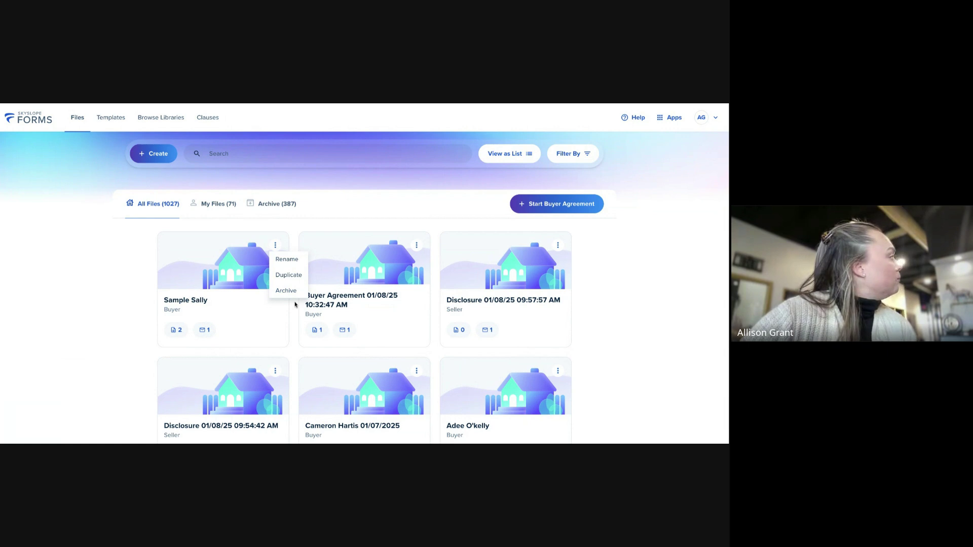
left_click(280, 205)
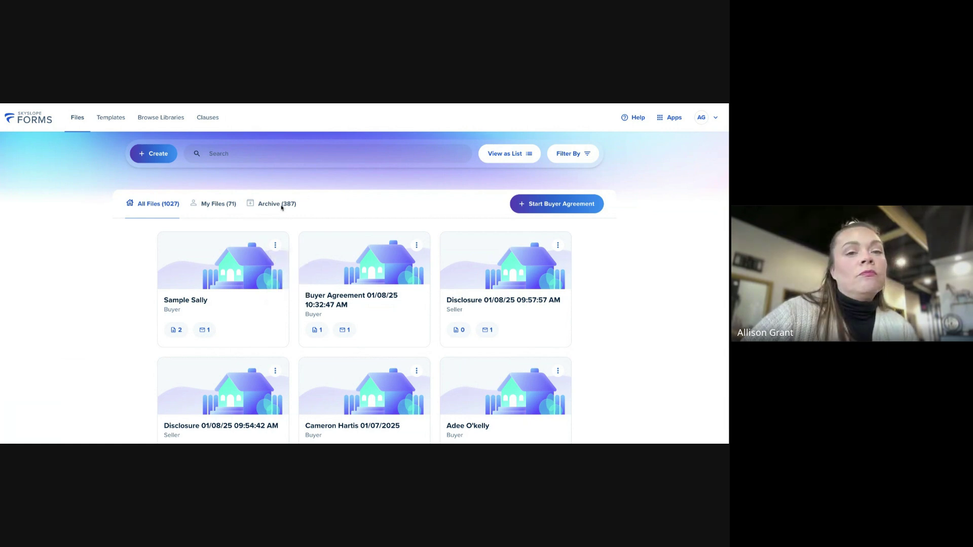
Browse archived files and their Restore option, then filter to My Files (71 files)
left_click(280, 205)
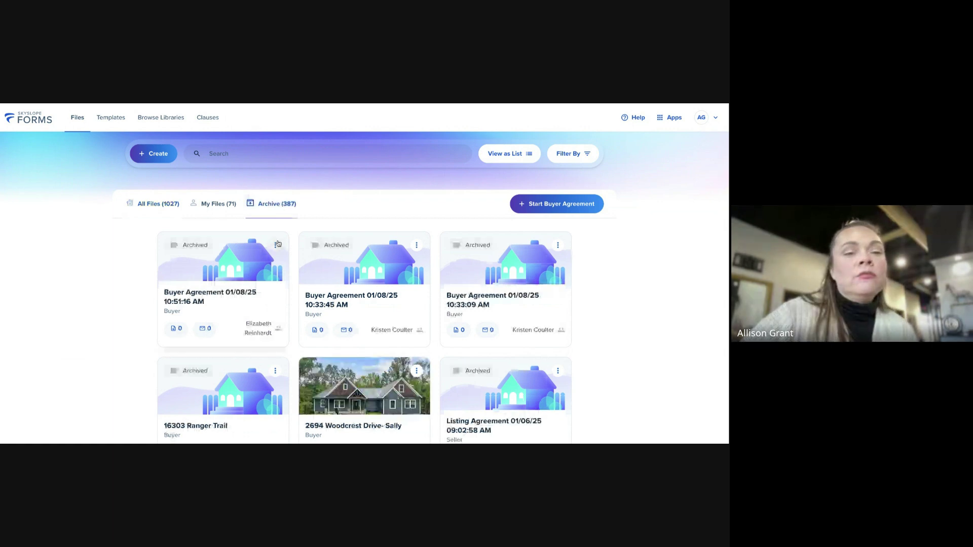
left_click(276, 245)
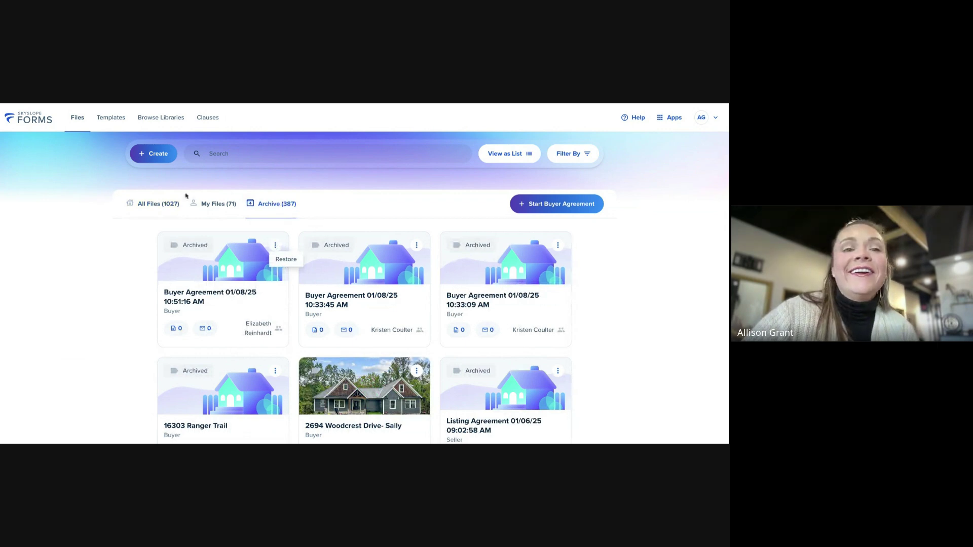
left_click(231, 205)
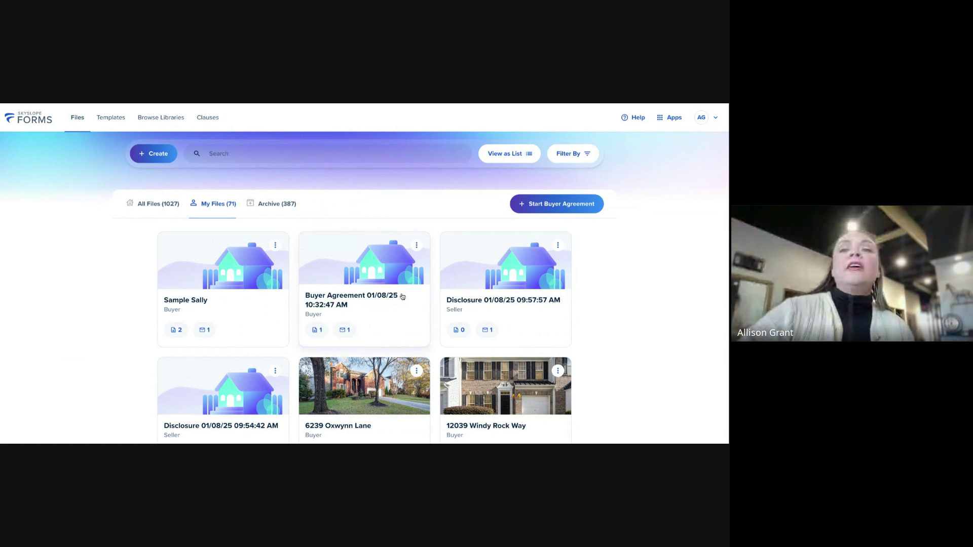
Switch from SkySlope Forms to the main SkySlope app via the Apps menu
left_click(669, 117)
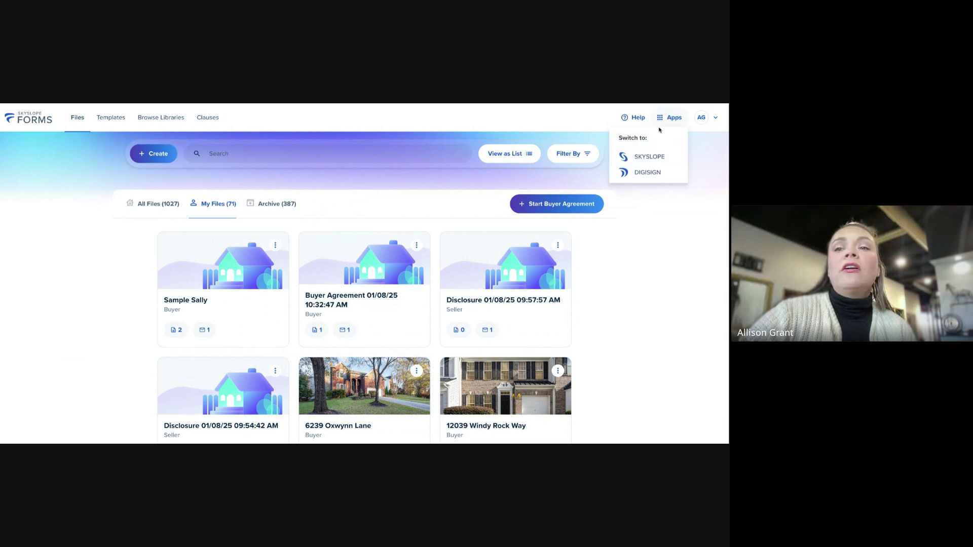
left_click(635, 155)
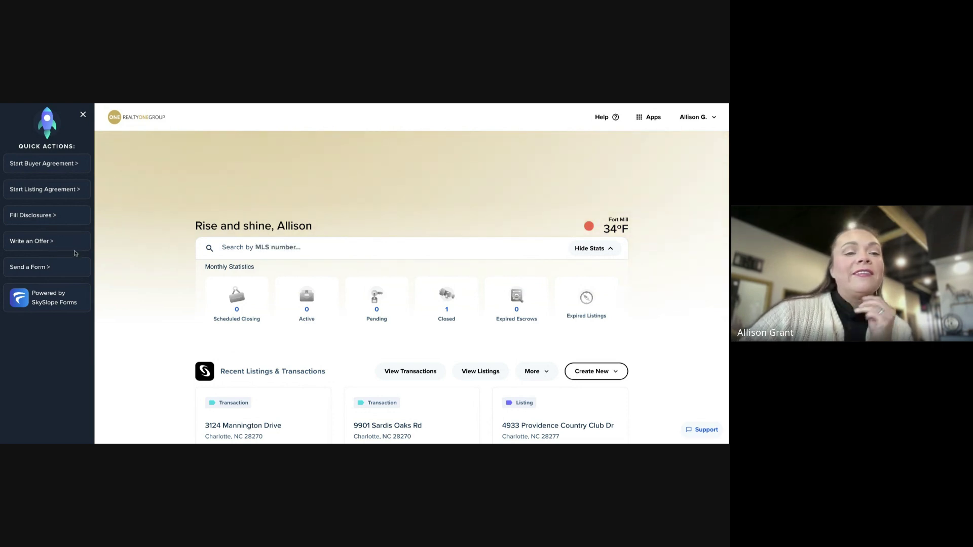
scroll(410, 273, "down", 1)
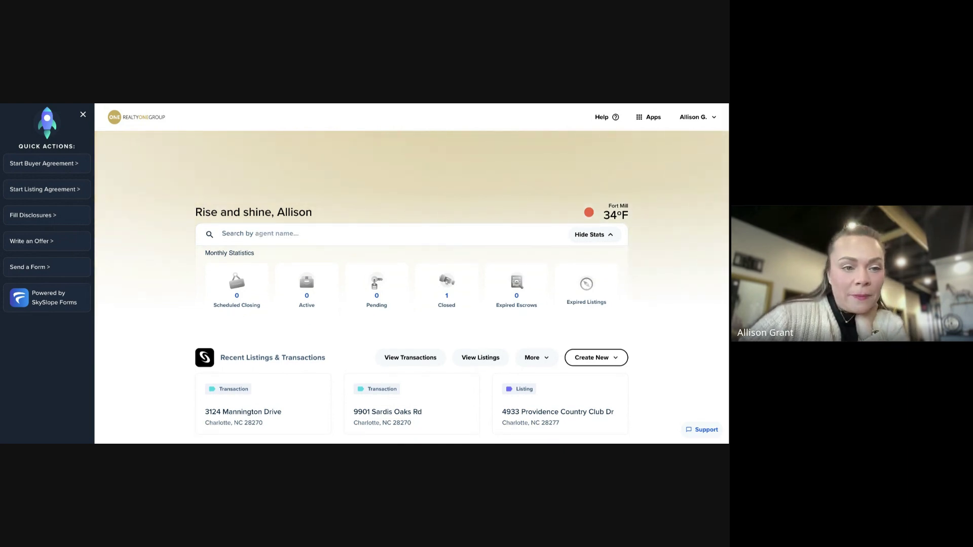
scroll(410, 274, "up", 1)
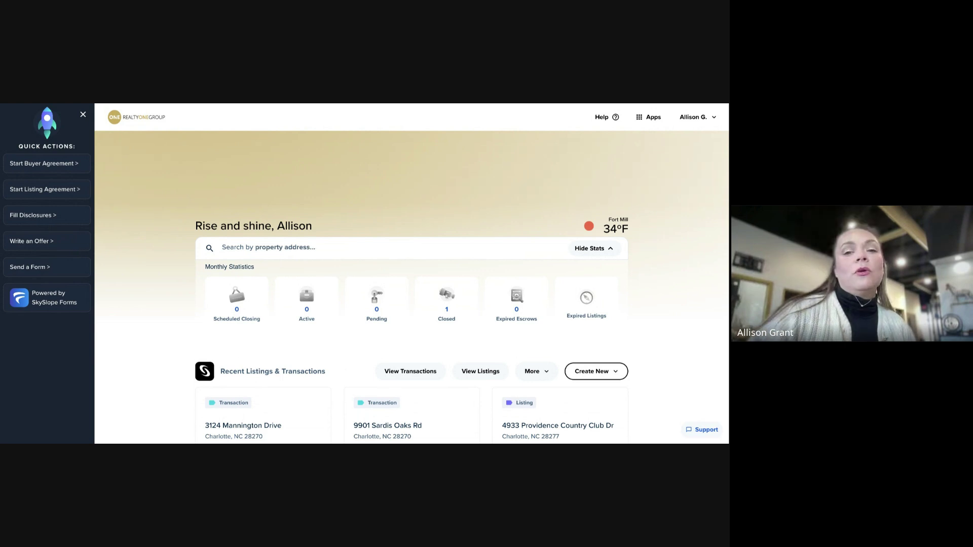
scroll(412, 274, "down", 1)
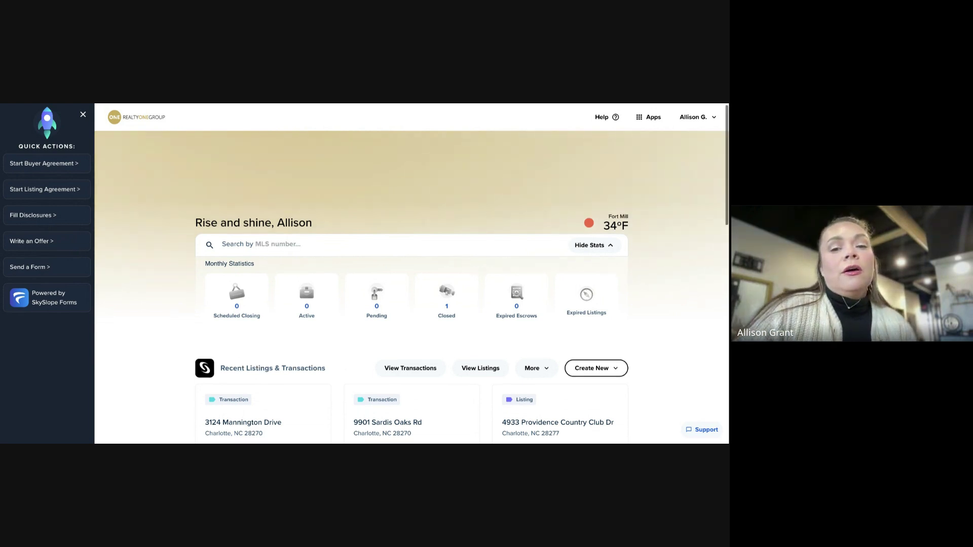
scroll(412, 274, "up", 1)
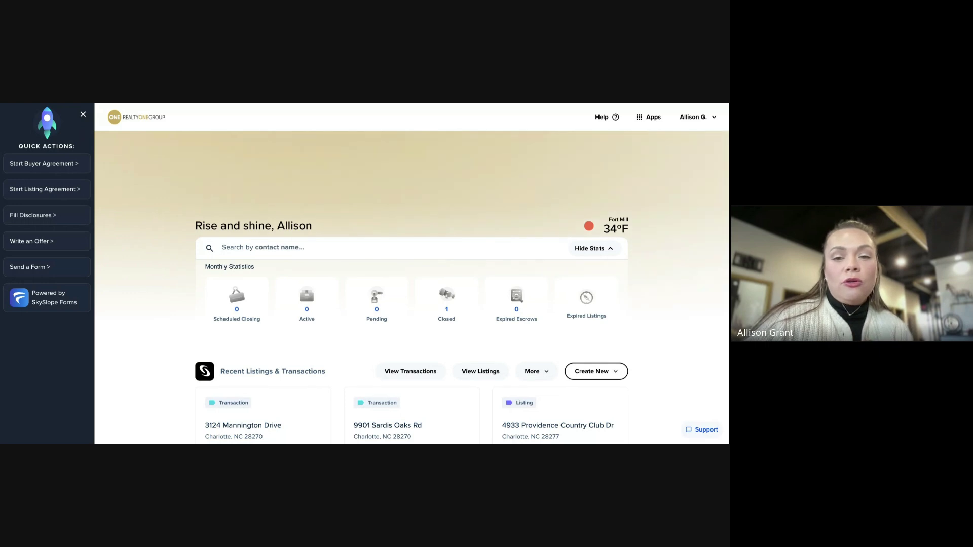
scroll(411, 274, "down", 1)
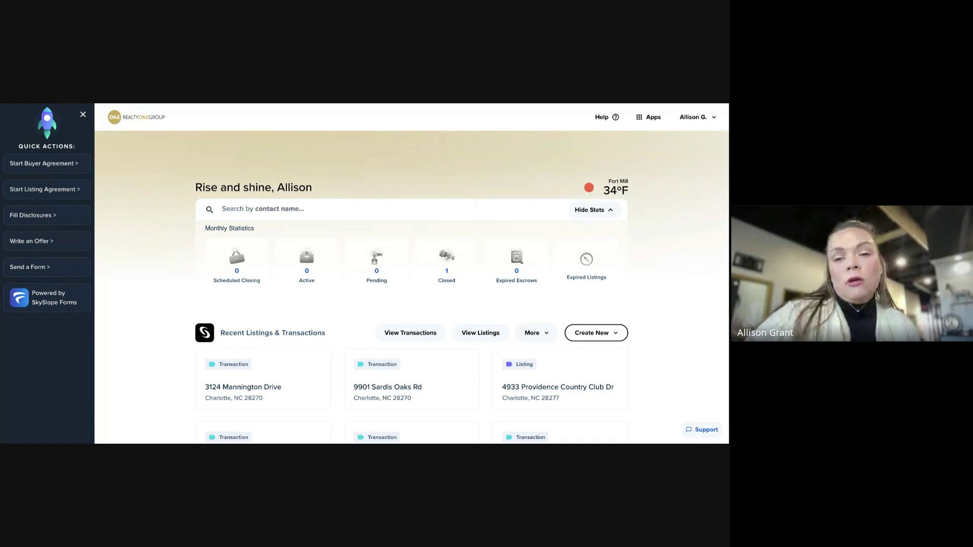
scroll(411, 284, "down", 1)
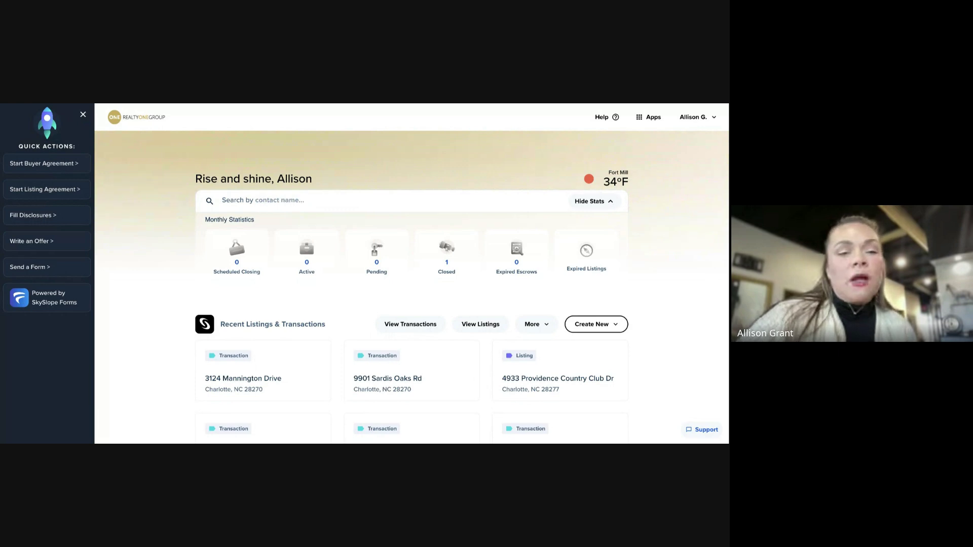
Scroll the dashboard down to the Recent Forms Files and Recent DigiSign Envelopes sections
scroll(411, 286, "down", 1)
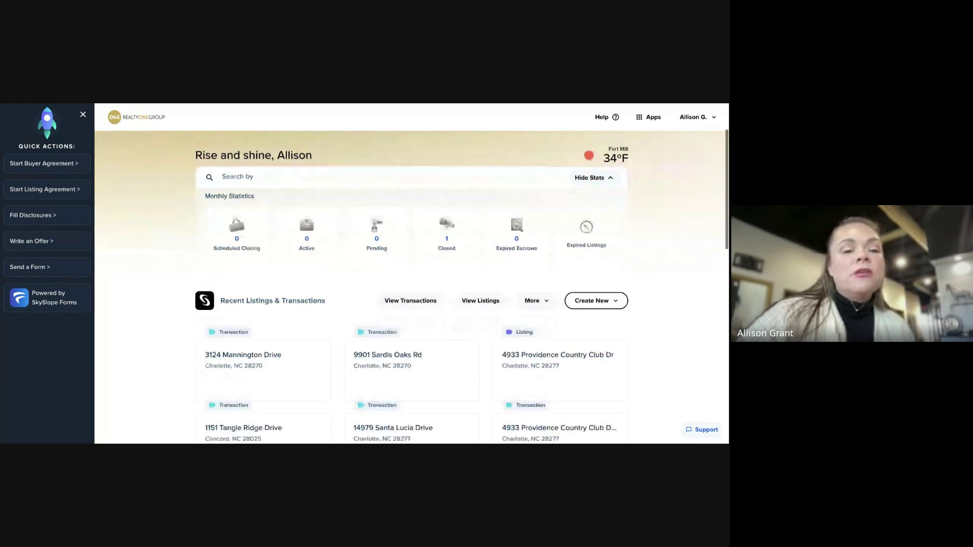
scroll(411, 285, "down", 1)
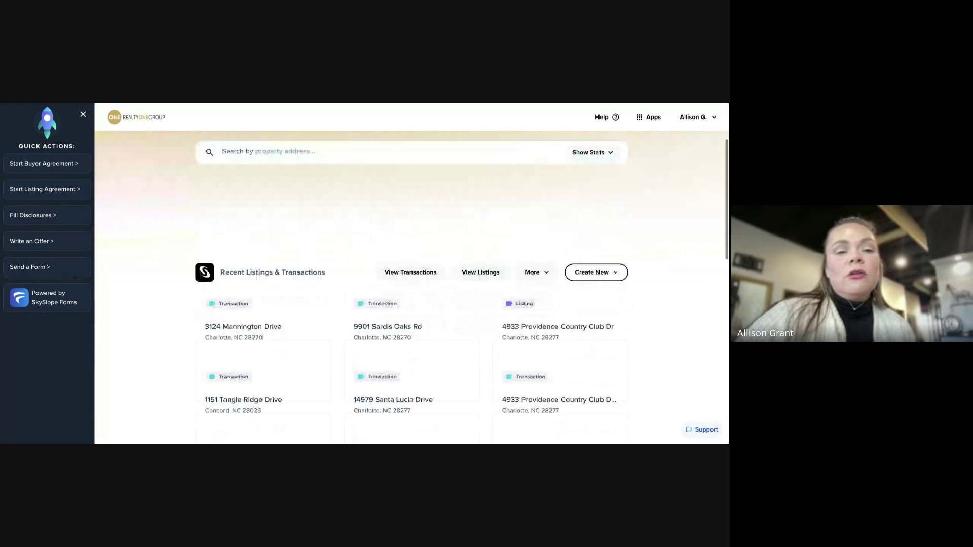
scroll(411, 286, "down", 1)
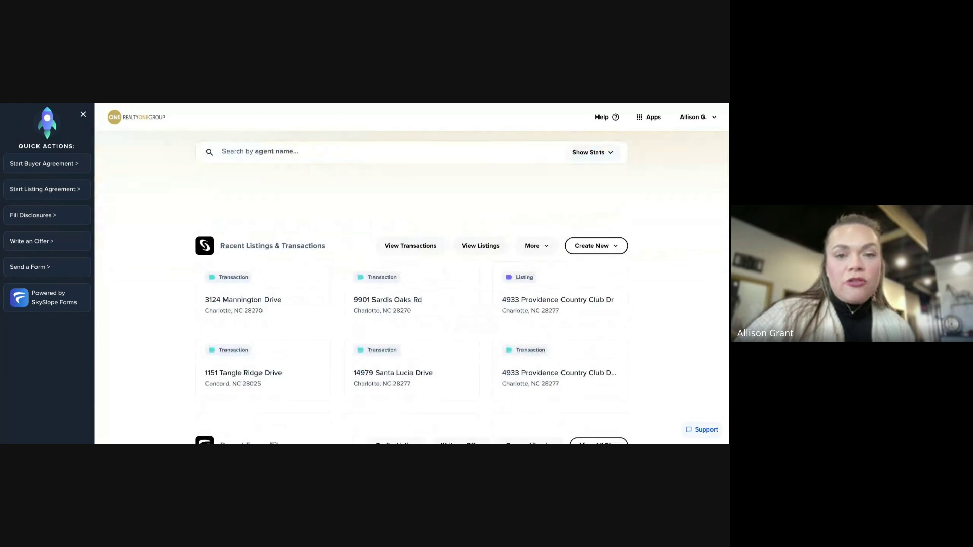
scroll(411, 285, "up", 1)
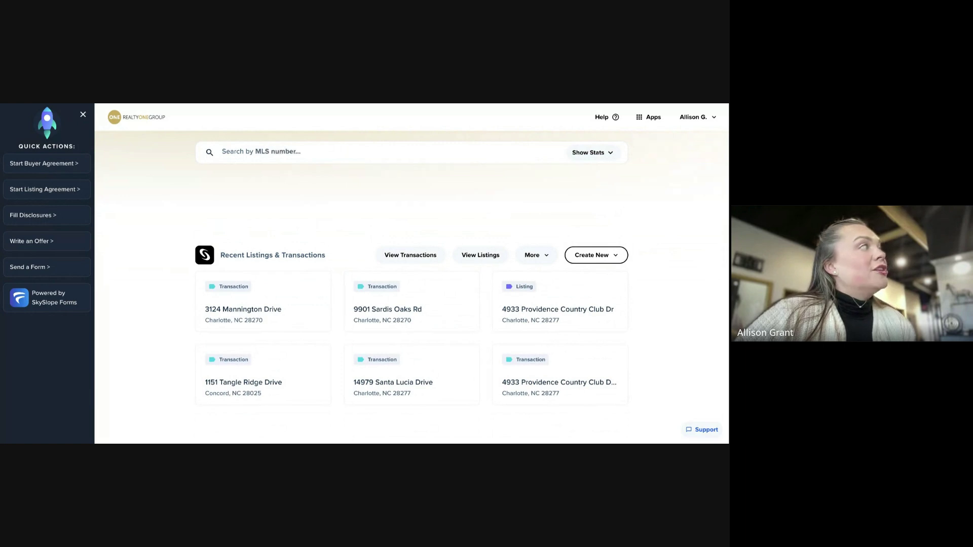
scroll(411, 303, "down", 3)
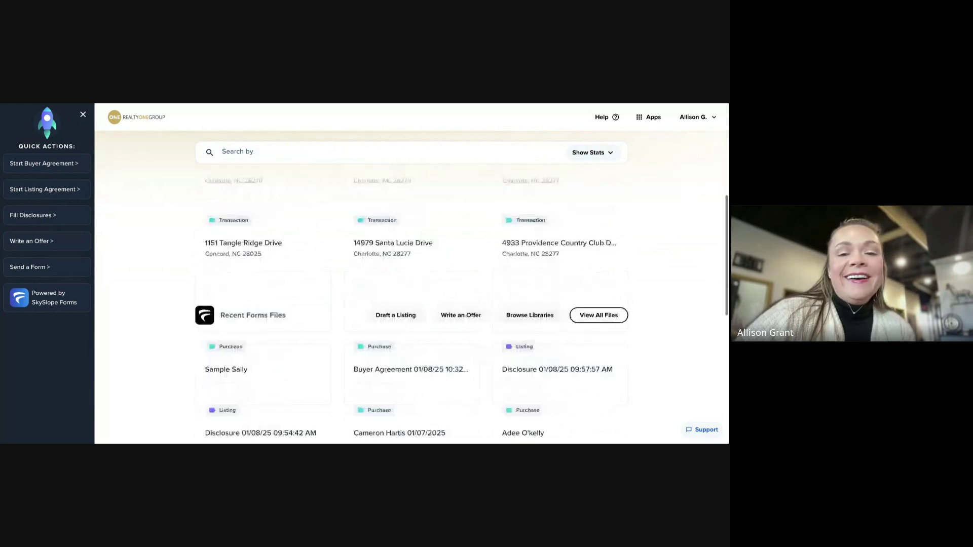
scroll(411, 303, "down", 1)
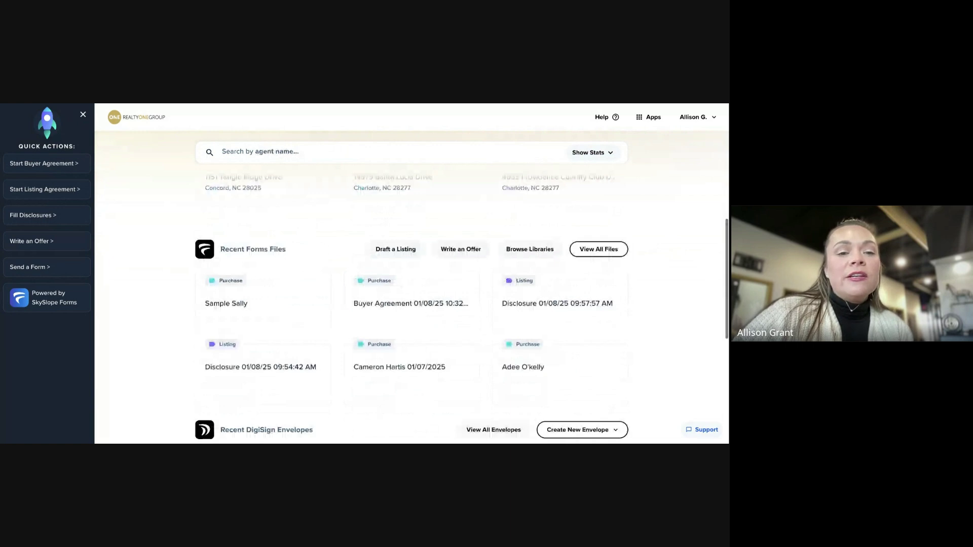
scroll(411, 303, "down", 1)
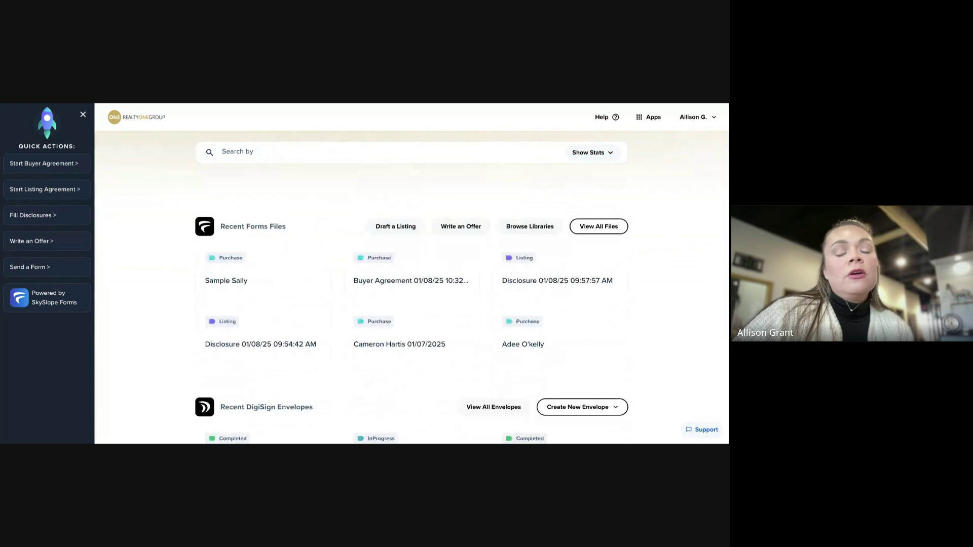
scroll(412, 304, "down", 1)
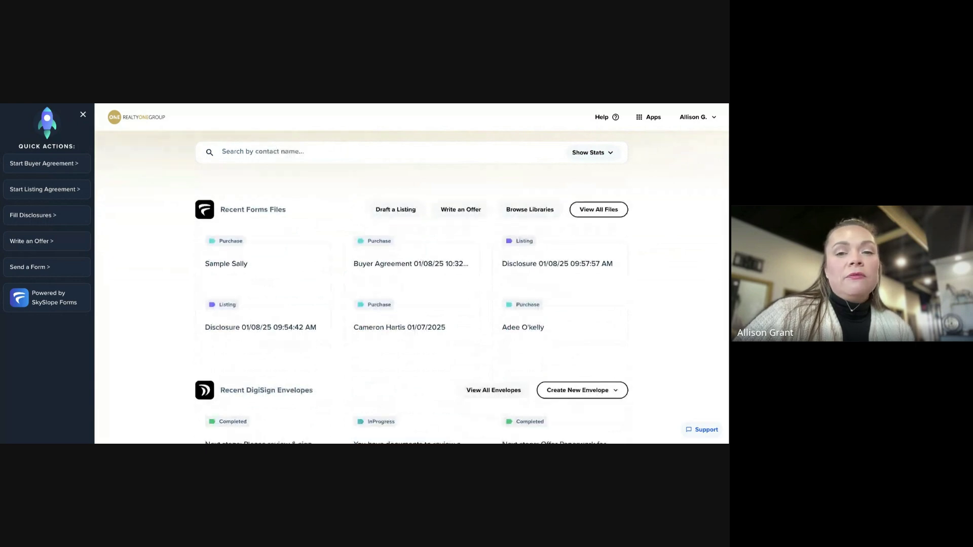
scroll(566, 366, "down", 2)
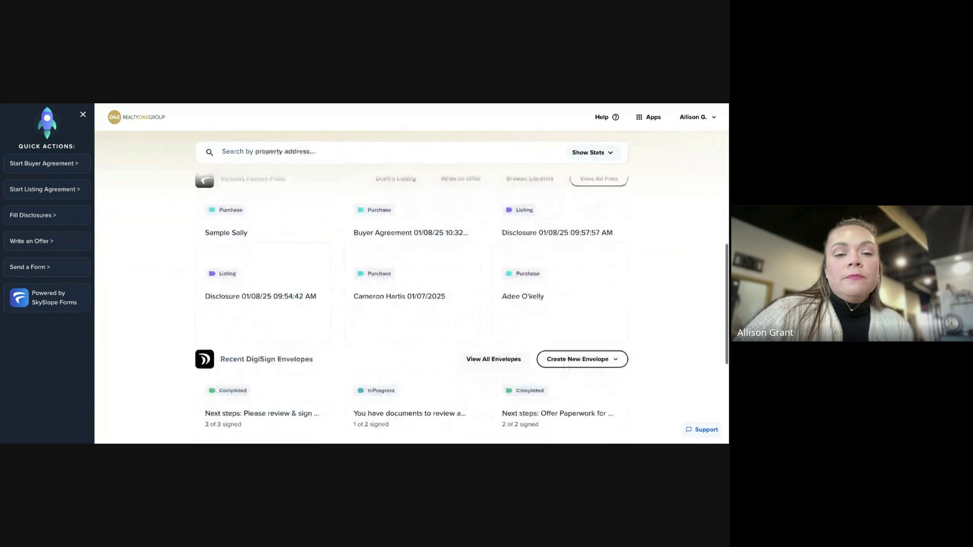
scroll(411, 304, "down", 3)
scroll(411, 304, "down", 3)
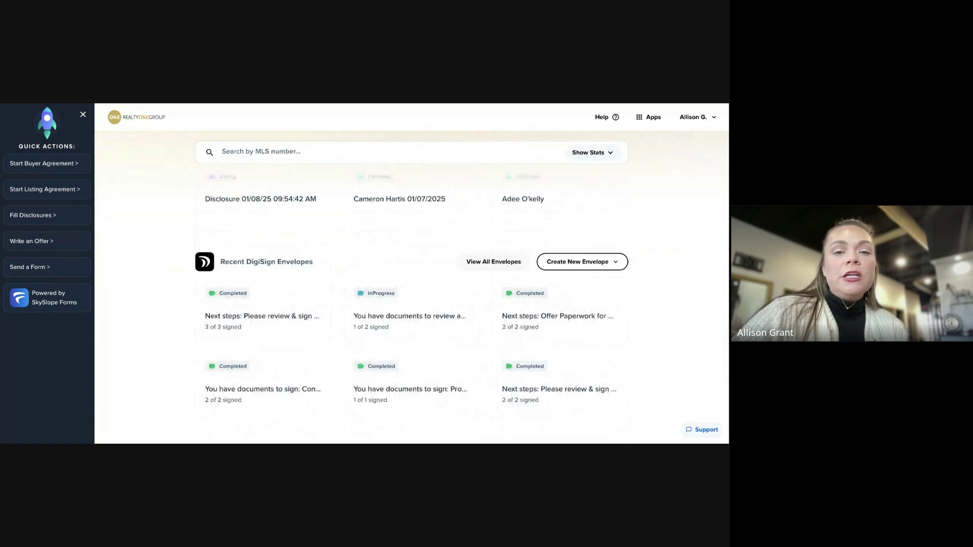
scroll(411, 297, "down", 1)
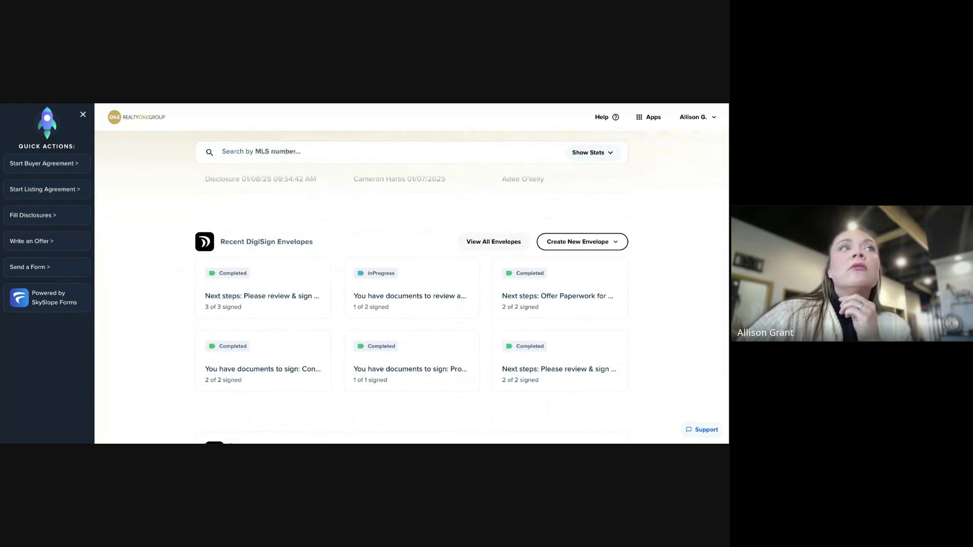
Create a new DigiSign envelope with No property selected
scroll(411, 310, "down", 1)
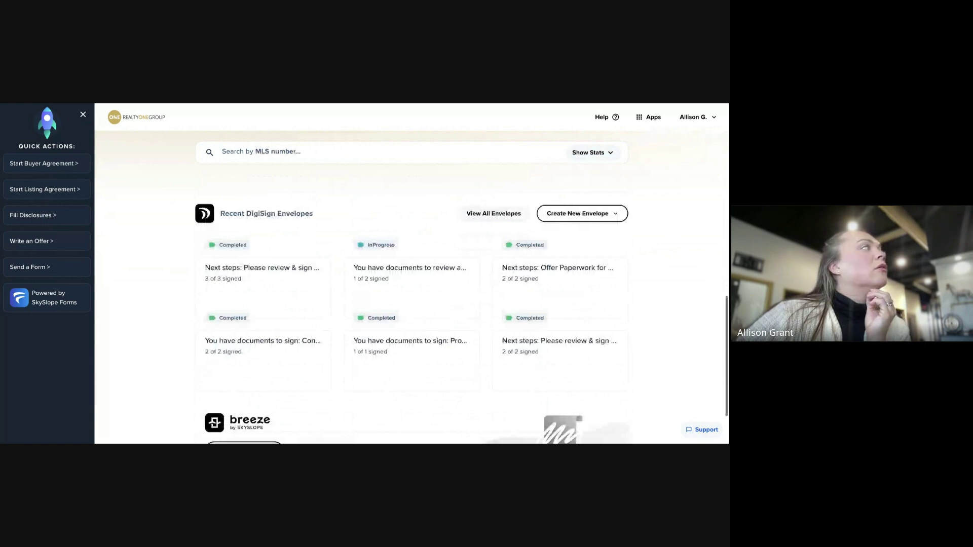
scroll(411, 287, "down", 1)
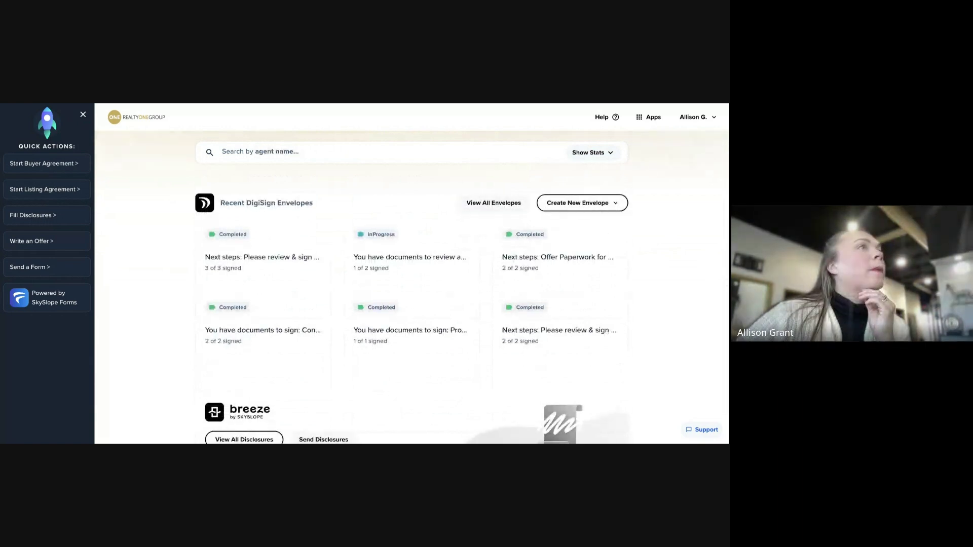
scroll(410, 297, "down", 1)
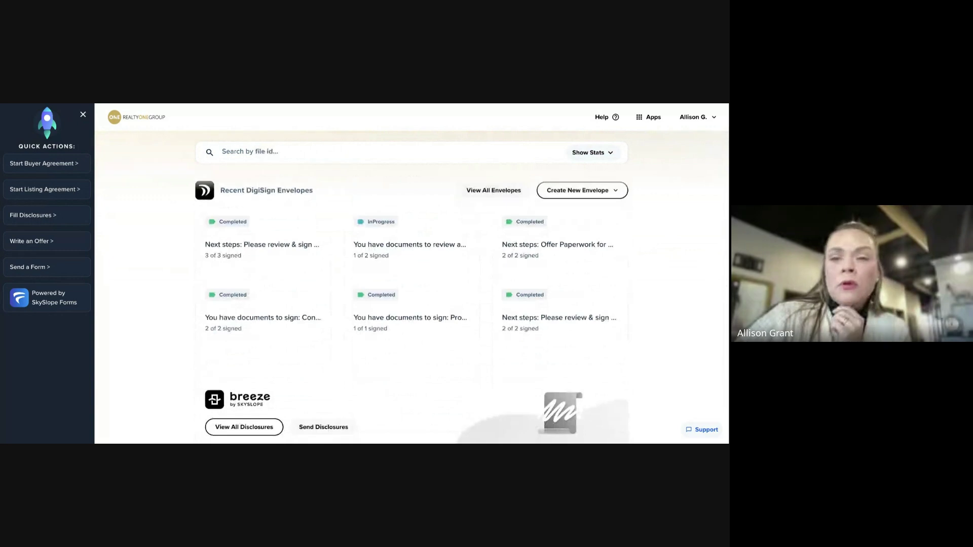
scroll(610, 215, "up", 2)
left_click(611, 216)
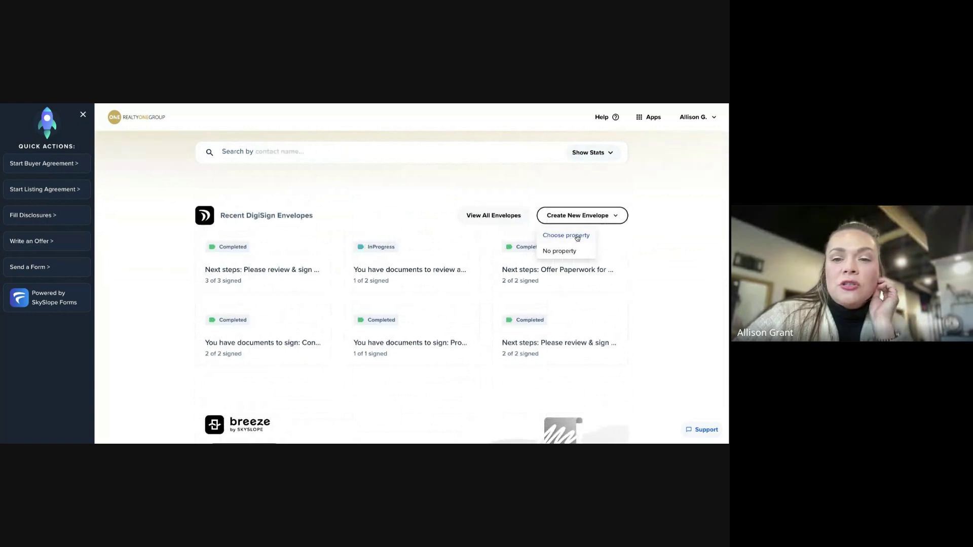
left_click(561, 251)
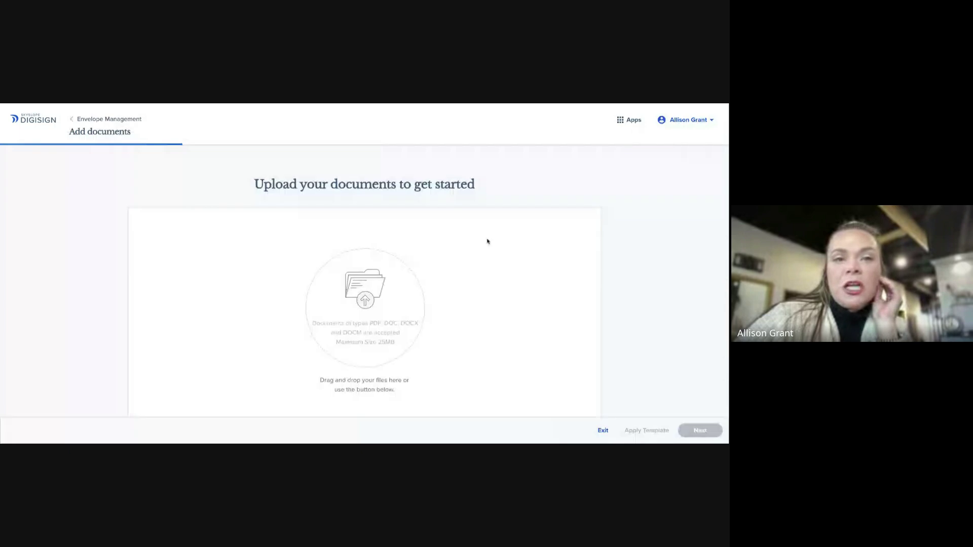
Leave the empty Upload your documents page and go back to the dashboard tab
scroll(501, 303, "down", 1)
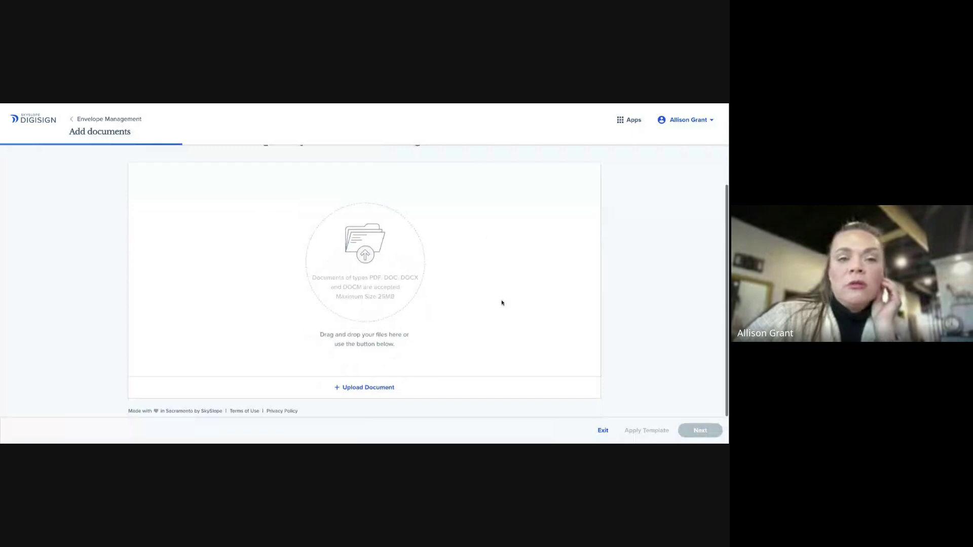
scroll(467, 272, "up", 1)
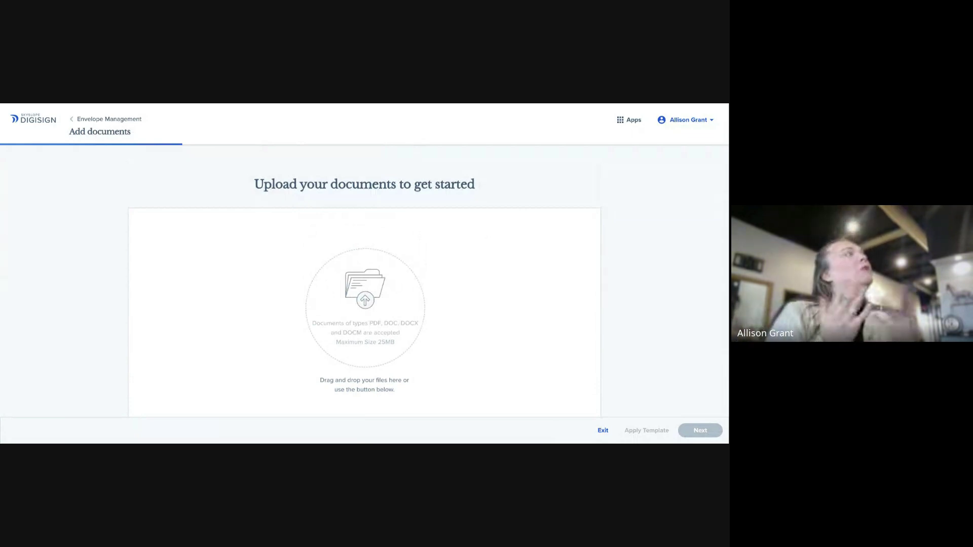
key("ctrl+shift+Tab")
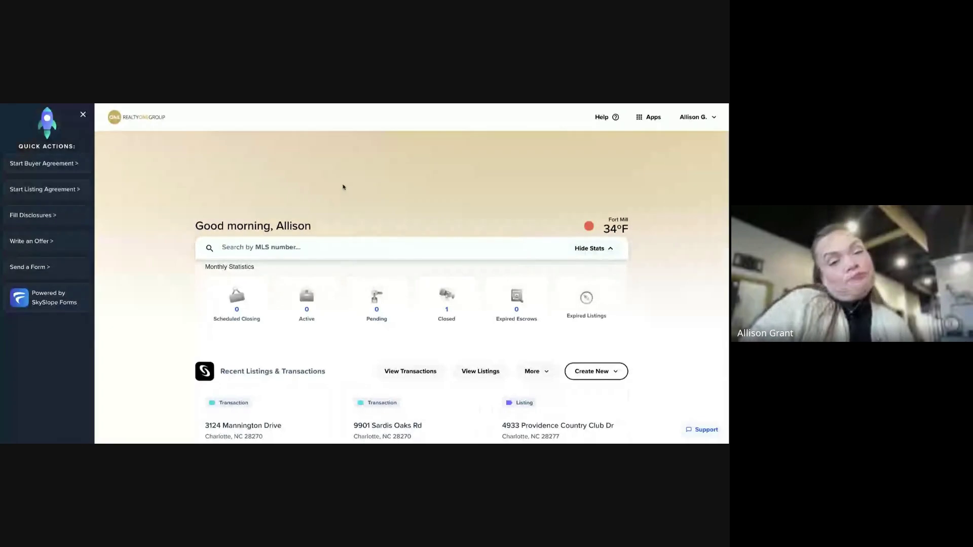
scroll(365, 196, "down", 1)
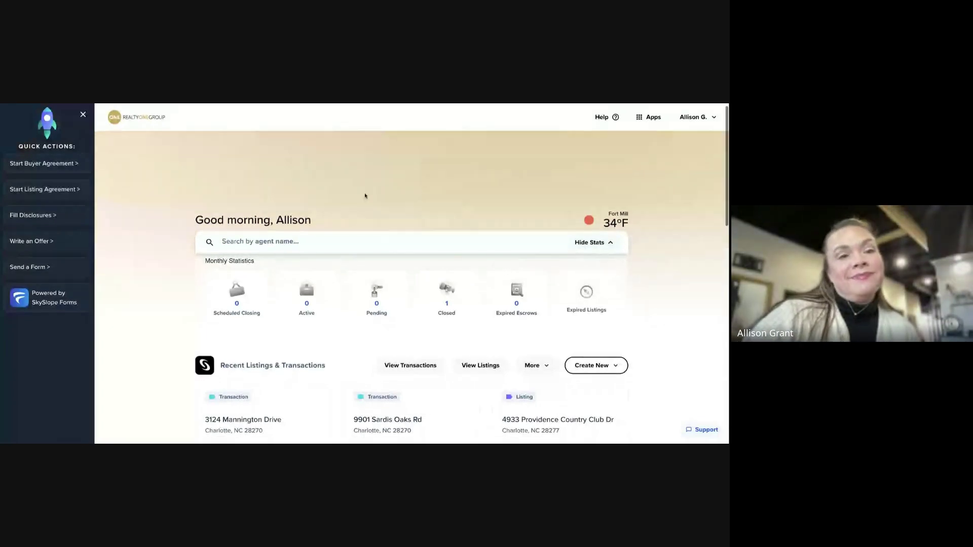
scroll(365, 196, "down", 3)
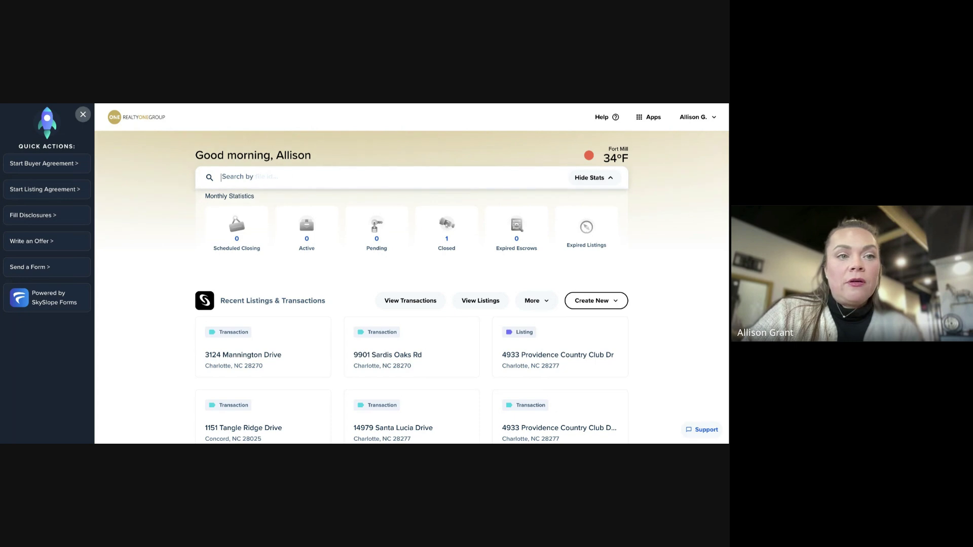
Hide the Quick Actions panel and open the More menu of extra dashboard pages
left_click(83, 114)
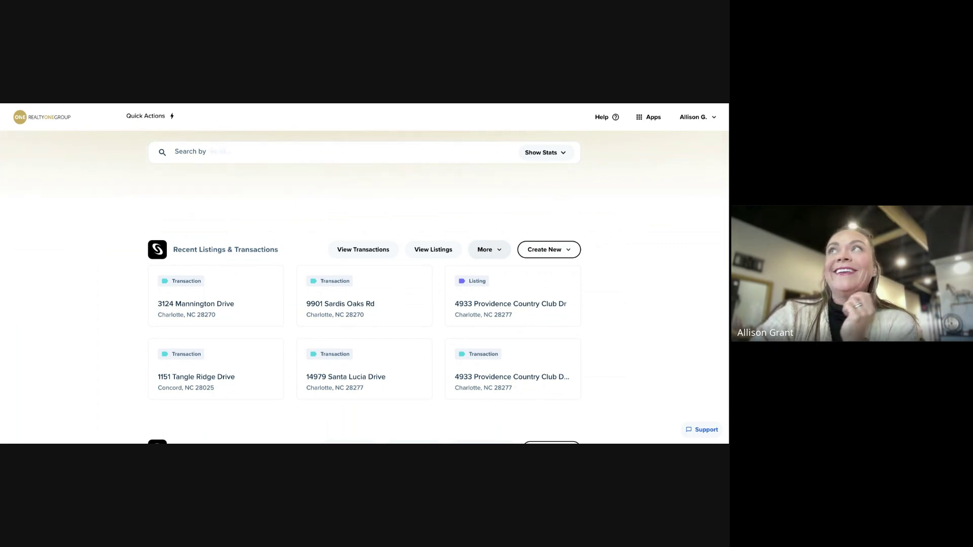
left_click(497, 250)
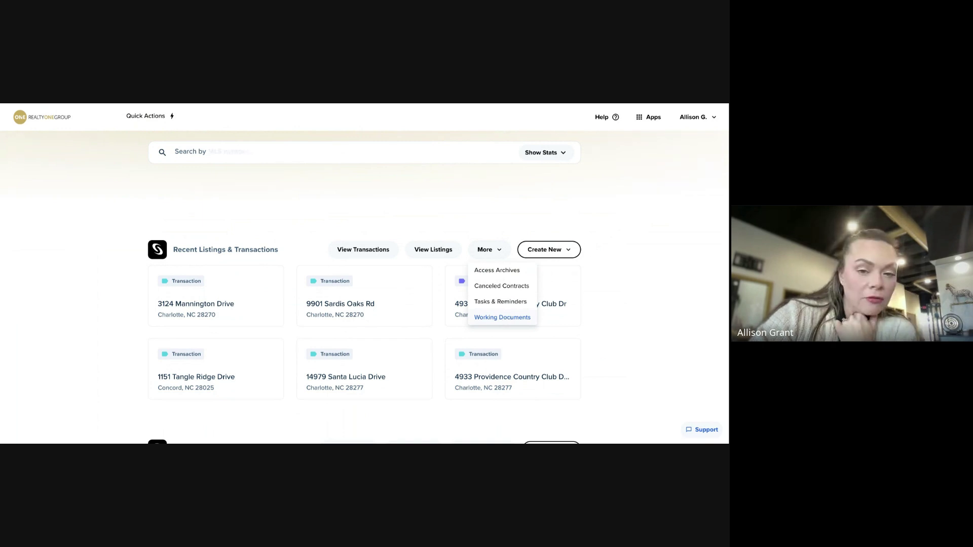
Open Working Documents to list the five unfiled personal PDFs
left_click(504, 318)
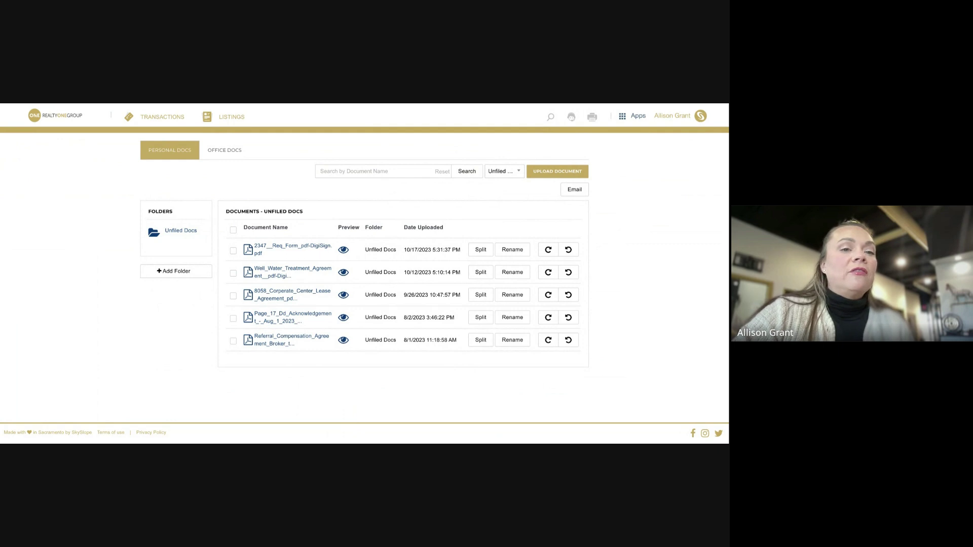
Switch to Office Docs, showing the empty Company folder and Revolution - Wesley Chapel
left_click(225, 150)
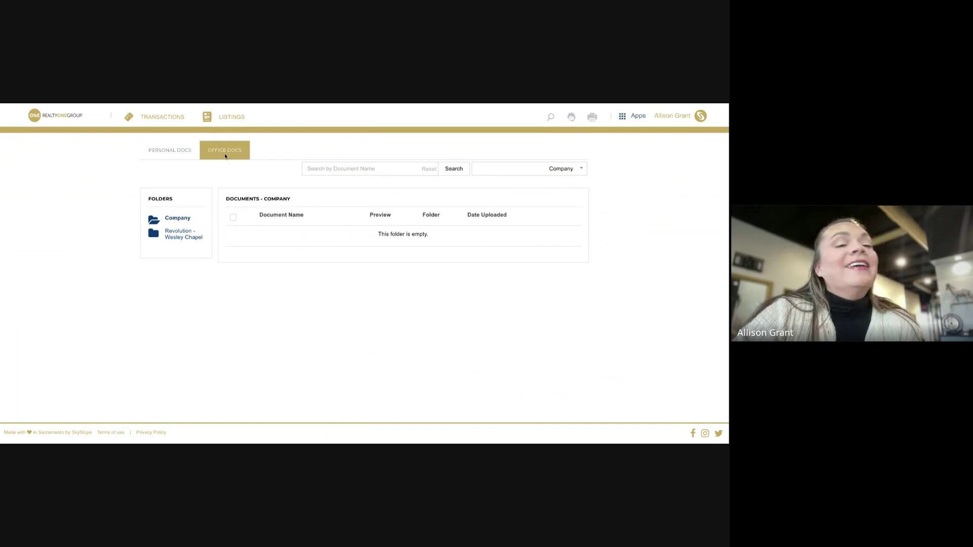
Browse Revolution - Wesley Chapel and its SC Buyer subfolder, ending on the Revolution - Wesley Chapel documents
left_click(155, 235)
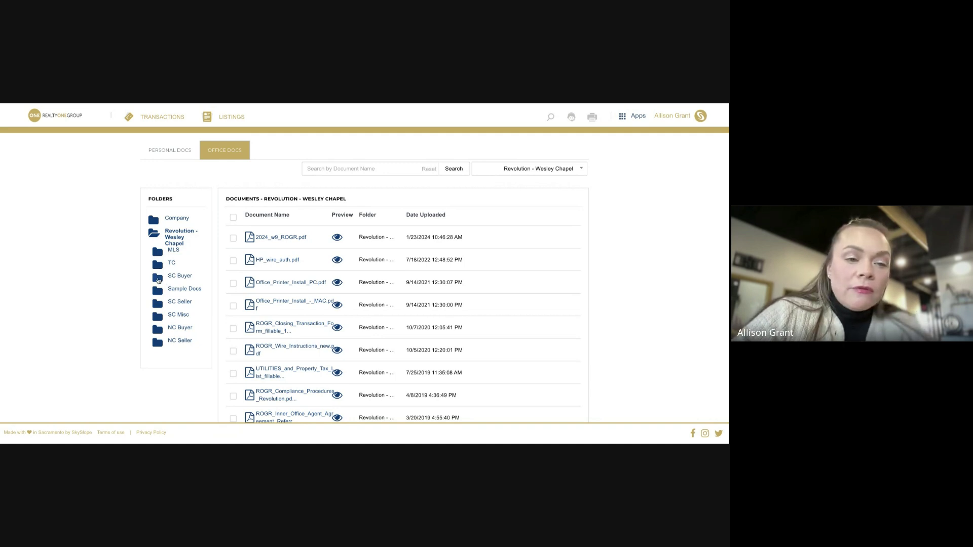
left_click(158, 280)
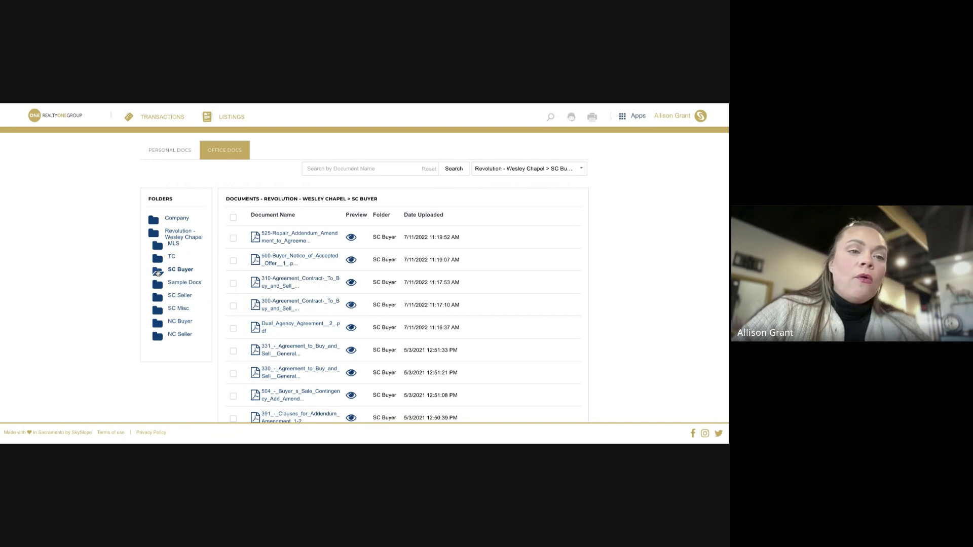
left_click(156, 236)
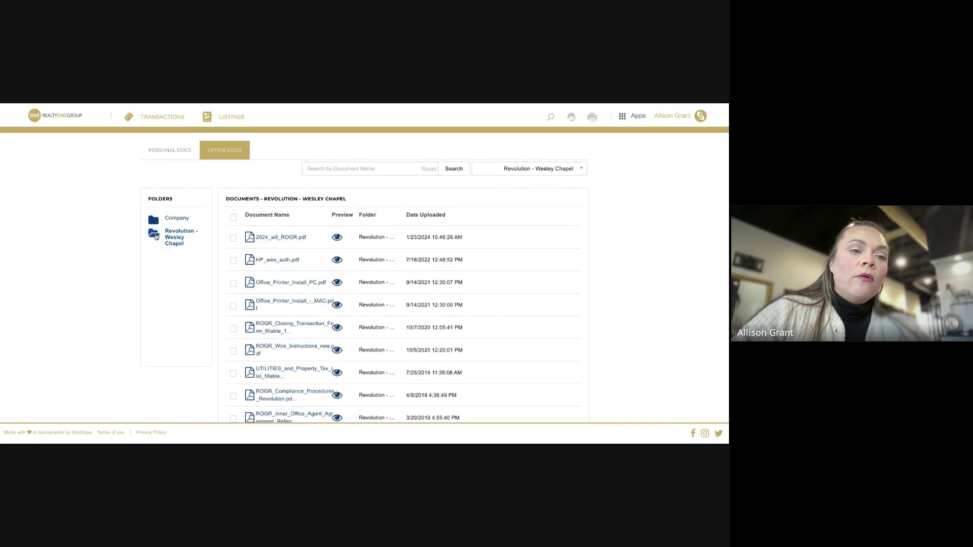
Expand the Revolution - Wesley Chapel subfolders, scan its document list, and switch browser tabs
left_click(155, 235)
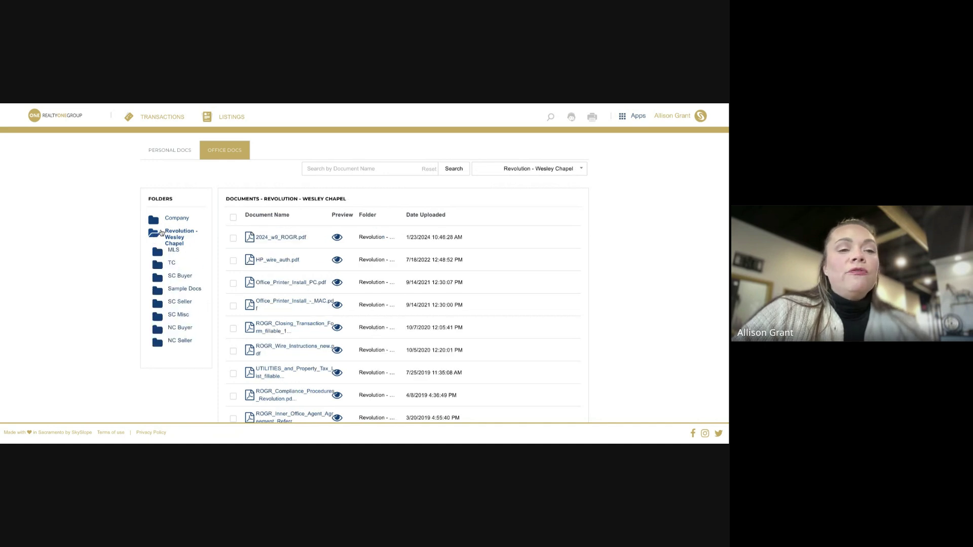
scroll(319, 302, "down", 2)
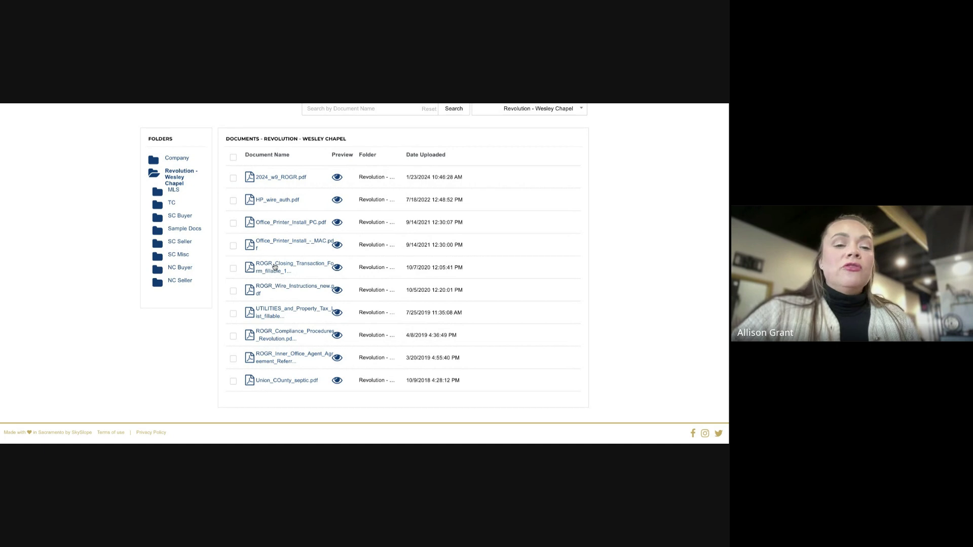
scroll(274, 268, "up", 1)
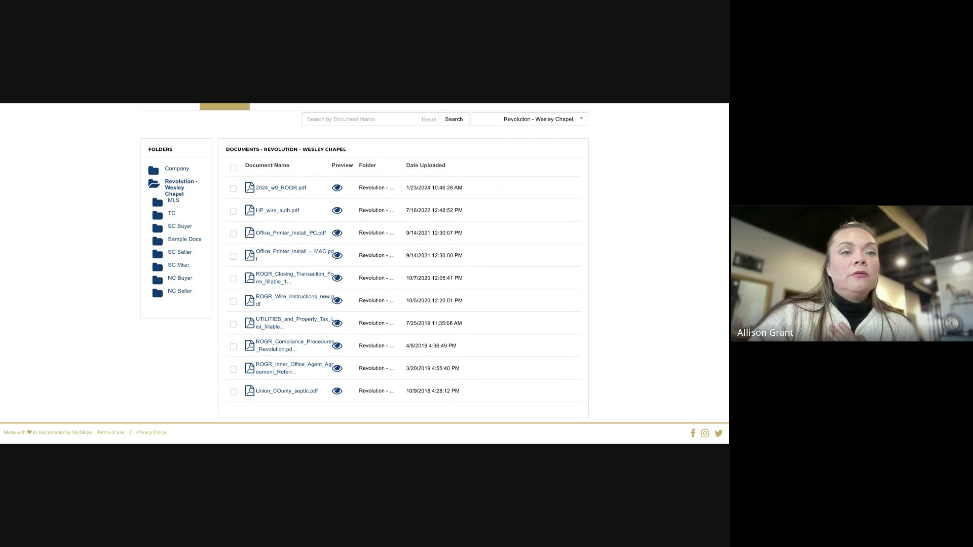
key("ctrl+Tab")
Open the ROGR Closing Transaction Form PDF and scroll through its fields and fee notes
left_click(413, 225)
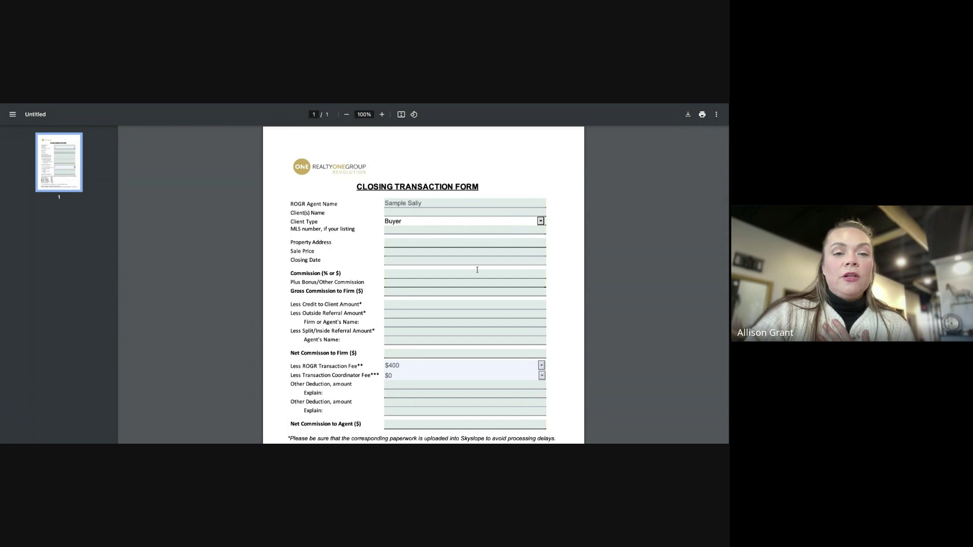
scroll(477, 270, "down", 3)
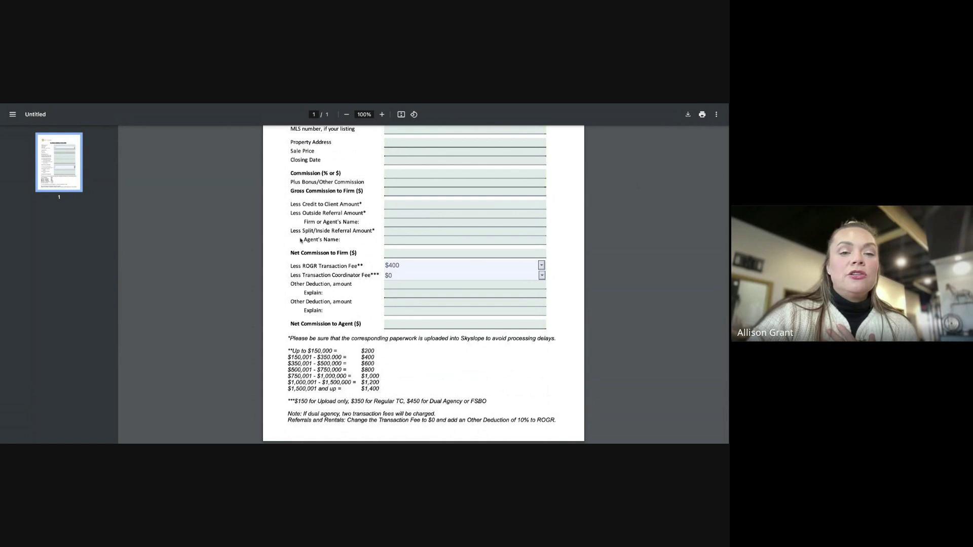
scroll(300, 240, "up", 3)
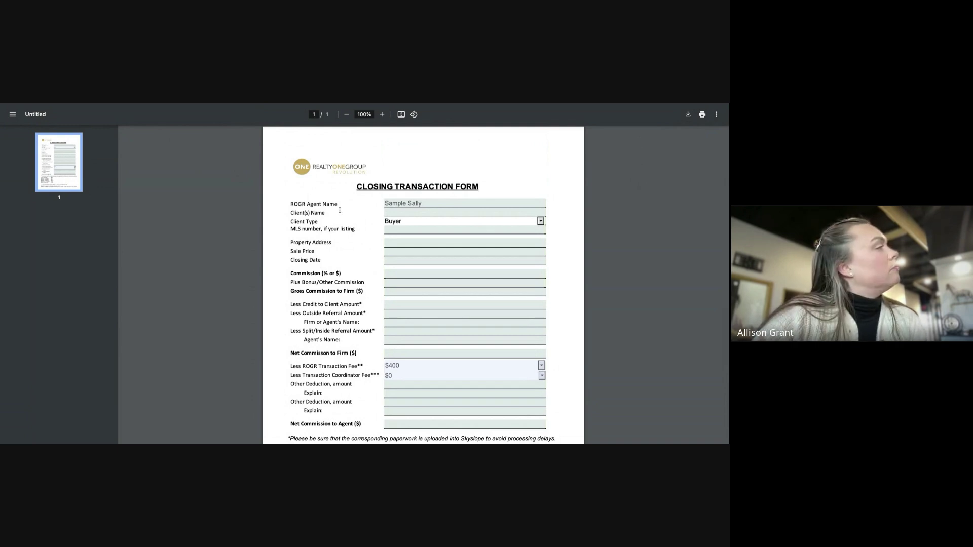
scroll(520, 229, "down", 2)
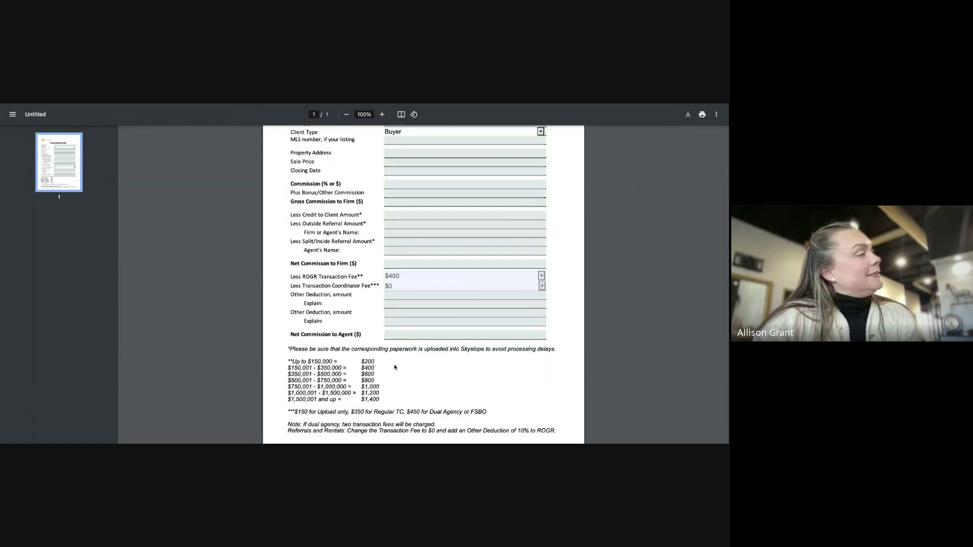
scroll(562, 391, "down", 1)
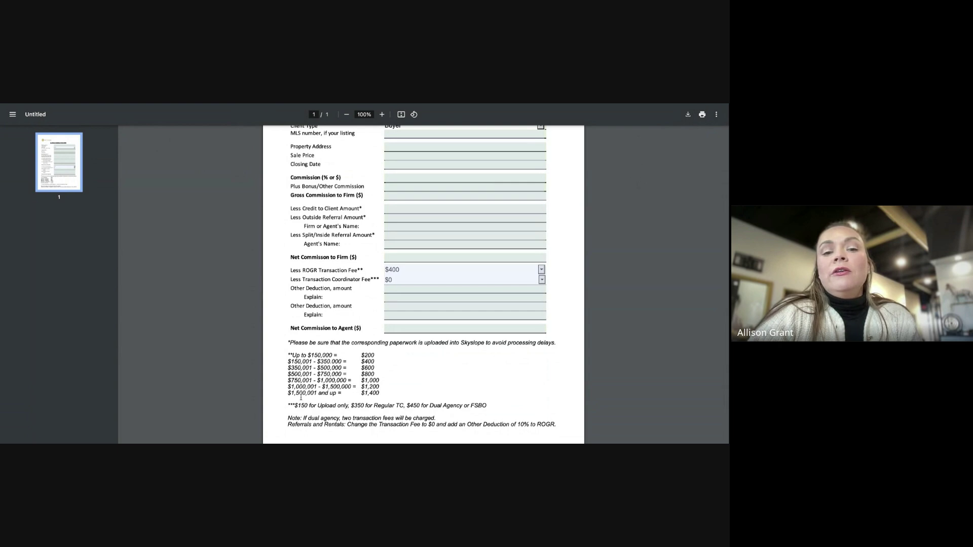
scroll(435, 387, "up", 1)
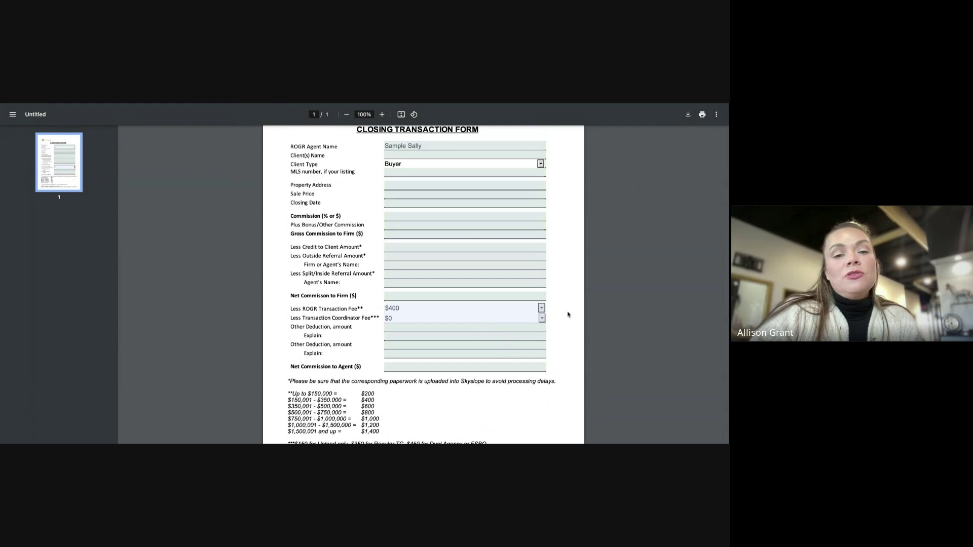
scroll(568, 314, "up", 1)
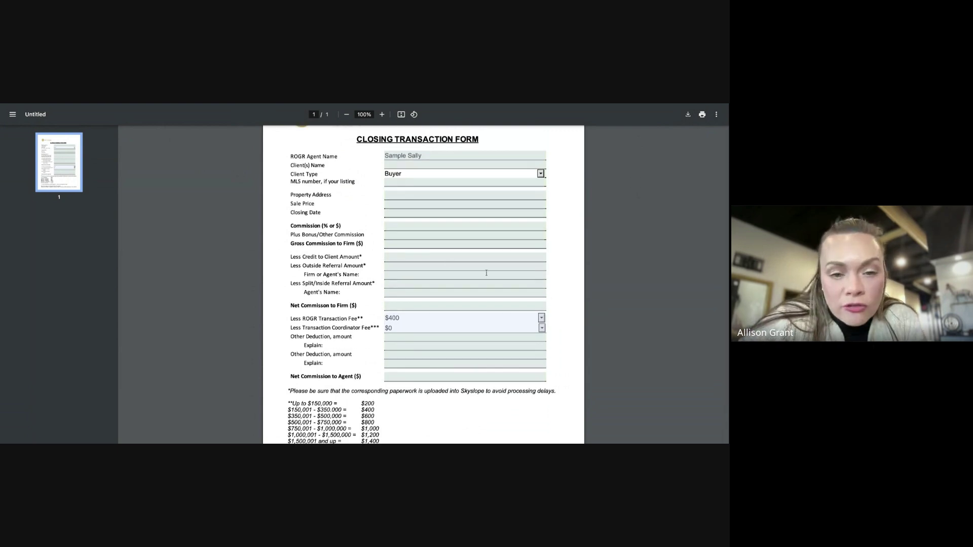
scroll(435, 263, "down", 1)
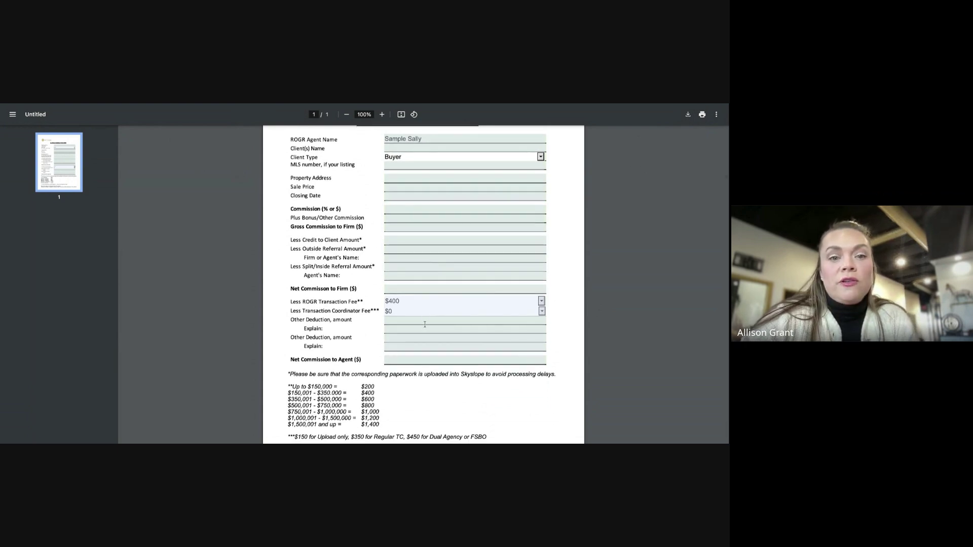
Review the TC Fee dropdown options and leave the coordinator fee at $0
left_click(542, 312)
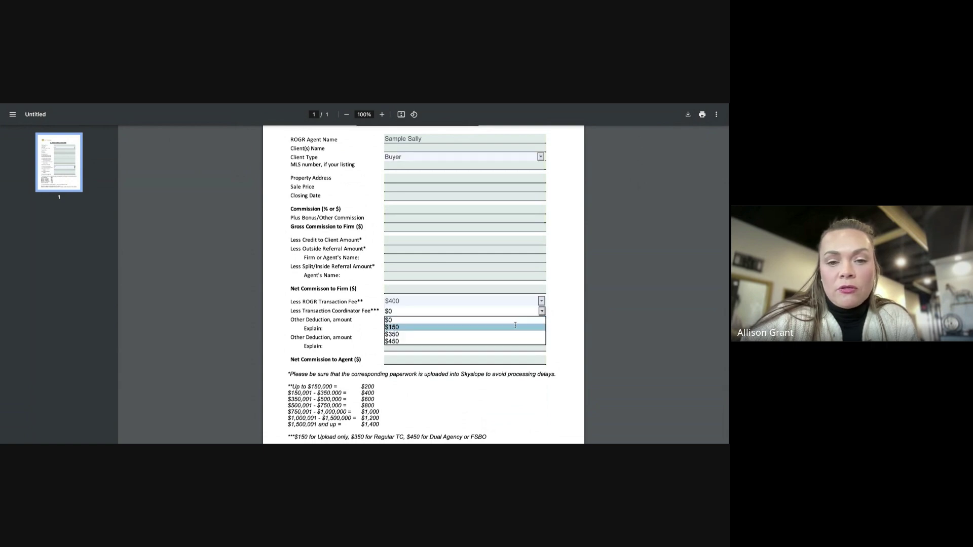
scroll(501, 320, "down", 1)
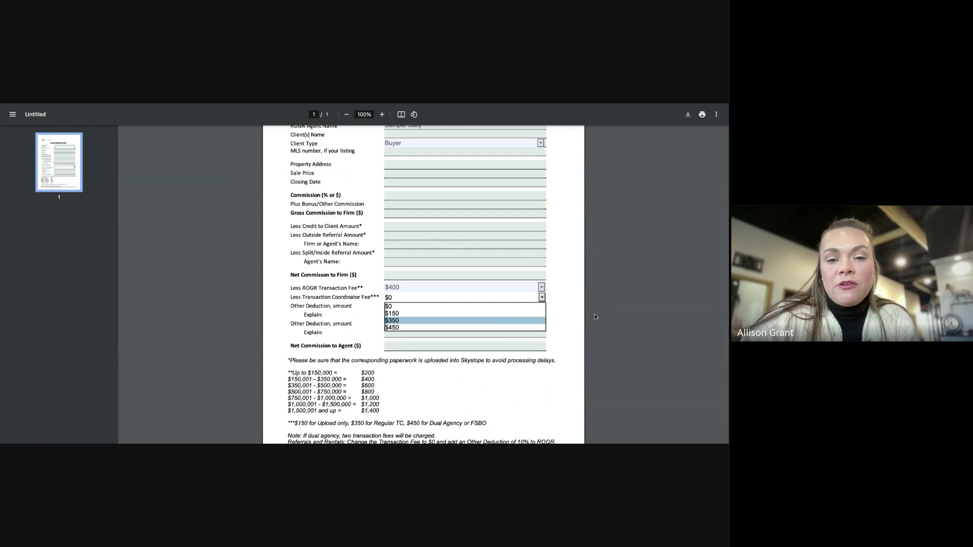
left_click(570, 312)
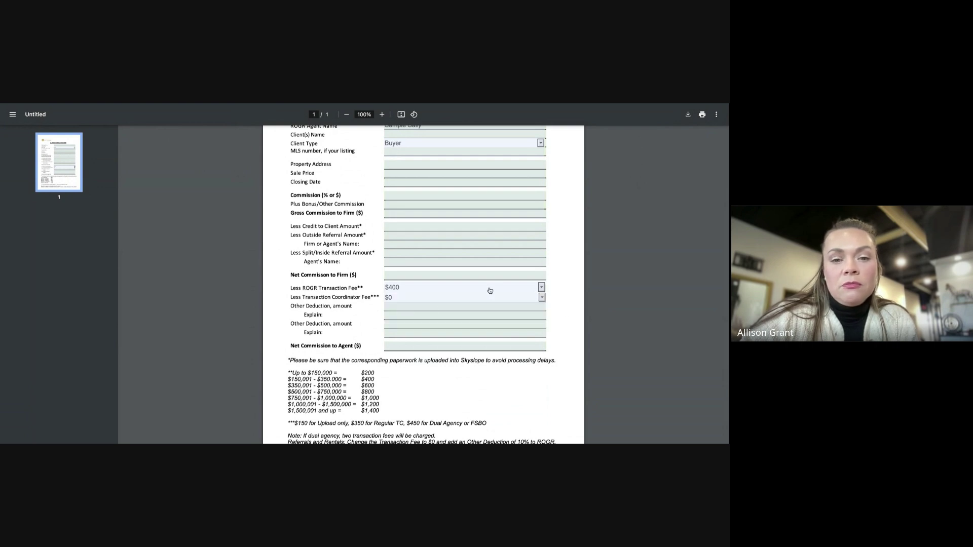
scroll(585, 265, "up", 3)
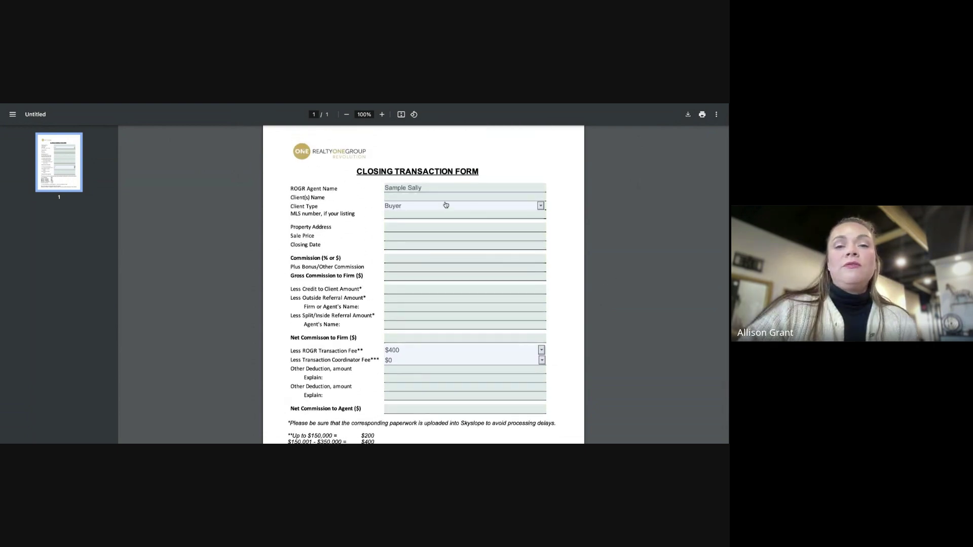
scroll(424, 368, "down", 1)
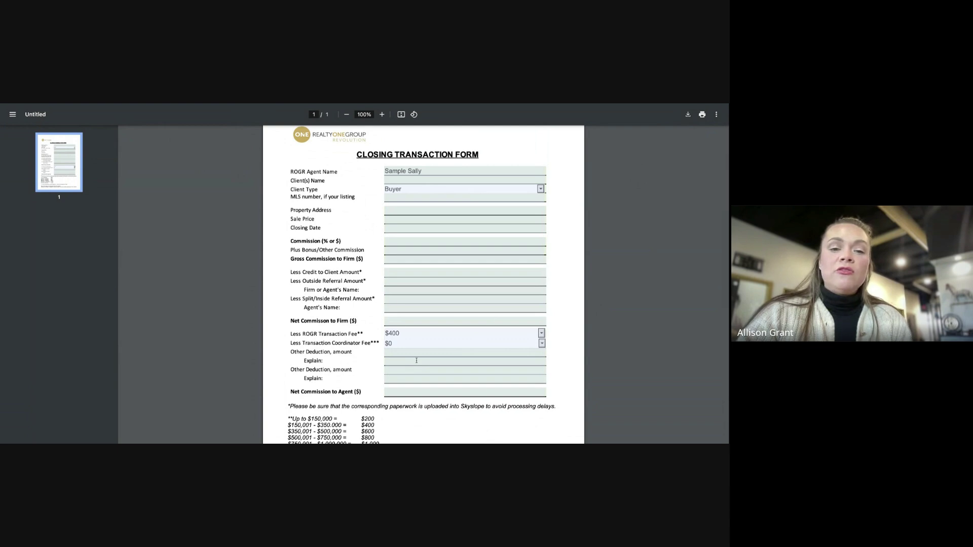
Select the first deduction Explain field and look over the rest of the form
left_click(406, 360)
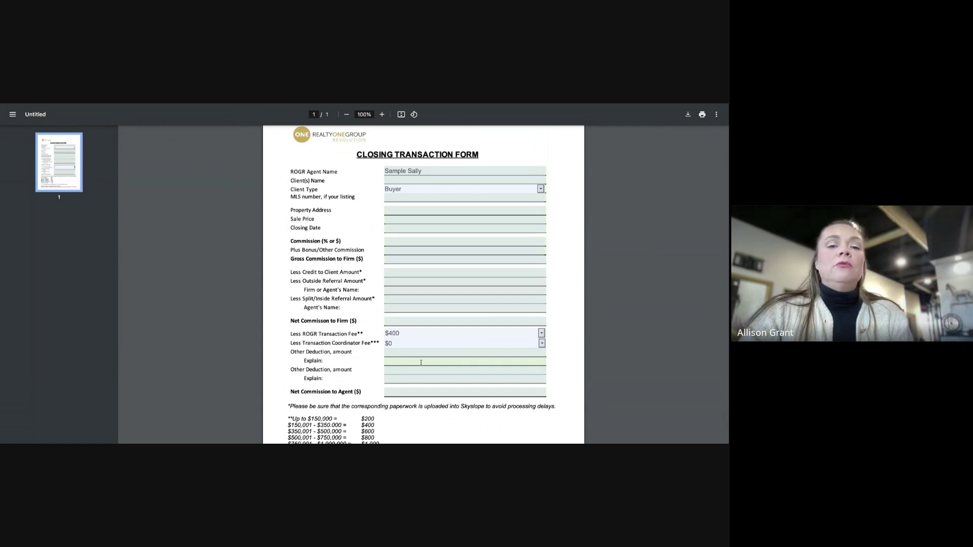
scroll(564, 304, "down", 1)
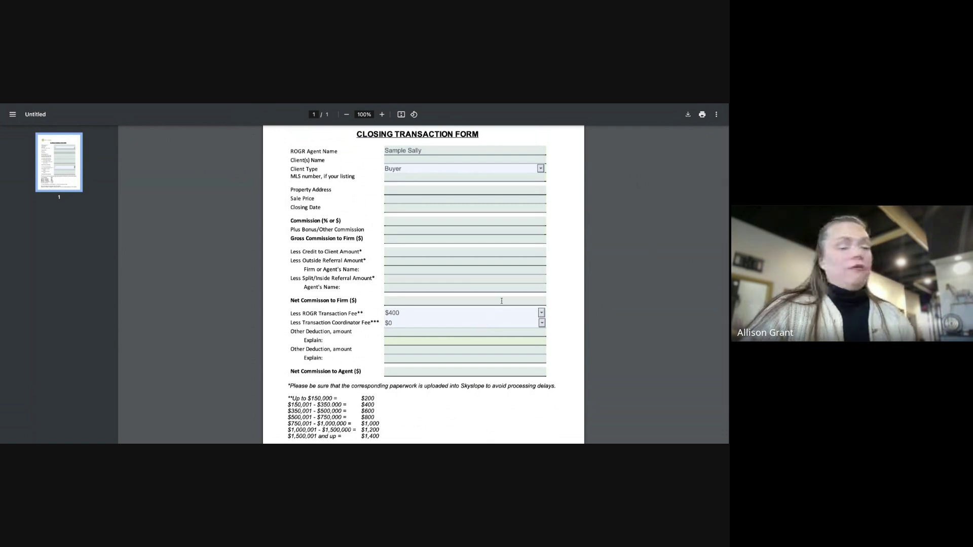
scroll(694, 154, "up", 3)
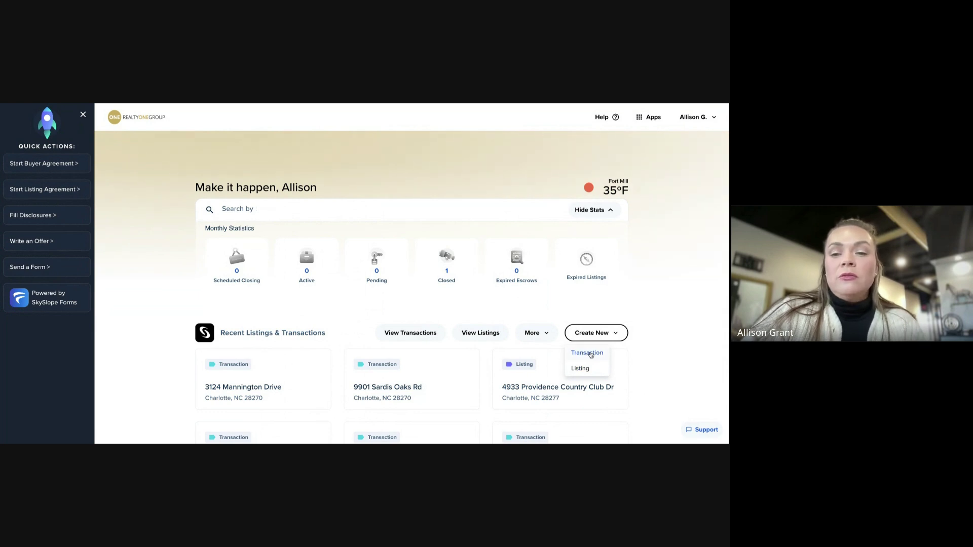
Start a new transaction with Purchase as the representation type
left_click(590, 354)
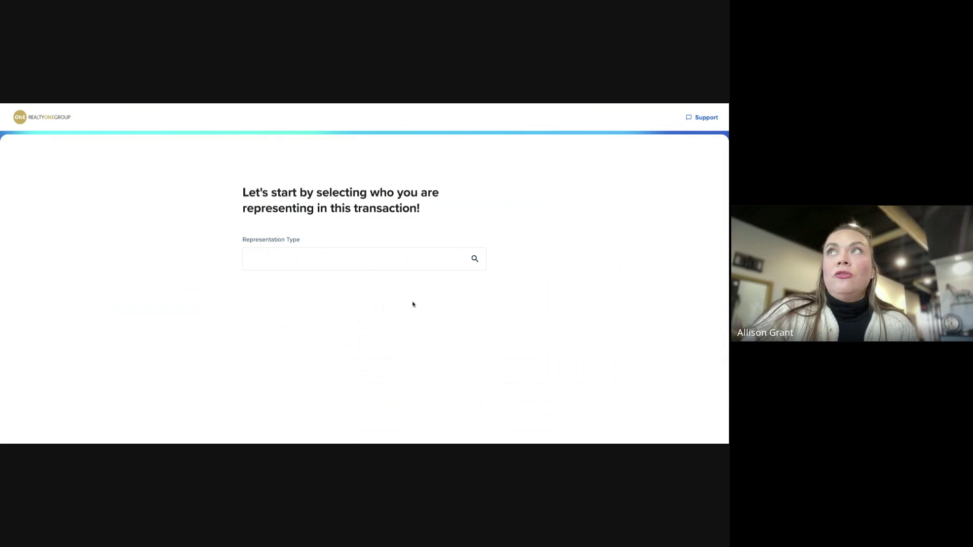
left_click(321, 260)
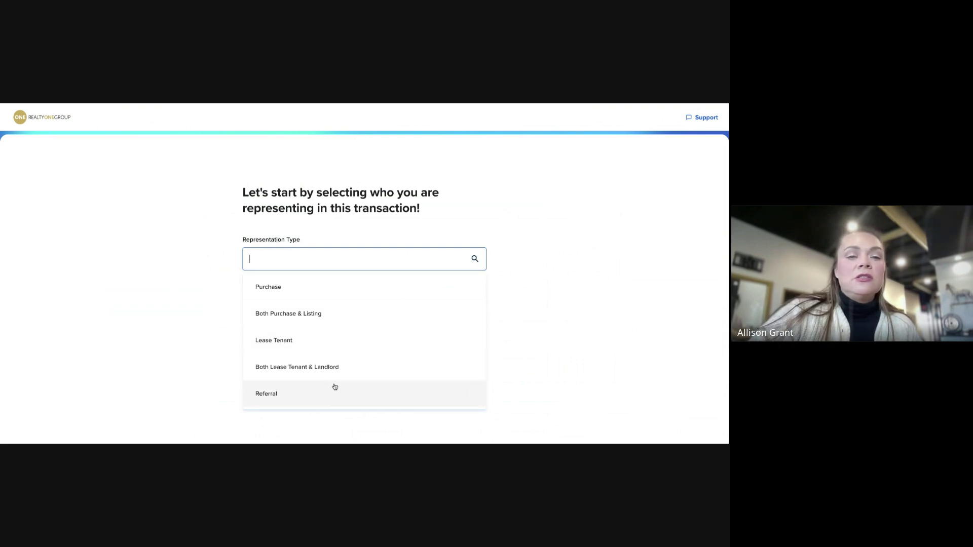
scroll(335, 387, "down", 1)
scroll(335, 384, "up", 1)
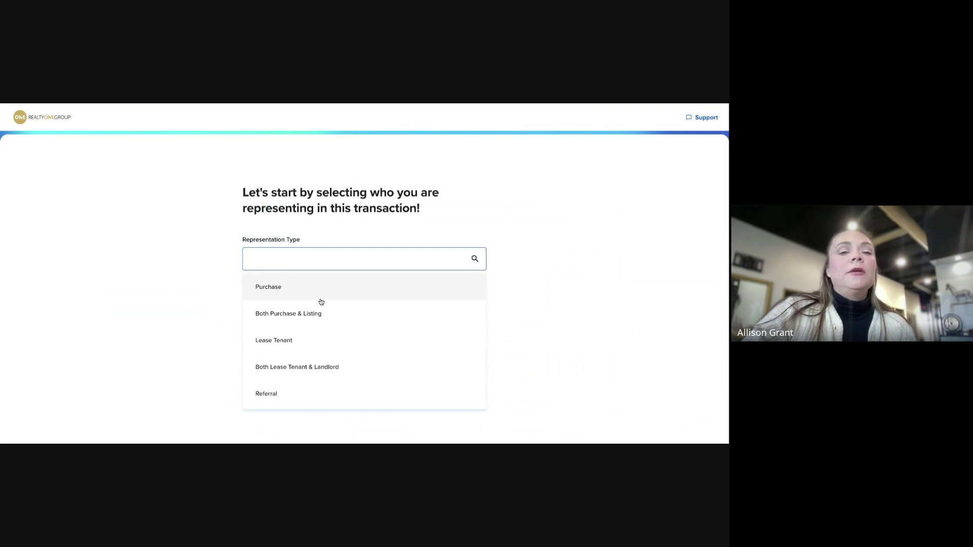
scroll(339, 375, "down", 2)
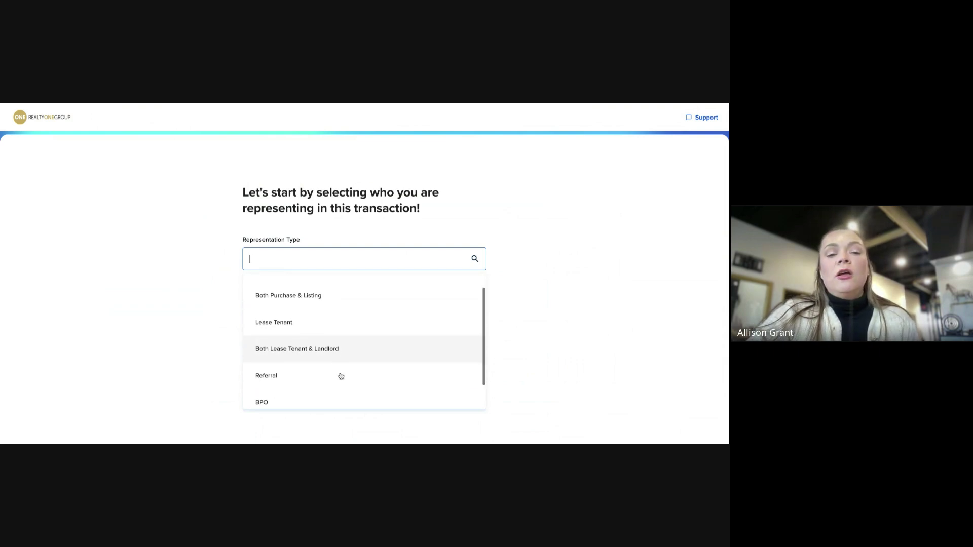
scroll(335, 380, "up", 2)
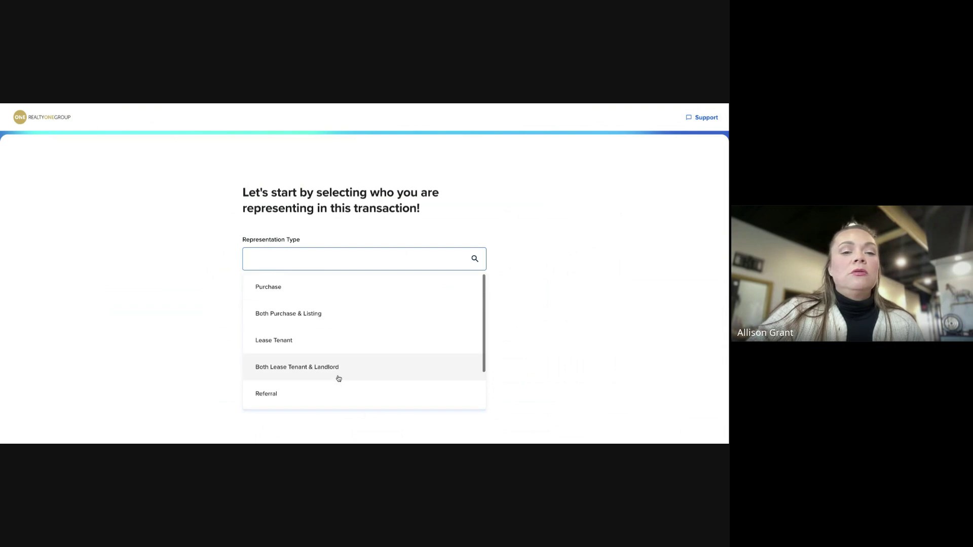
left_click(303, 297)
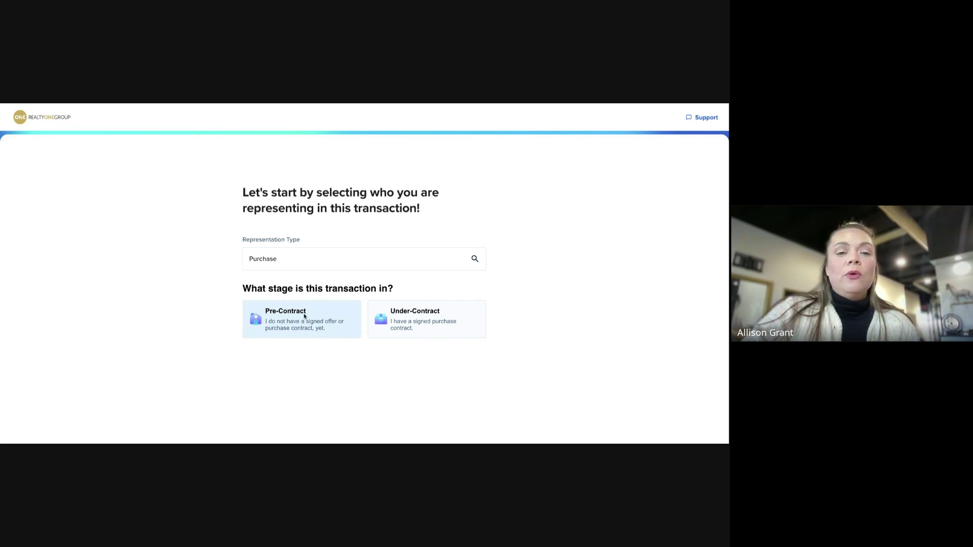
Mark it Pre-Contract, link the recently viewed client's existing Forms file, and continue
left_click(304, 317)
scroll(535, 318, "down", 2)
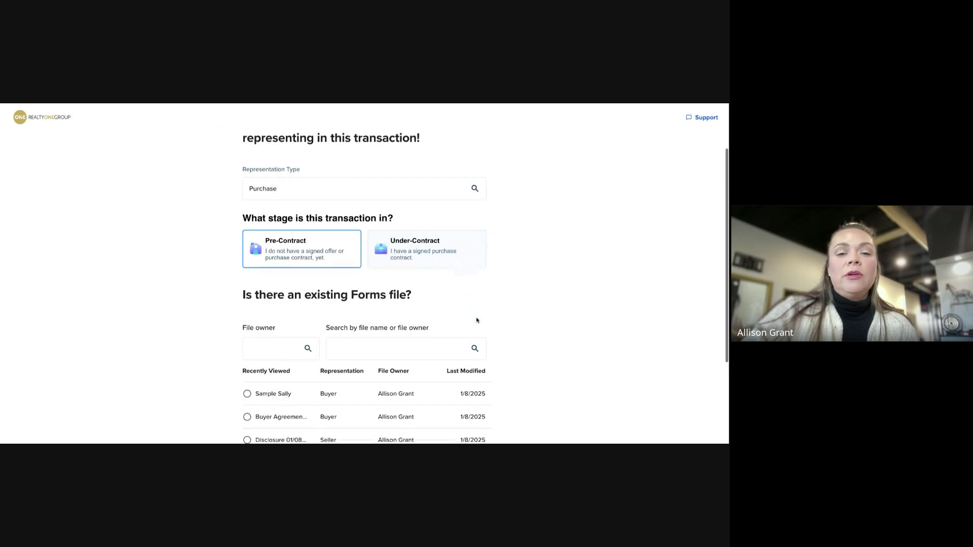
scroll(535, 318, "down", 1)
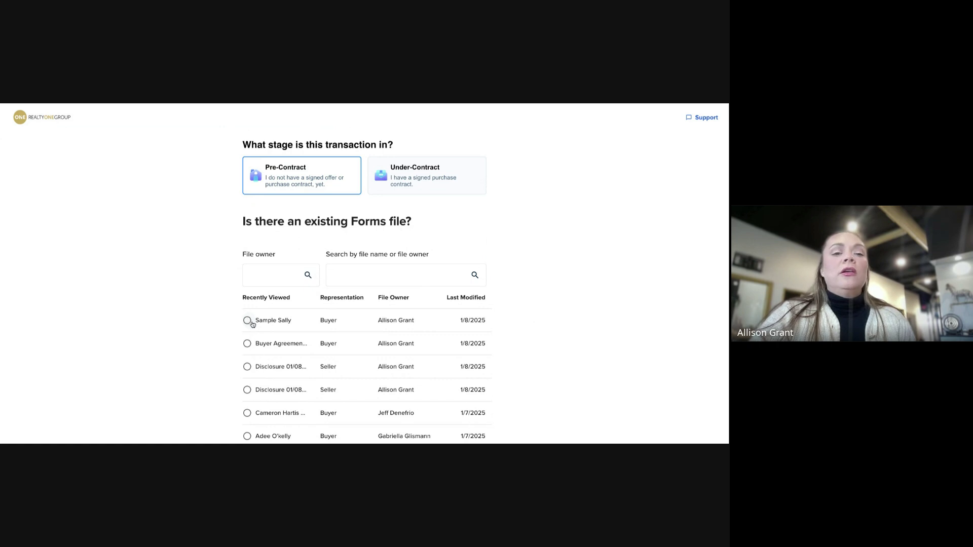
scroll(324, 354, "down", 1)
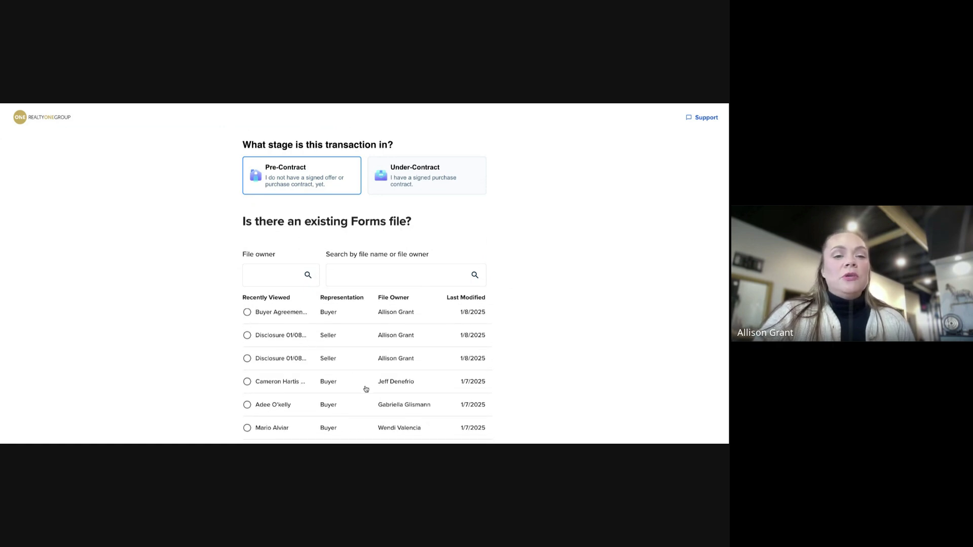
scroll(369, 387, "up", 1)
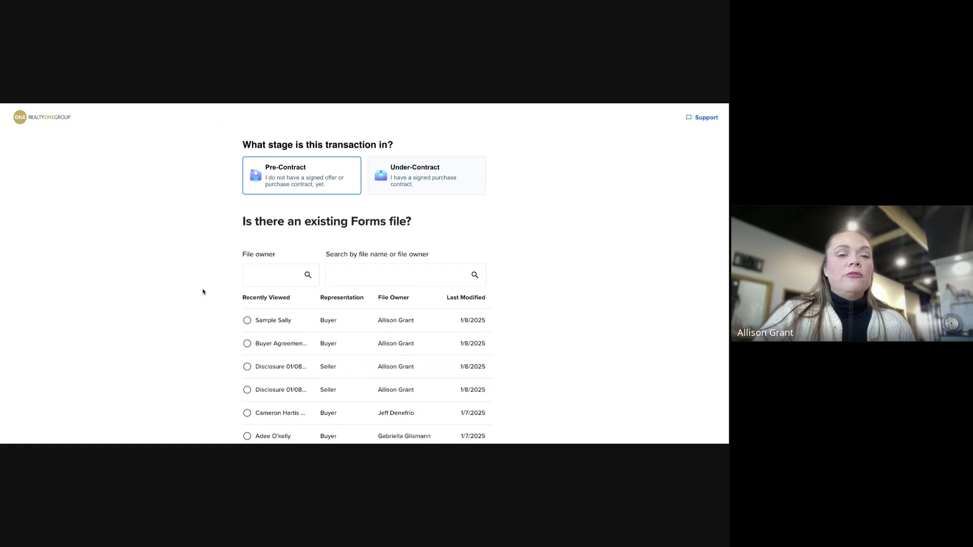
scroll(624, 244, "down", 1)
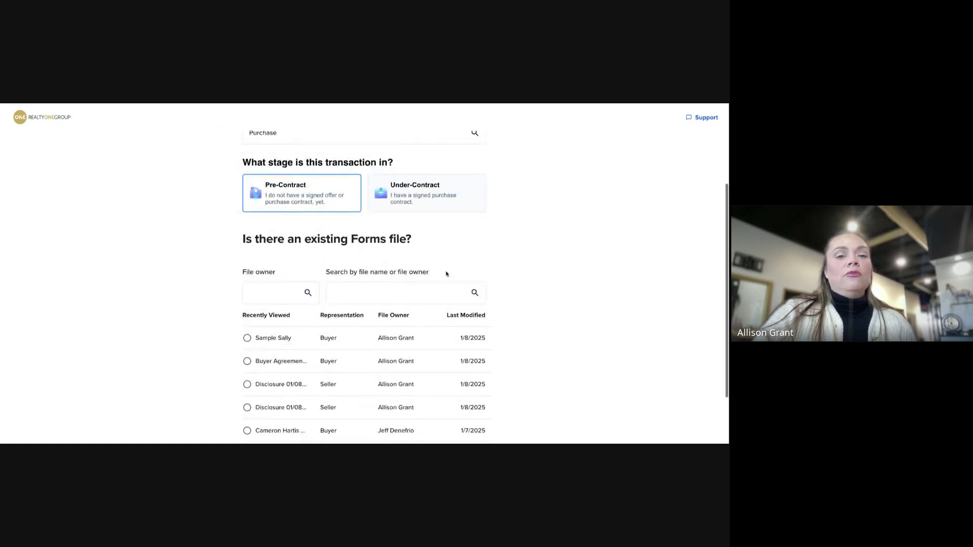
left_click(247, 339)
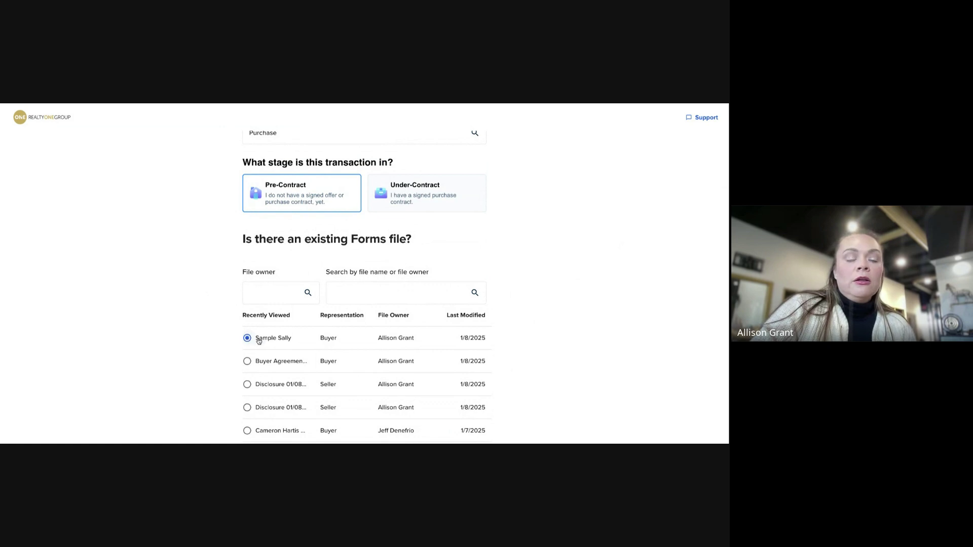
scroll(531, 324, "down", 2)
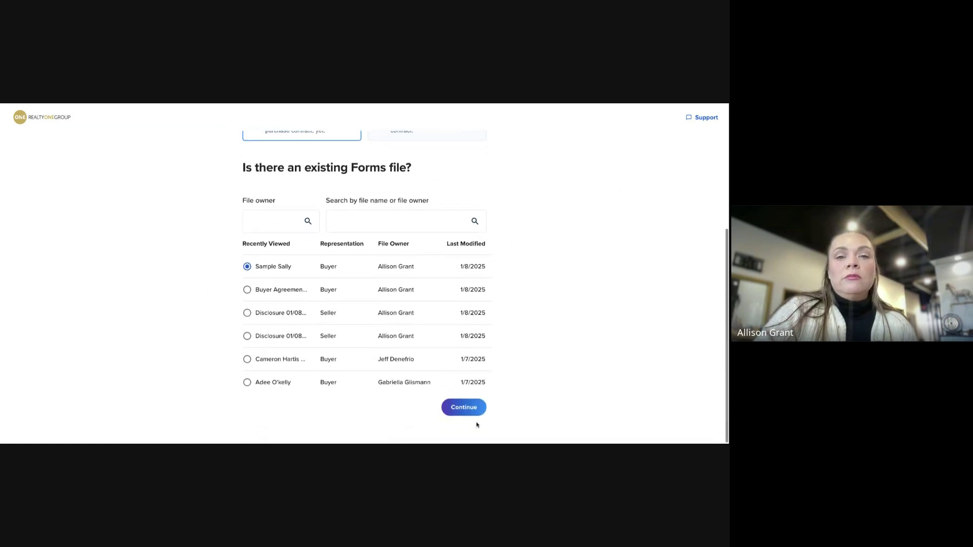
left_click(469, 415)
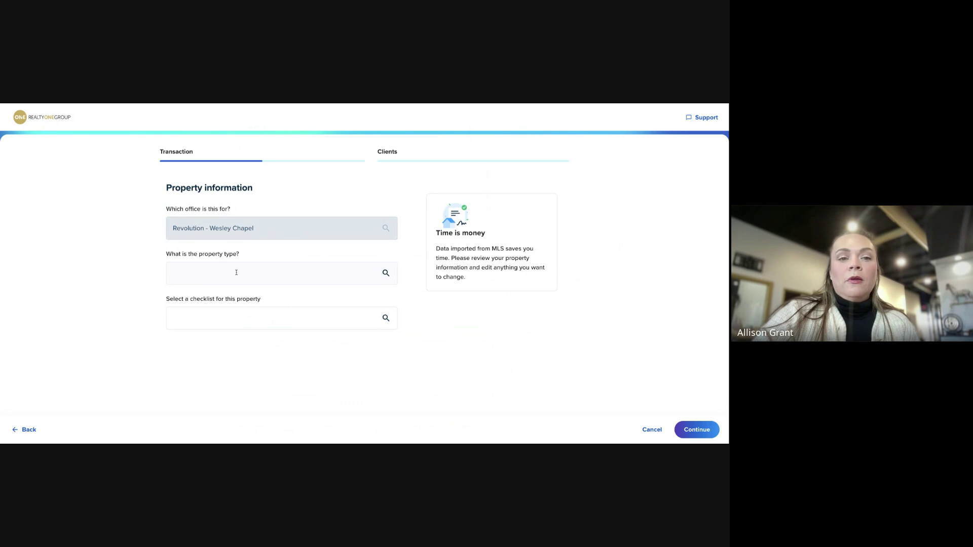
Set property type Residential, subtype Townhome, and the NC Residential Listing checklist, then continue
left_click(250, 269)
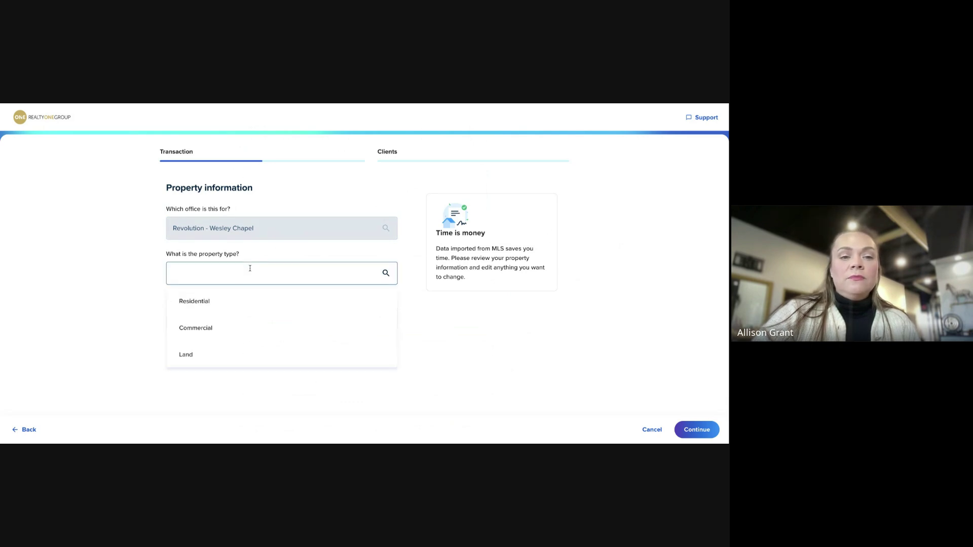
left_click(223, 303)
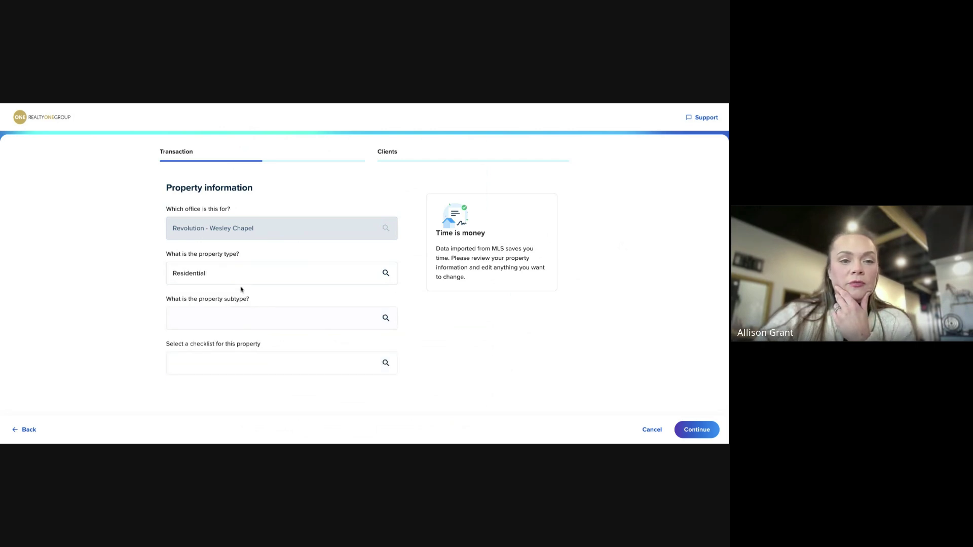
left_click(231, 316)
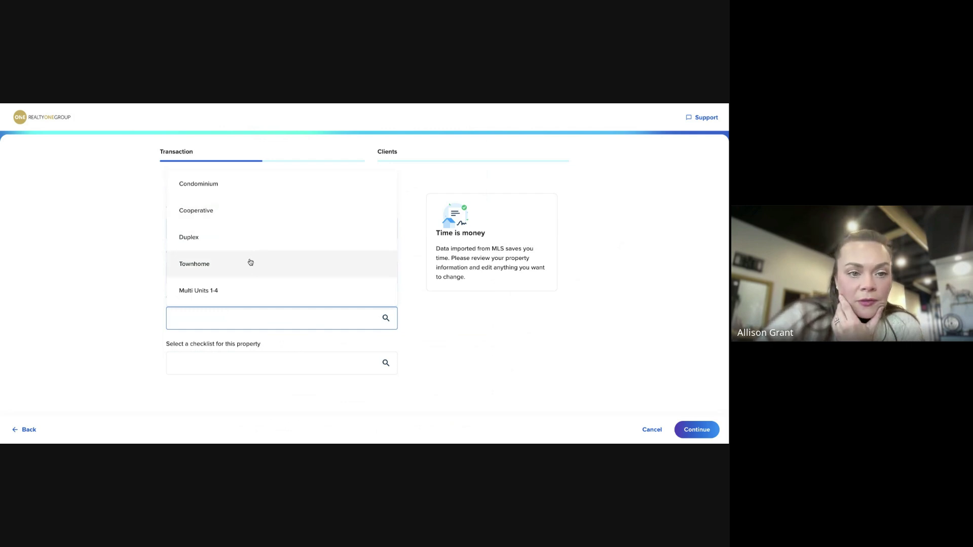
left_click(250, 262)
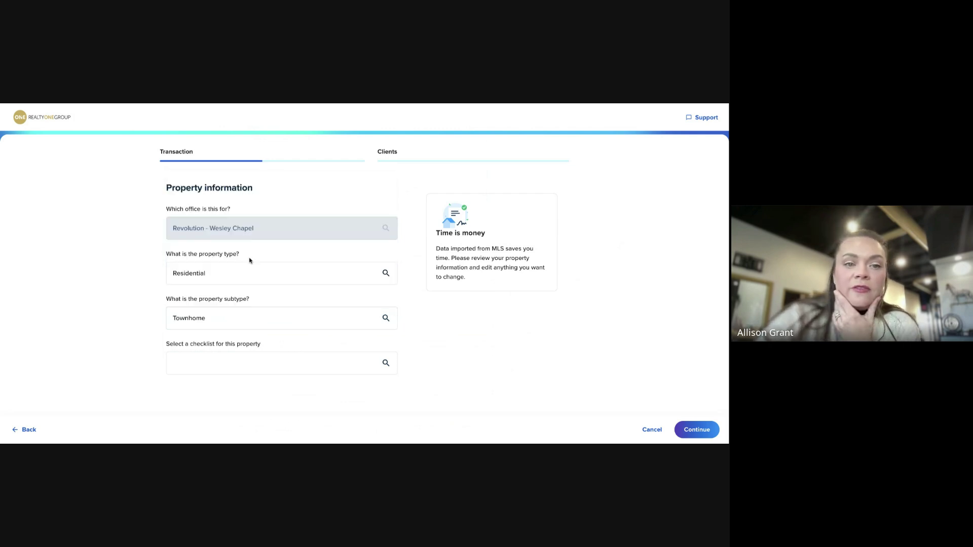
left_click(316, 366)
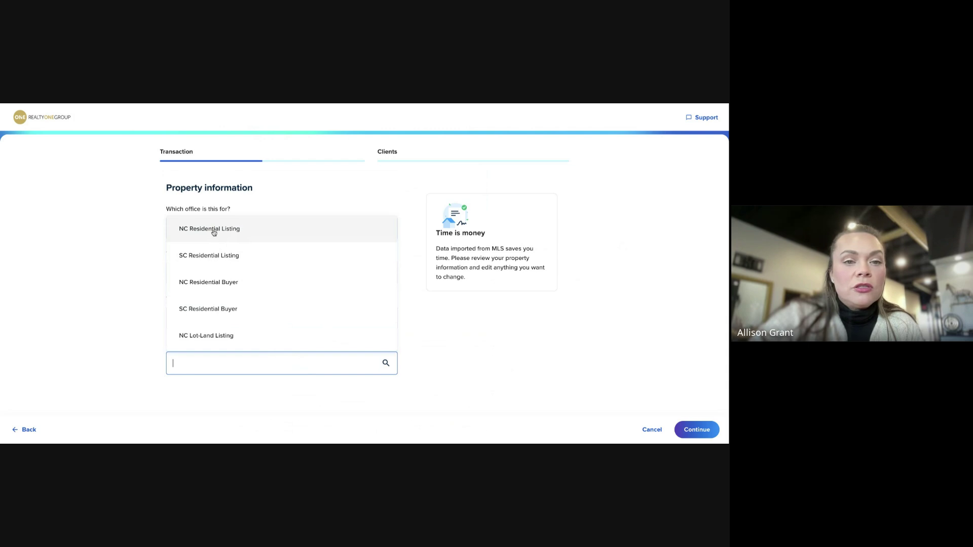
left_click(214, 229)
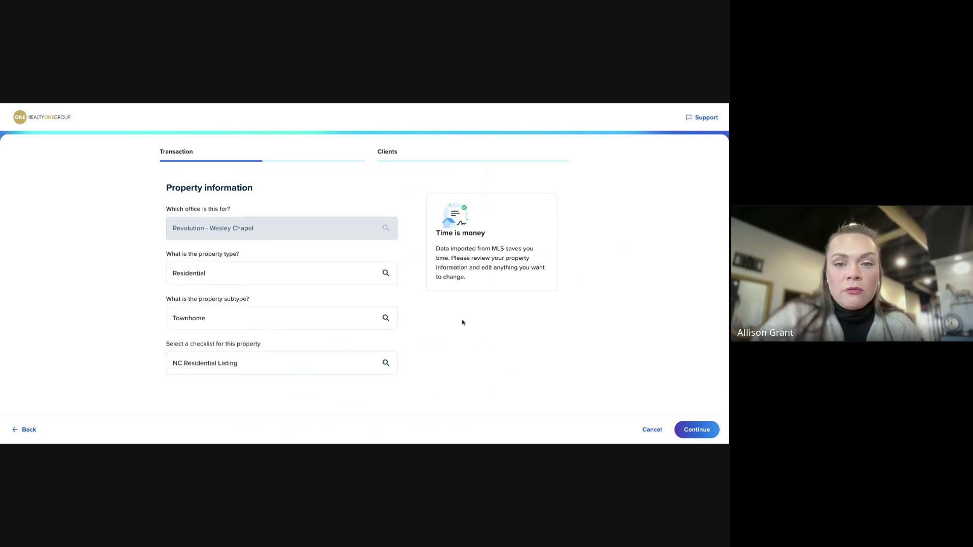
left_click(699, 430)
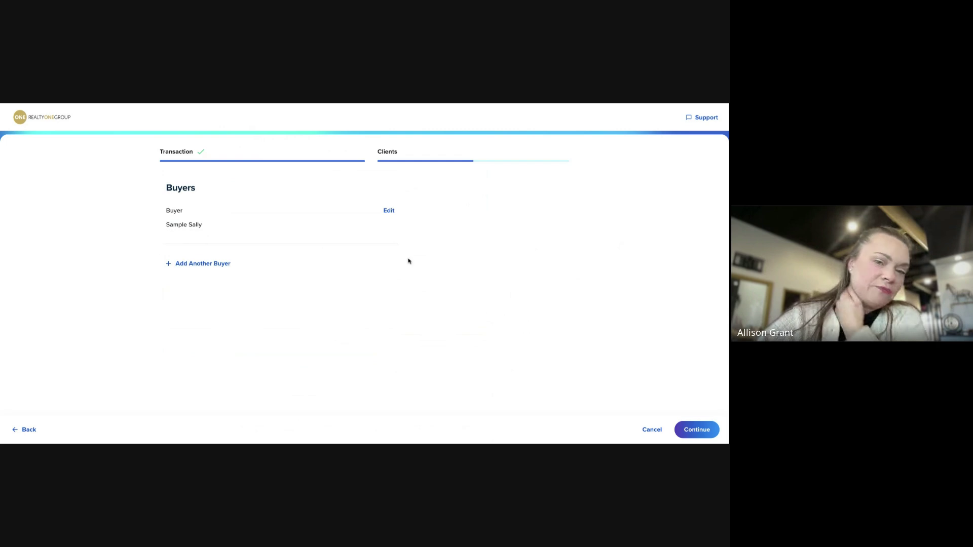
Enter the buyer's phone number, save the buyer, and continue to create the transaction
left_click(697, 430)
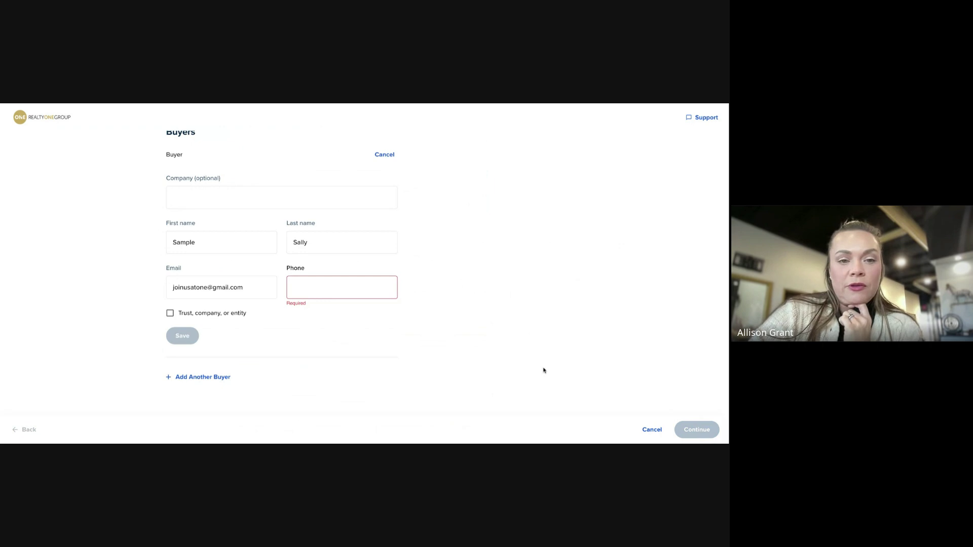
left_click(315, 287)
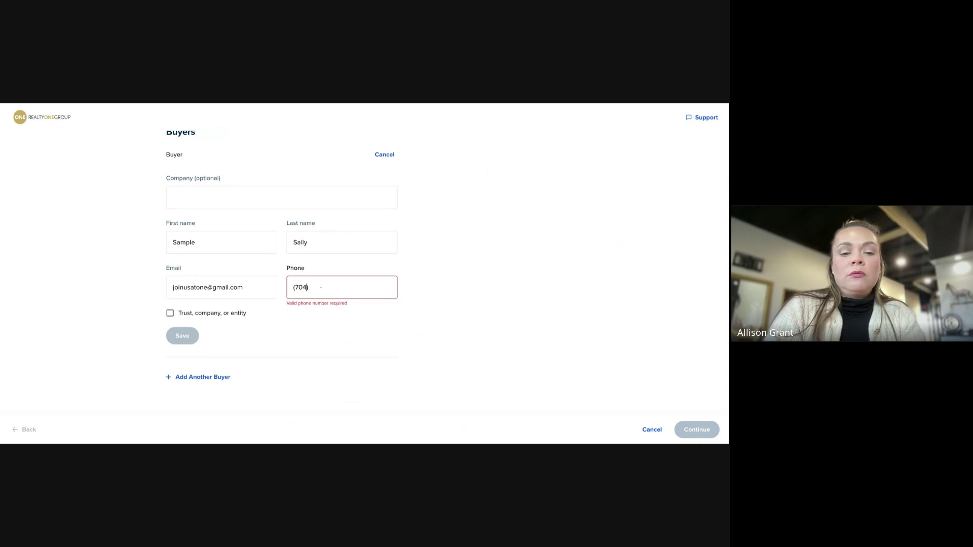
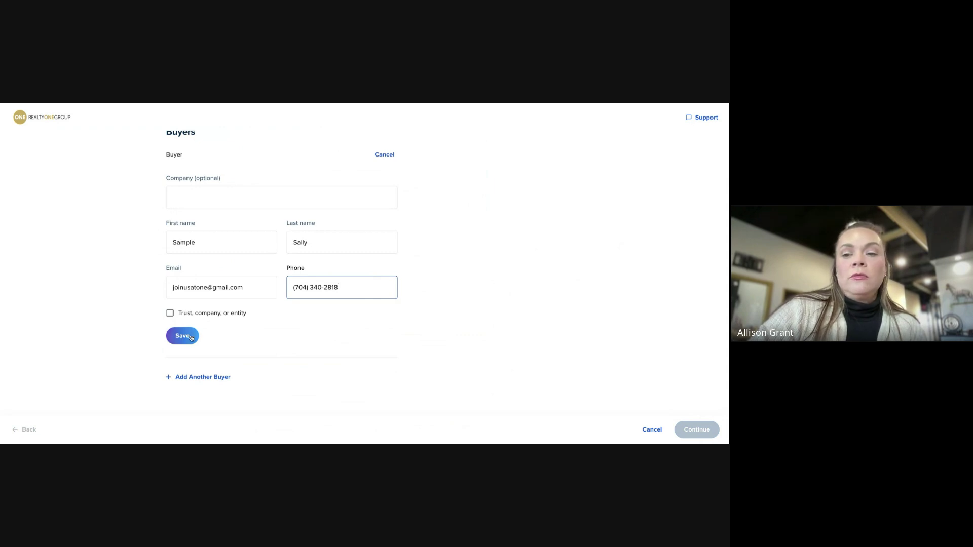
left_click(191, 338)
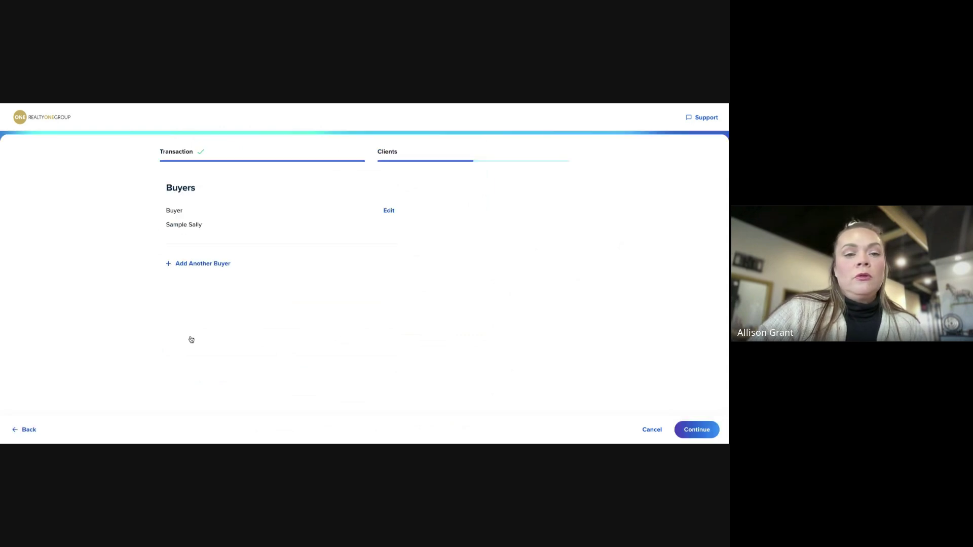
left_click(697, 430)
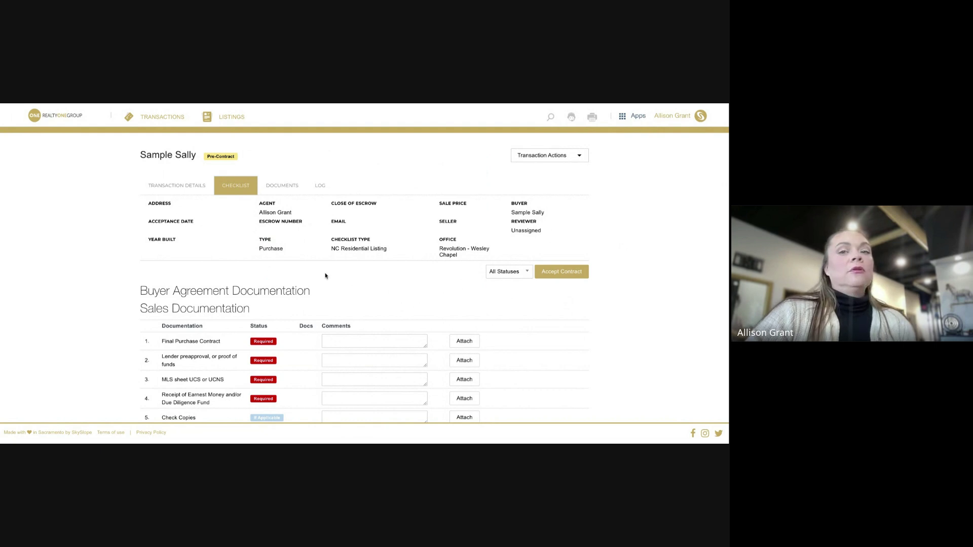
Scroll through the NC Residential checklist, checking required items like Final Purchase Contract and Residential Property Disclosure
scroll(375, 295, "down", 2)
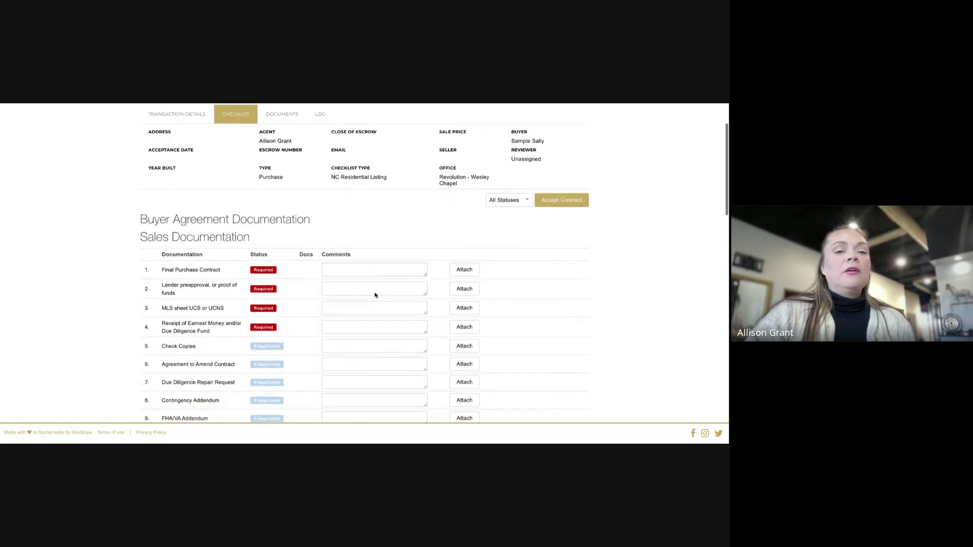
scroll(314, 325, "down", 6)
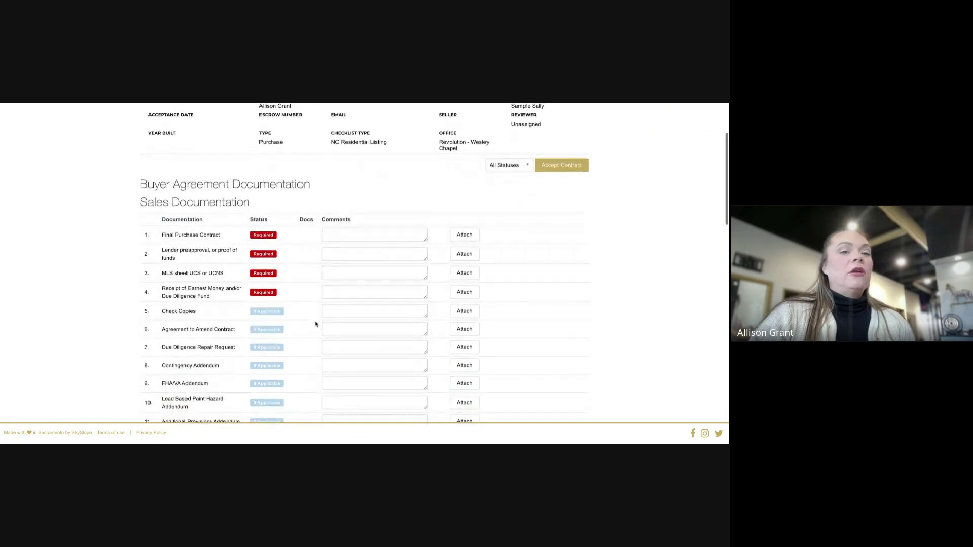
scroll(320, 323, "down", 4)
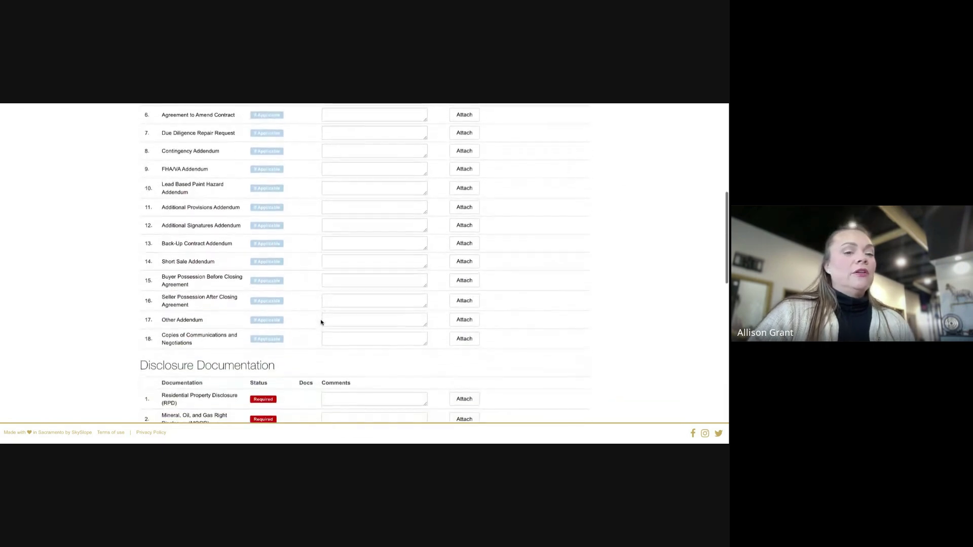
scroll(364, 263, "down", 6)
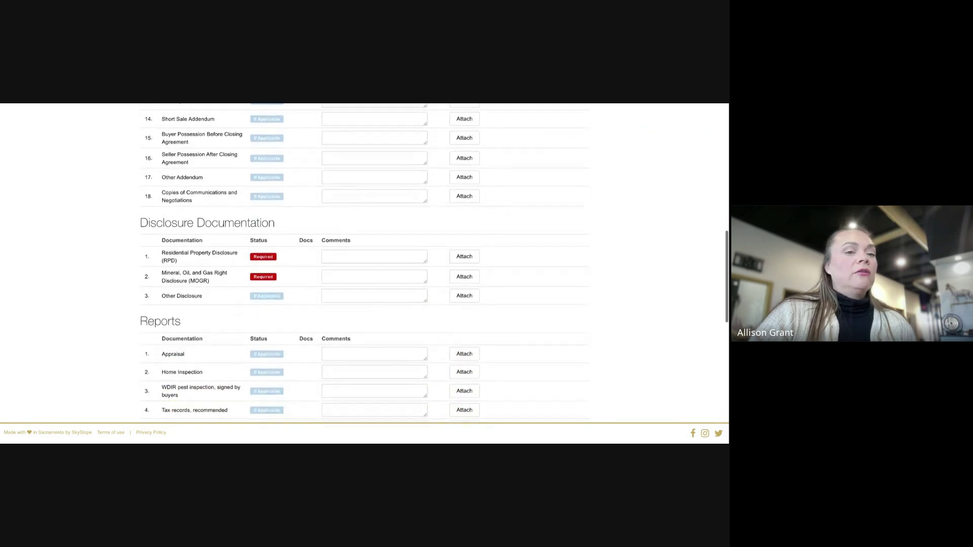
scroll(364, 264, "down", 2)
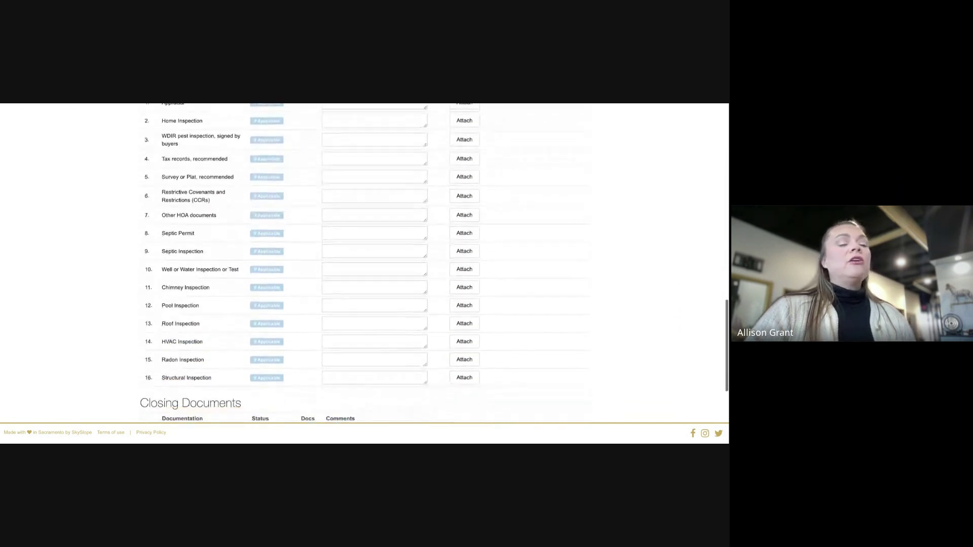
scroll(364, 264, "up", 6)
scroll(364, 263, "up", 10)
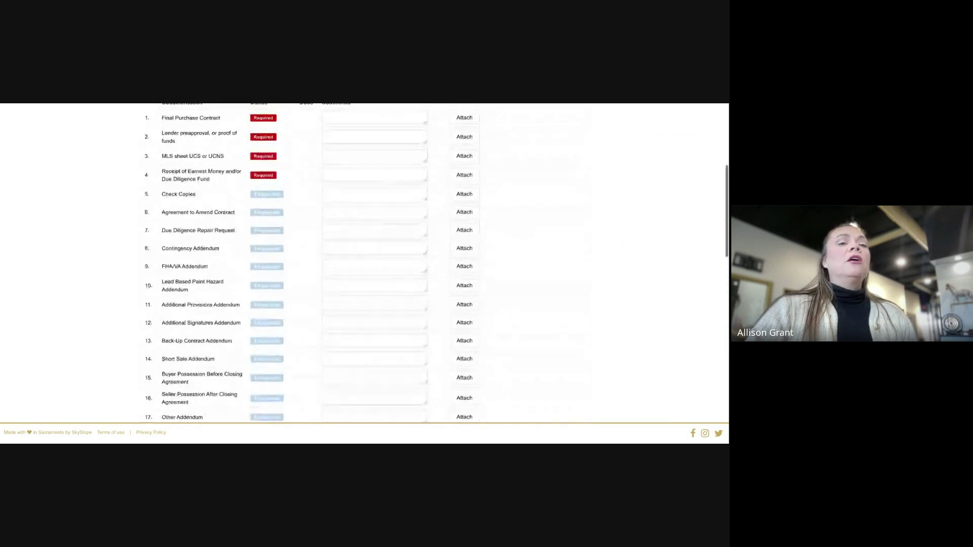
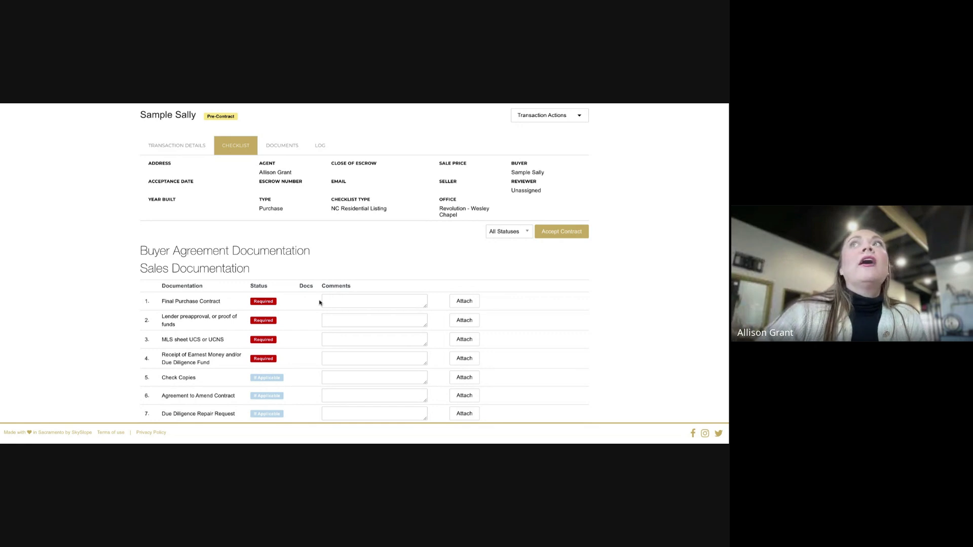
Review the remaining items on the transaction's current checklist
scroll(410, 331, "down", 1)
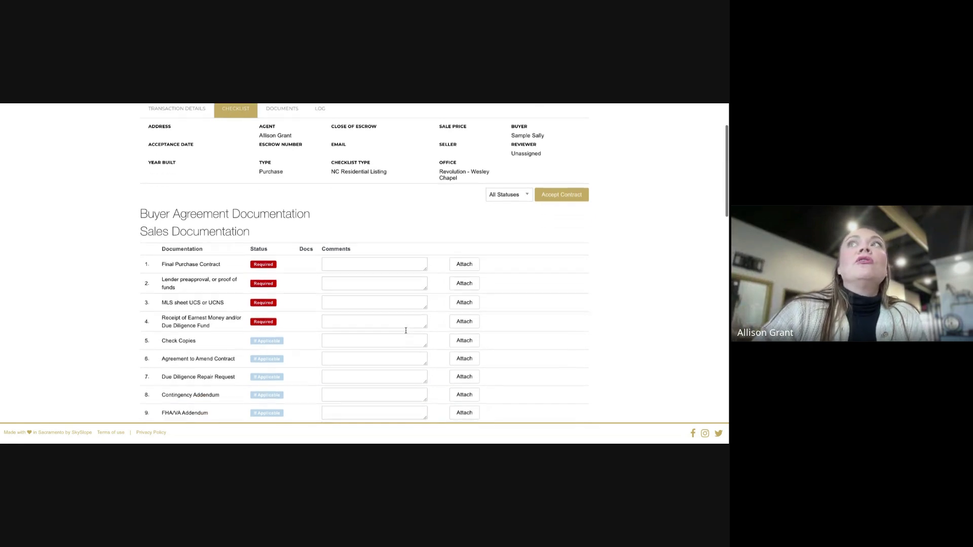
scroll(313, 329, "down", 1)
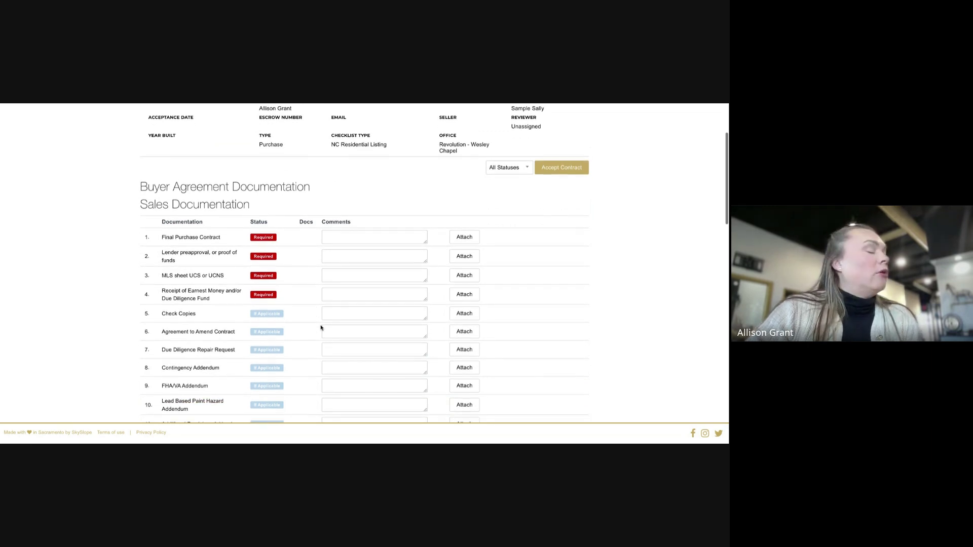
scroll(321, 328, "down", 10)
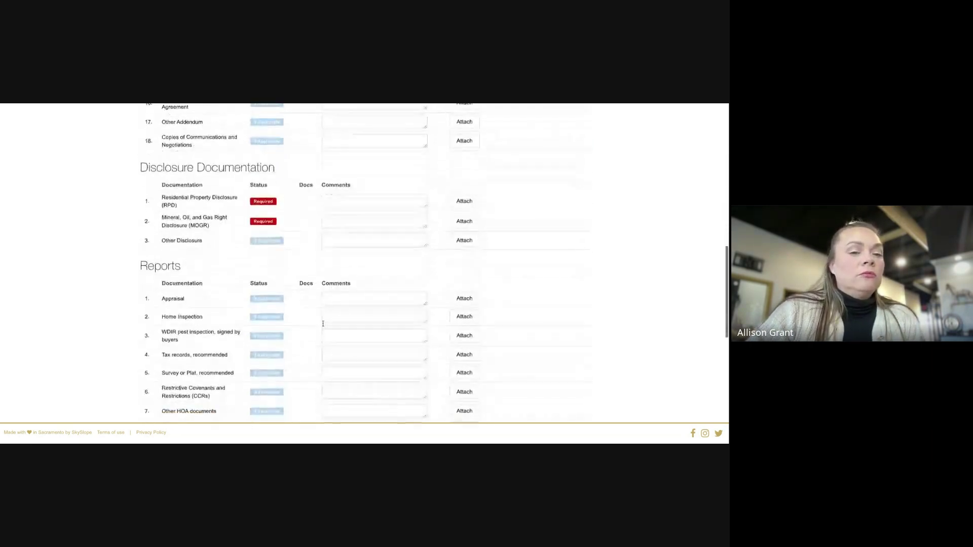
scroll(323, 324, "down", 12)
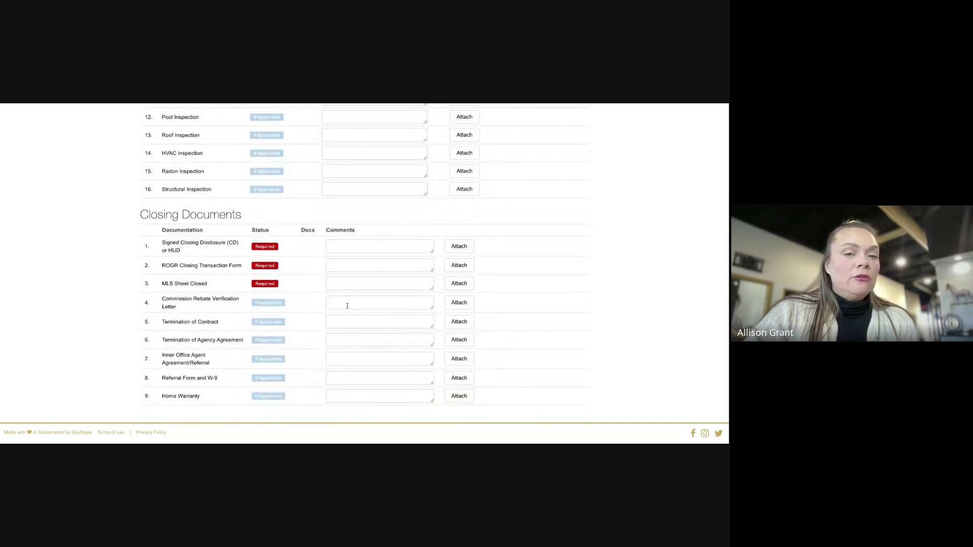
scroll(444, 298, "up", 20)
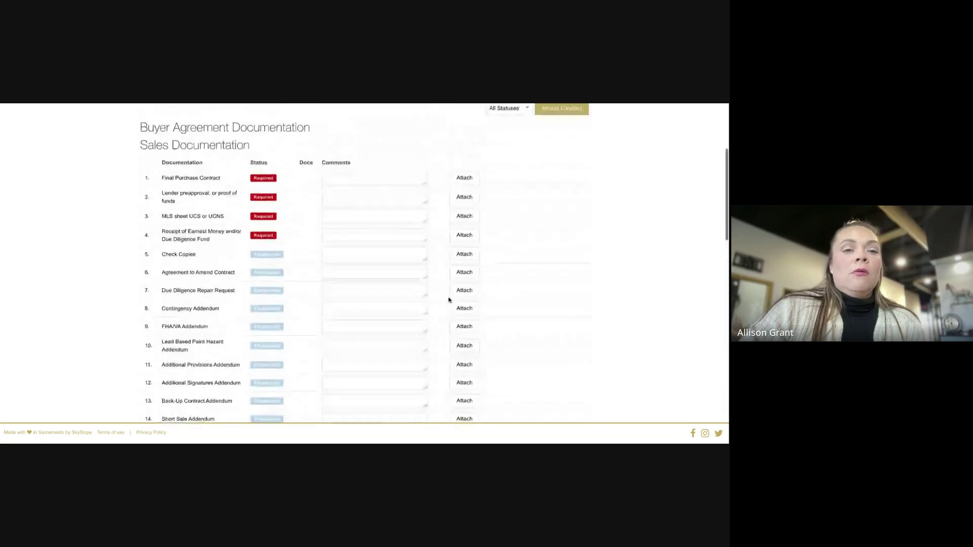
scroll(477, 280, "down", 1)
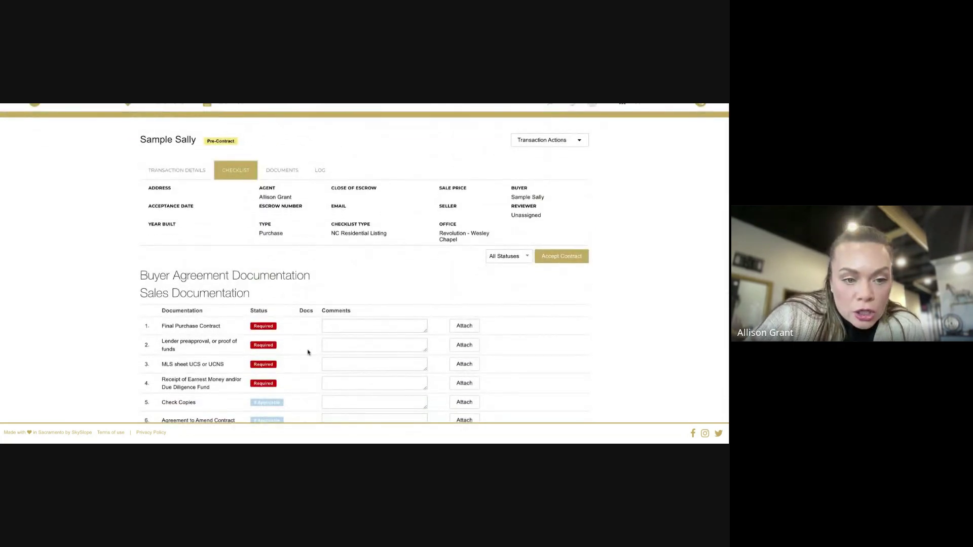
scroll(370, 348, "down", 3)
scroll(372, 362, "down", 20)
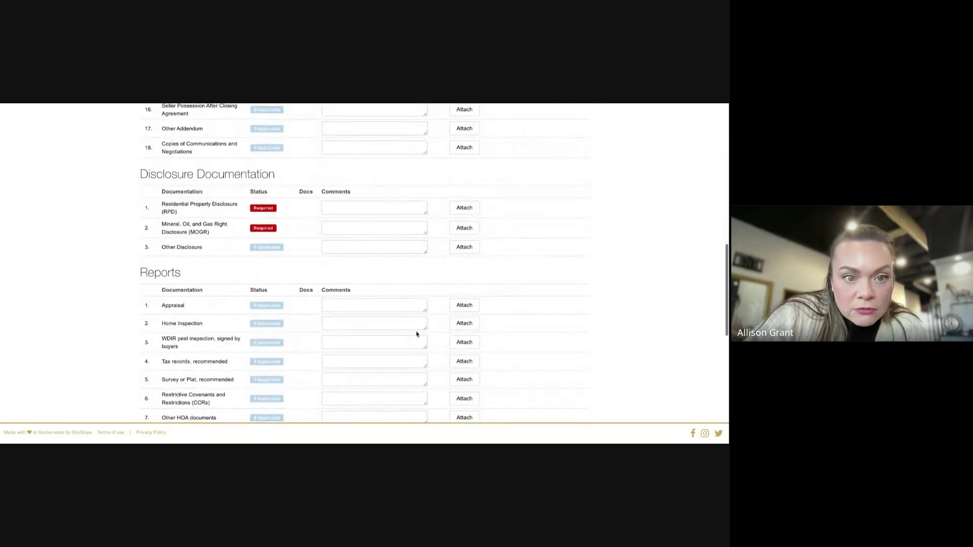
scroll(416, 331, "down", 8)
scroll(428, 326, "up", 8)
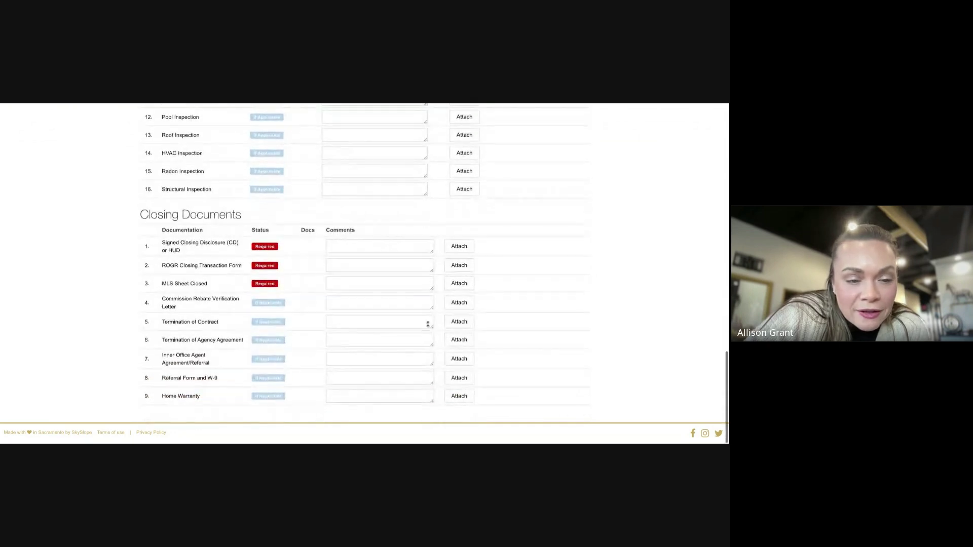
scroll(427, 326, "up", 20)
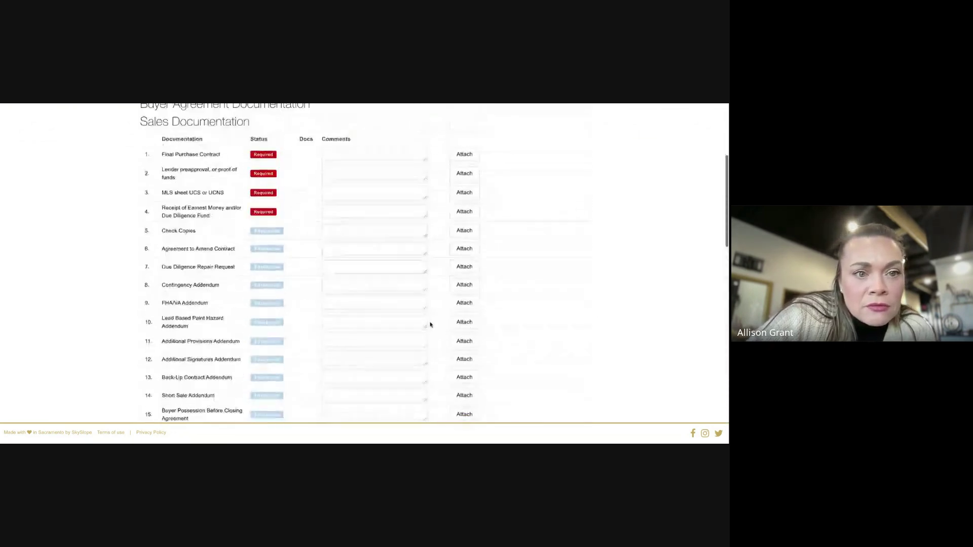
scroll(348, 329, "down", 3)
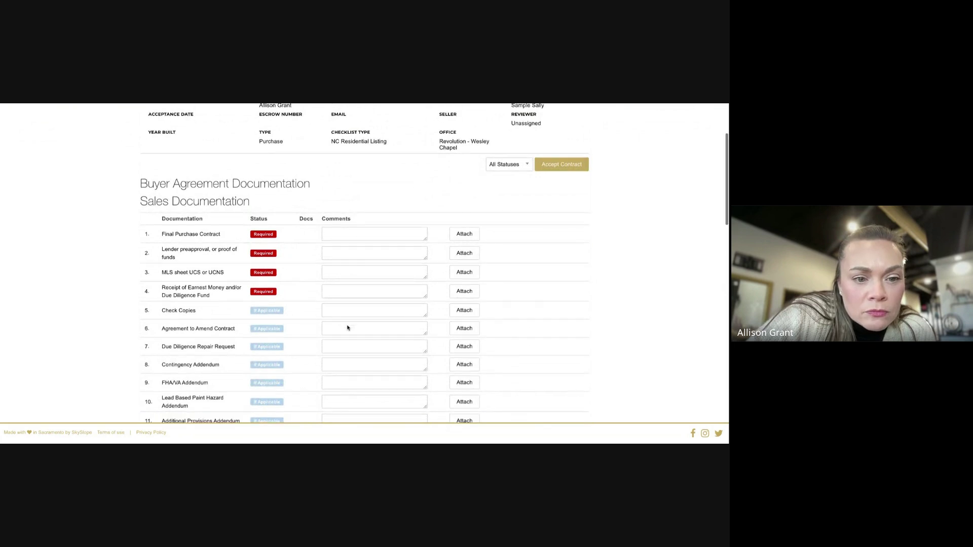
scroll(351, 333, "down", 4)
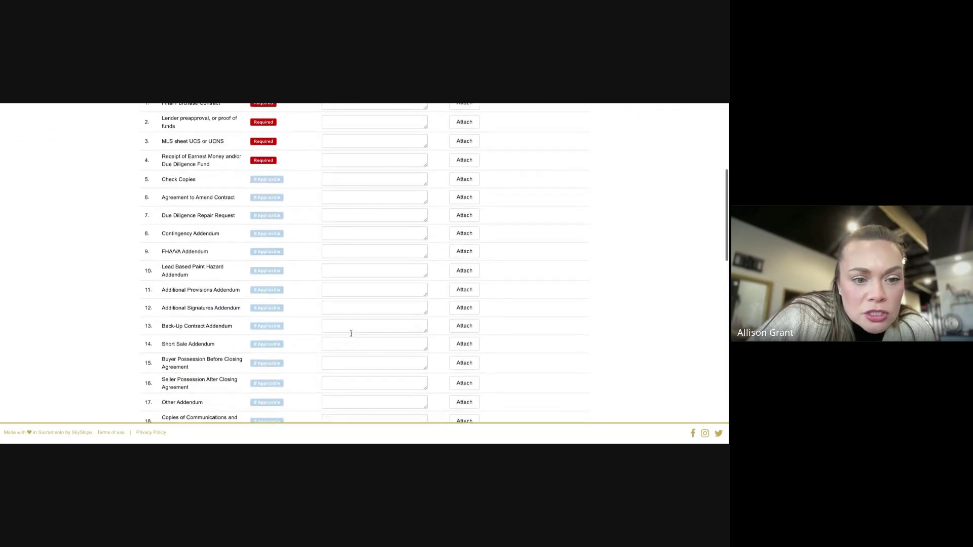
scroll(351, 333, "down", 8)
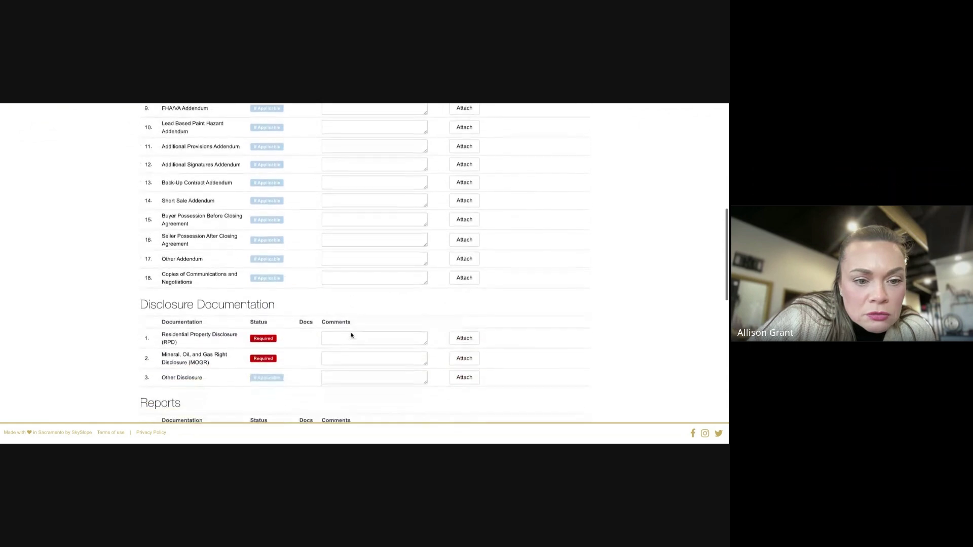
scroll(352, 333, "down", 12)
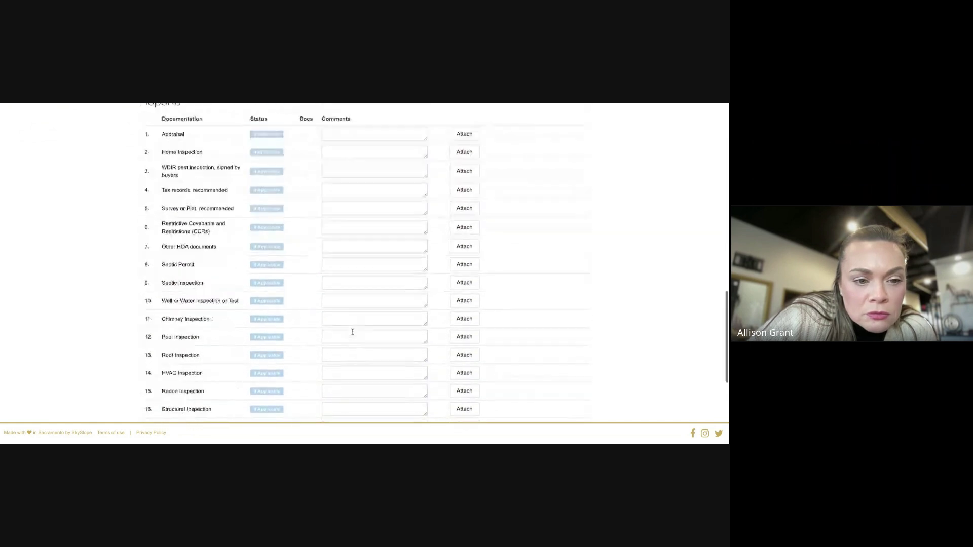
scroll(353, 334, "down", 2)
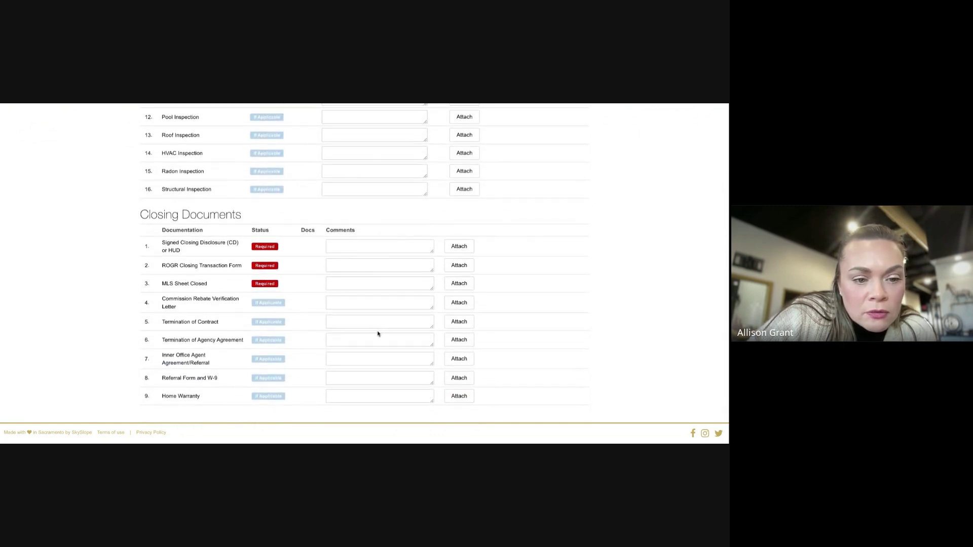
scroll(378, 333, "up", 5)
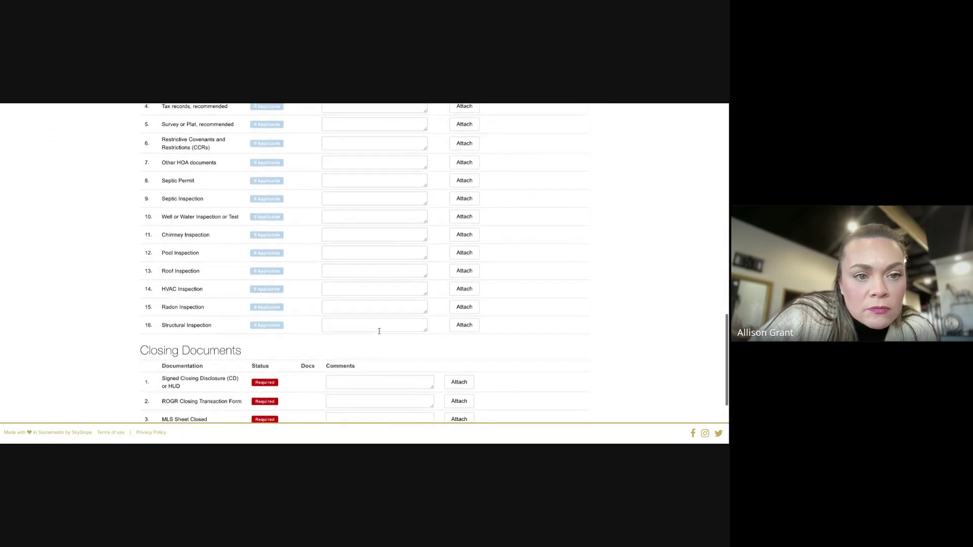
scroll(379, 331, "up", 3)
scroll(379, 331, "up", 7)
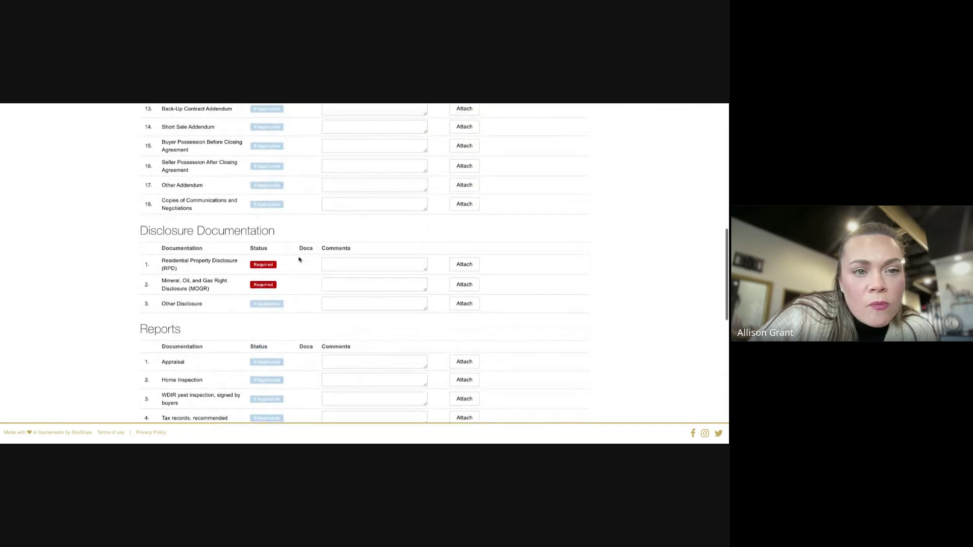
scroll(334, 258, "up", 1)
scroll(332, 271, "up", 1)
scroll(331, 271, "up", 2)
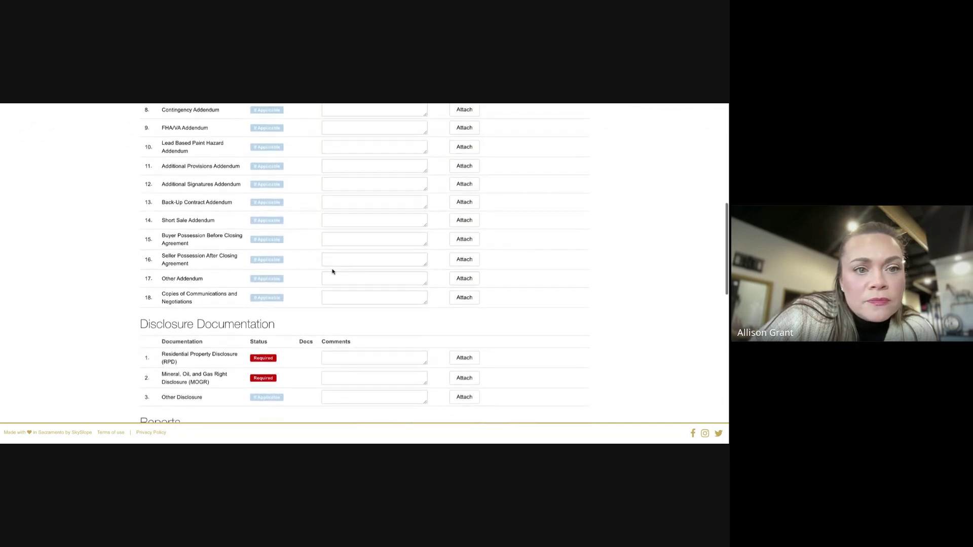
scroll(358, 269, "up", 2)
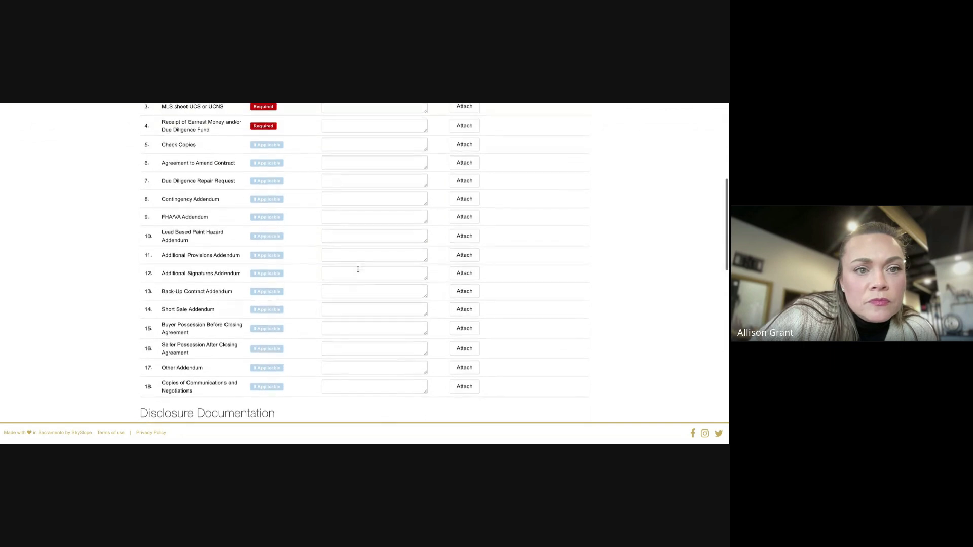
scroll(358, 269, "up", 3)
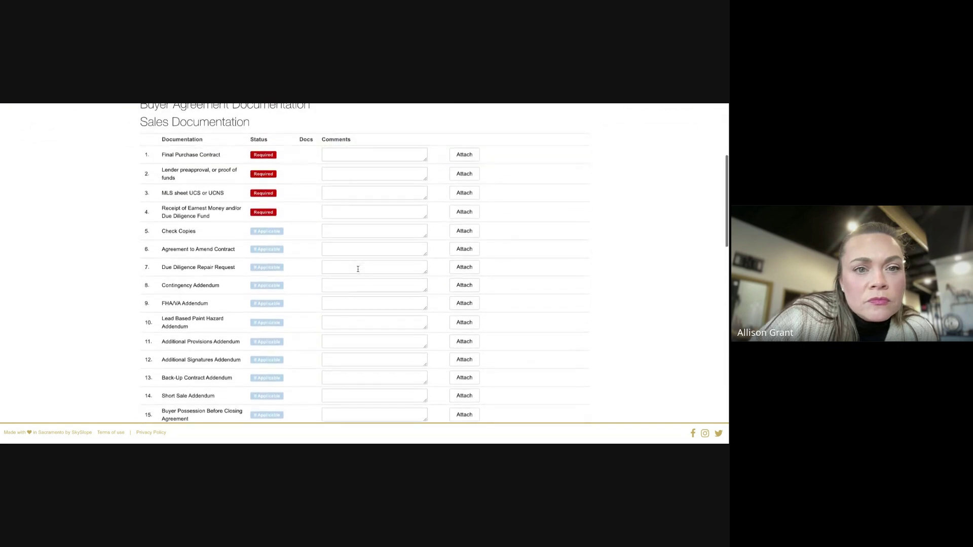
scroll(358, 269, "up", 1)
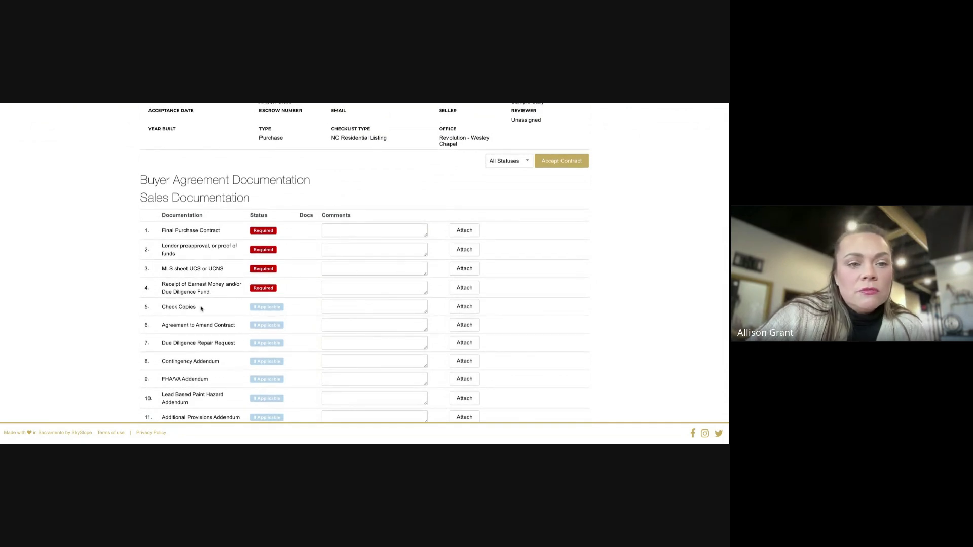
scroll(233, 307, "down", 4)
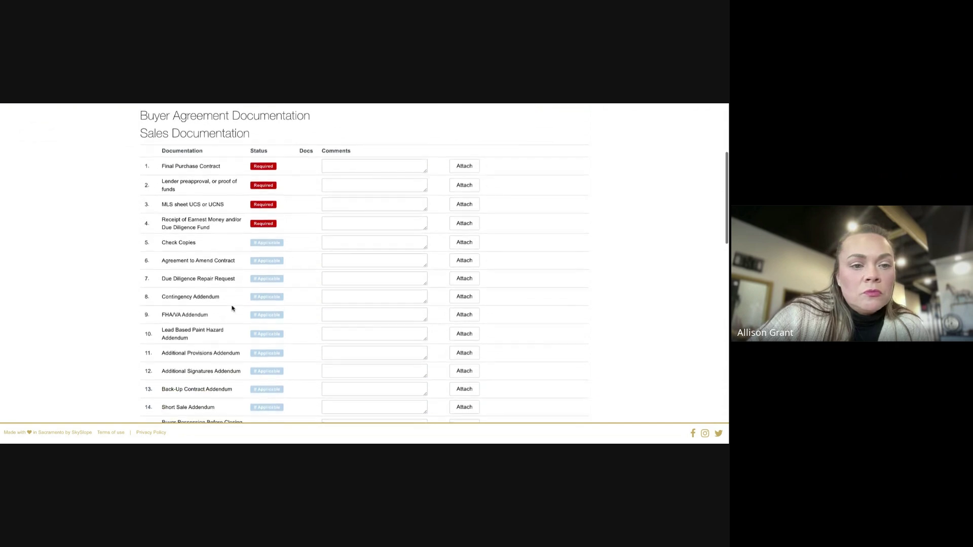
scroll(232, 308, "up", 1)
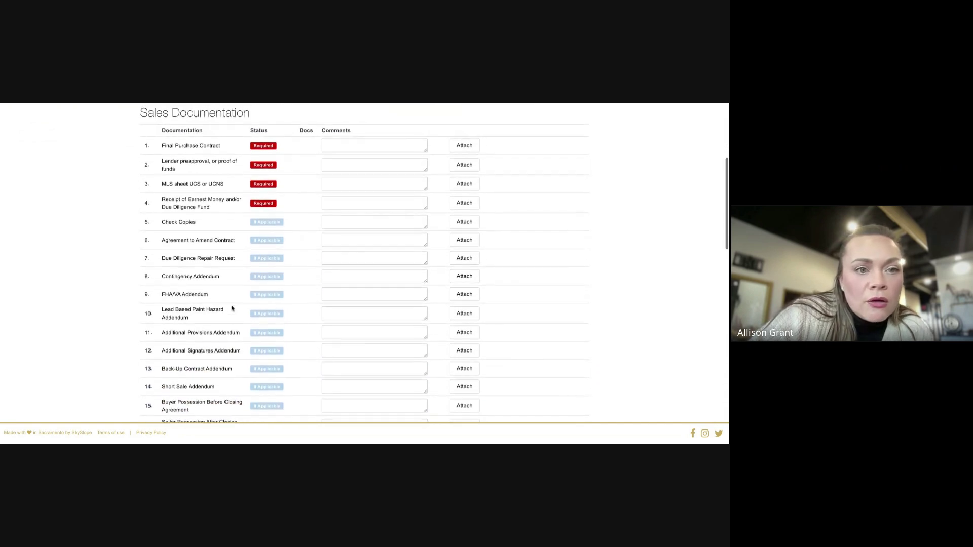
scroll(231, 308, "down", 1)
scroll(231, 308, "up", 2)
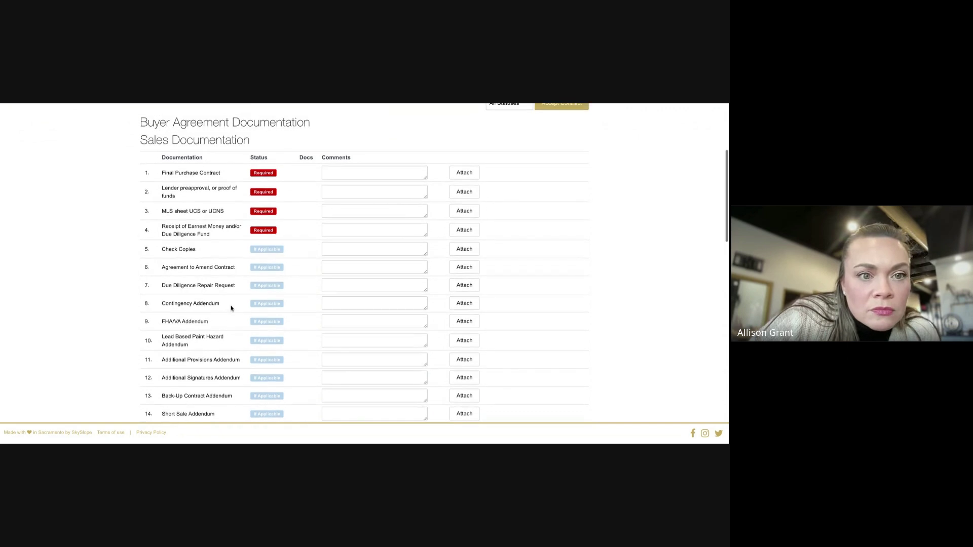
scroll(231, 308, "down", 1)
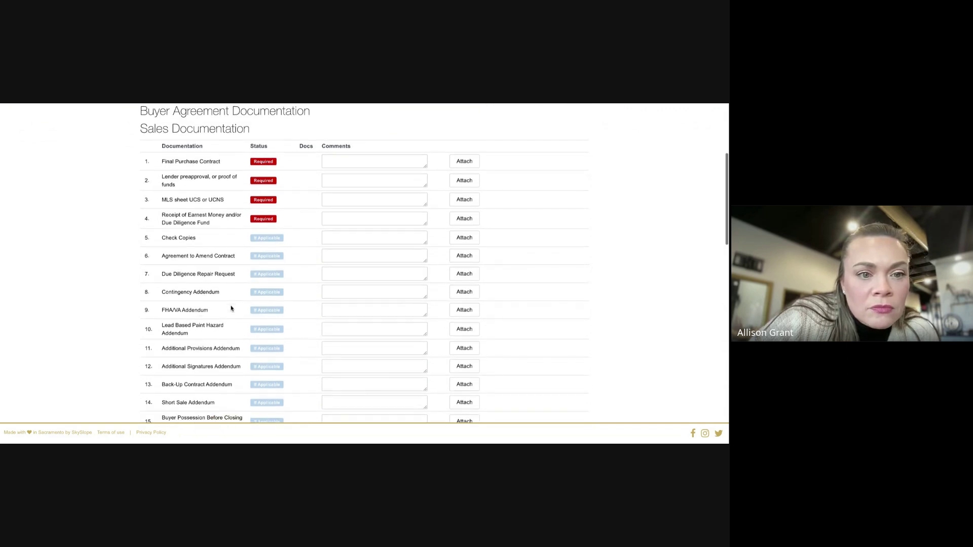
scroll(231, 308, "down", 1)
scroll(231, 308, "down", 3)
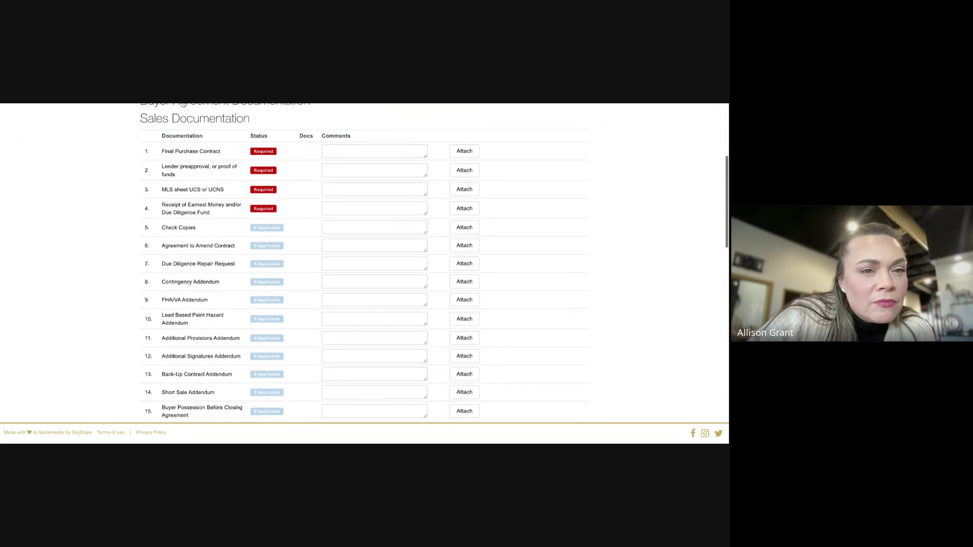
scroll(365, 264, "down", 7)
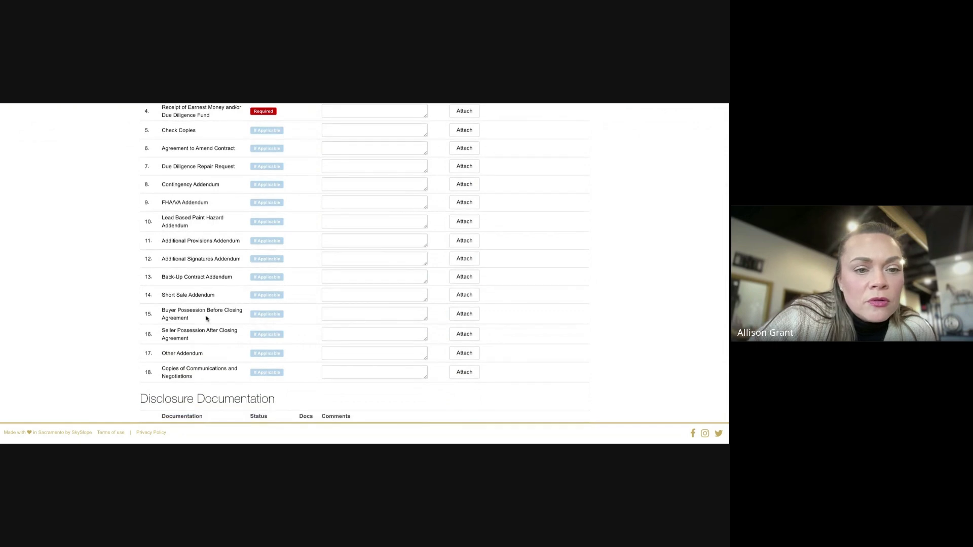
scroll(218, 273, "down", 5)
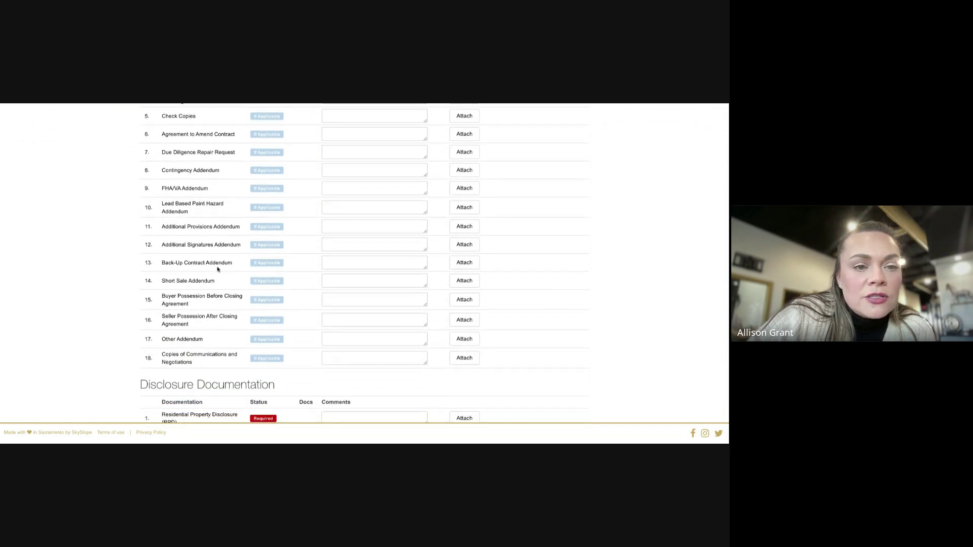
scroll(218, 272, "down", 7)
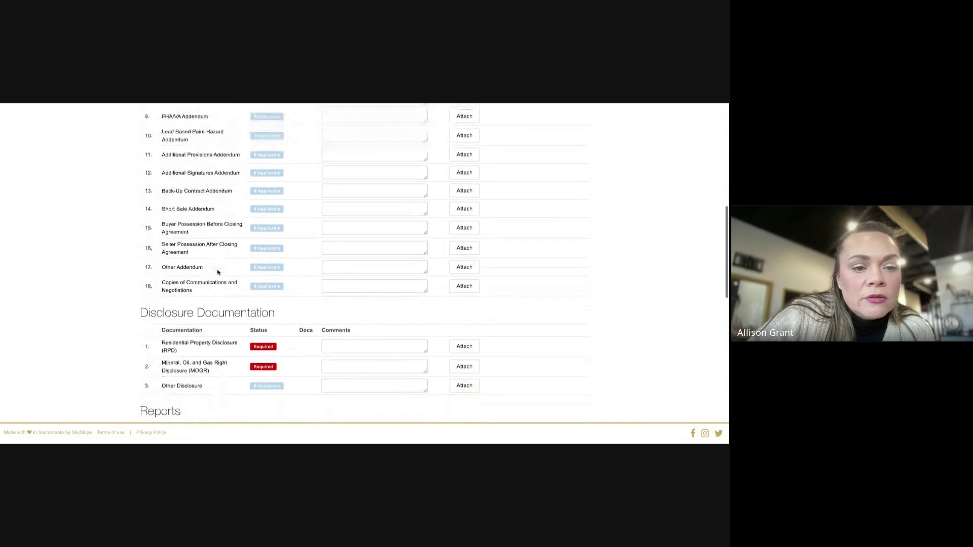
scroll(218, 272, "down", 8)
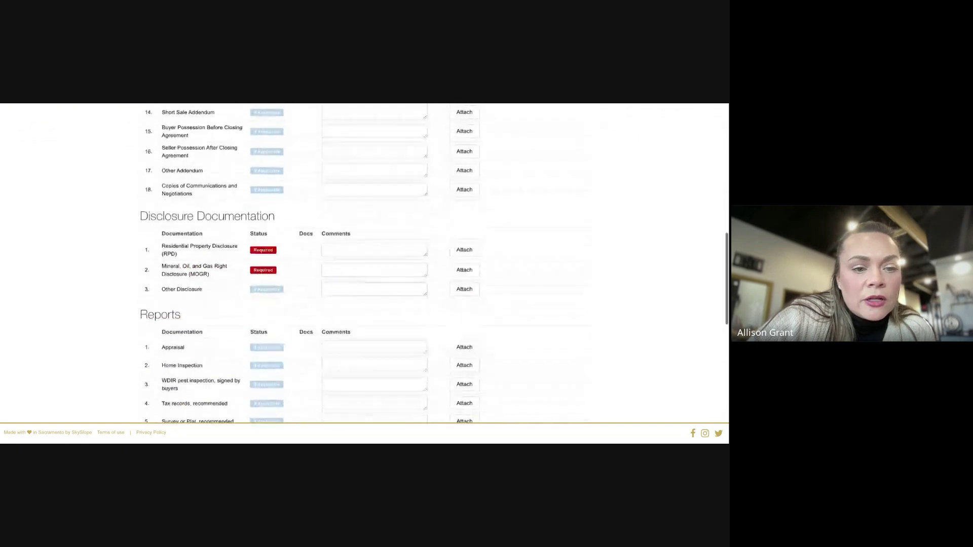
scroll(228, 284, "down", 8)
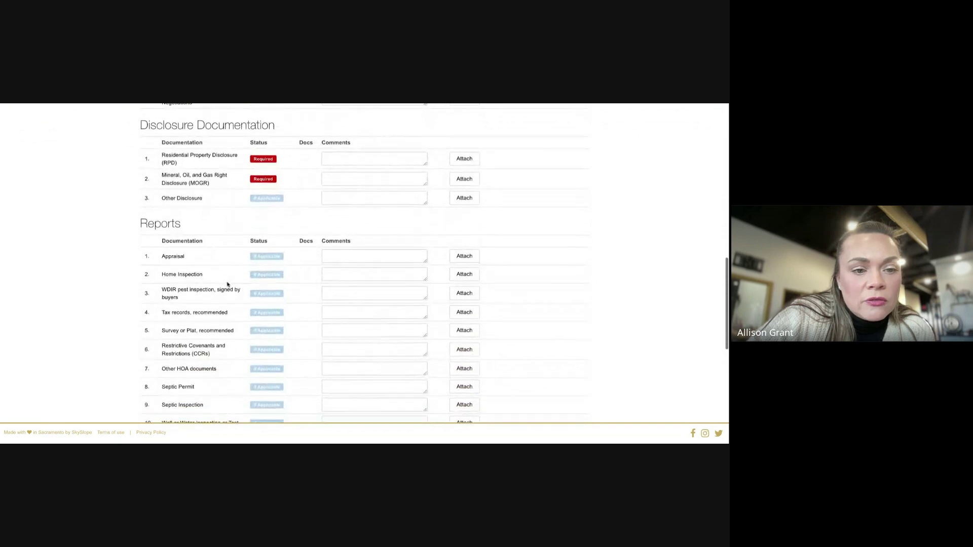
scroll(228, 284, "down", 3)
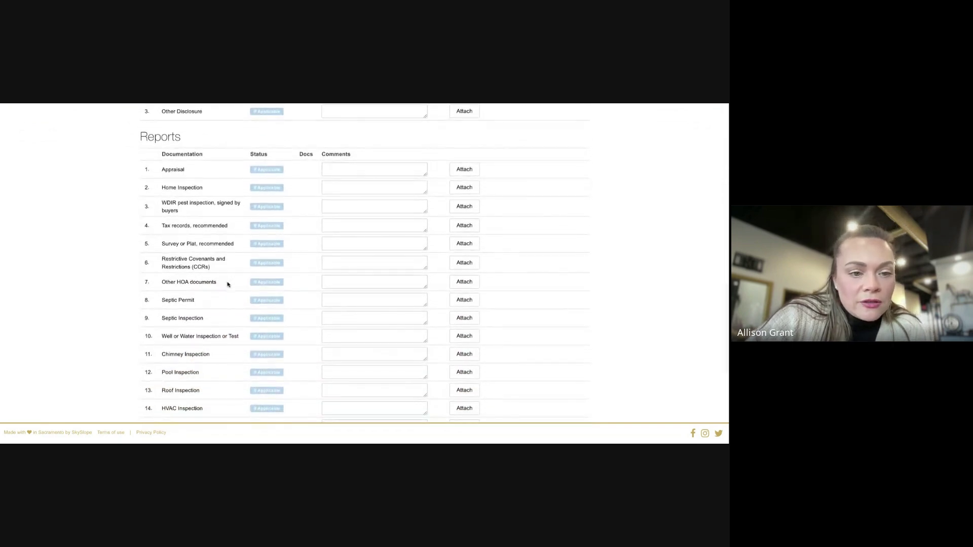
scroll(227, 284, "down", 7)
scroll(227, 284, "down", 8)
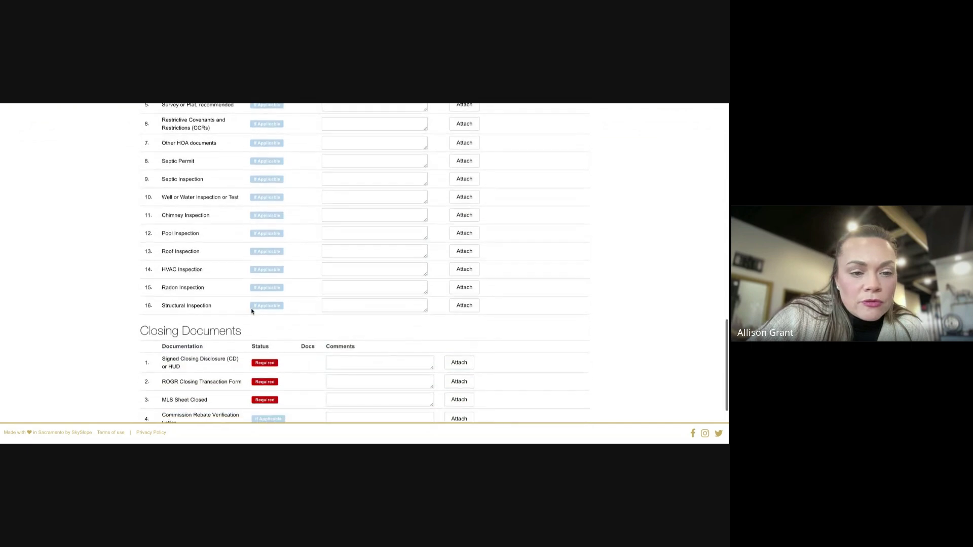
scroll(251, 311, "down", 1)
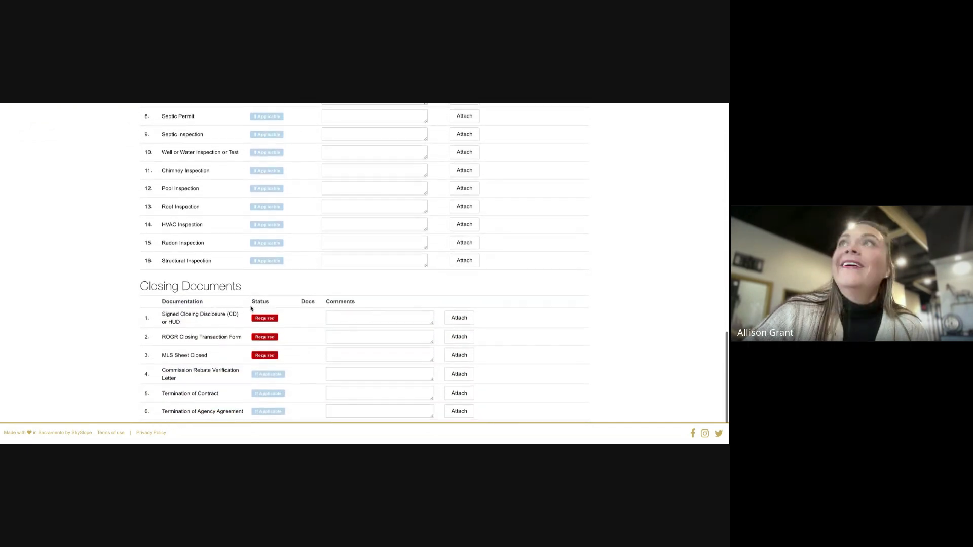
scroll(252, 307, "up", 8)
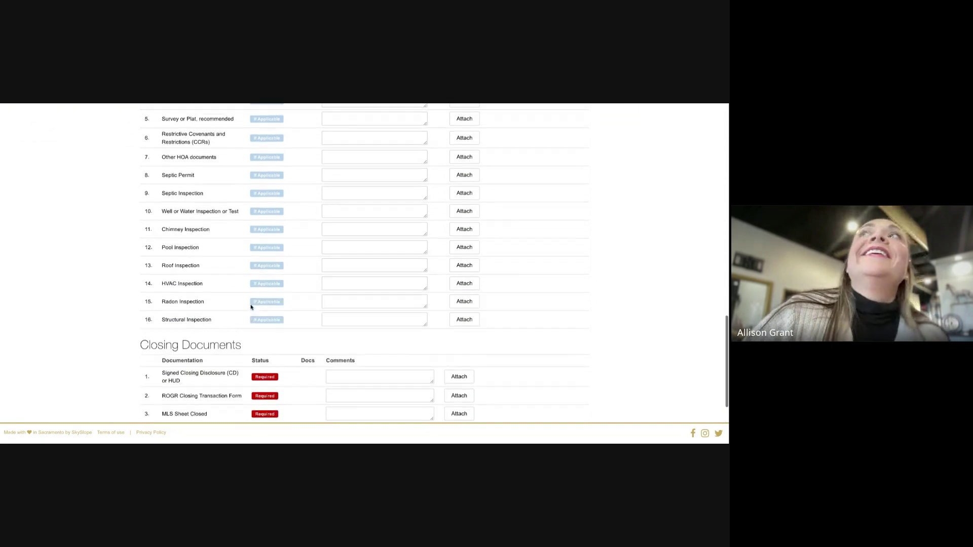
scroll(260, 300, "up", 10)
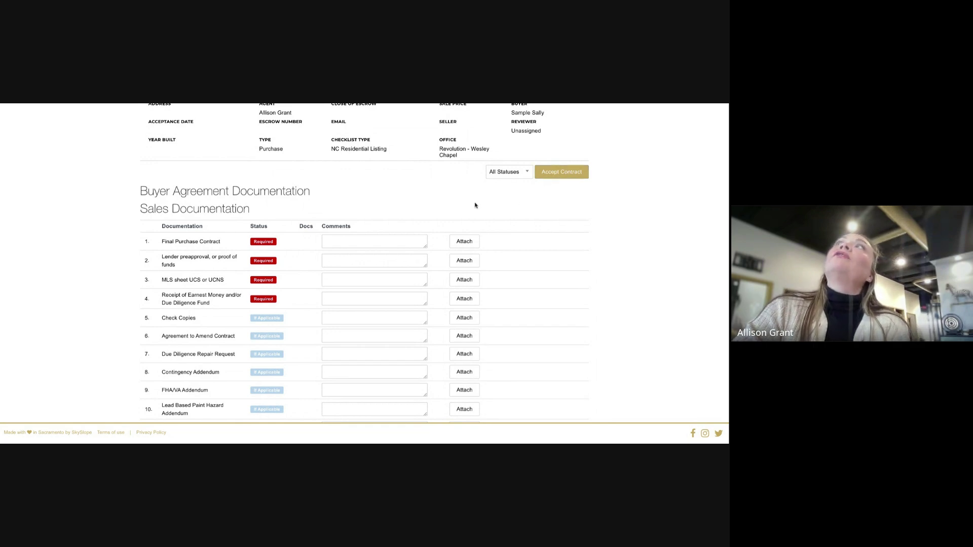
scroll(335, 174, "up", 1)
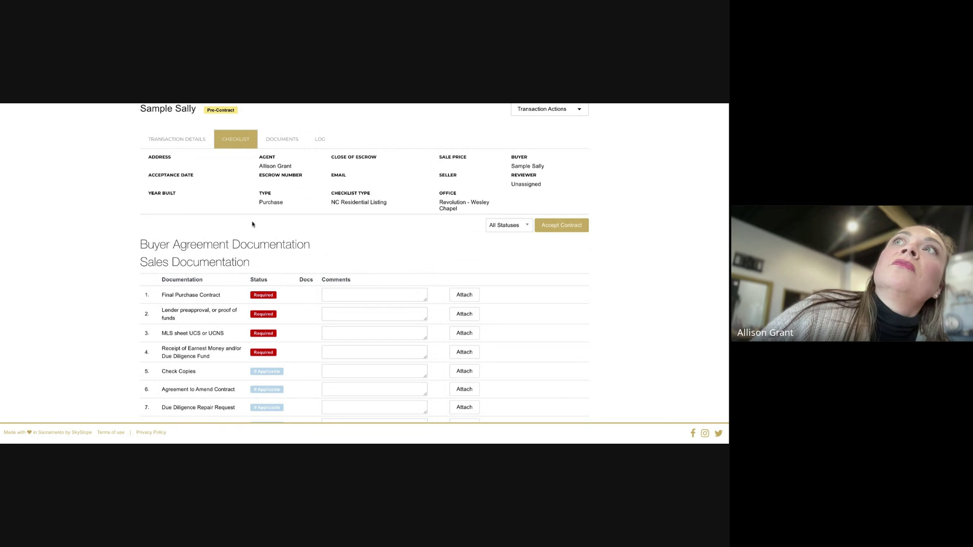
scroll(254, 224, "up", 2)
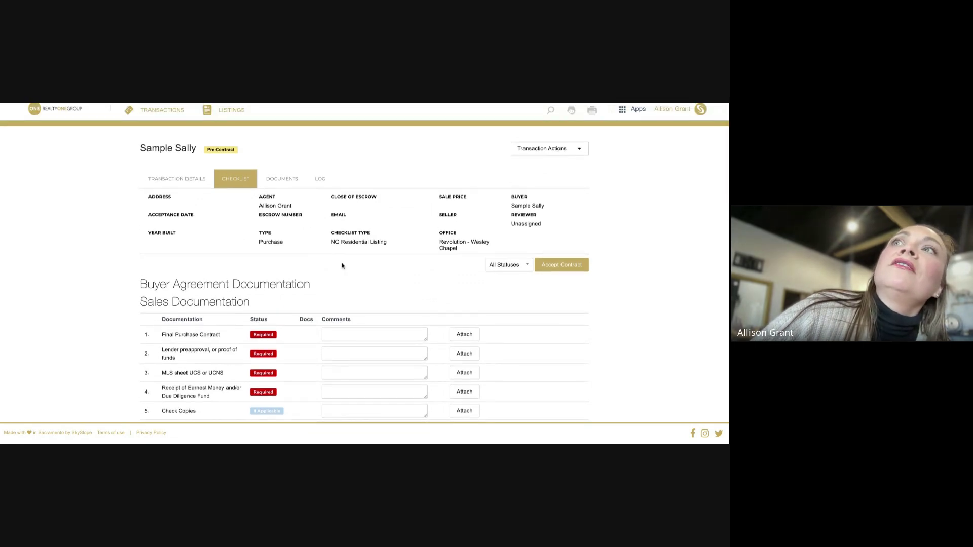
scroll(343, 269, "down", 2)
scroll(343, 270, "down", 1)
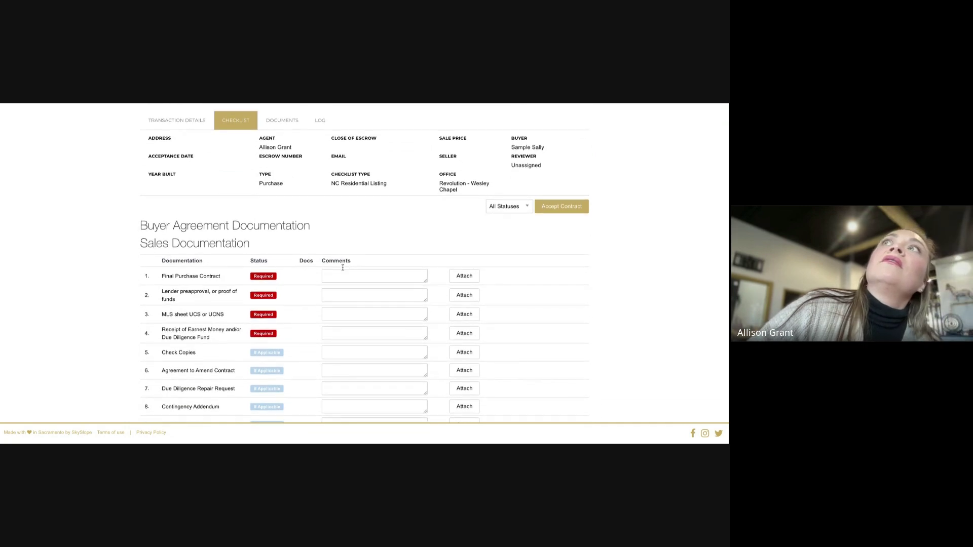
scroll(343, 267, "up", 1)
scroll(401, 274, "up", 3)
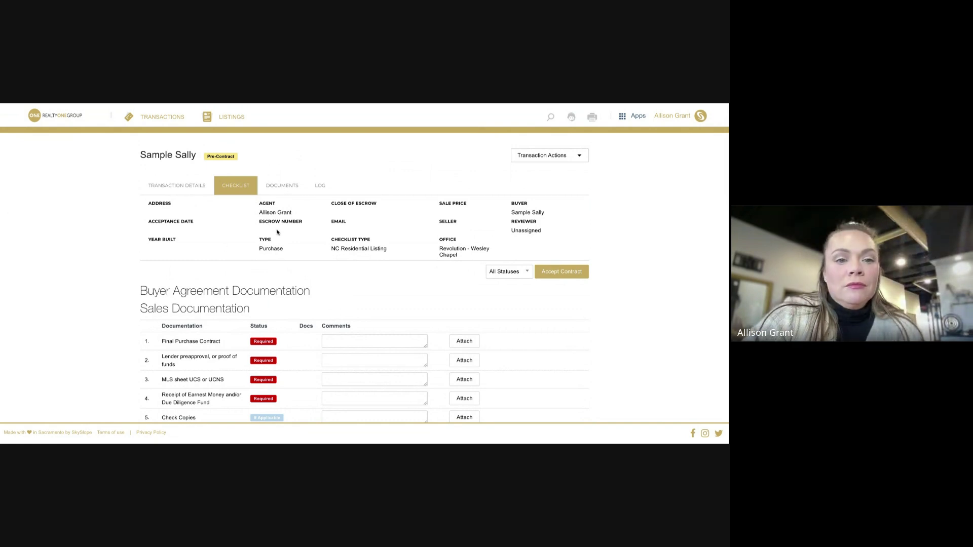
Change the checklist to NC Residential Buyer in Transaction Details and resubmit through Clients
left_click(178, 186)
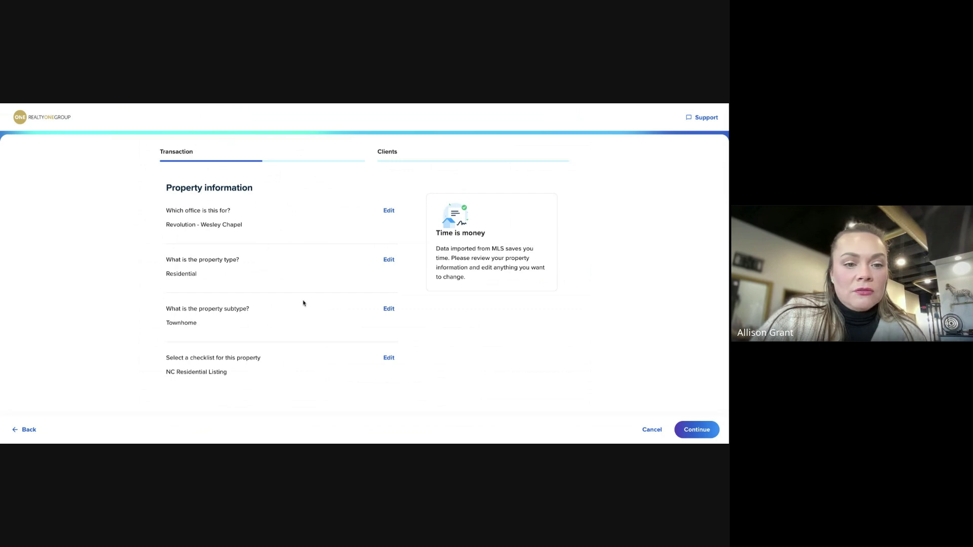
left_click(389, 358)
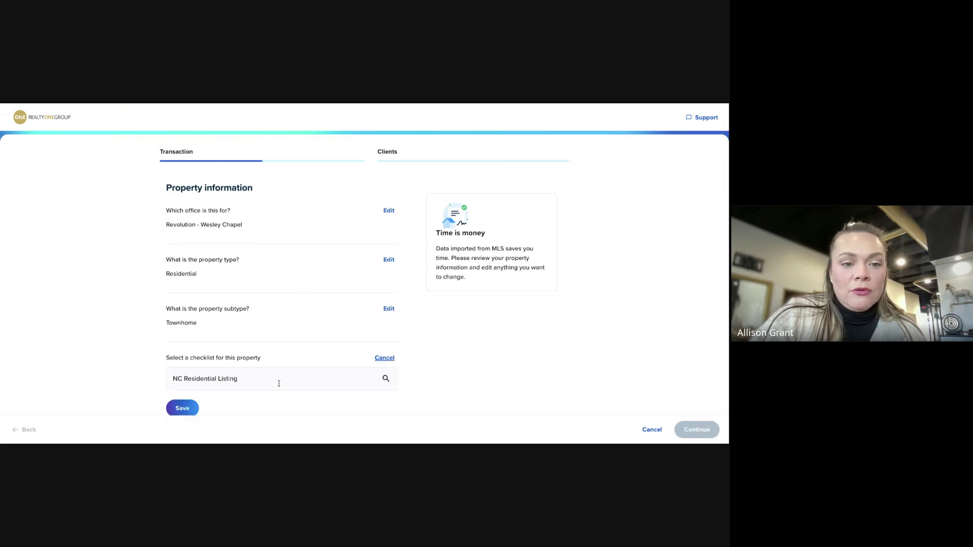
left_click(279, 383)
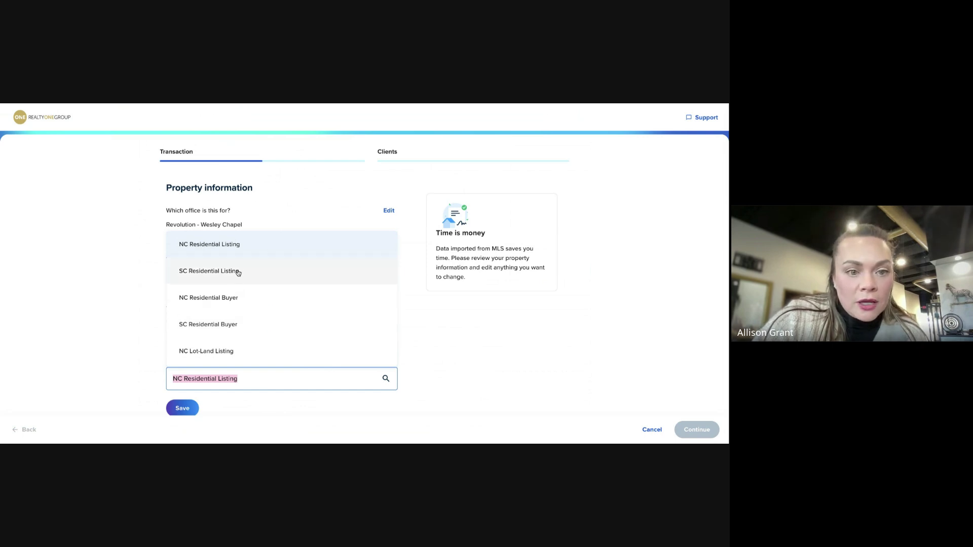
left_click(235, 299)
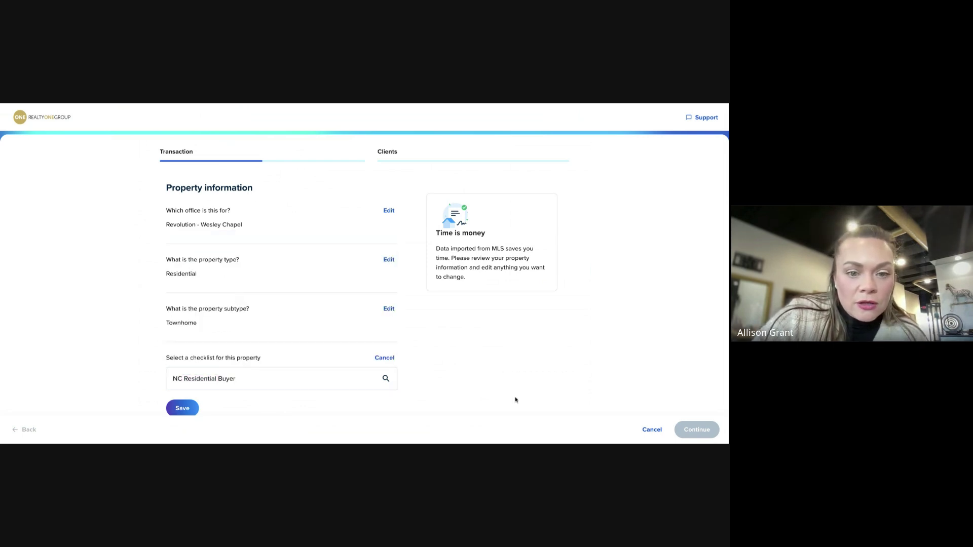
scroll(507, 385, "down", 1)
left_click(185, 379)
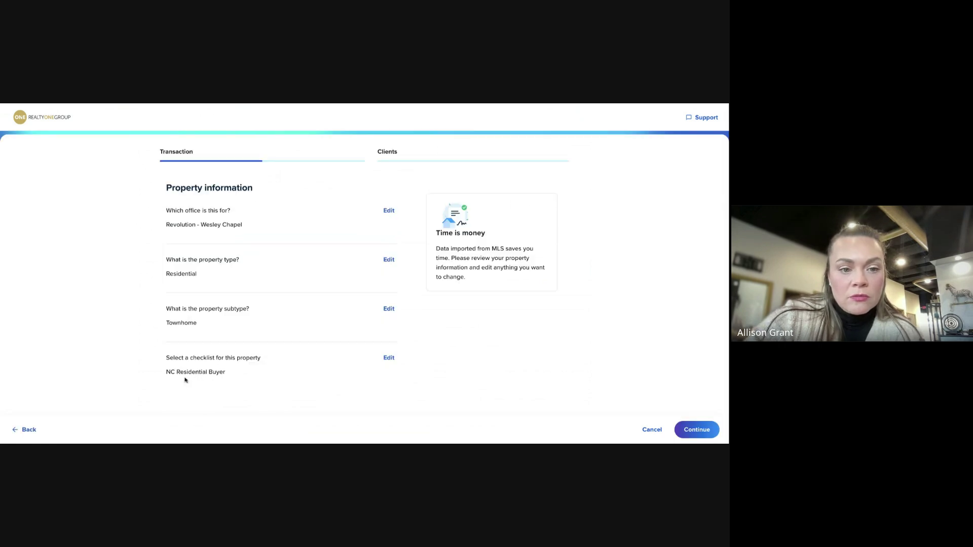
left_click(692, 424)
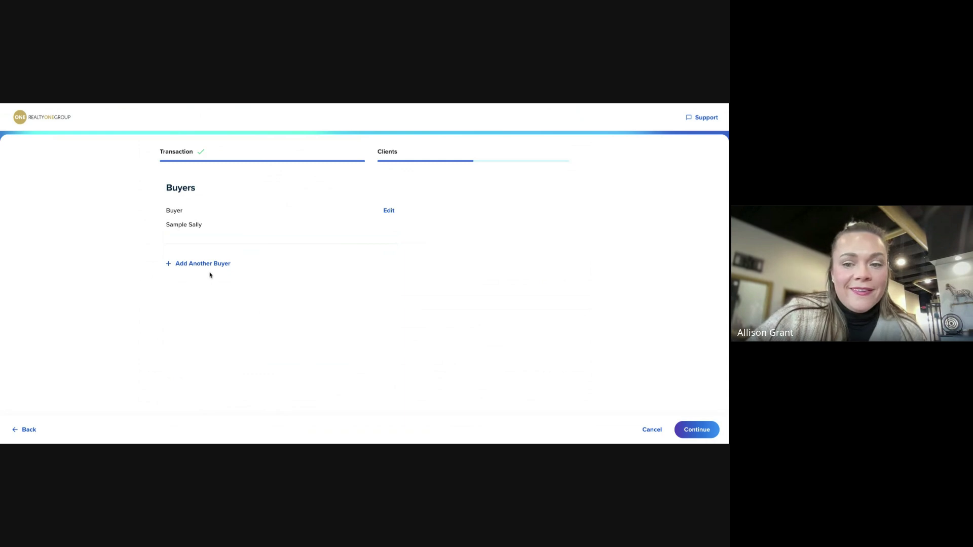
left_click(702, 429)
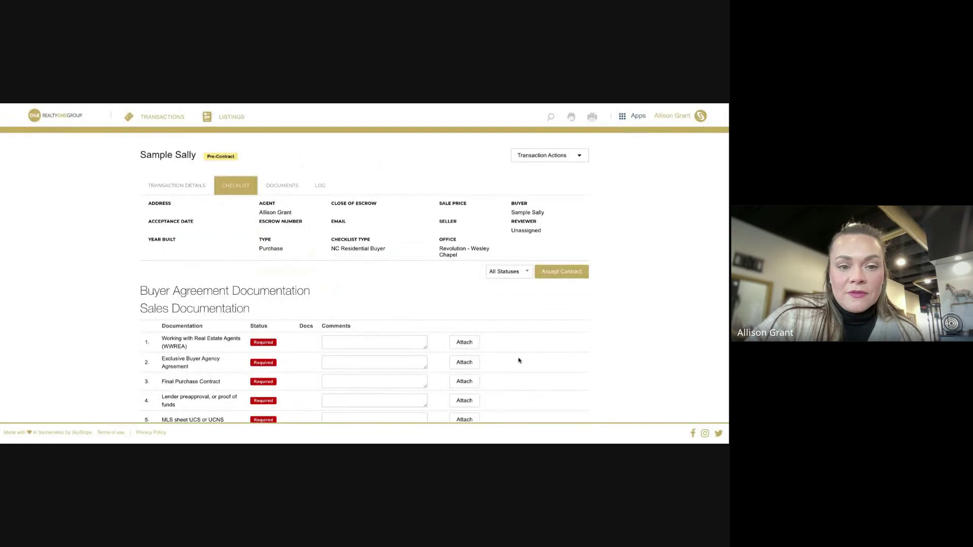
Assign the uploaded Exclusive Buyer Agency Agreement file to checklist item 2
scroll(575, 345, "down", 2)
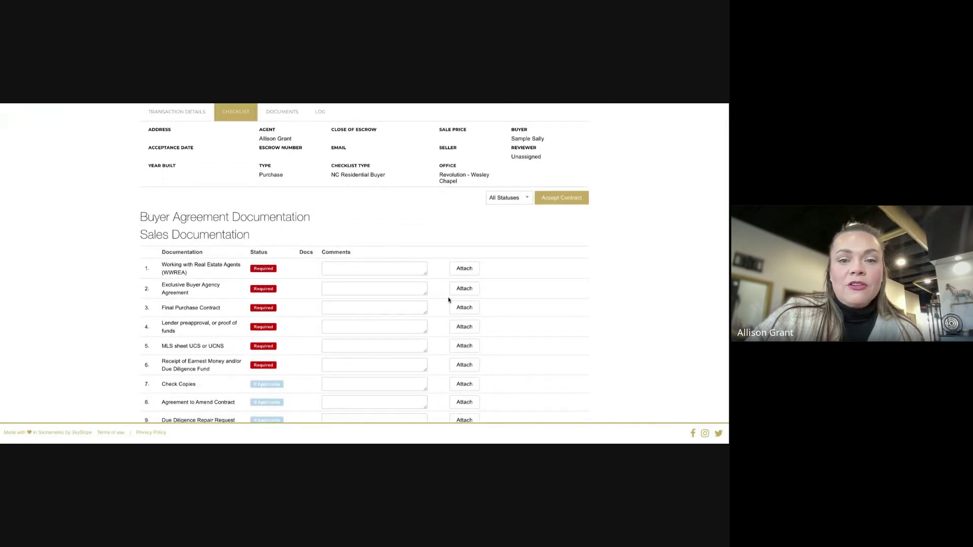
scroll(499, 288, "down", 1)
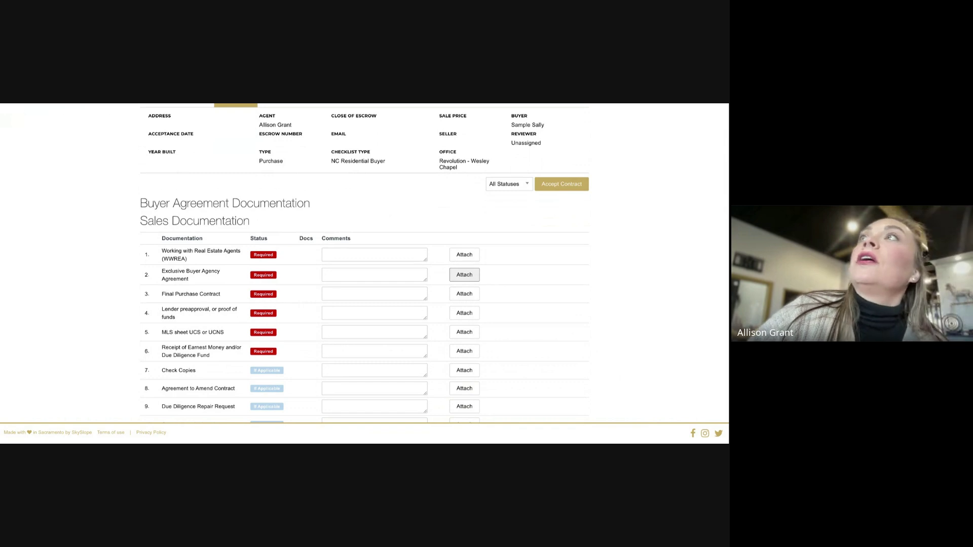
left_click(464, 274)
scroll(517, 315, "down", 1)
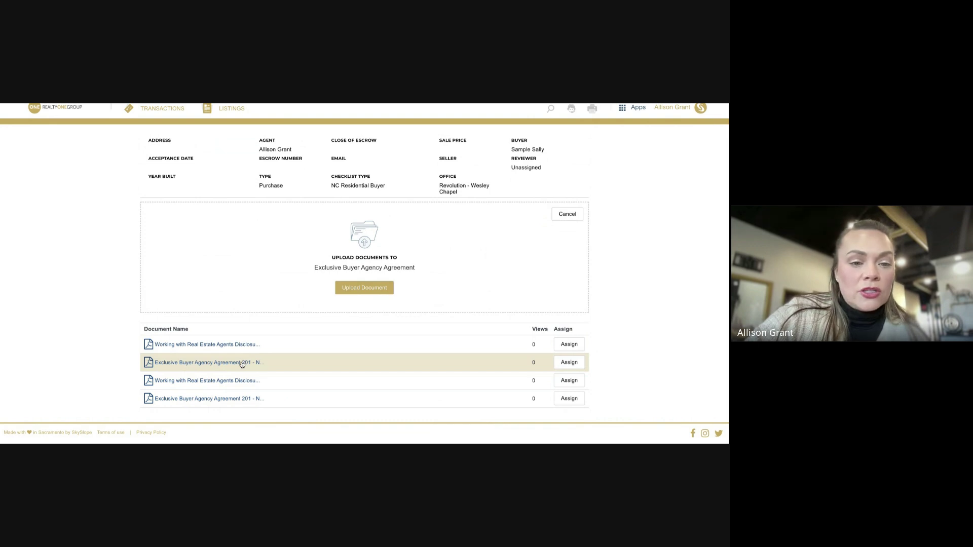
left_click(570, 363)
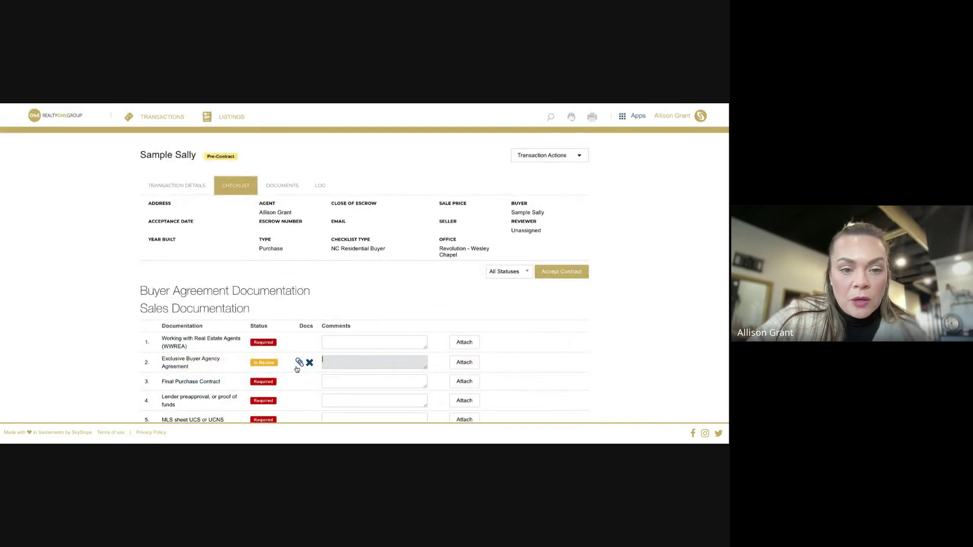
scroll(298, 369, "down", 1)
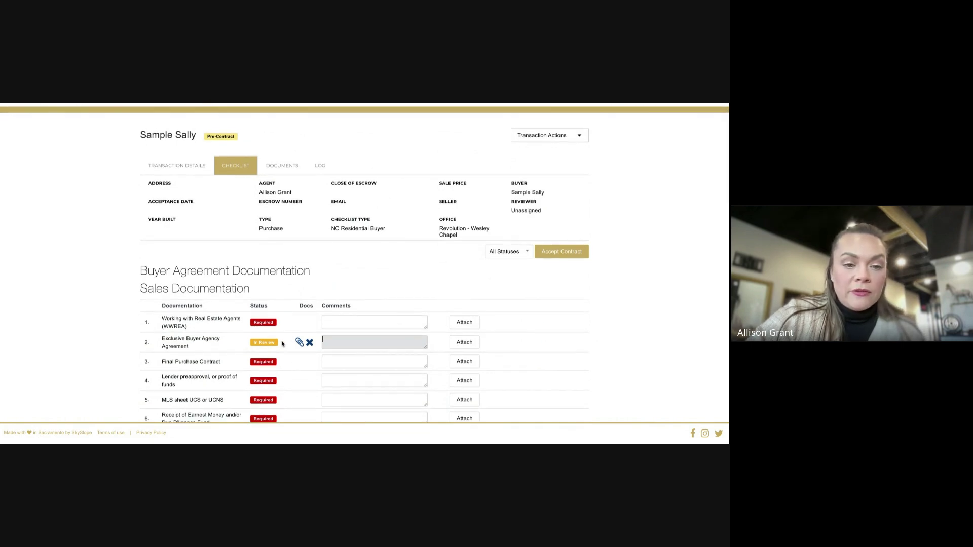
scroll(287, 344, "down", 1)
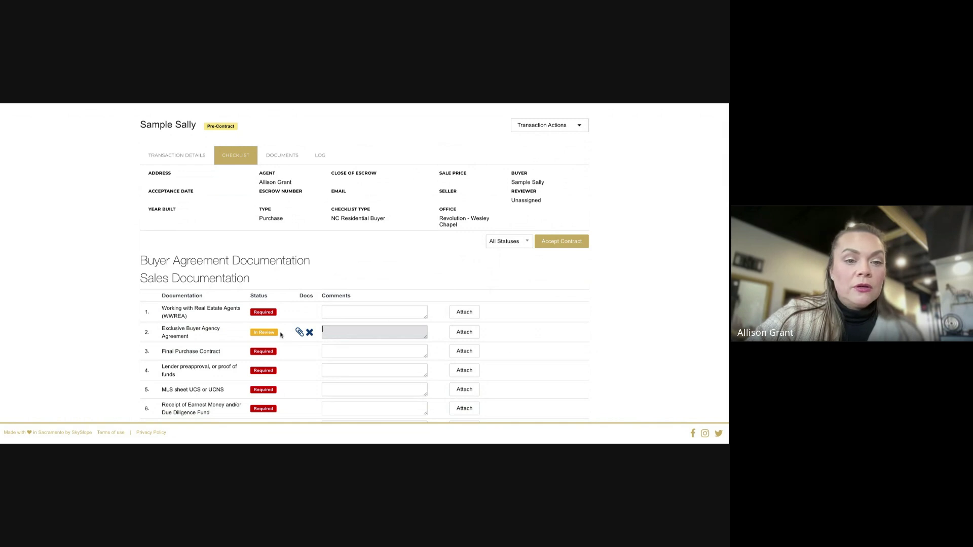
scroll(279, 334, "down", 1)
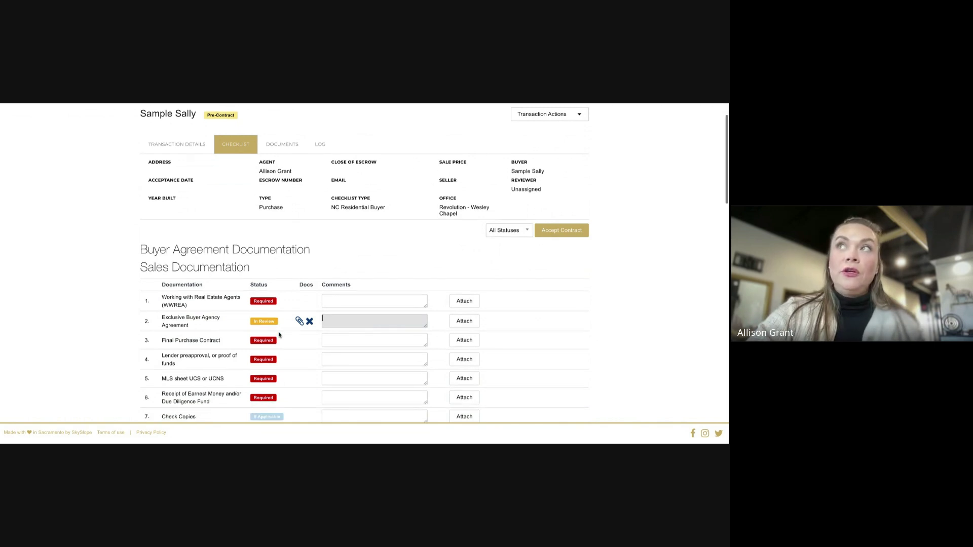
Save the comment 'Is this the right form?' on checklist item 2
left_click(361, 322)
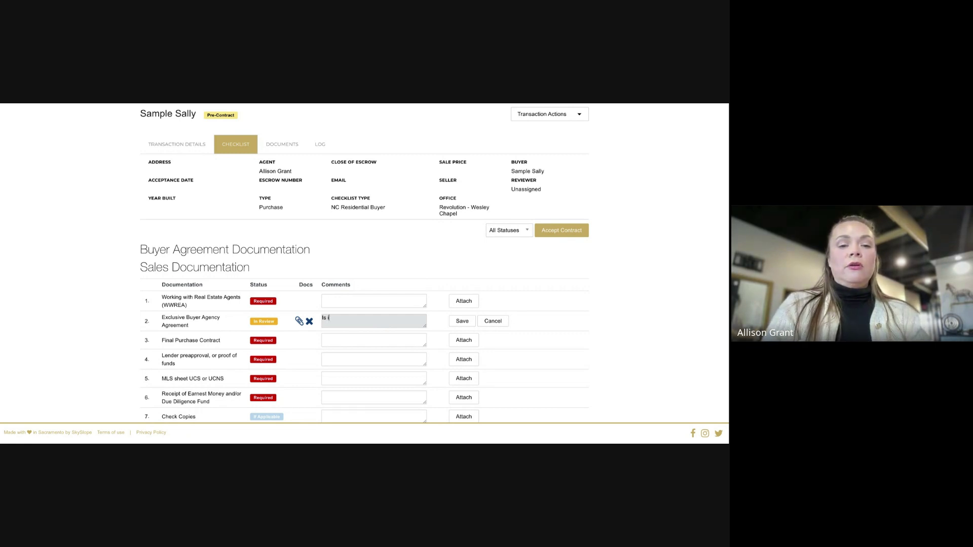
type("this the")
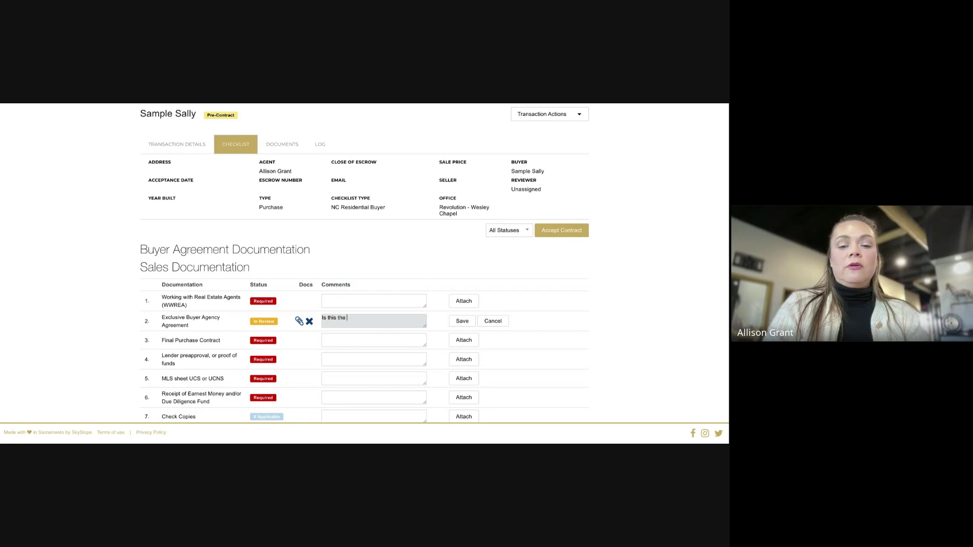
type(" right form")
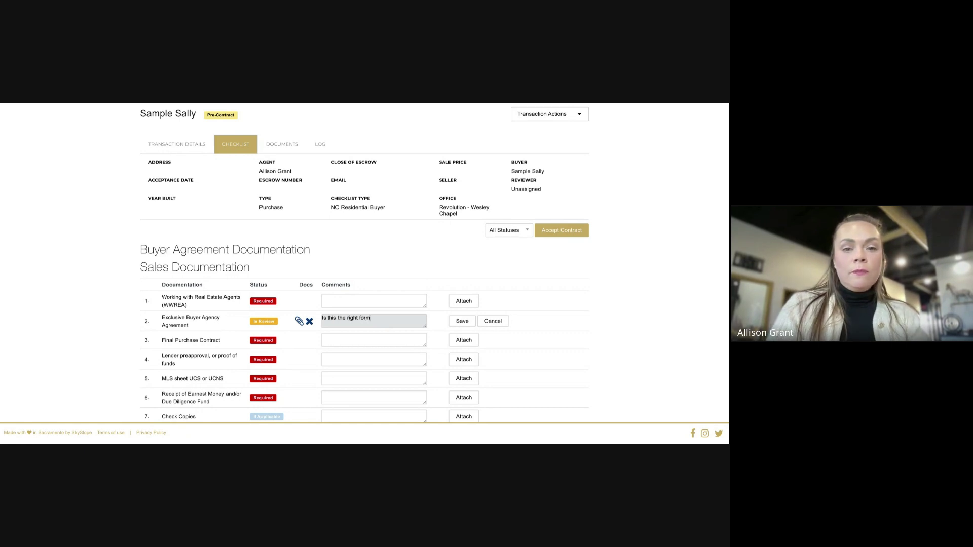
type("?")
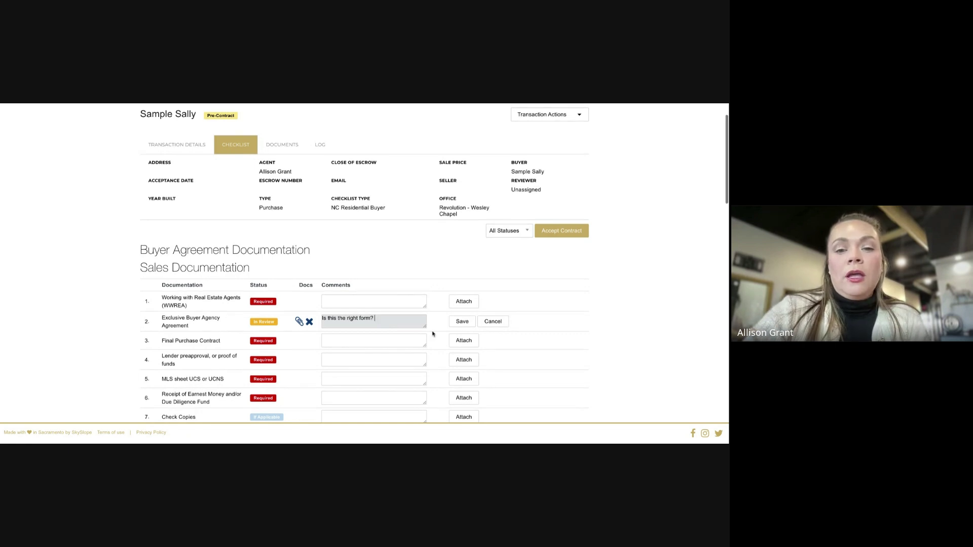
left_click(461, 321)
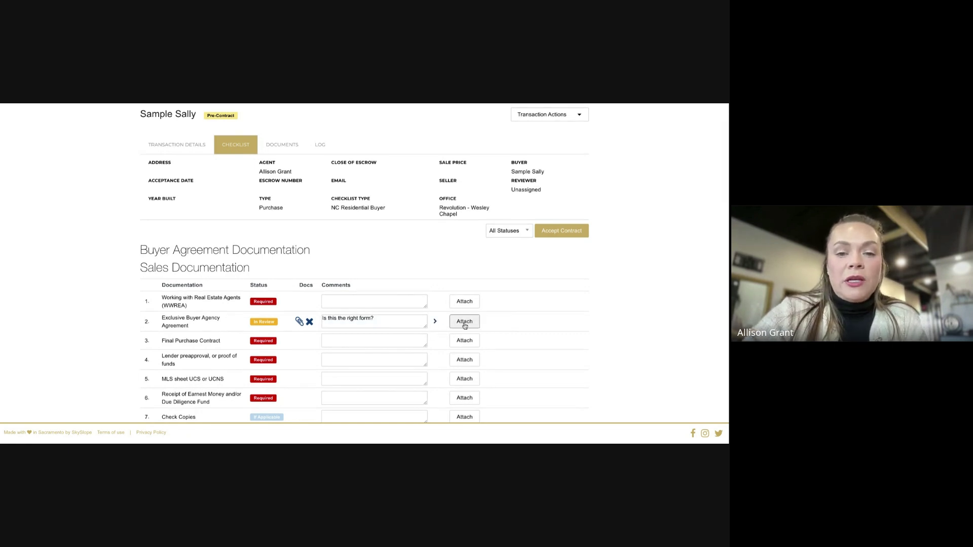
scroll(436, 339, "down", 1)
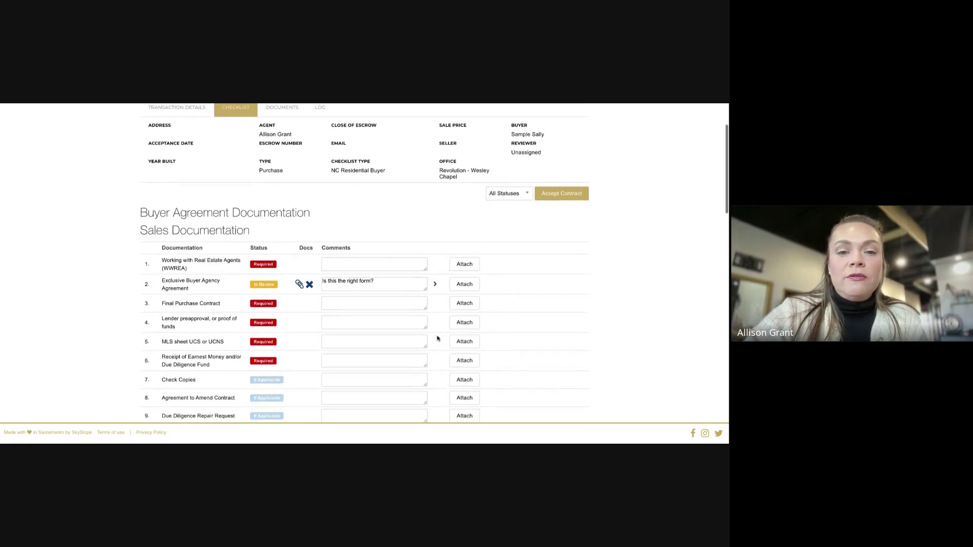
Expand item 2's comment history to see the dated 'Is this the right form?' entry
left_click(435, 284)
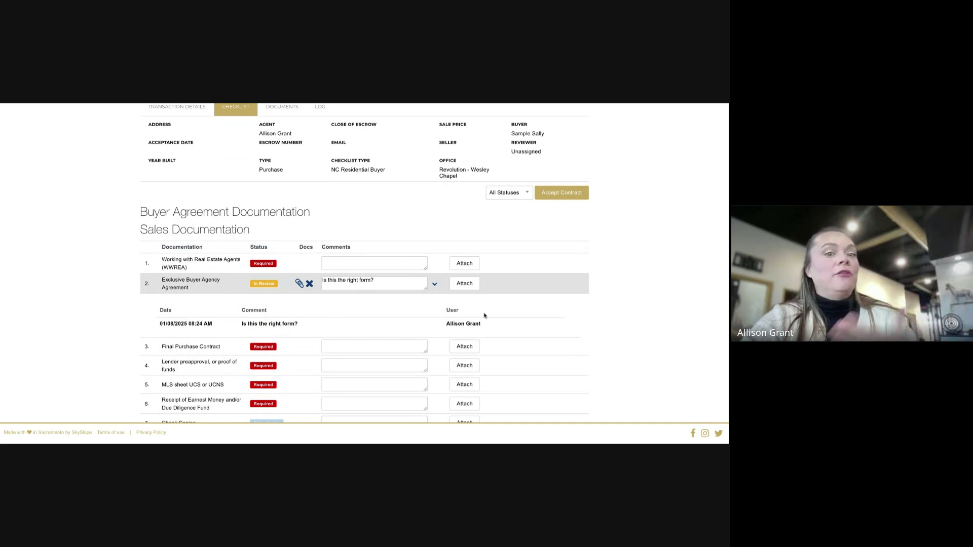
scroll(491, 320, "down", 1)
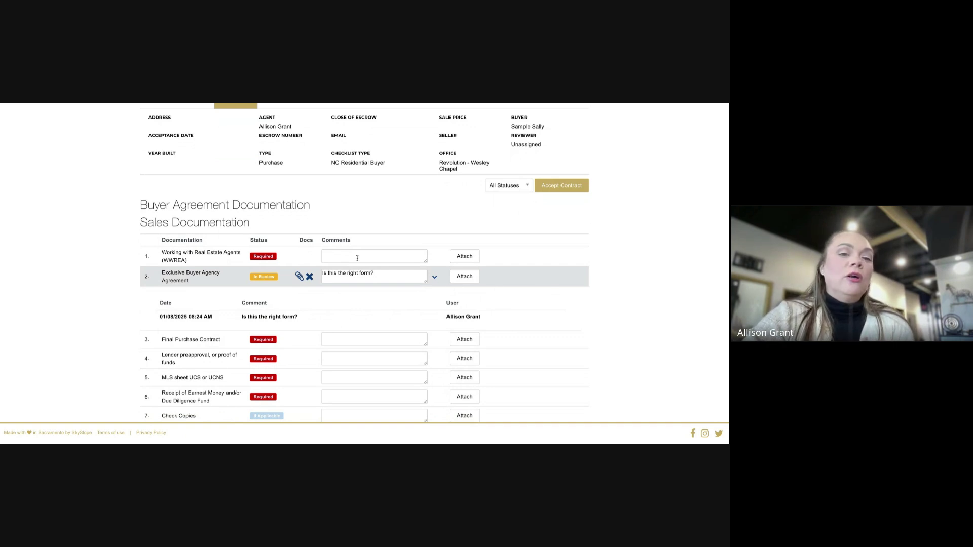
scroll(327, 315, "down", 1)
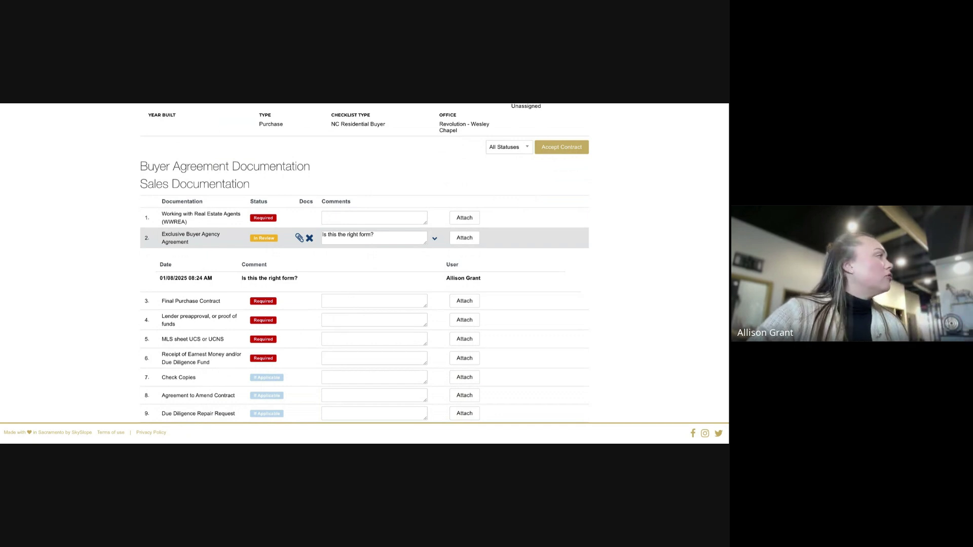
Comment 'NC new construction disclosure not required' on the Agreement to Amend Contract item
scroll(329, 360, "down", 1)
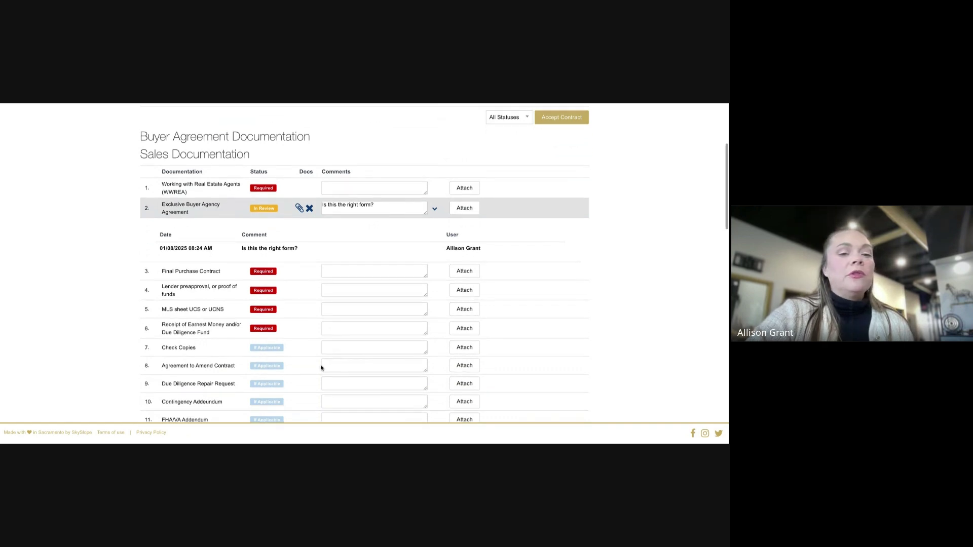
left_click(332, 364)
type("NC")
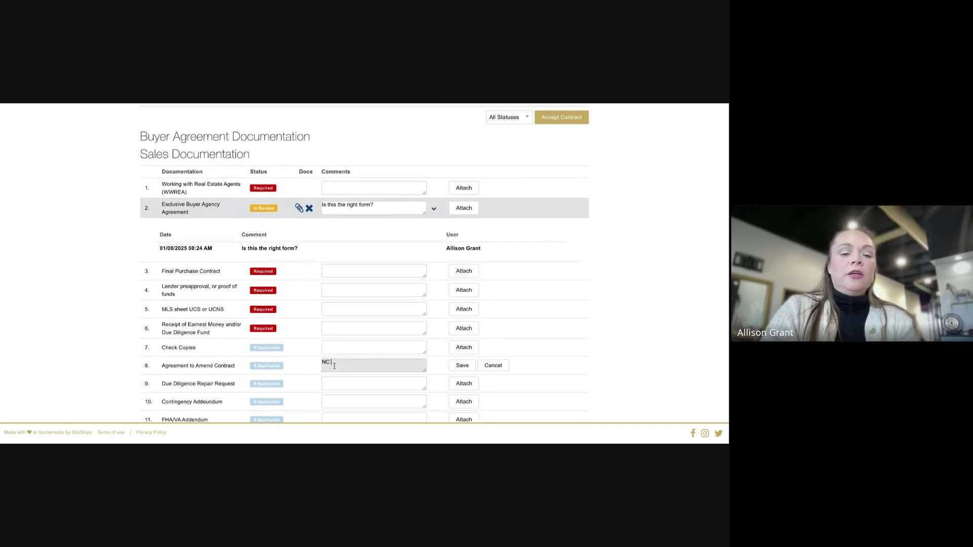
type(" new constructio")
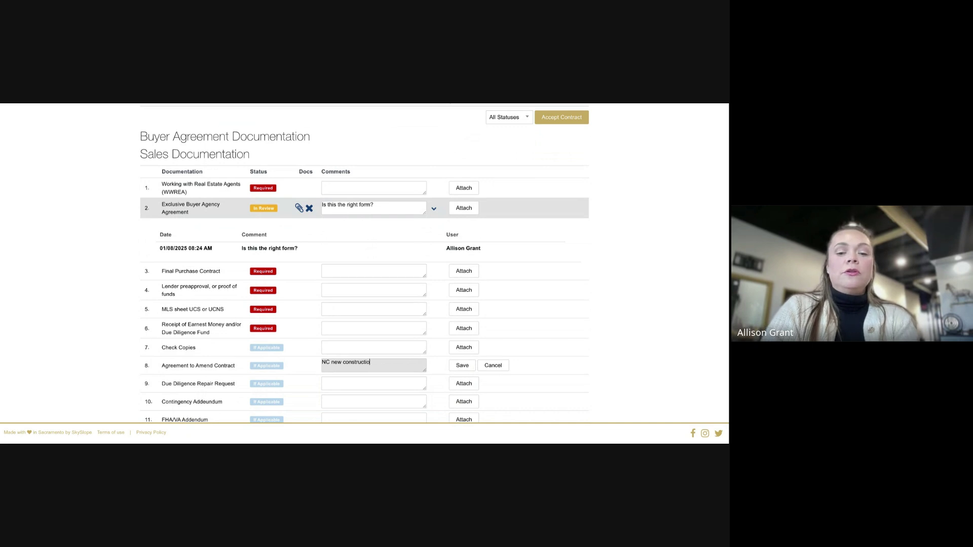
type("n disclosure ")
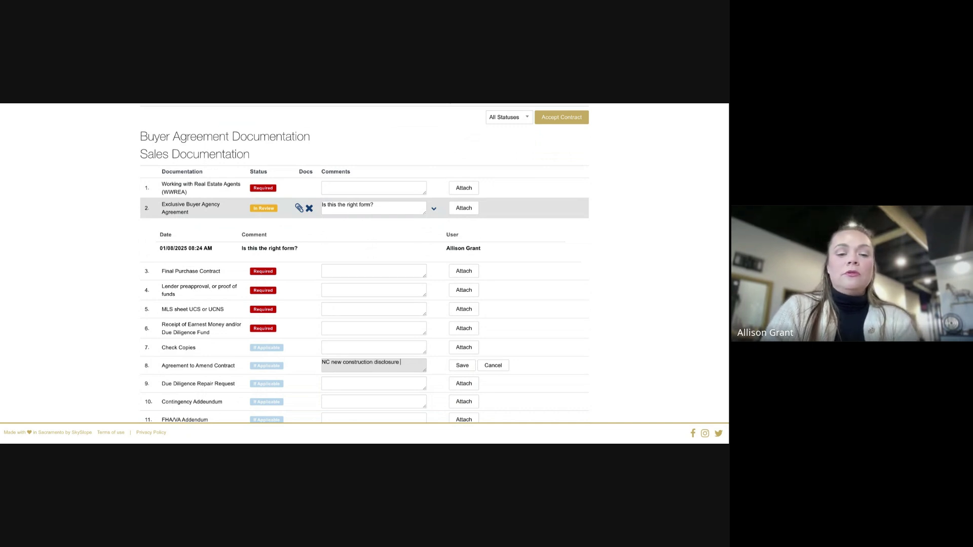
type("not required")
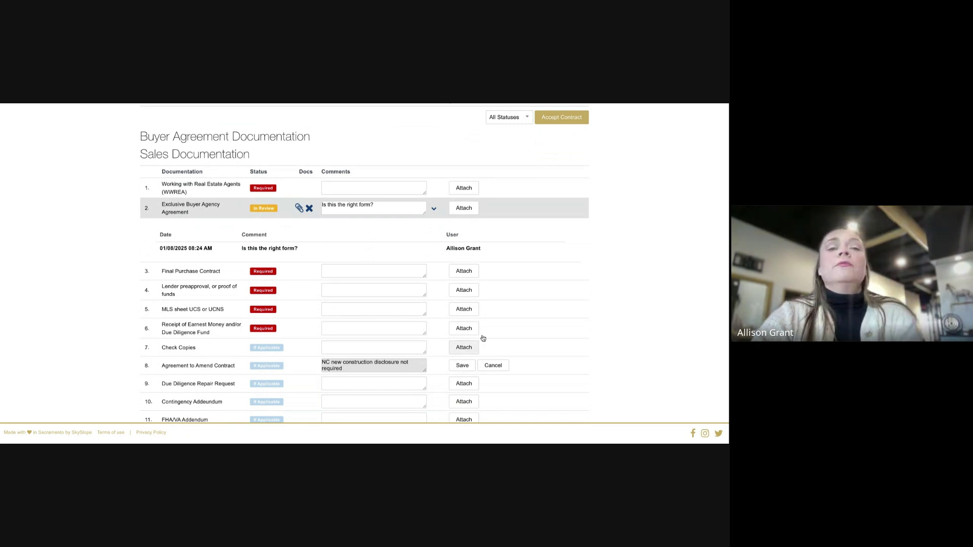
scroll(515, 351, "up", 5)
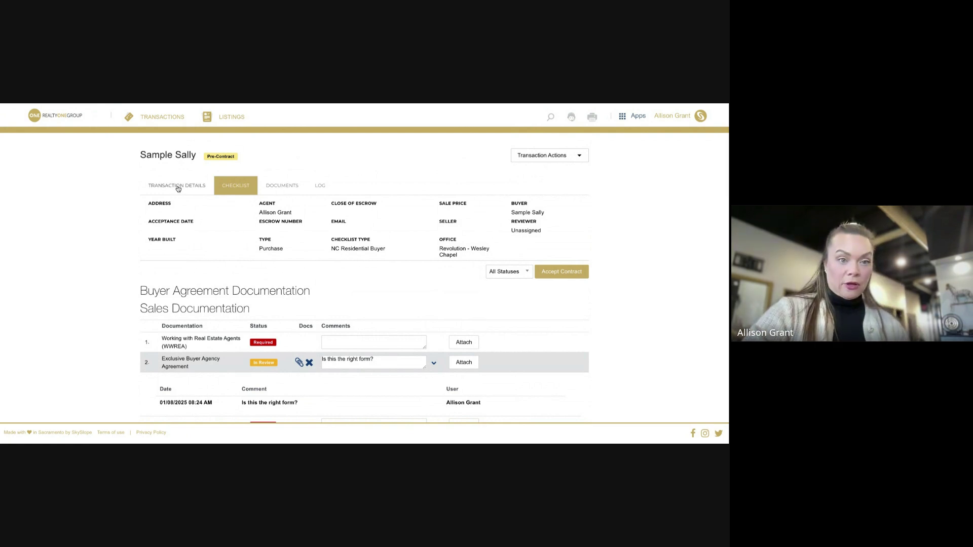
Resubmit the property information and buyers unchanged from the Transaction Details tab
left_click(179, 187)
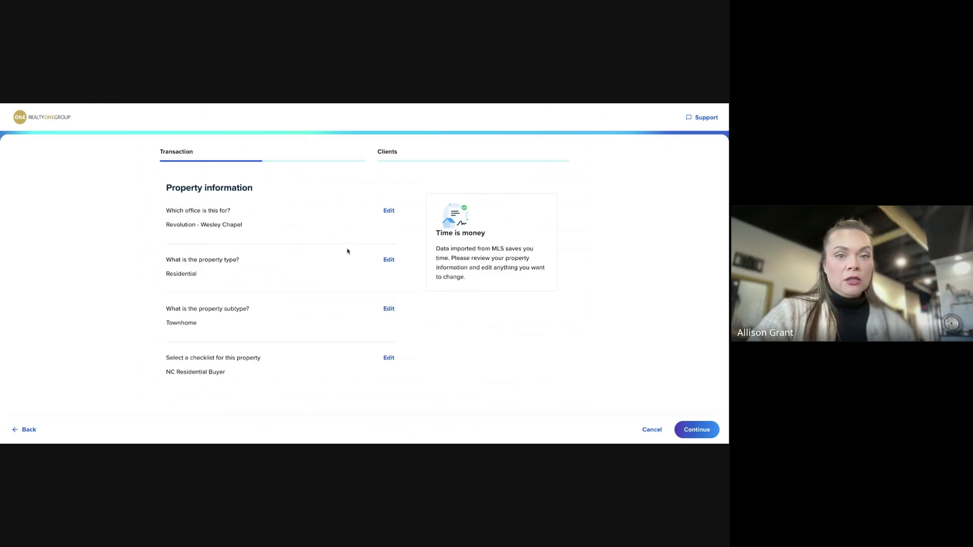
left_click(694, 432)
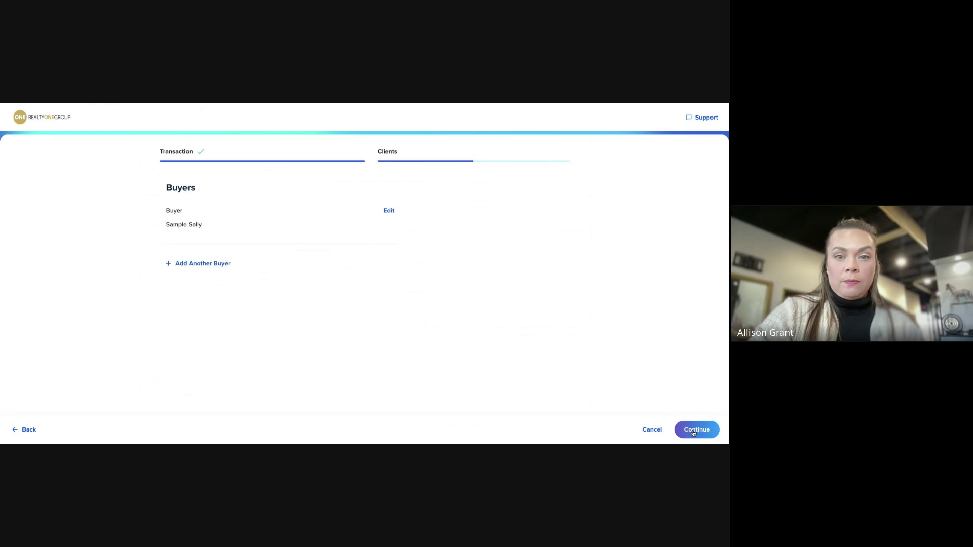
left_click(694, 432)
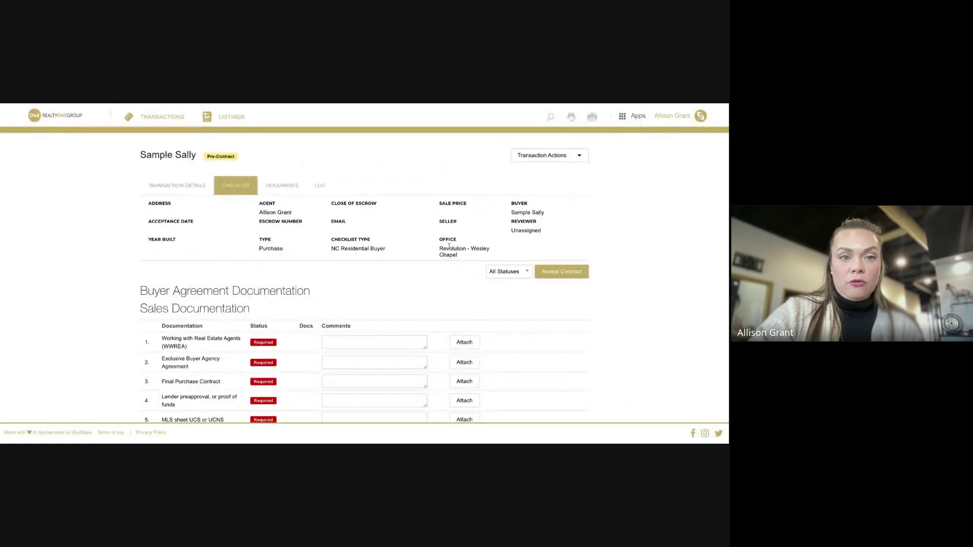
Show the transaction's documents list and dismiss the 'Split your documents' popup
left_click(283, 187)
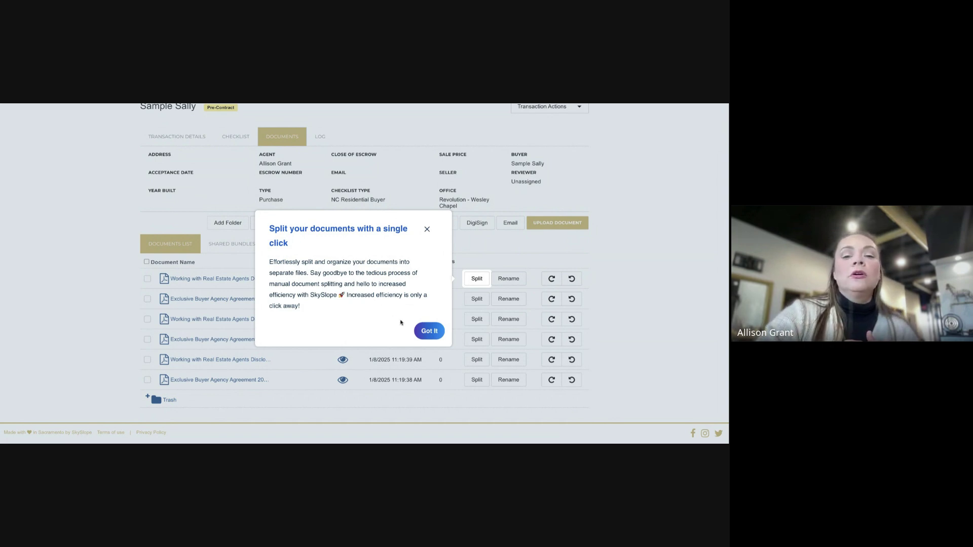
left_click(429, 331)
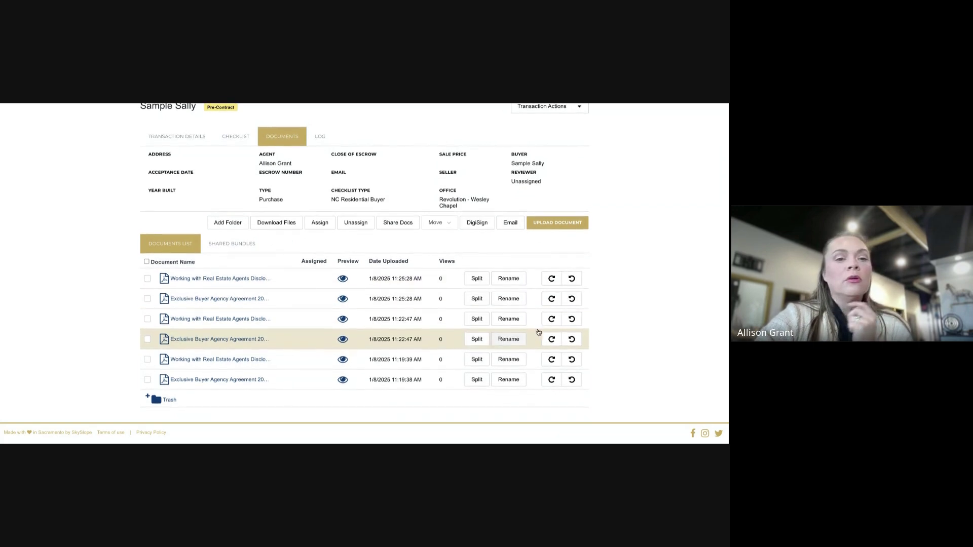
scroll(507, 304, "up", 1)
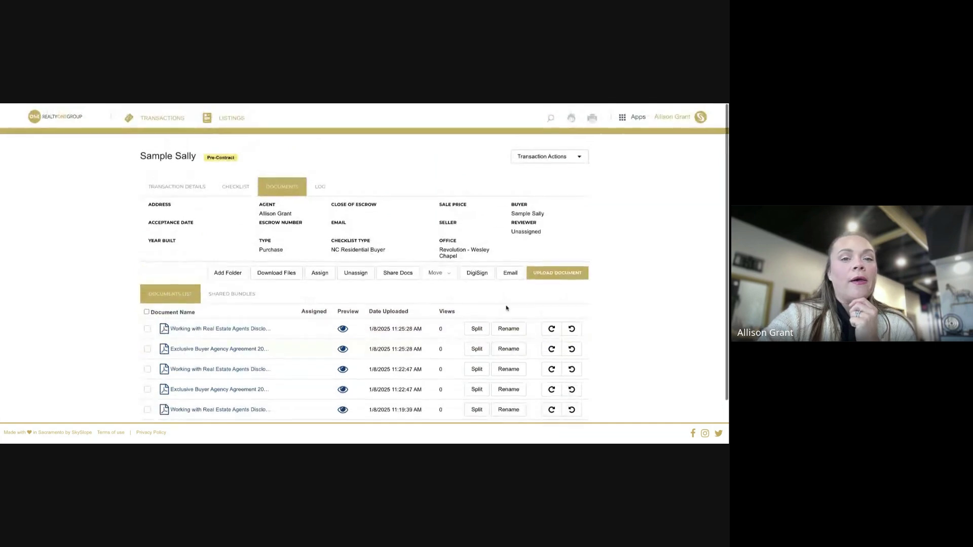
left_click(478, 329)
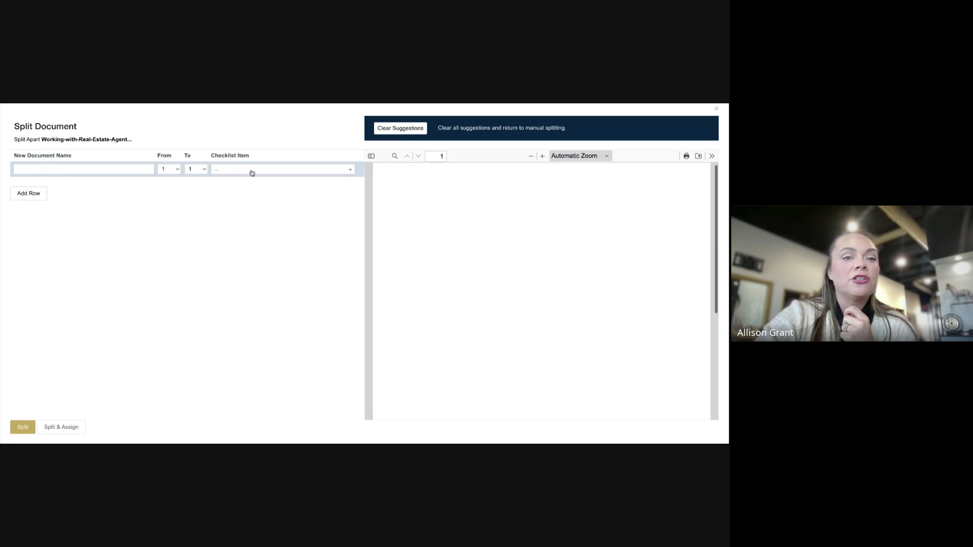
left_click(146, 169)
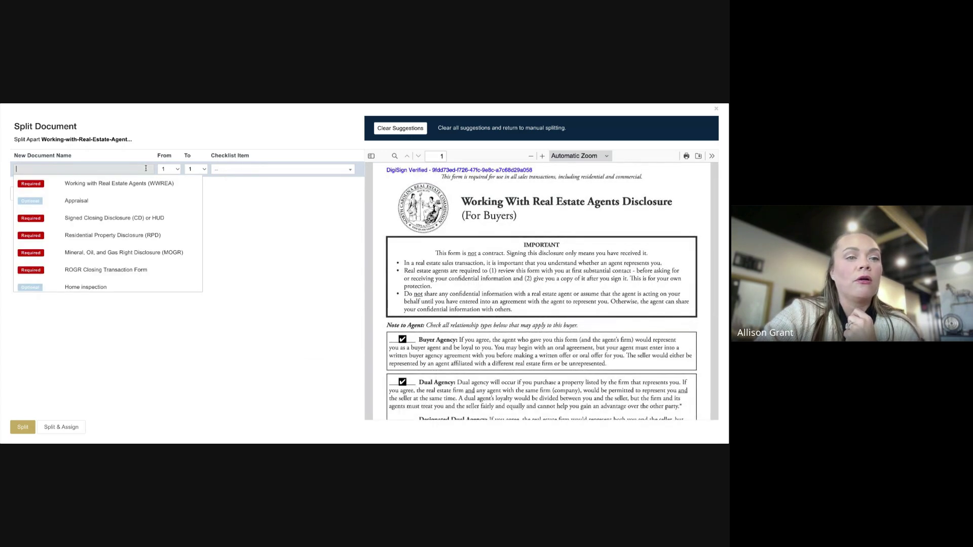
left_click(102, 242)
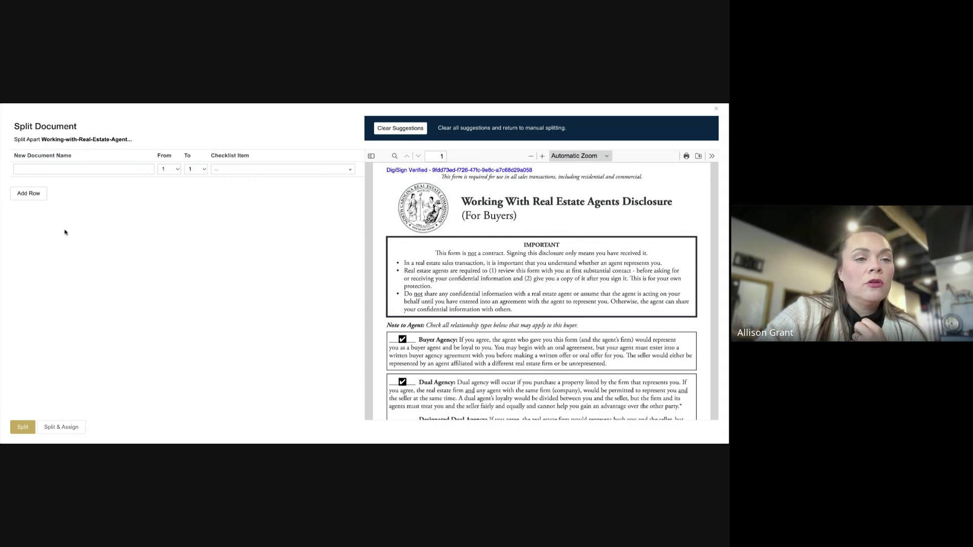
left_click(92, 170)
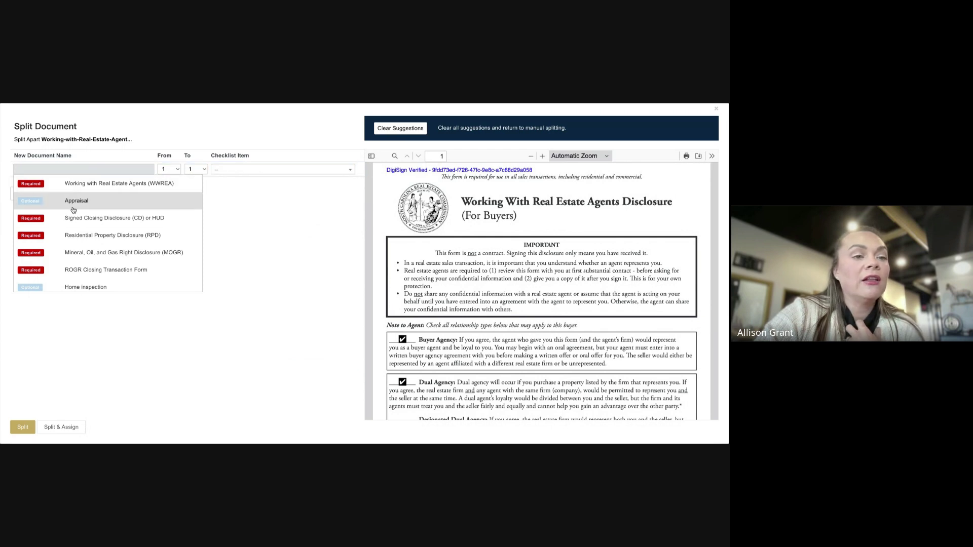
left_click(49, 225)
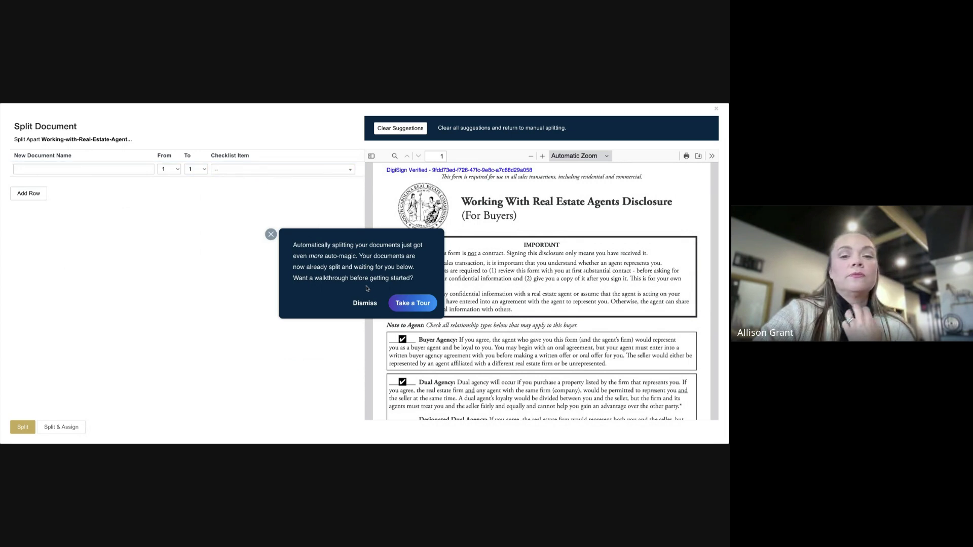
left_click(361, 303)
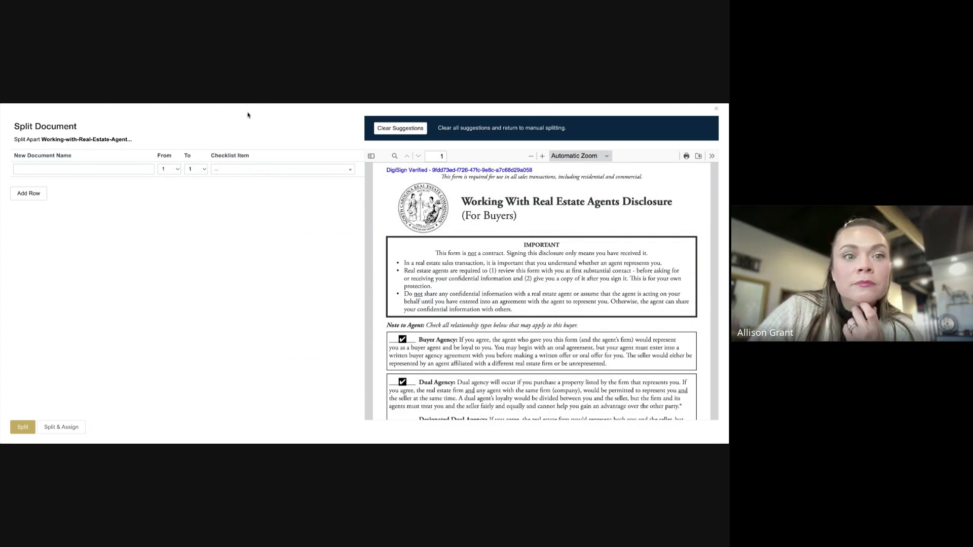
left_click(716, 111)
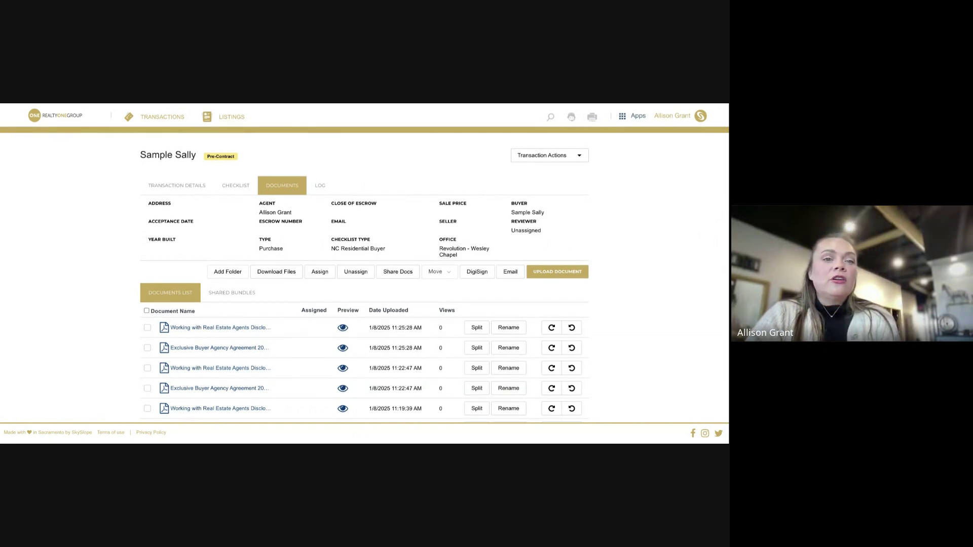
scroll(365, 274, "down", 1)
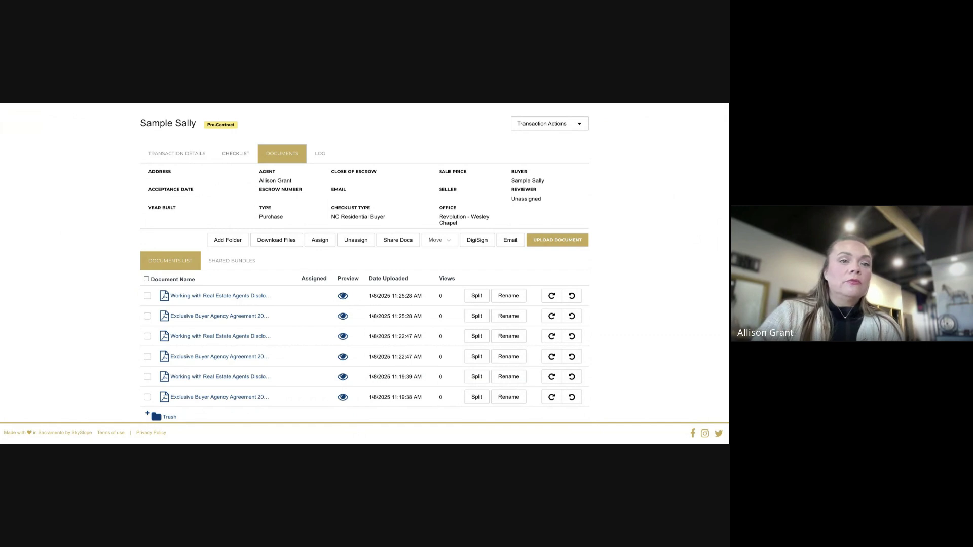
left_click(236, 154)
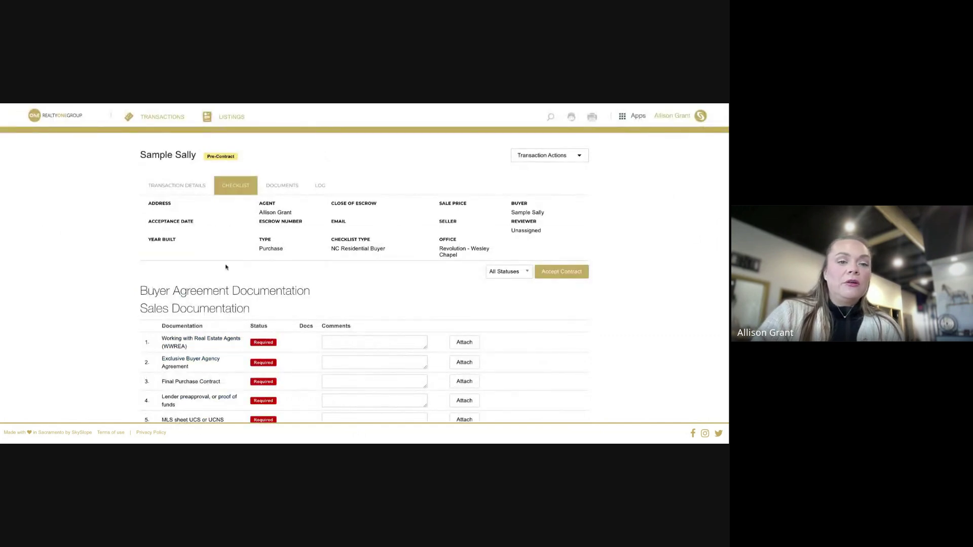
scroll(341, 335, "down", 1)
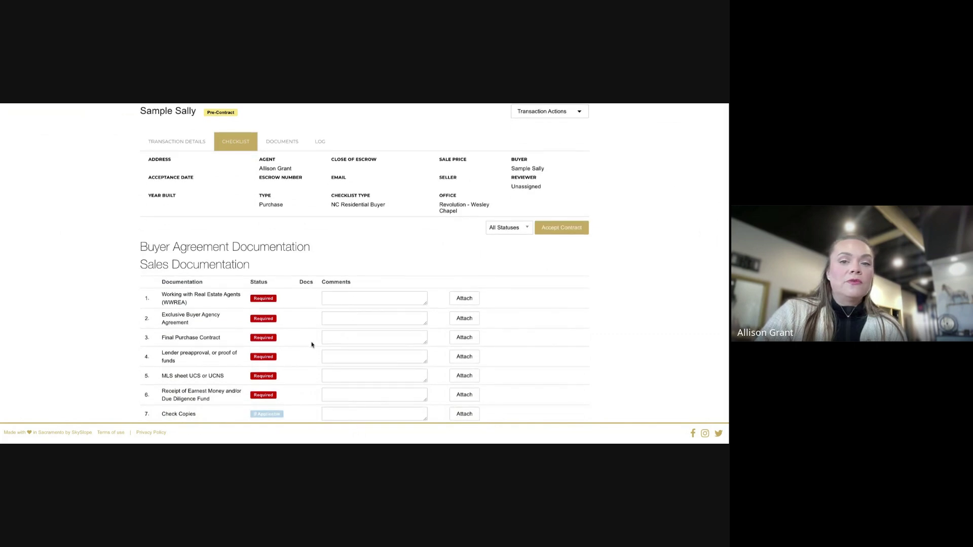
scroll(293, 323, "down", 1)
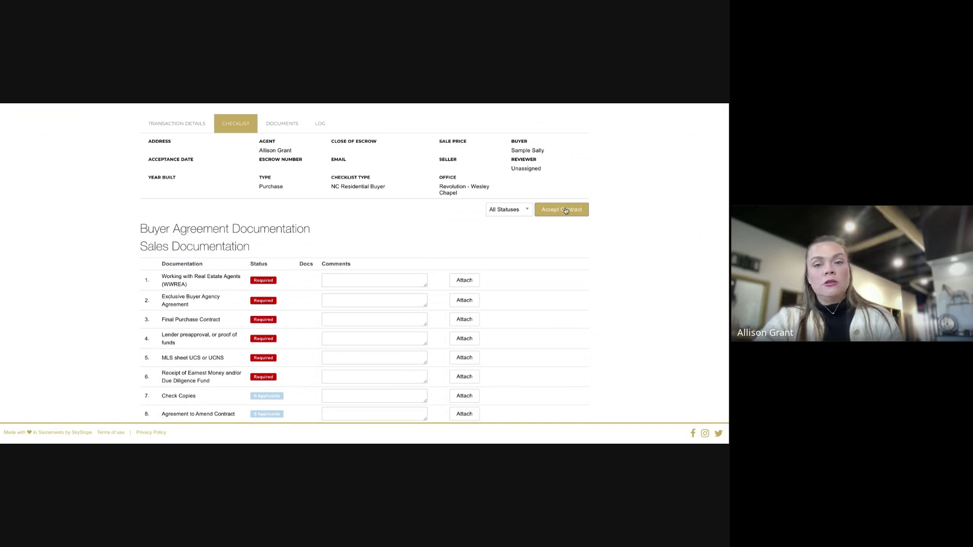
Open the Accept Contract under-contract form, look it over, then return to the home dashboard
left_click(566, 210)
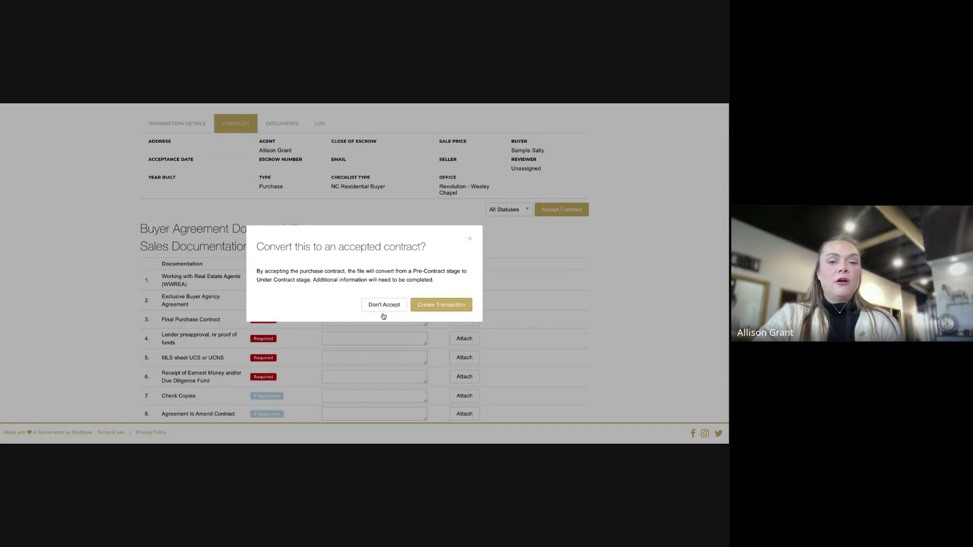
left_click(444, 306)
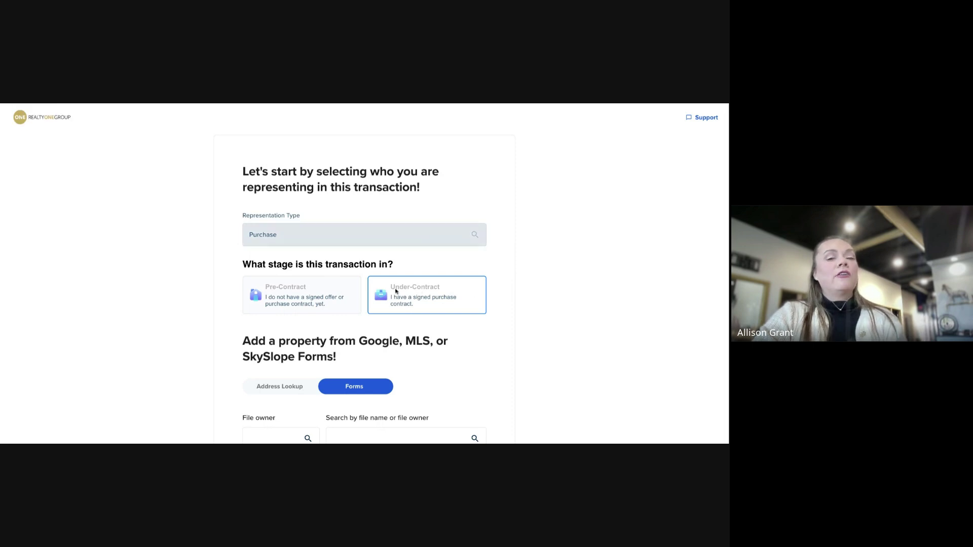
scroll(439, 330, "down", 3)
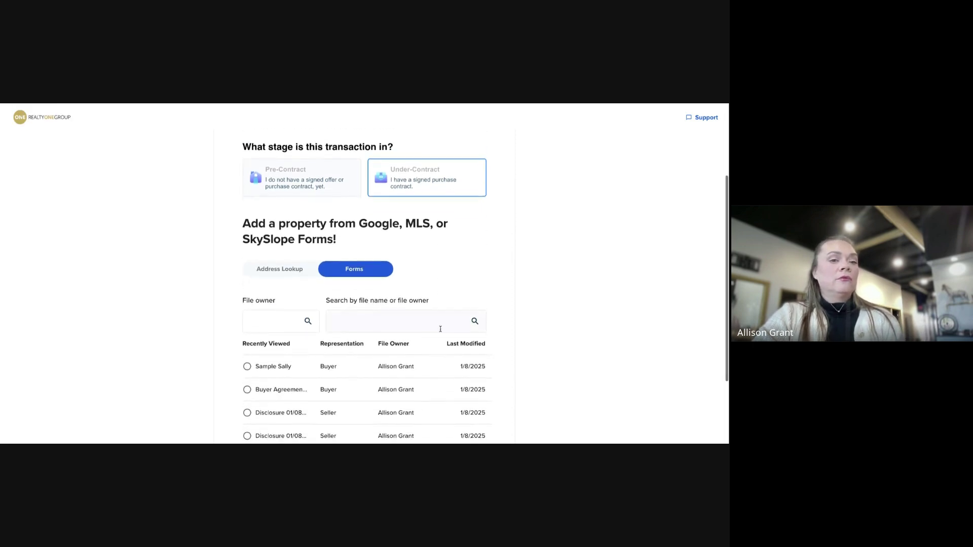
scroll(440, 330, "down", 1)
scroll(430, 256, "down", 2)
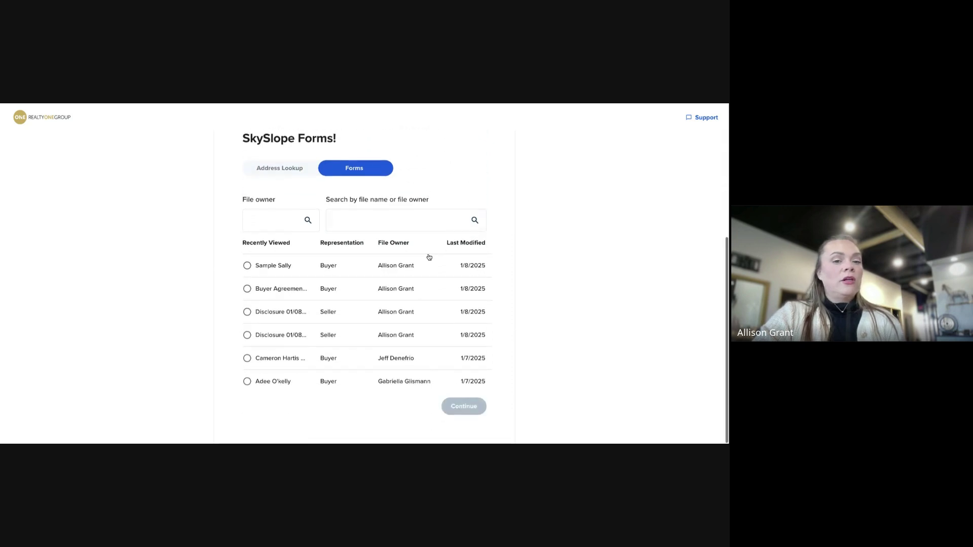
scroll(429, 257, "down", 3)
scroll(332, 277, "up", 3)
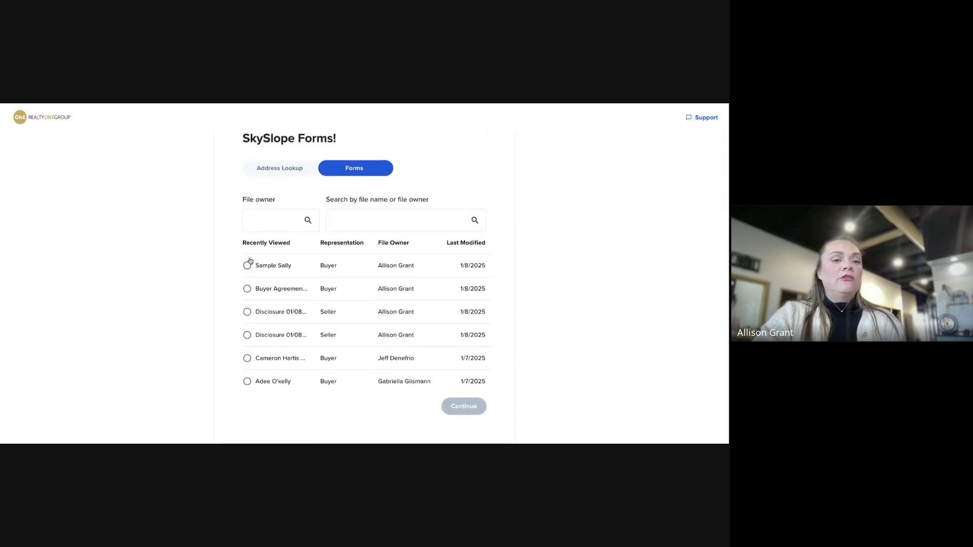
scroll(434, 321, "up", 4)
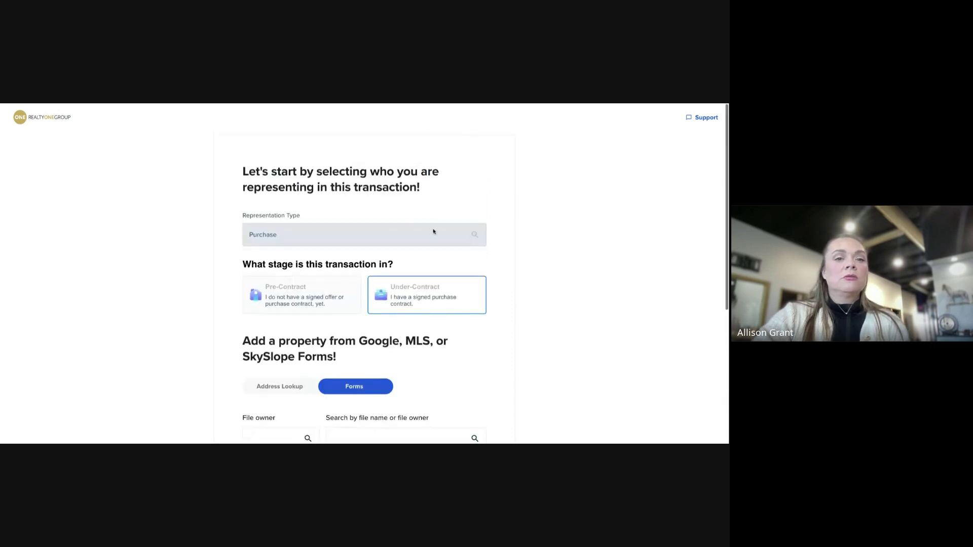
left_click(18, 118)
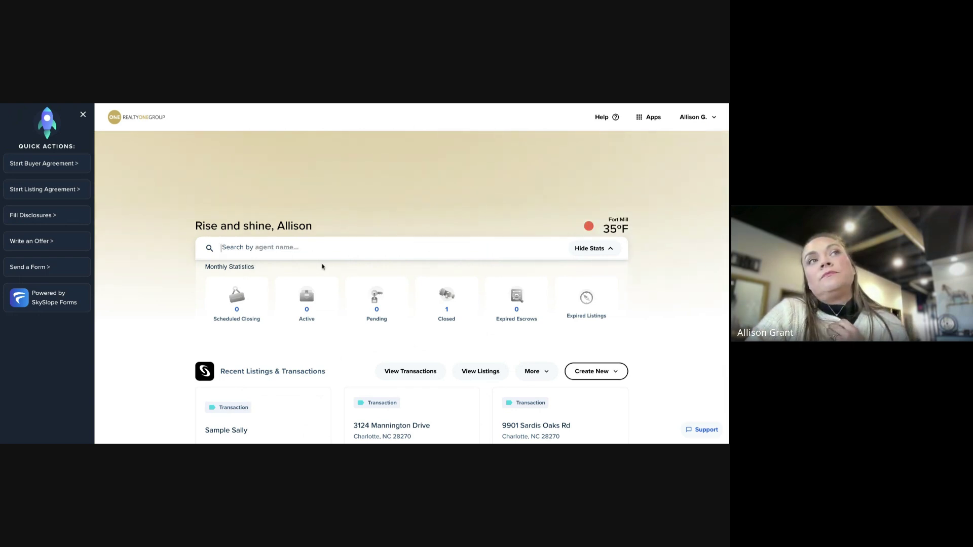
Open the archived purchase transaction and scroll down its checklist
scroll(421, 329, "down", 1)
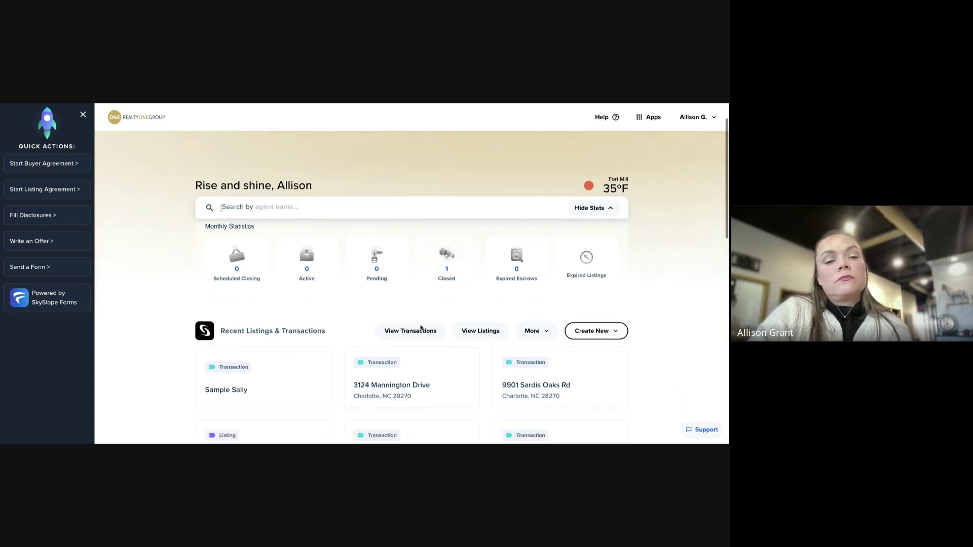
scroll(411, 360, "down", 1)
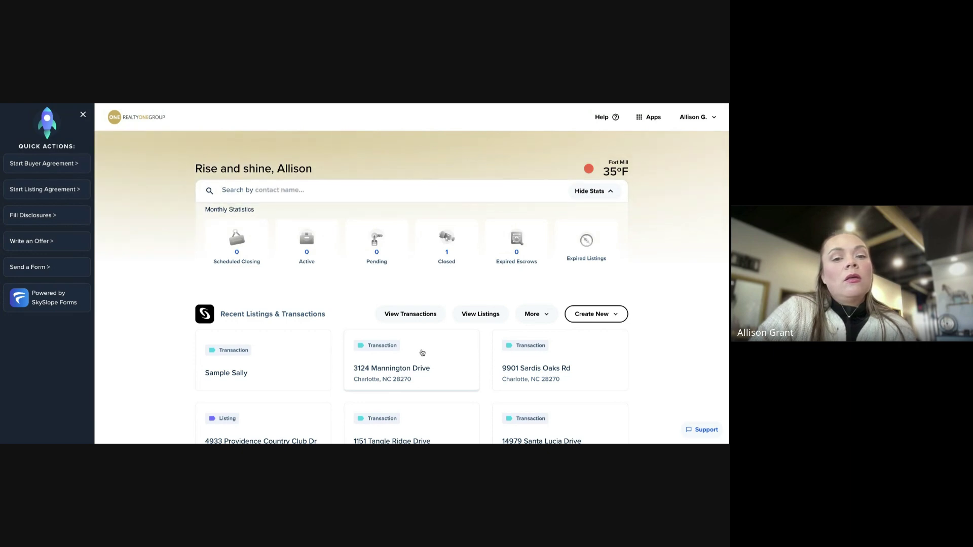
left_click(421, 351)
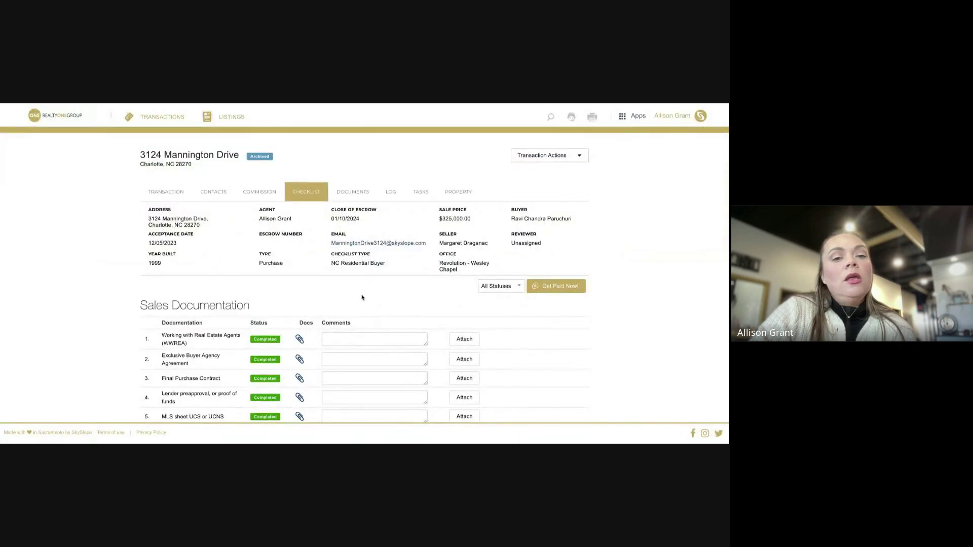
scroll(363, 297, "down", 3)
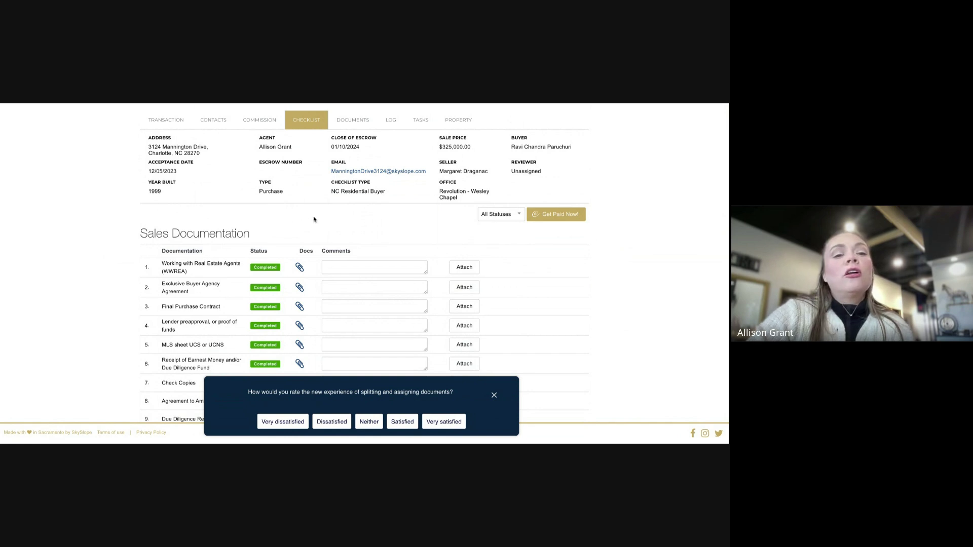
scroll(324, 267, "down", 2)
scroll(325, 279, "down", 2)
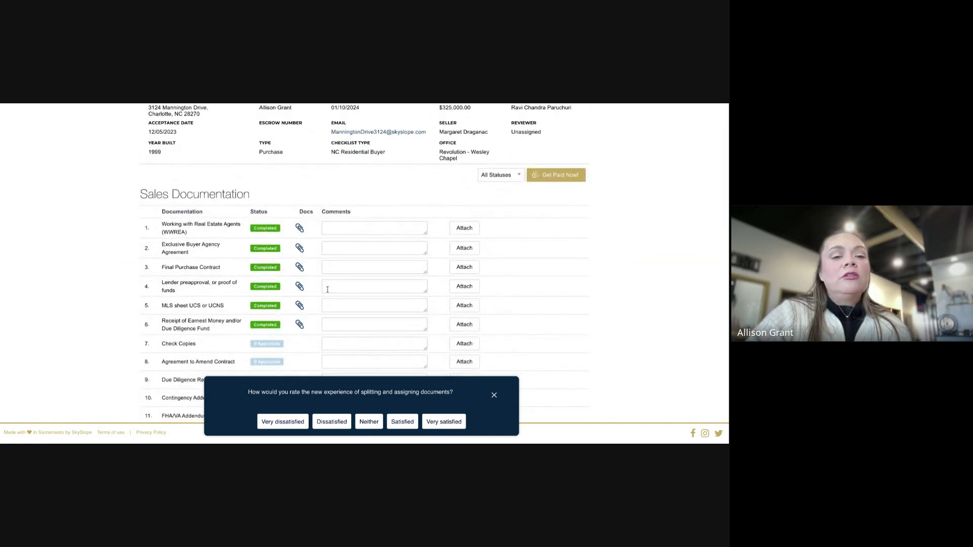
Open the Receipt of Earnest Money item's upload page and preview the professional services disclosure PDF
left_click(464, 292)
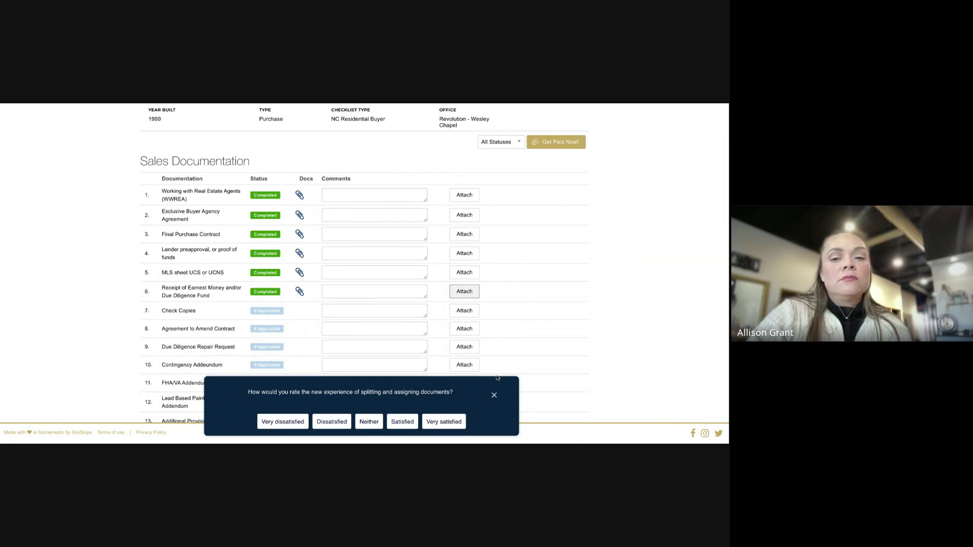
scroll(571, 318, "down", 2)
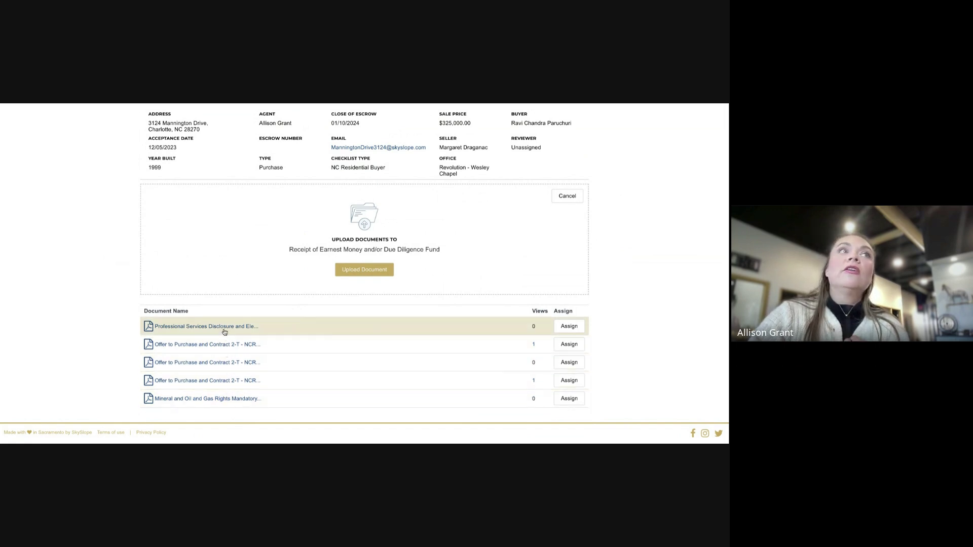
left_click(206, 326)
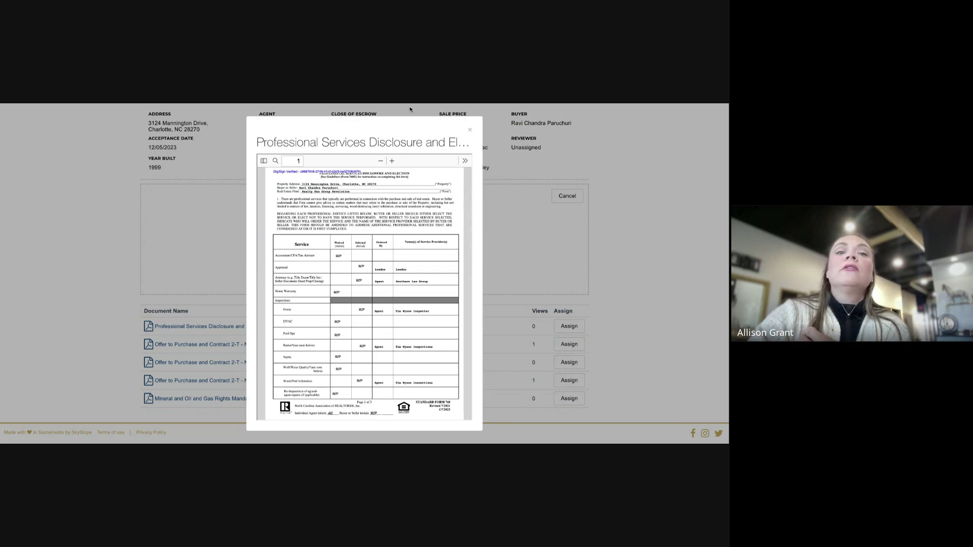
left_click(470, 130)
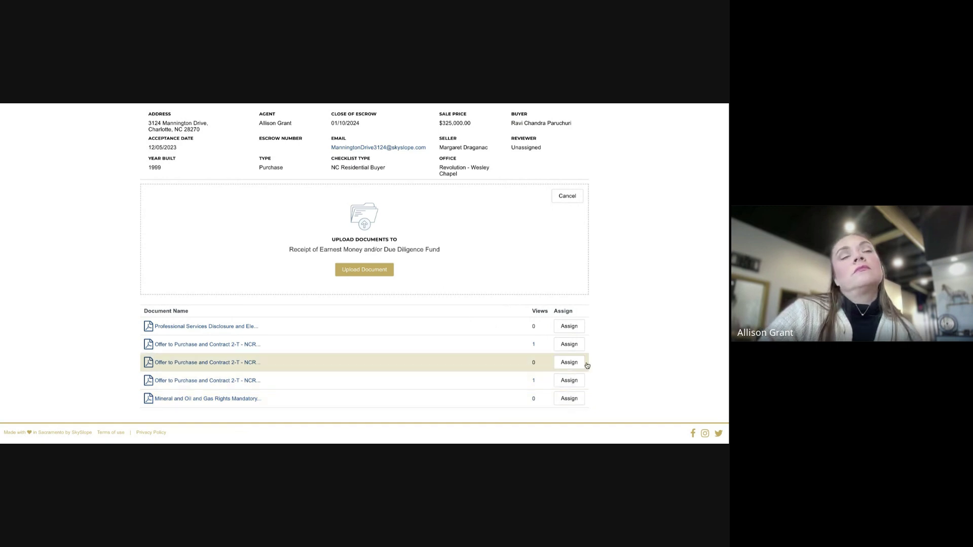
scroll(618, 276, "up", 2)
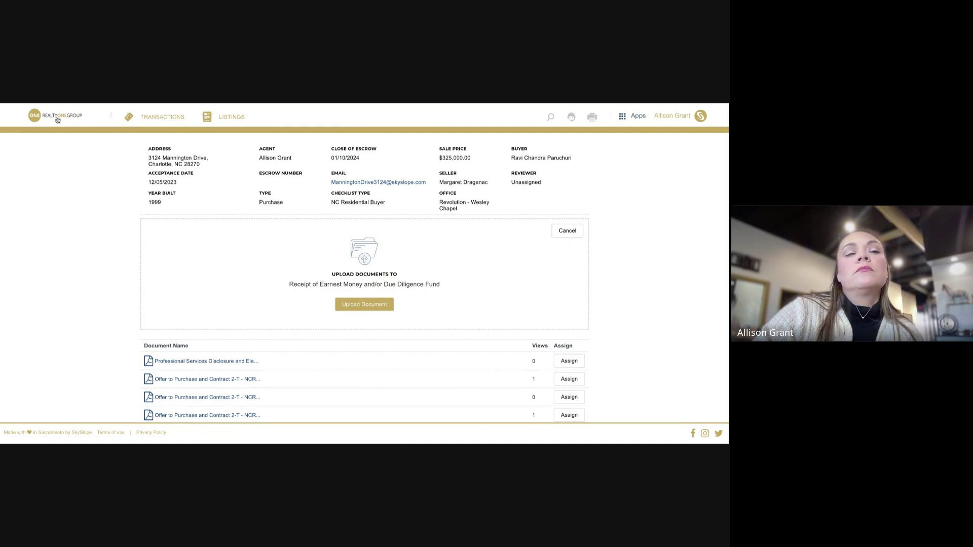
From the home dashboard, start a new Purchase transaction marked Under-Contract
left_click(56, 119)
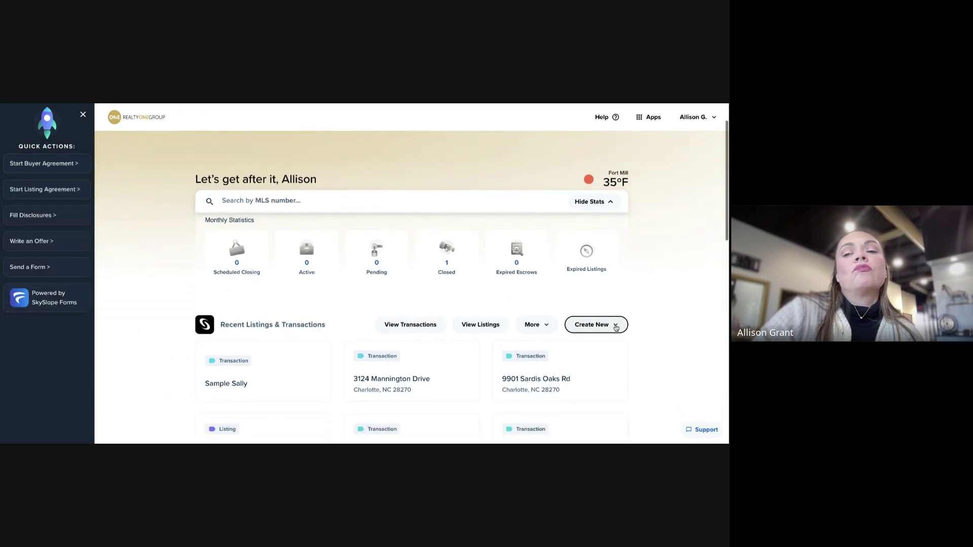
left_click(611, 325)
left_click(578, 348)
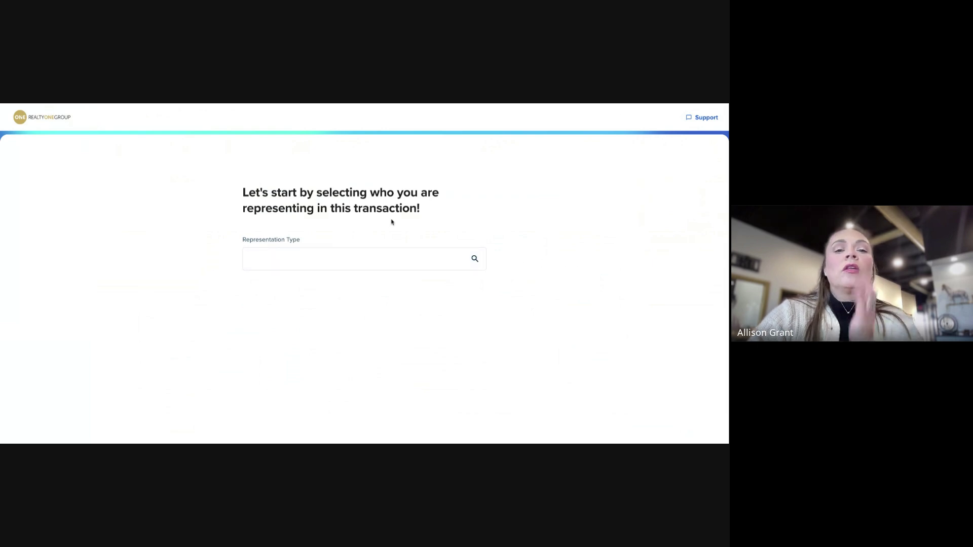
left_click(322, 256)
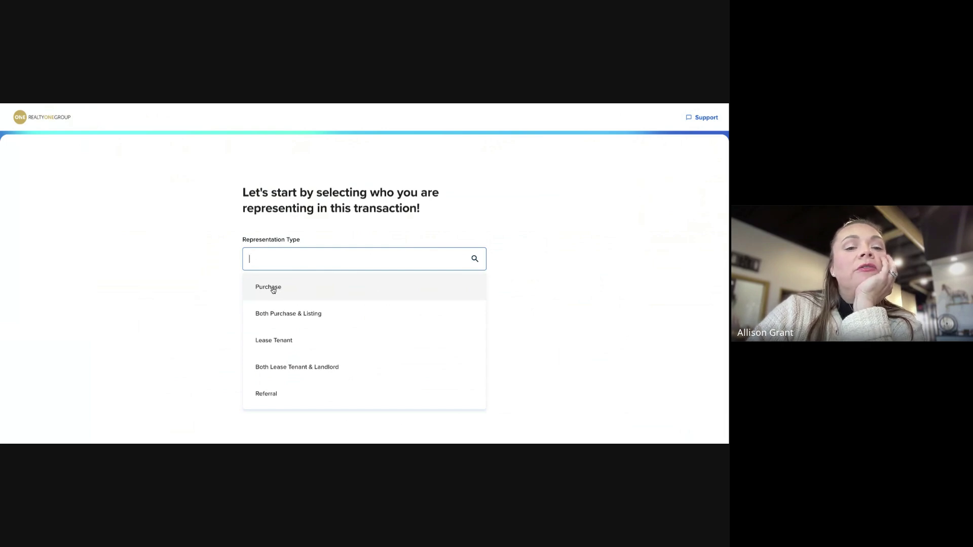
left_click(273, 290)
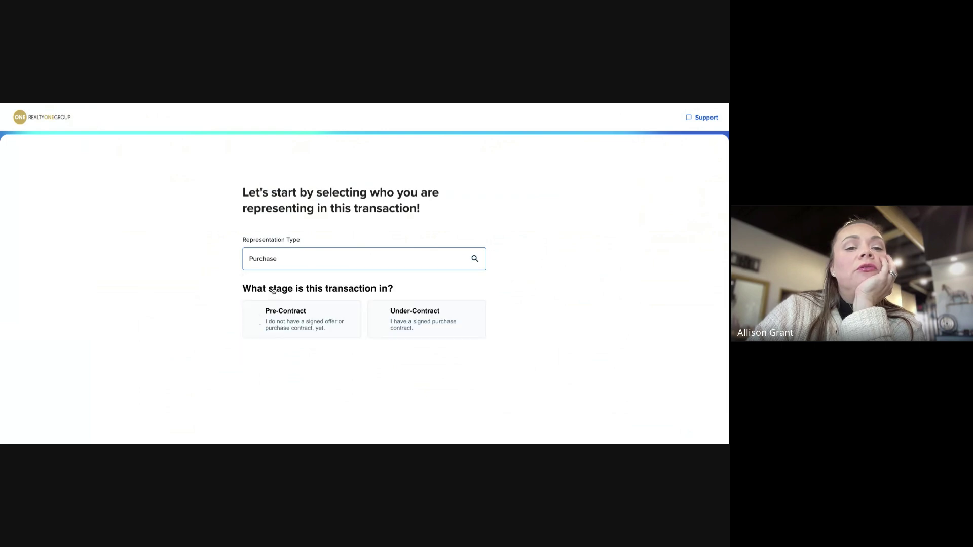
left_click(430, 324)
Scroll through the new transaction form, then leave it for the home page
scroll(507, 319, "down", 3)
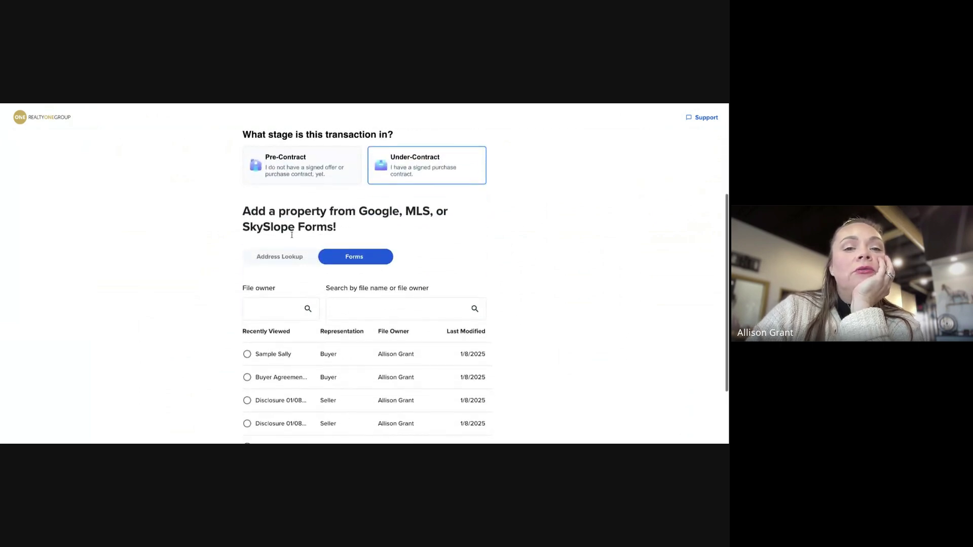
scroll(292, 235, "down", 1)
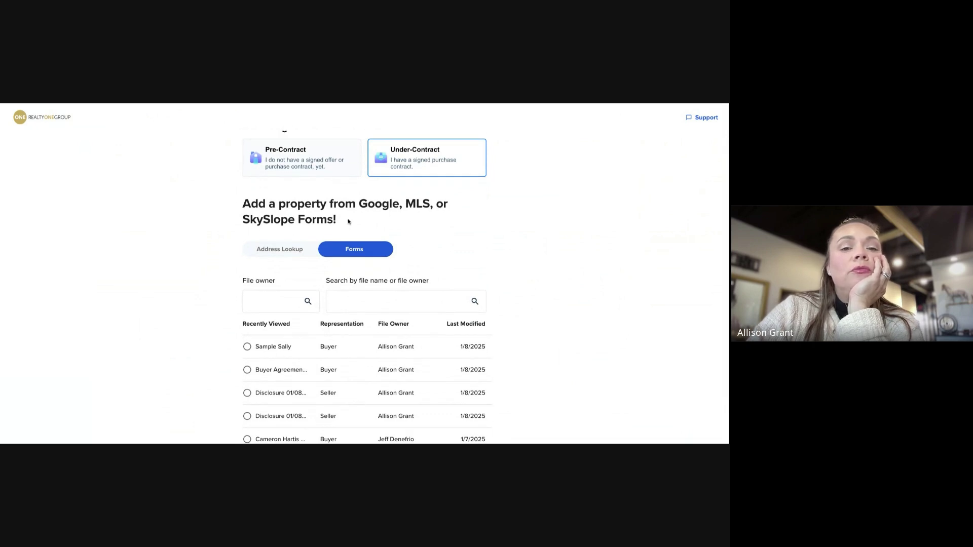
scroll(254, 370, "down", 2)
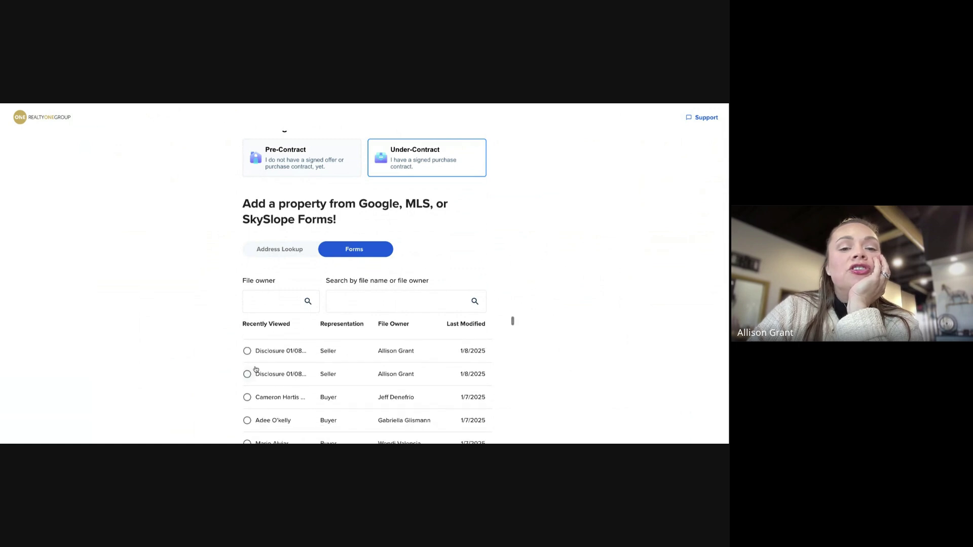
scroll(252, 372, "up", 2)
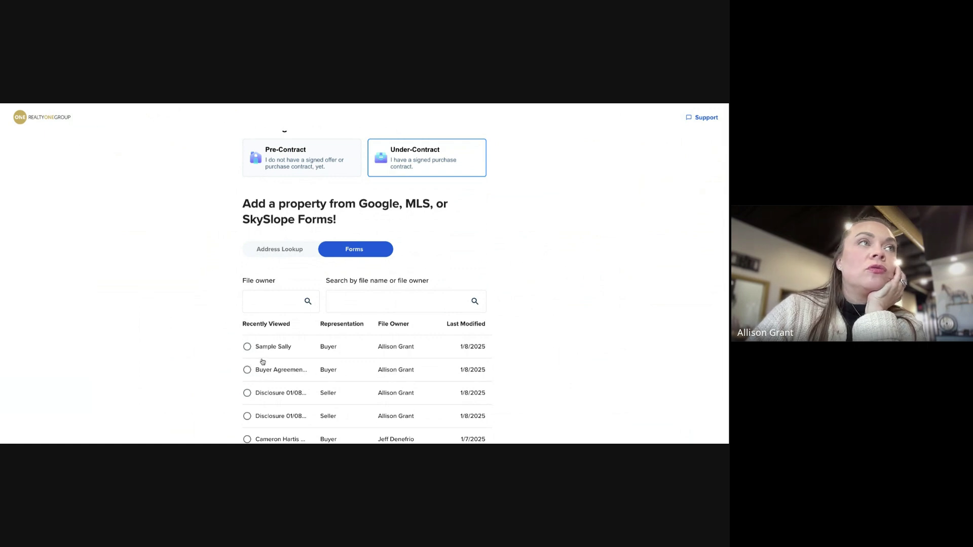
scroll(263, 362, "down", 3)
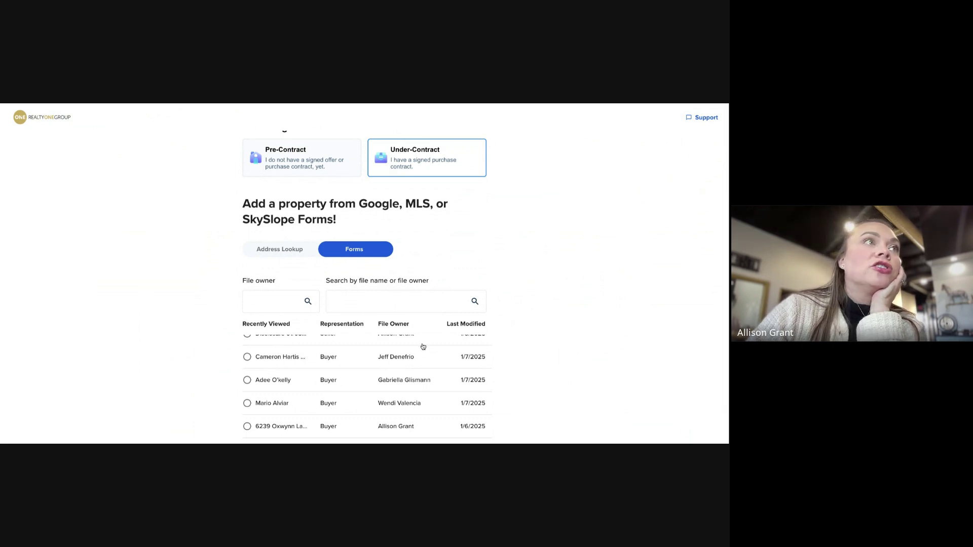
scroll(422, 352, "down", 2)
scroll(400, 355, "up", 5)
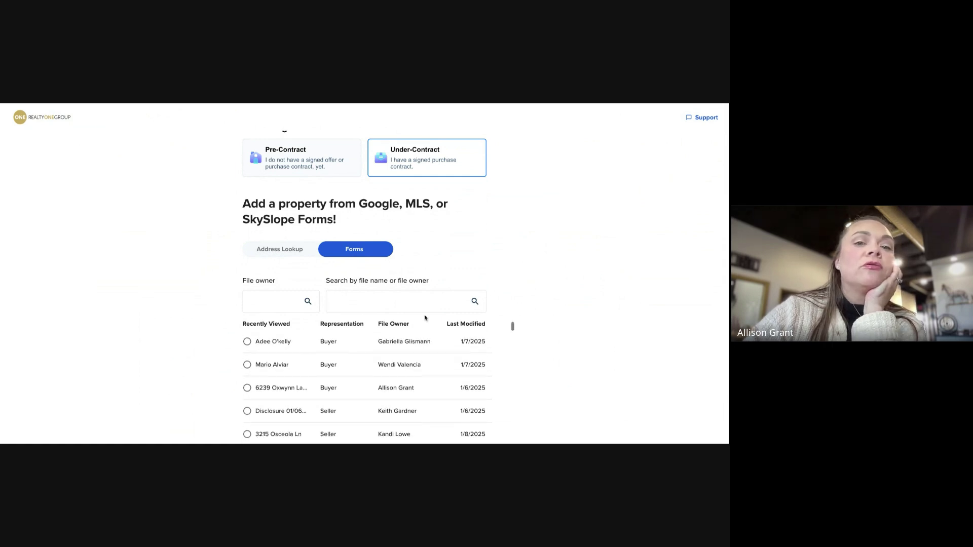
left_click(45, 118)
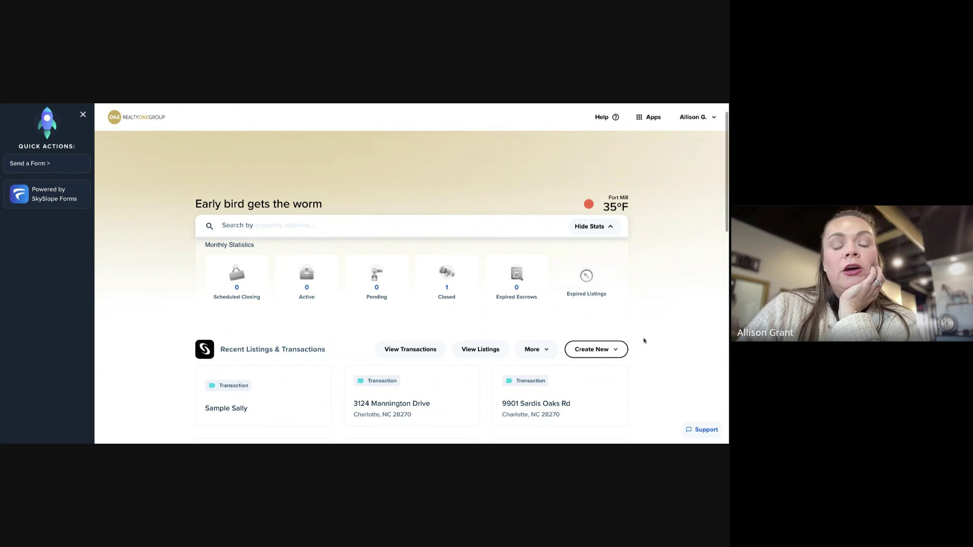
Start a new listing from Create New > Listing, then choose Enter the Listing in the Skye assistant
left_click(607, 352)
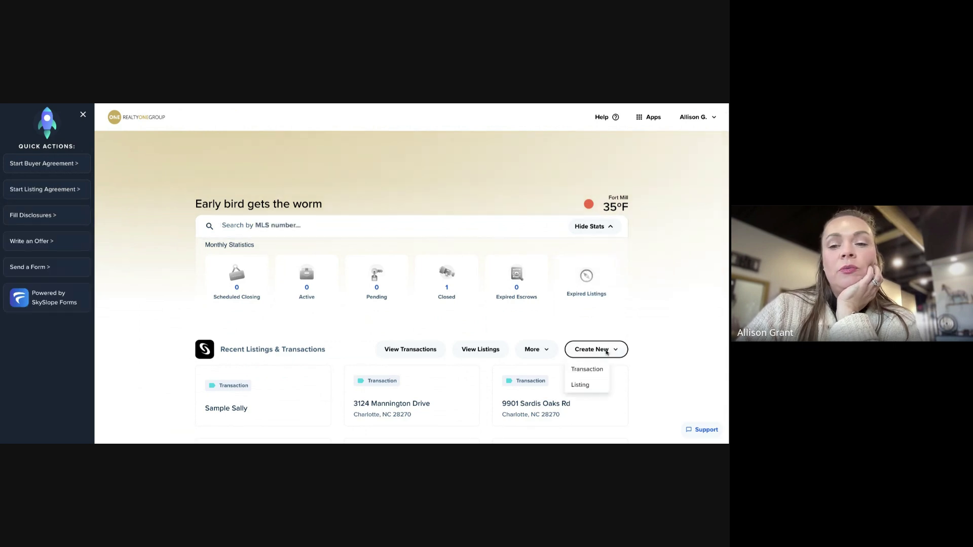
left_click(586, 386)
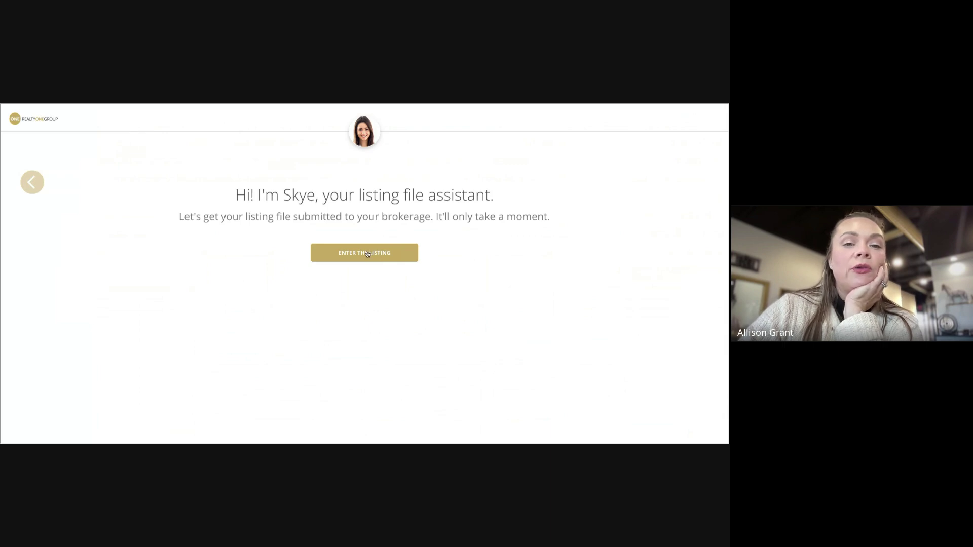
left_click(368, 253)
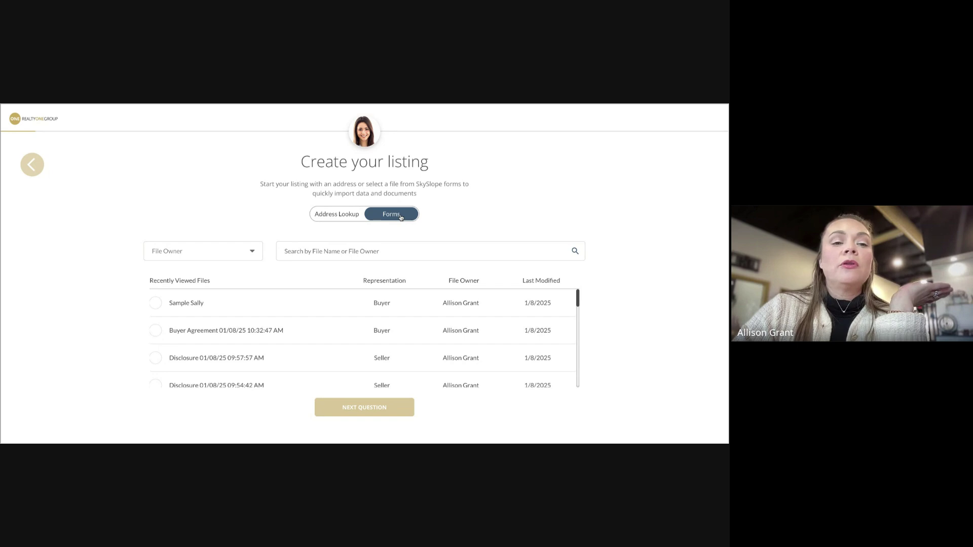
Select 'Listing Agreement 01/02/25 12:07:27 PM' from Recently Viewed Files as the import source
scroll(163, 314, "down", 3)
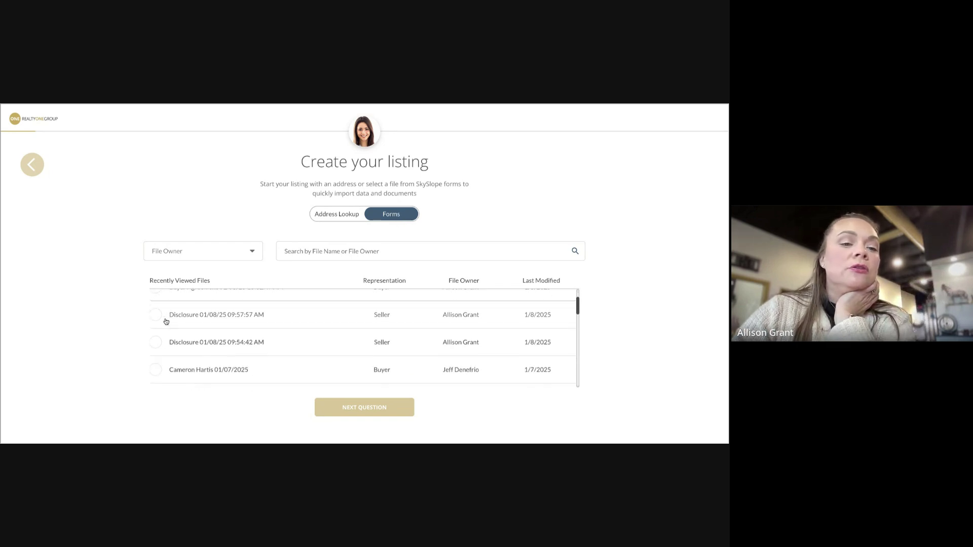
scroll(167, 323, "down", 5)
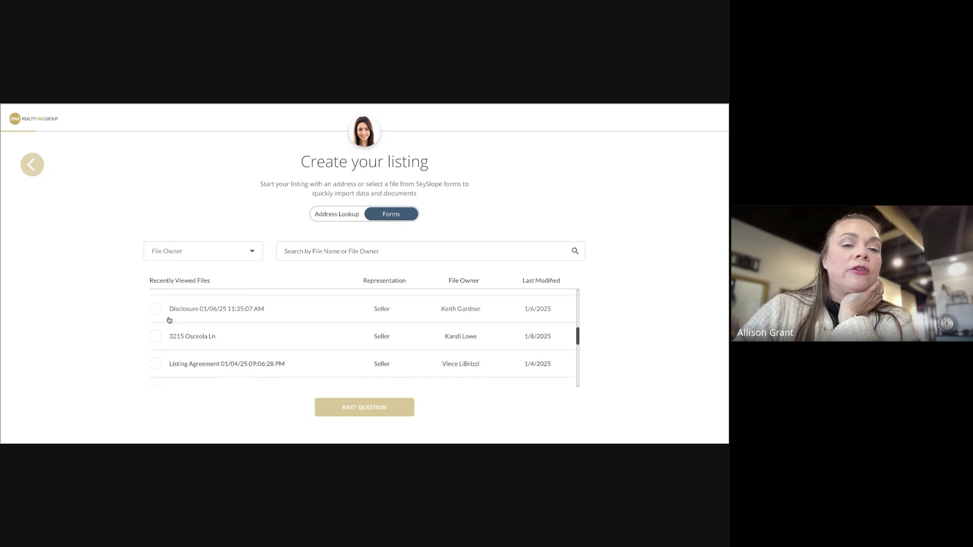
scroll(234, 326, "up", 2)
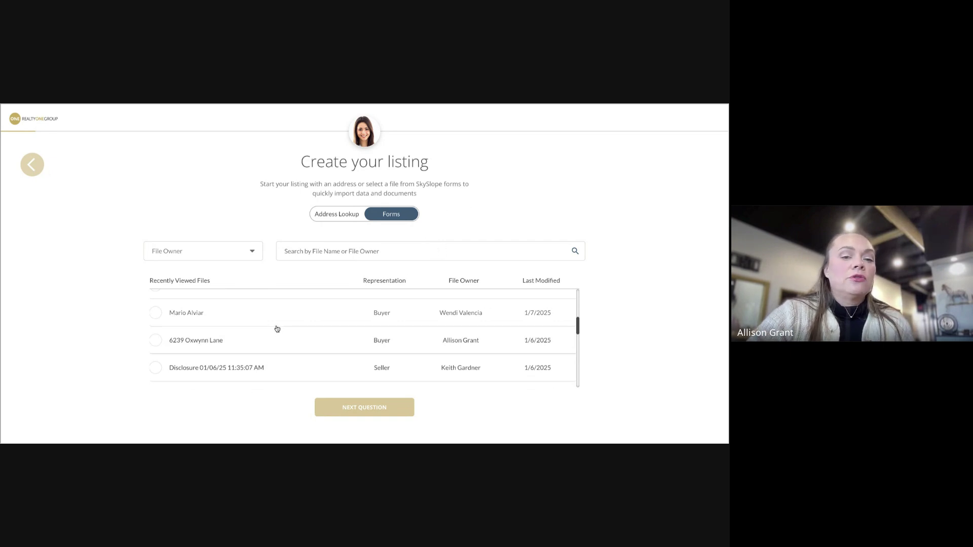
scroll(273, 328, "down", 5)
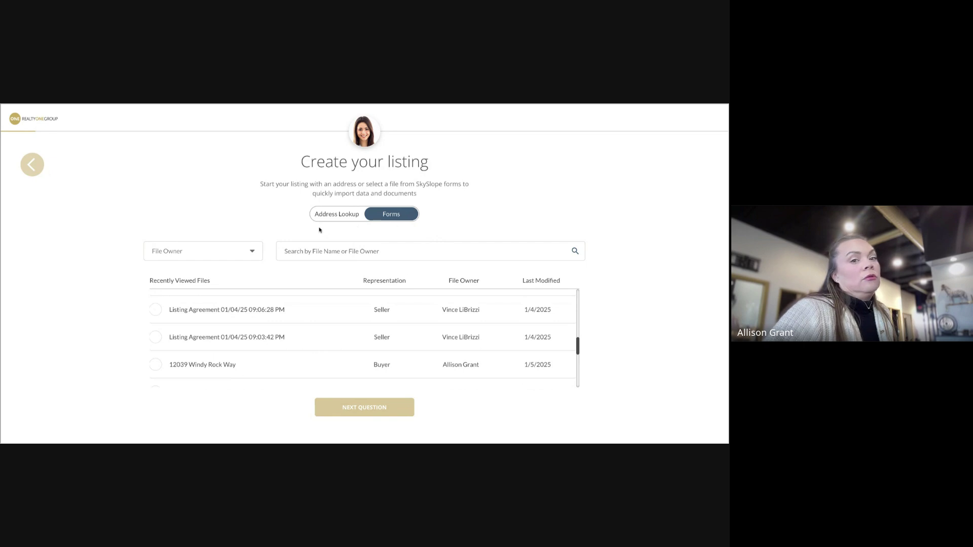
scroll(234, 332, "down", 1)
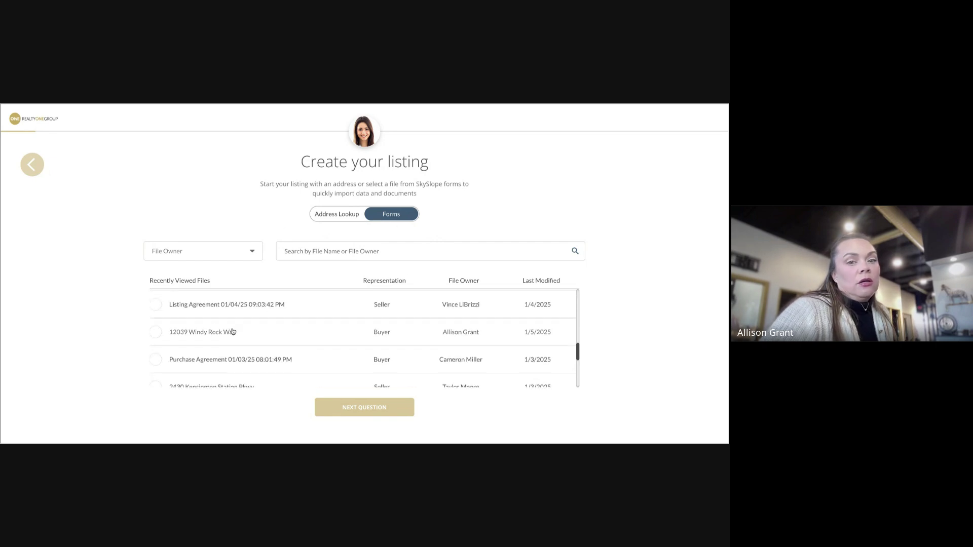
scroll(173, 318, "down", 1)
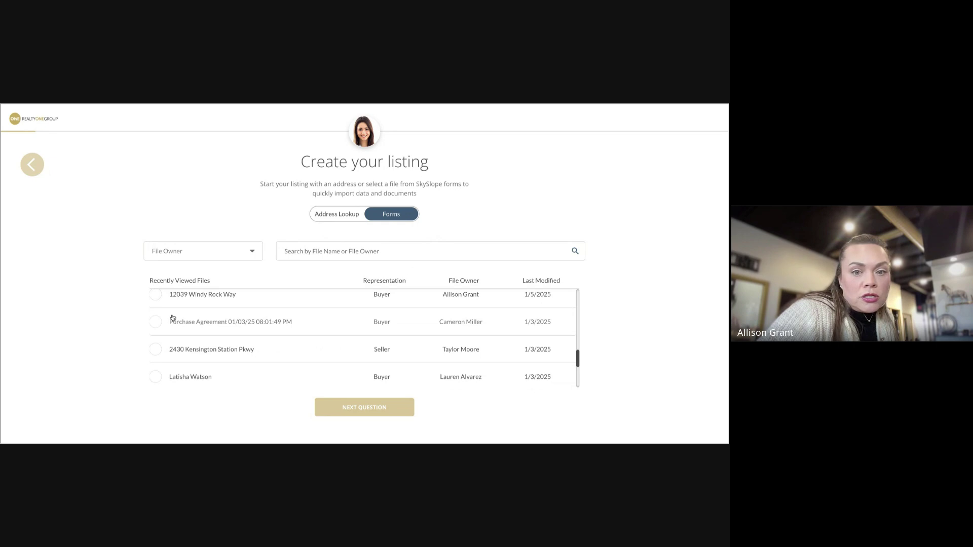
scroll(173, 317, "down", 1)
scroll(180, 327, "down", 1)
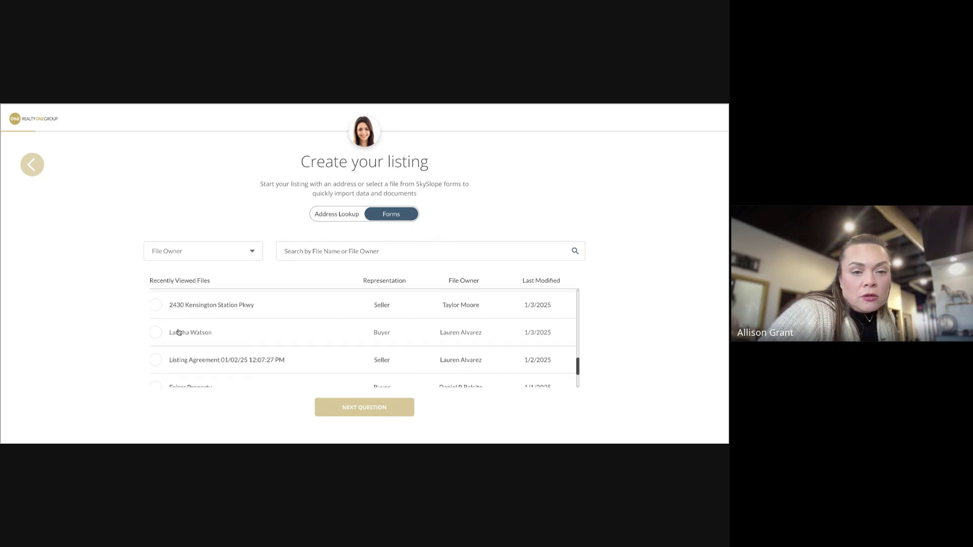
scroll(168, 335, "down", 1)
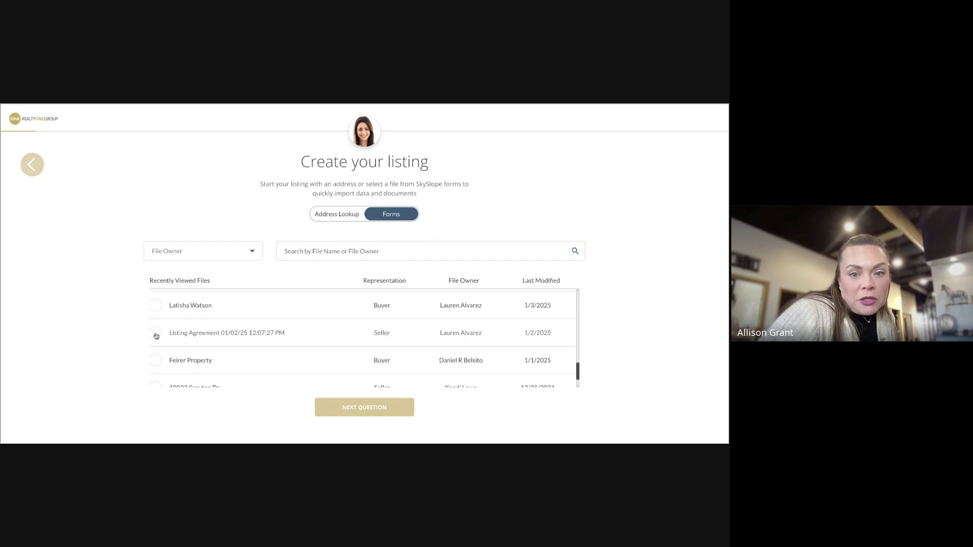
left_click(156, 335)
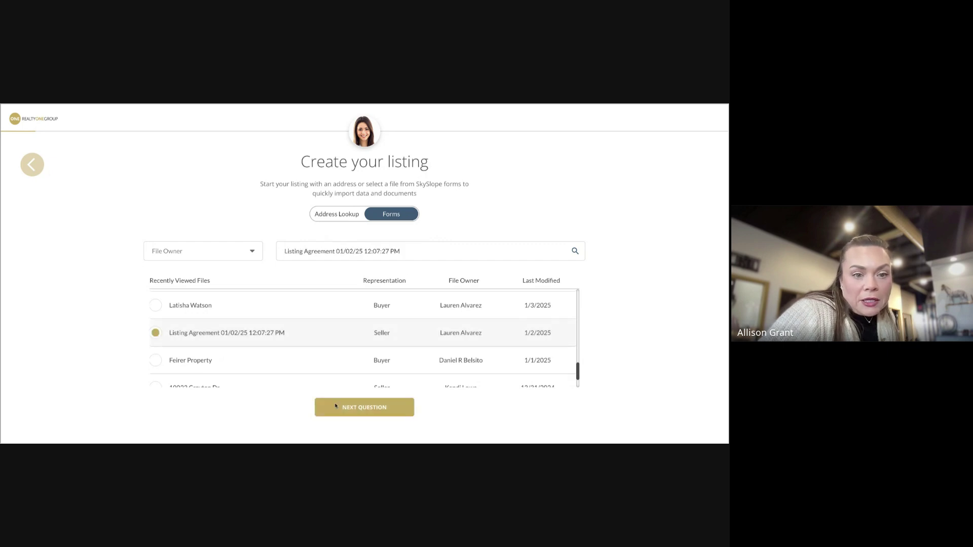
Advance to the address step, open and dismiss the State list, and click into Street No
left_click(380, 408)
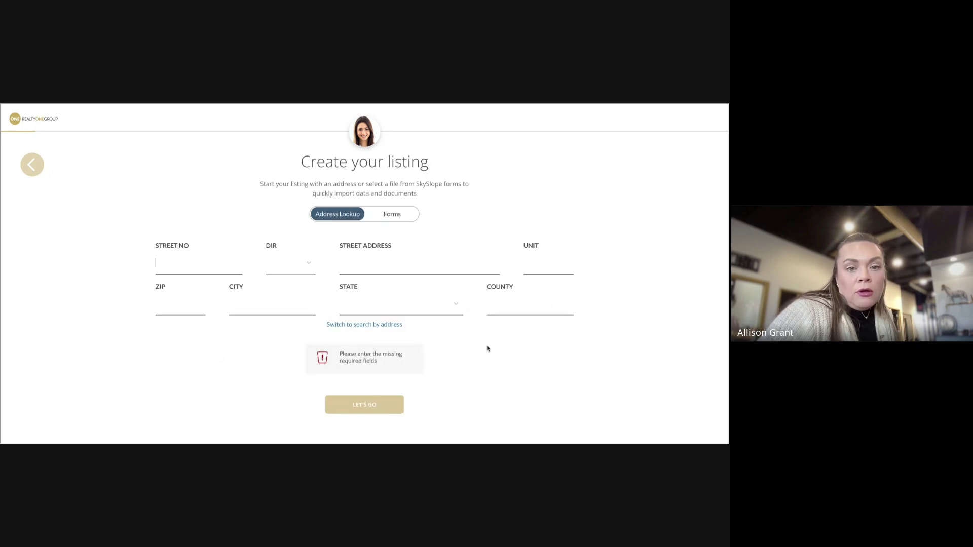
left_click(408, 310)
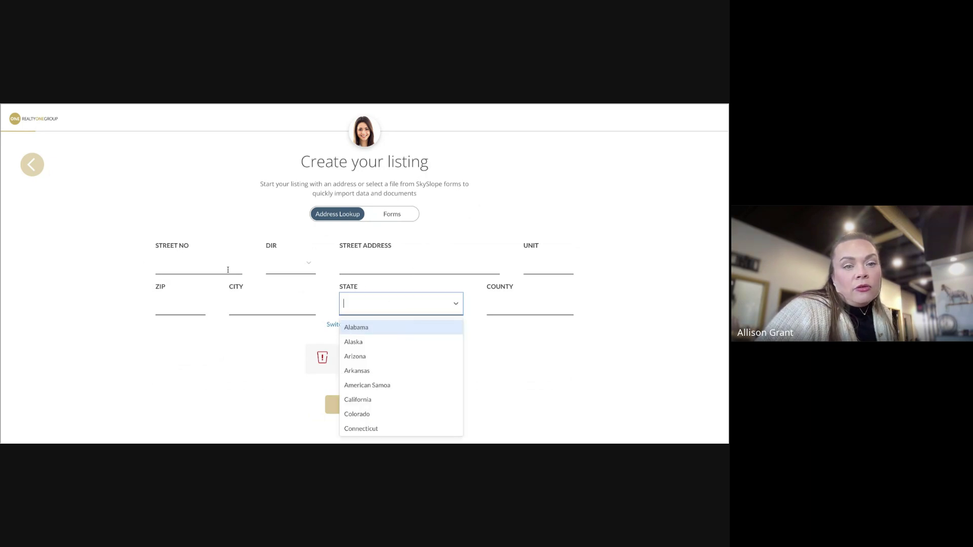
scroll(479, 219, "up", 1)
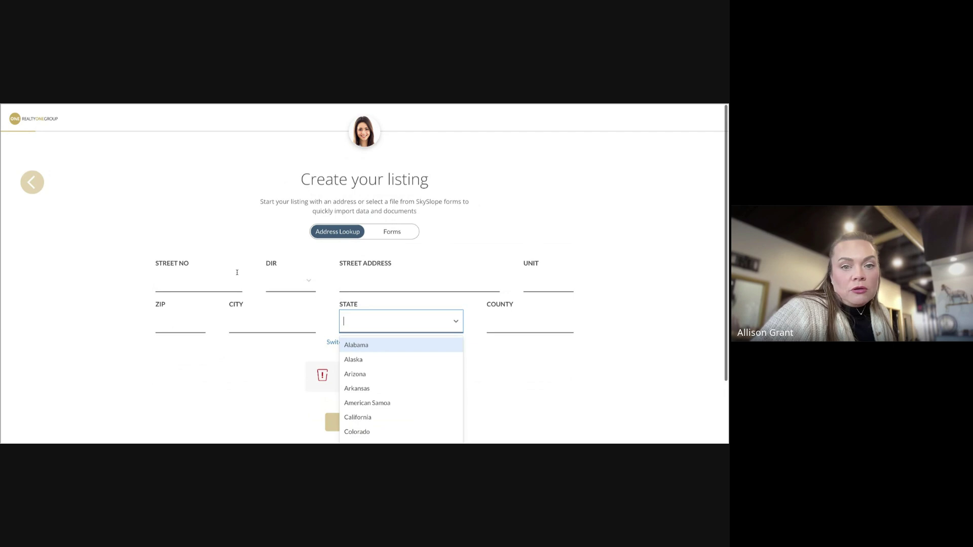
left_click(179, 278)
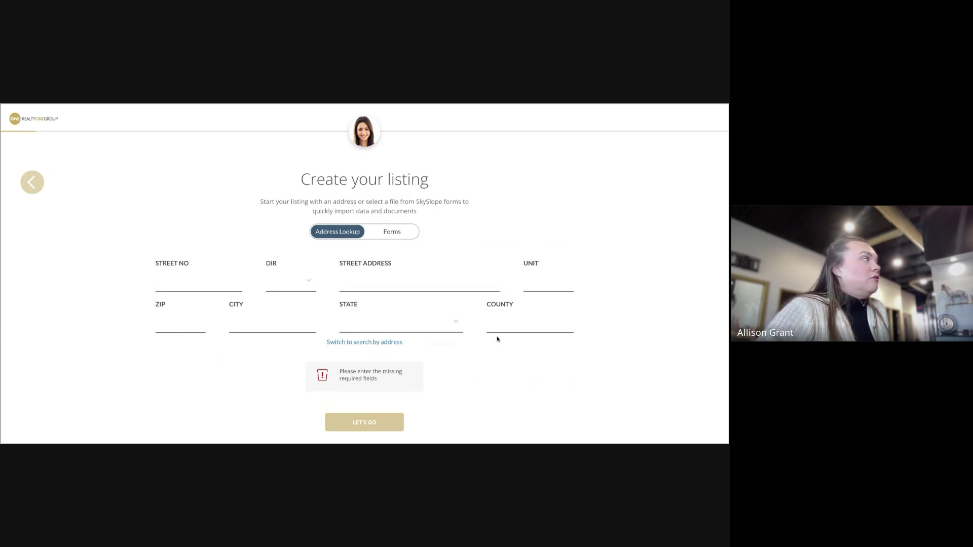
scroll(504, 337, "down", 1)
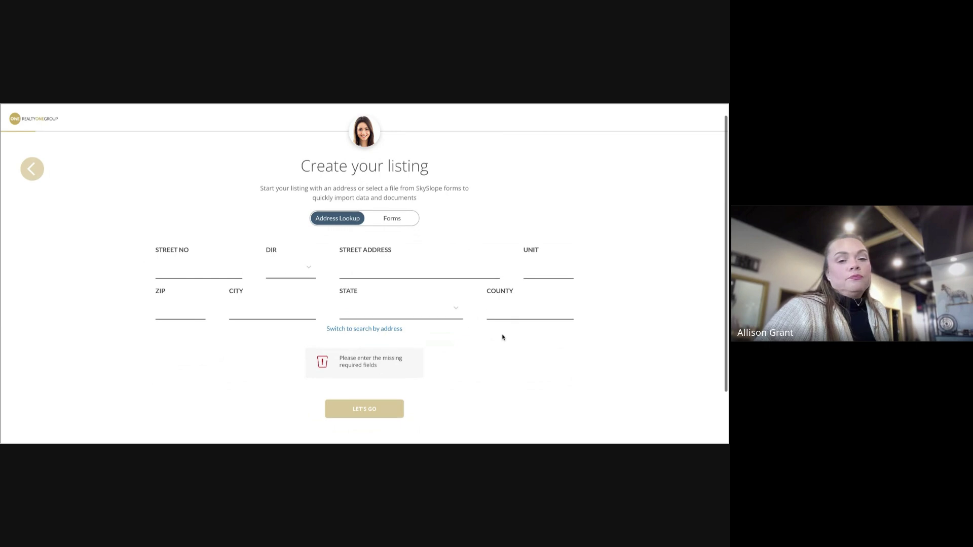
scroll(504, 337, "up", 1)
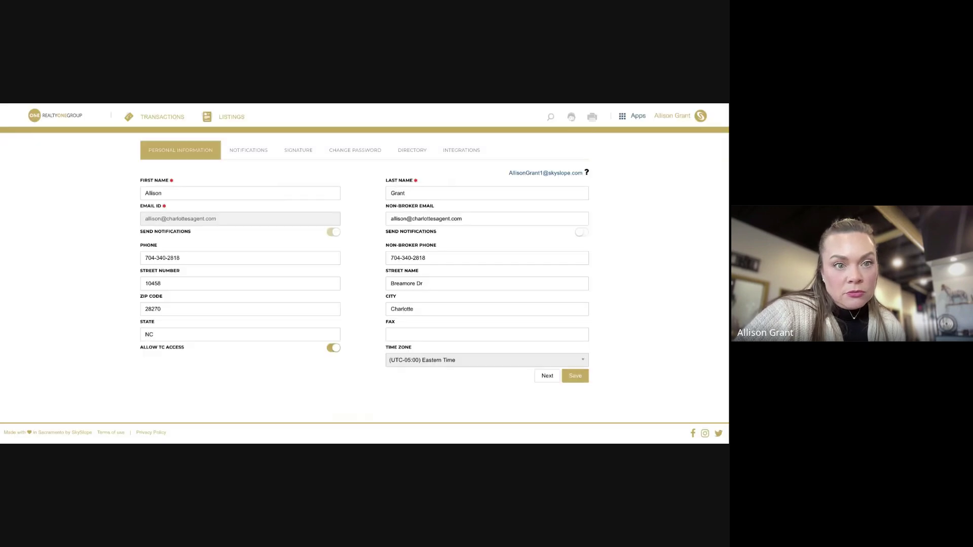
Leave the profile page via the RealtyONE logo and sign back in to the dashboard
left_click(55, 116)
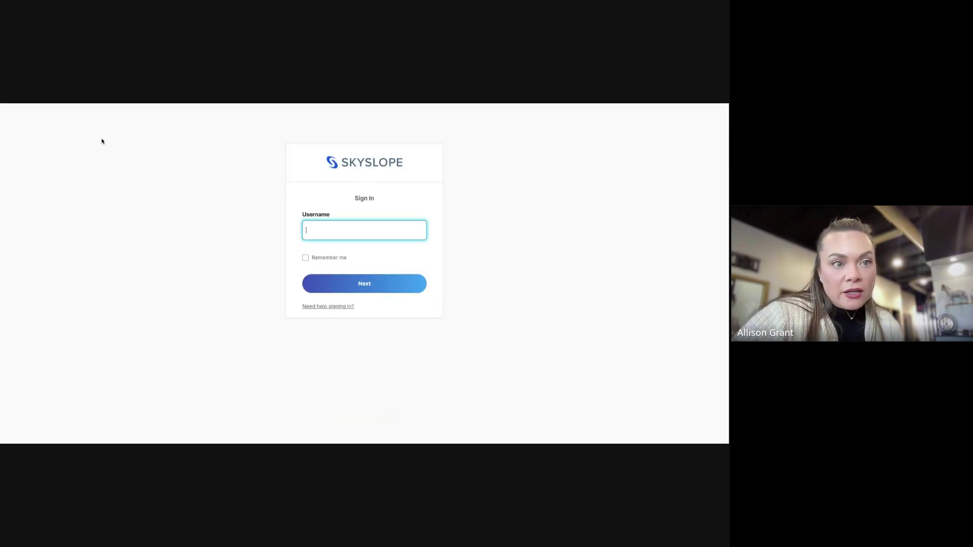
left_click(88, 105)
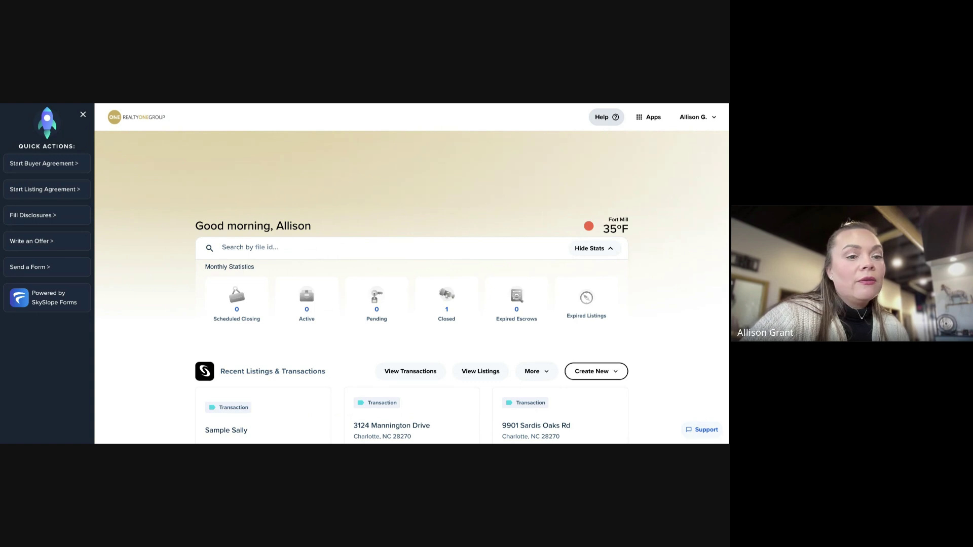
Switch to the SkySlope Support tab and scroll up to the SkySlope Training article header
key("ctrl+Tab")
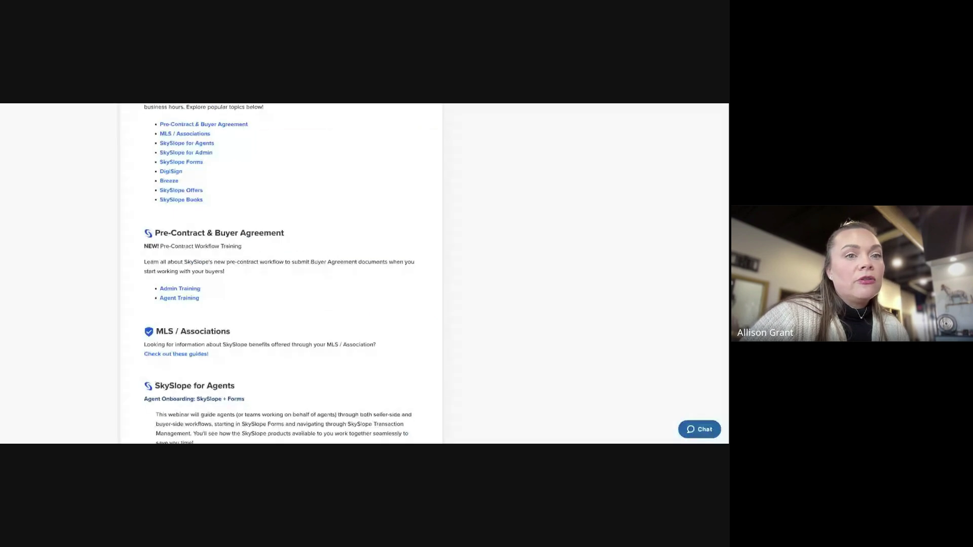
scroll(609, 412, "down", 1)
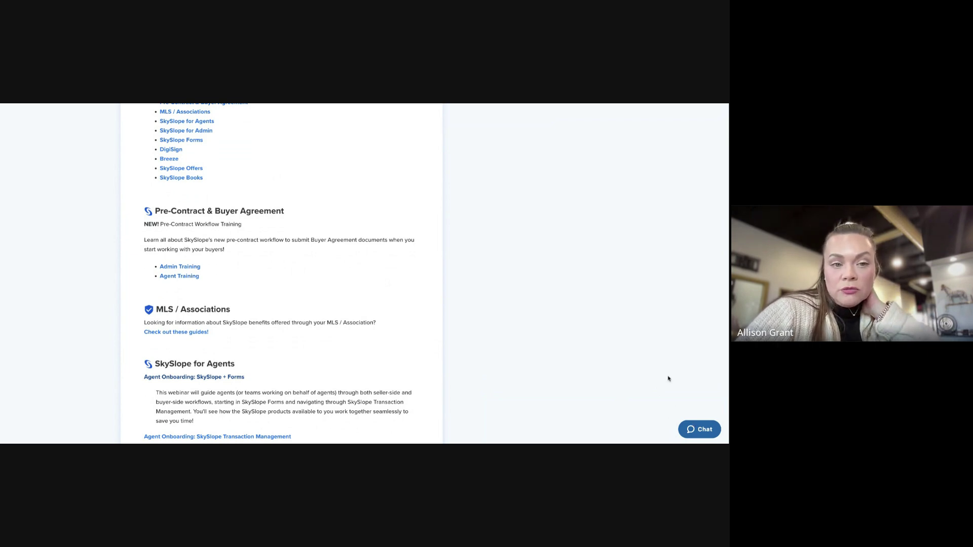
scroll(669, 379, "up", 3)
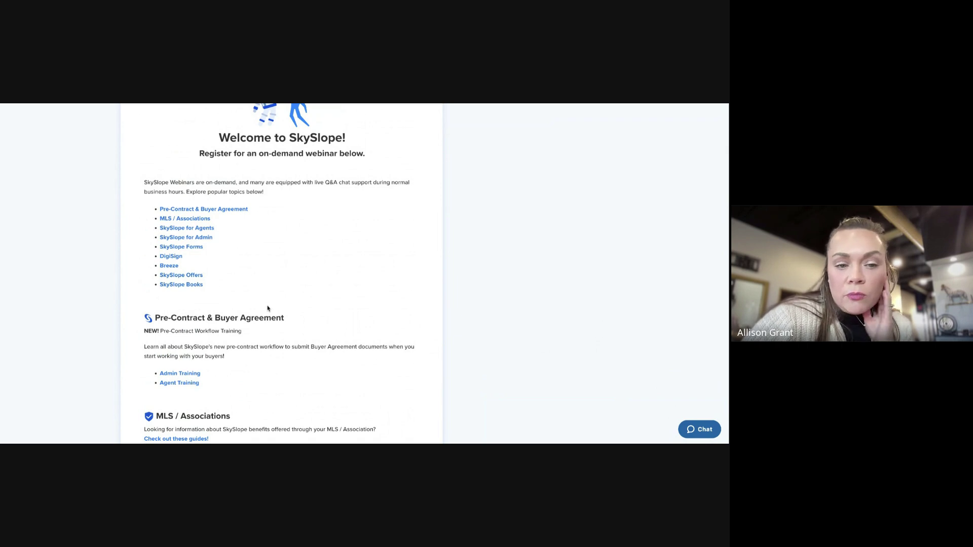
scroll(263, 314, "up", 1)
scroll(263, 317, "up", 1)
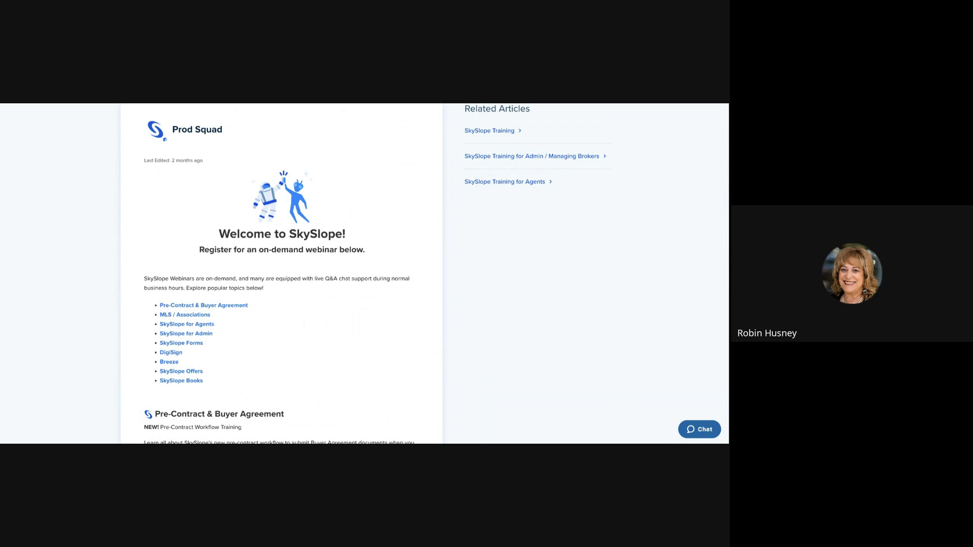
scroll(259, 315, "up", 1)
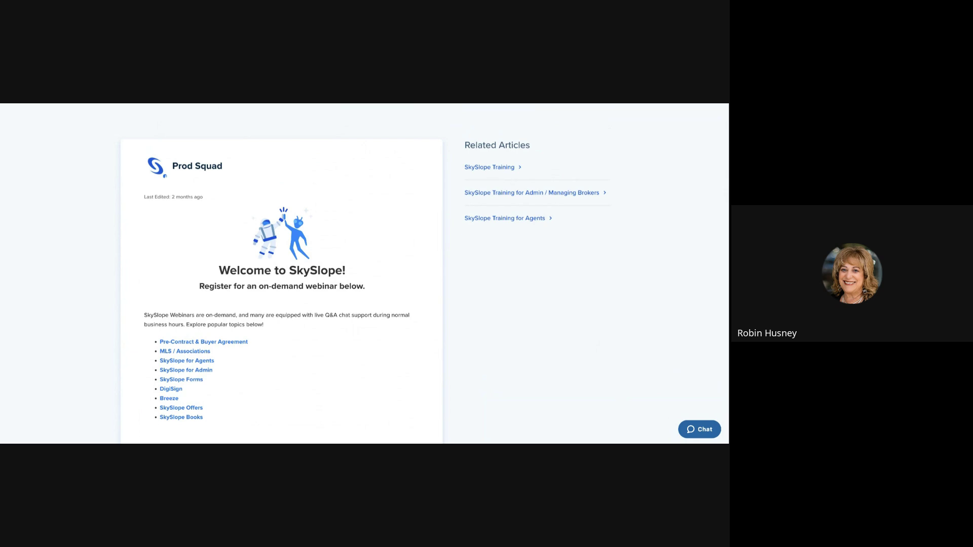
scroll(365, 305, "up", 3)
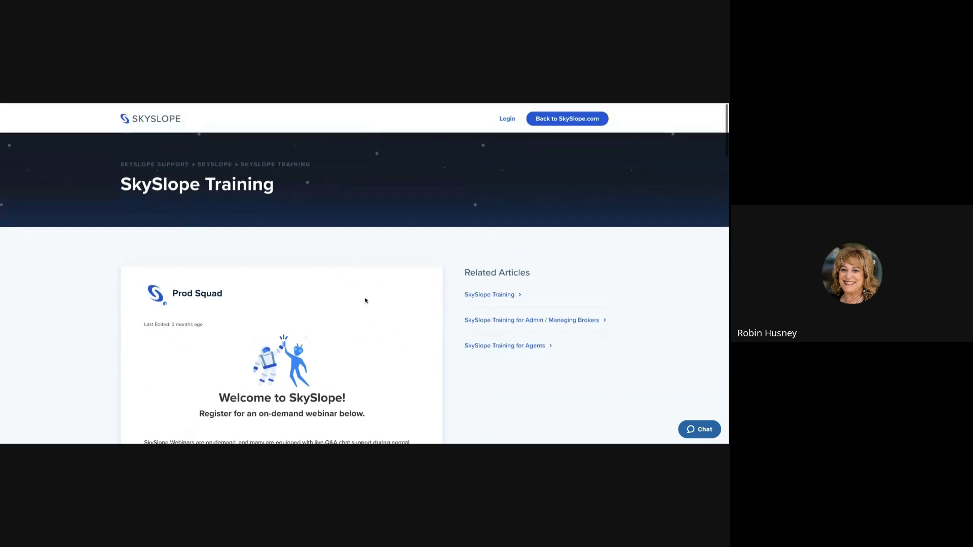